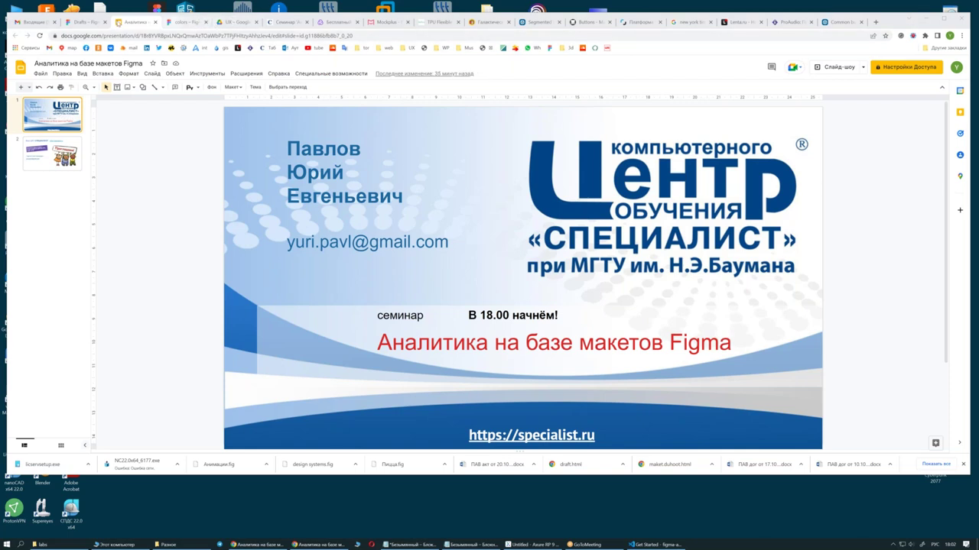
Switch from the Google Slides title slide to the Figma drafts file list
left_click(81, 24)
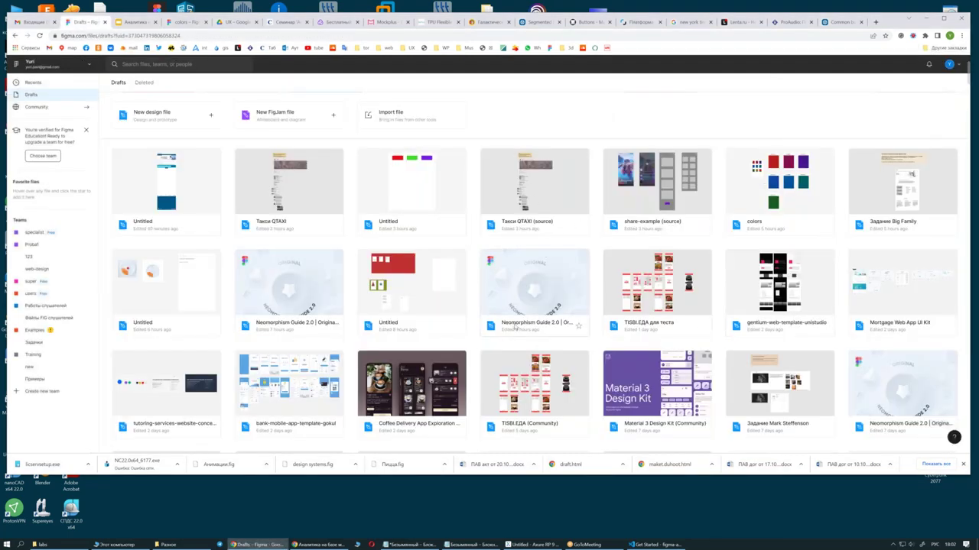
Open the Mortgage Web App UI Kit draft from Figma Drafts
double_click(885, 269)
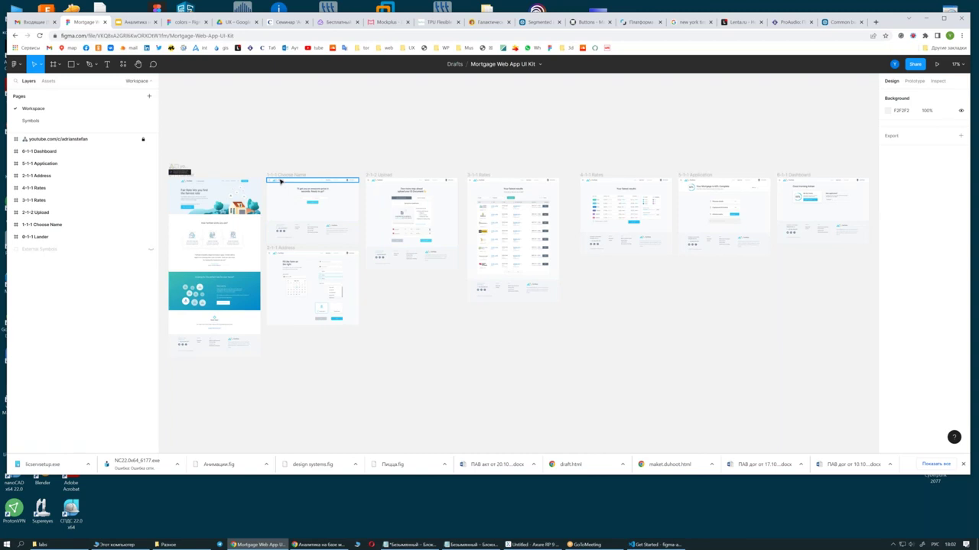
scroll(220, 206, "up", 1)
scroll(220, 206, "up", 5, "ctrl")
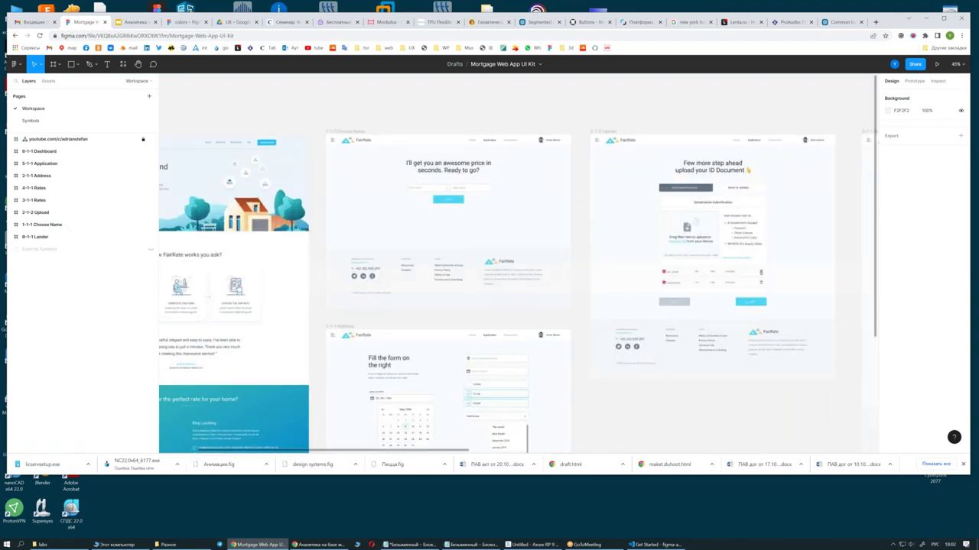
scroll(476, 178, "left", 1)
scroll(477, 178, "left", 3)
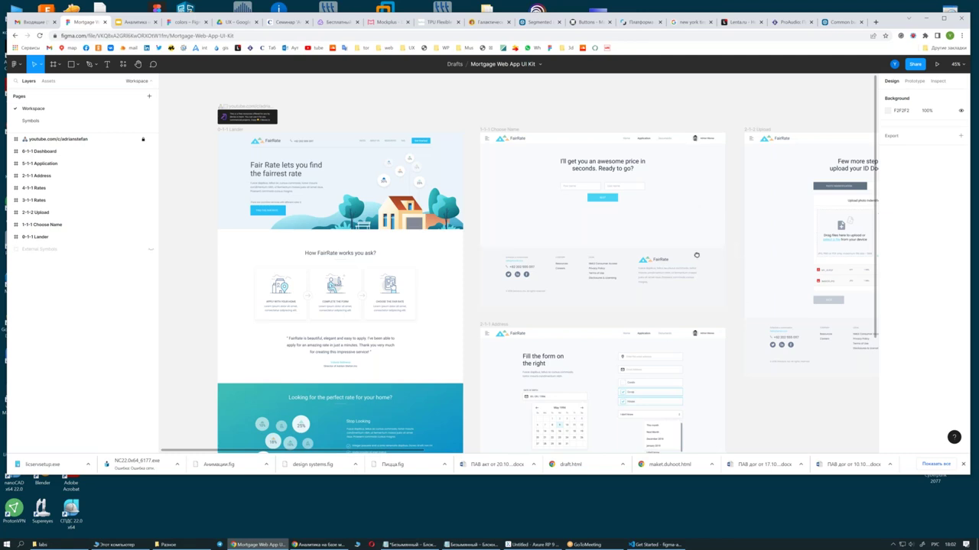
Pan across the canvas to look over the FairRate screen frames
scroll(673, 264, "right", 5)
scroll(604, 290, "right", 5)
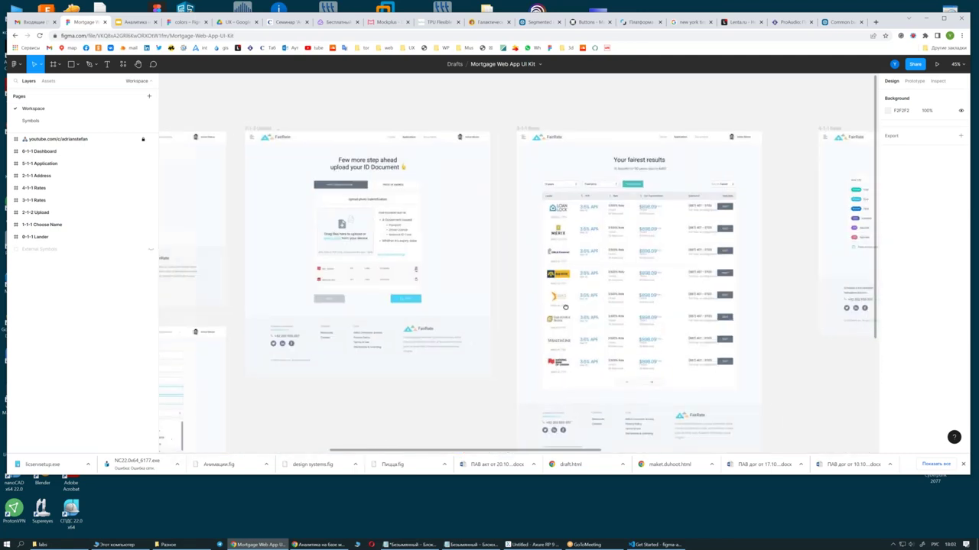
scroll(565, 307, "right", 2)
scroll(612, 260, "down", 2)
scroll(611, 260, "left", 3)
scroll(581, 262, "left", 5)
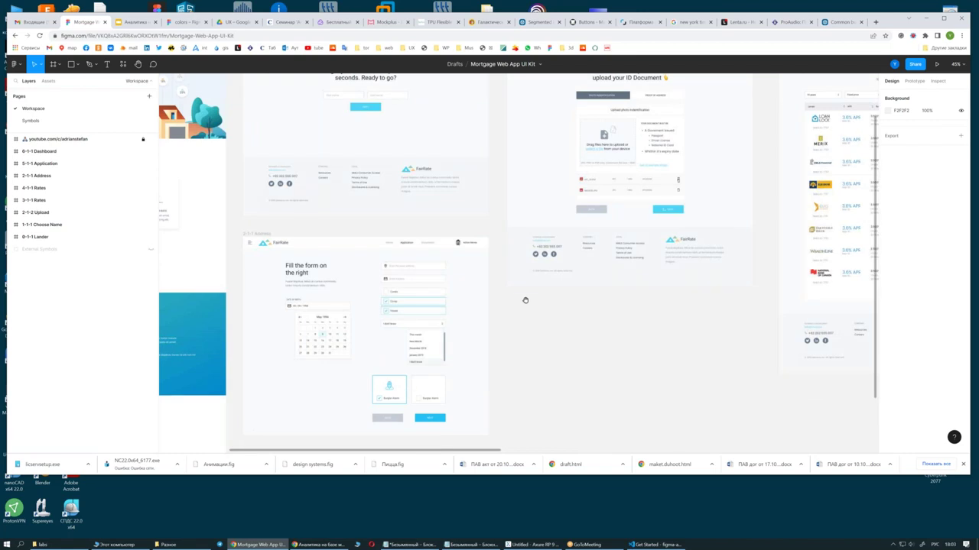
scroll(525, 300, "left", 3)
scroll(699, 291, "left", 2)
scroll(721, 286, "up", 1)
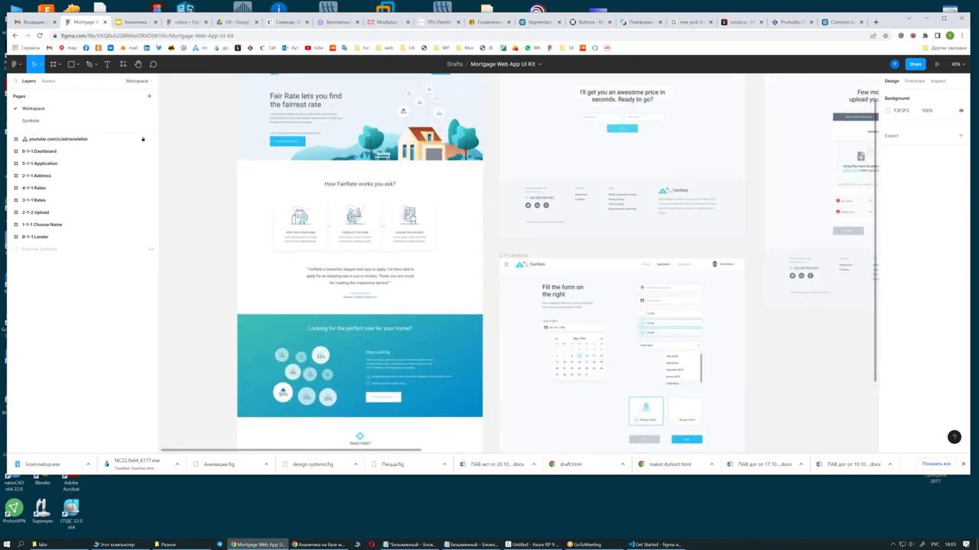
Open the Coffee Delivery App Exploration file from Drafts, view it, then return to Drafts
left_click(14, 64)
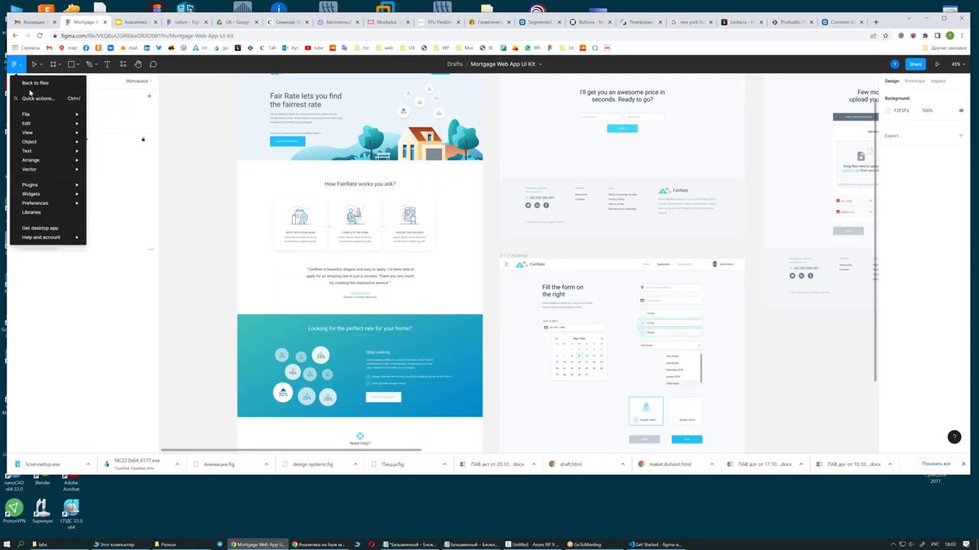
left_click(32, 83)
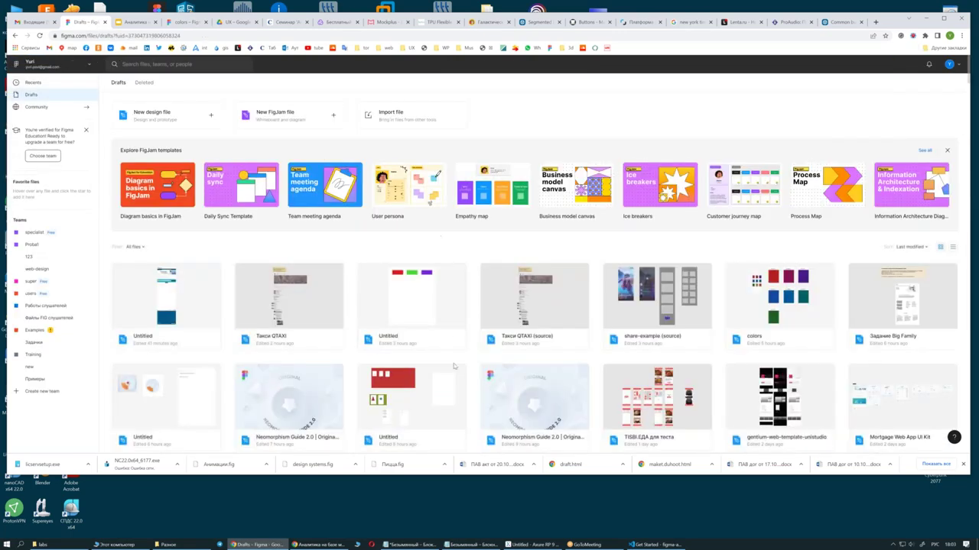
scroll(429, 366, "down", 1)
scroll(397, 362, "down", 1)
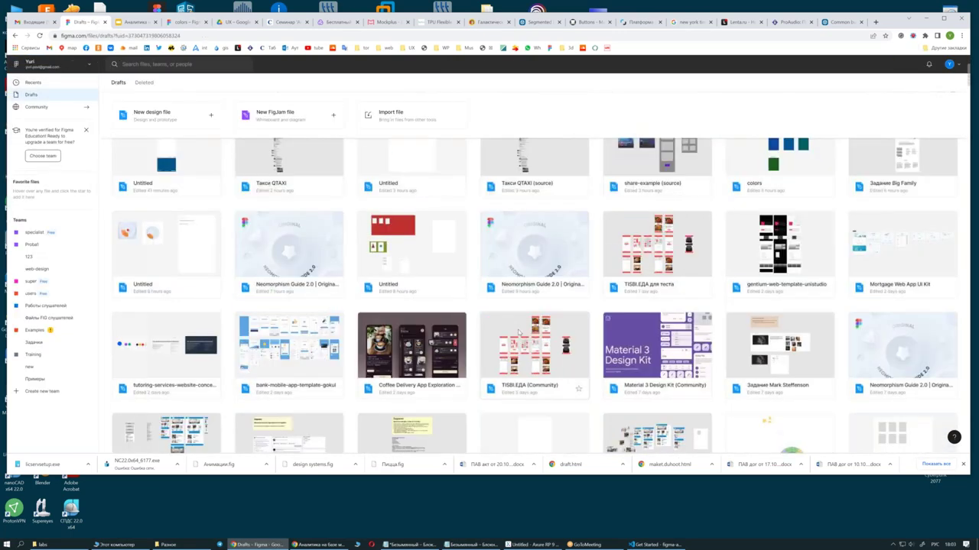
double_click(392, 356)
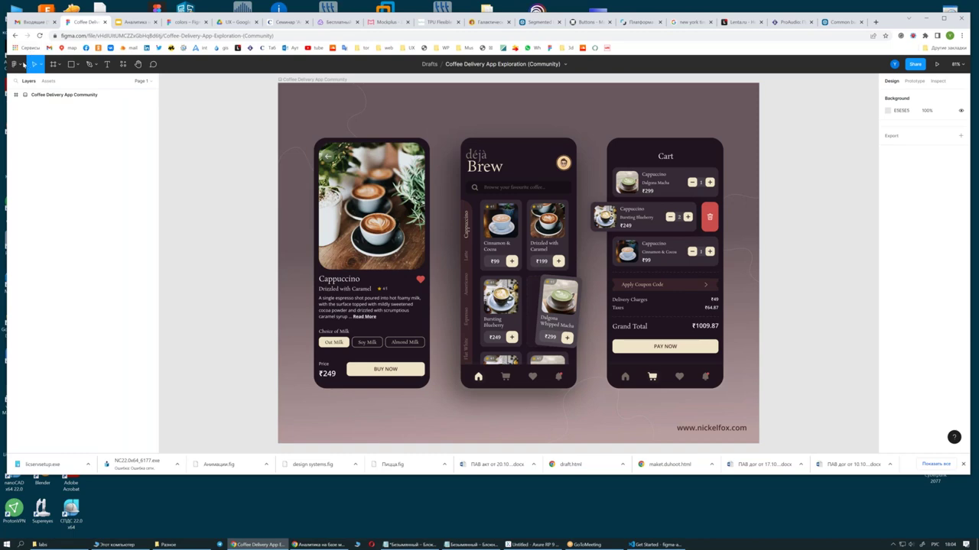
left_click(15, 65)
left_click(33, 82)
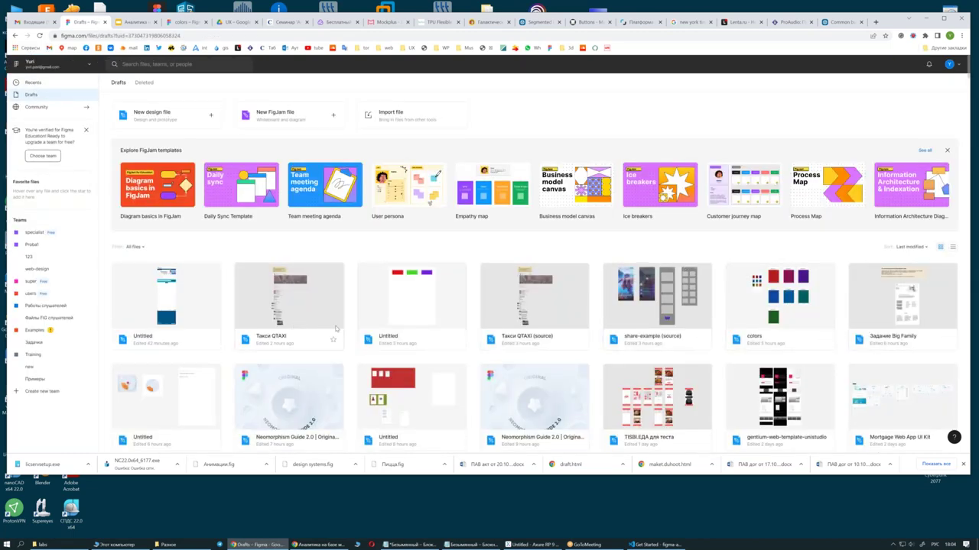
Reopen the Mortgage Web App UI Kit draft and pan to the Lander frame
scroll(335, 329, "down", 3)
left_click(890, 286)
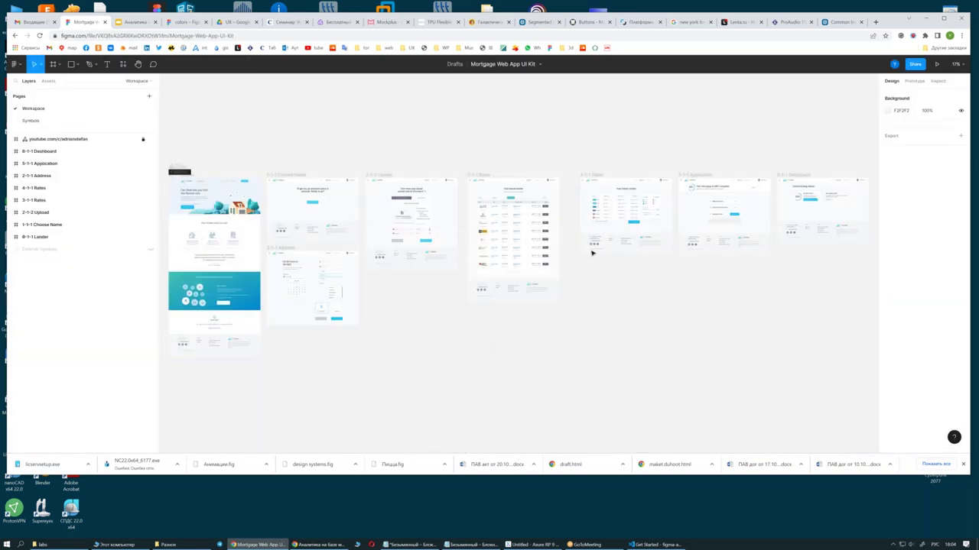
scroll(283, 237, "up", 2)
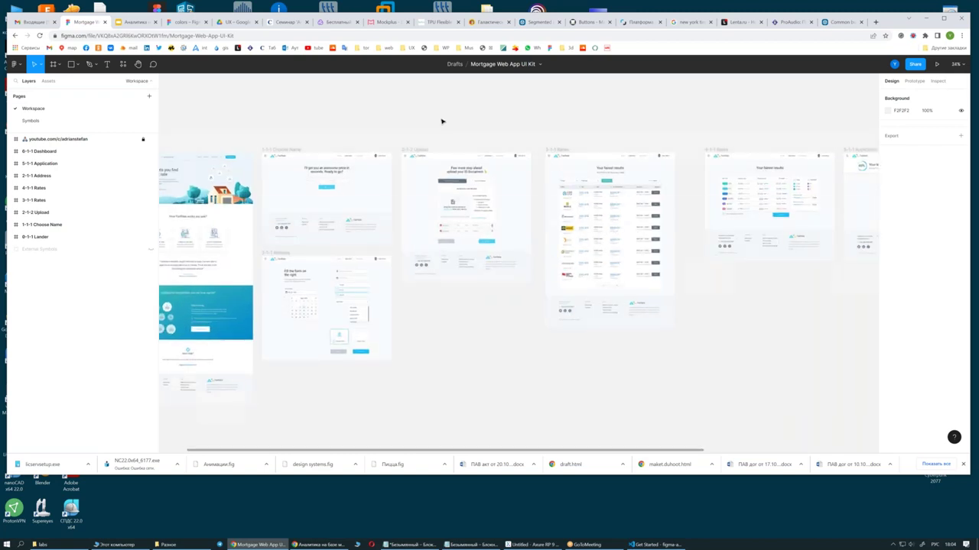
scroll(599, 168, "left", 3)
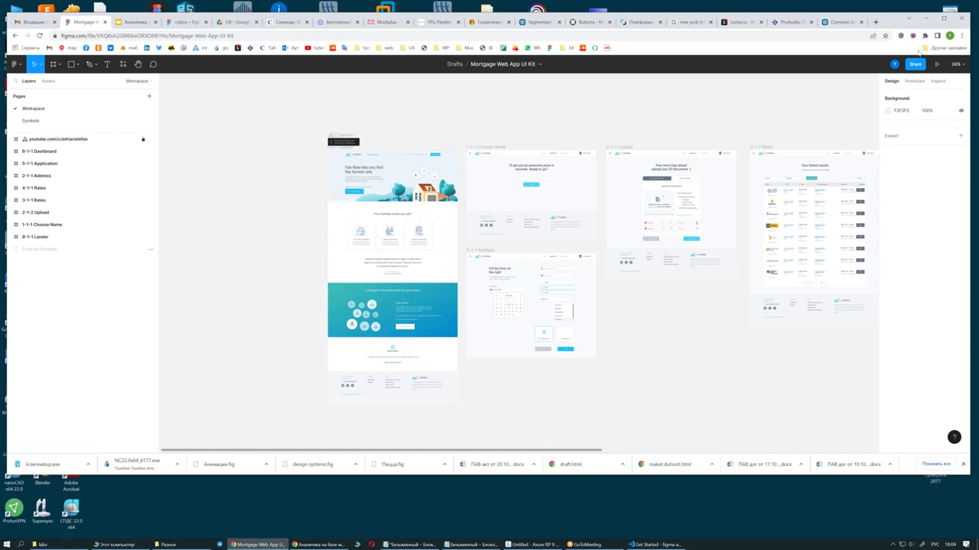
In Prototype mode, connect the 0-1-1 Lander header Button to the 1-1-1 Choose Name frame
left_click(914, 81)
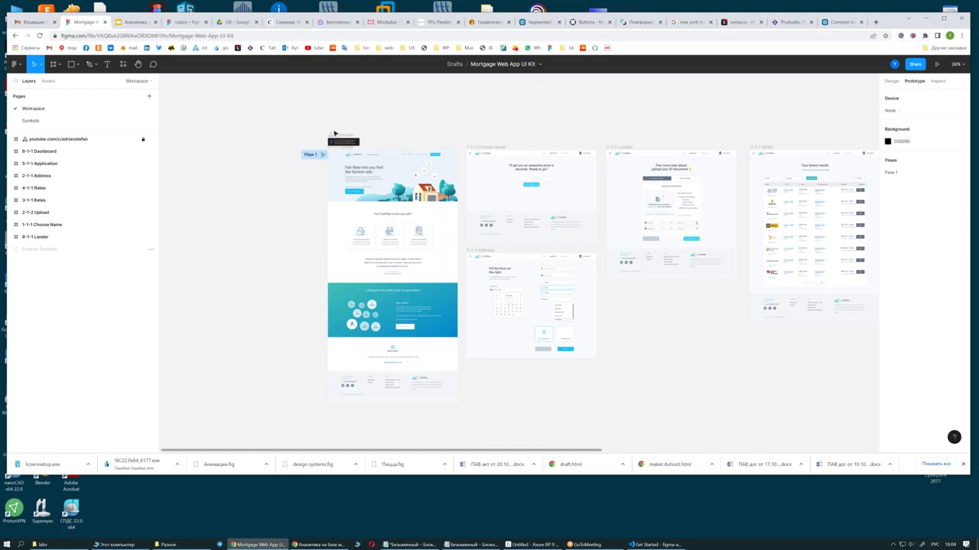
left_click(386, 156)
left_click(420, 134)
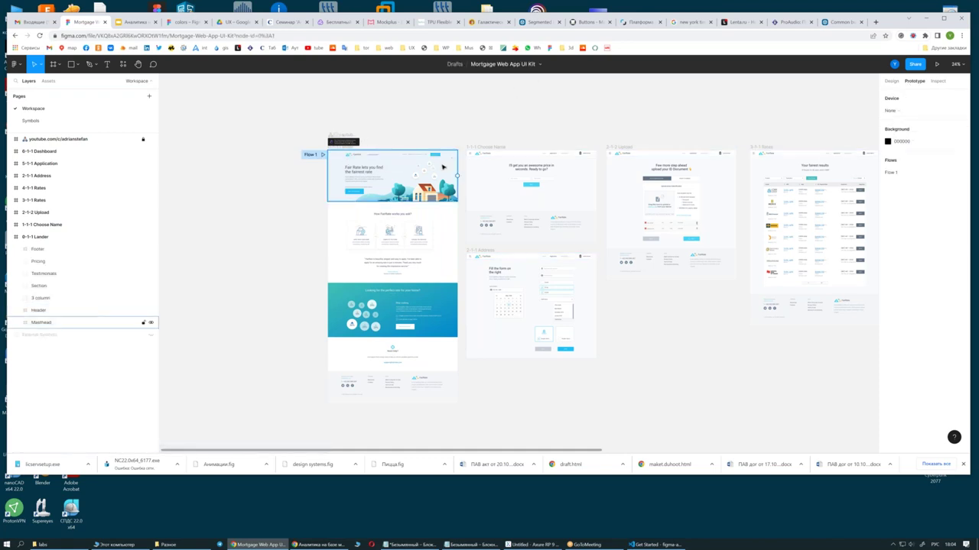
mouse_move(531, 226)
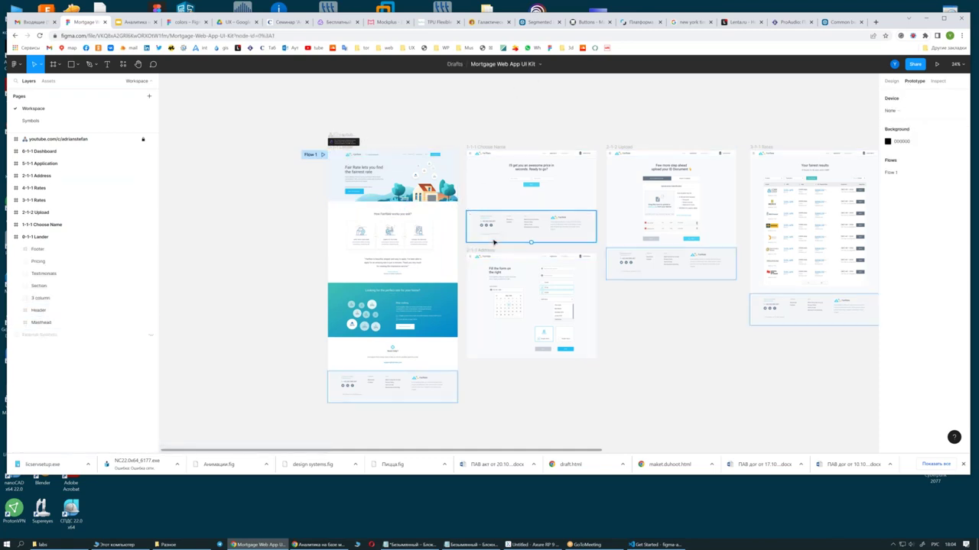
scroll(457, 176, "up", 3)
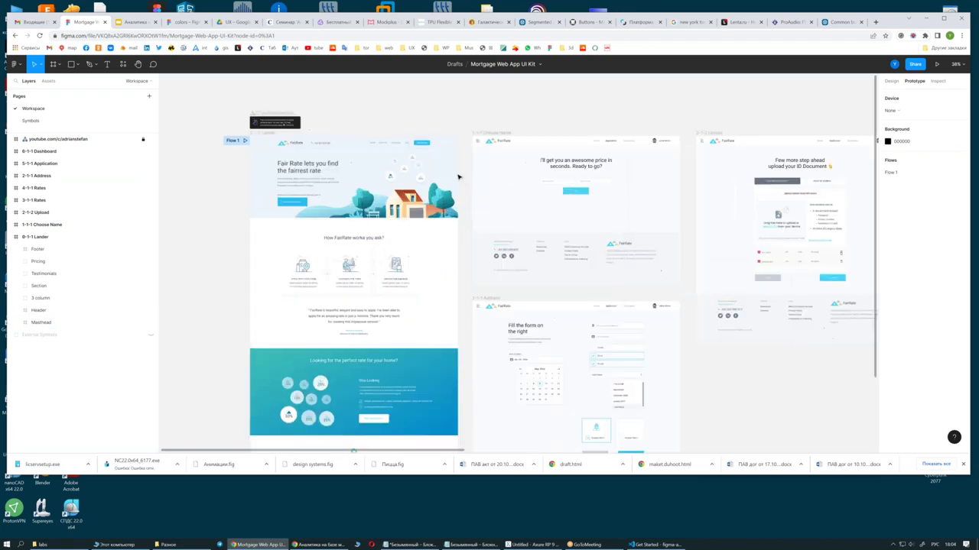
scroll(451, 172, "up", 2)
left_click(419, 141)
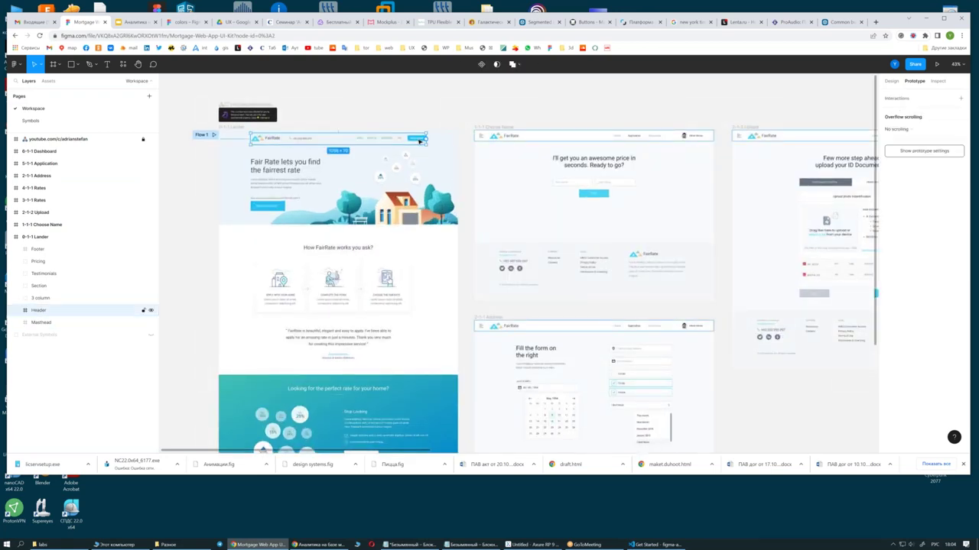
left_click_drag(428, 139, 490, 194)
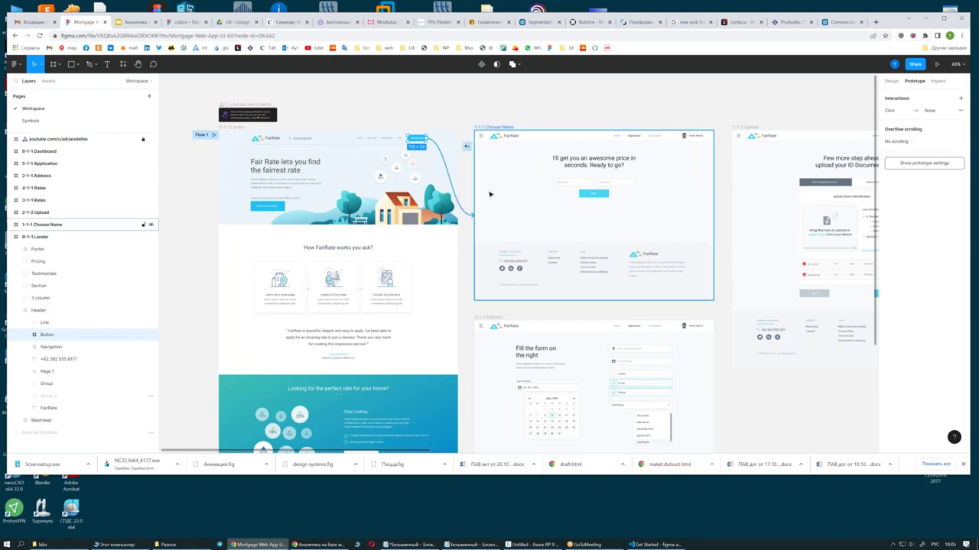
left_click_drag(490, 194, 494, 192)
left_click(548, 100)
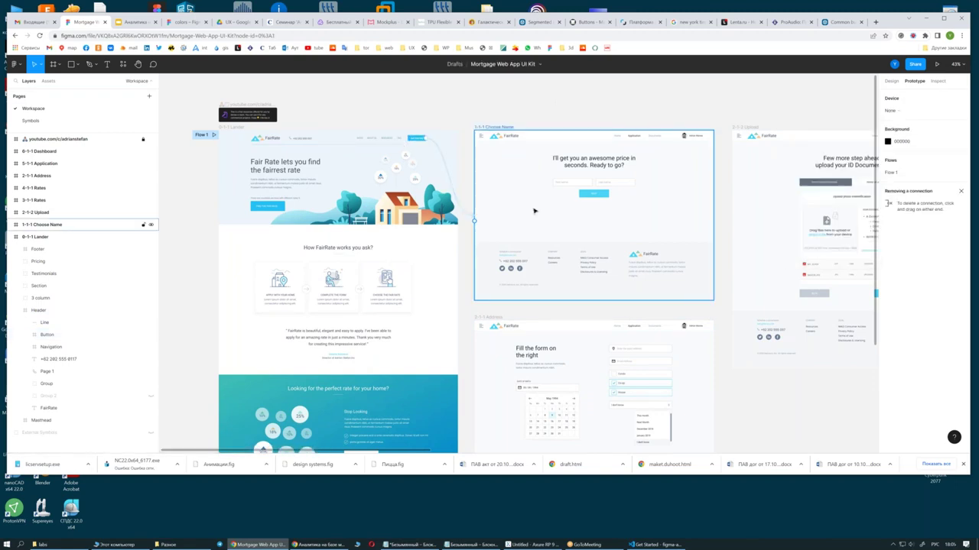
scroll(535, 211, "down", 5)
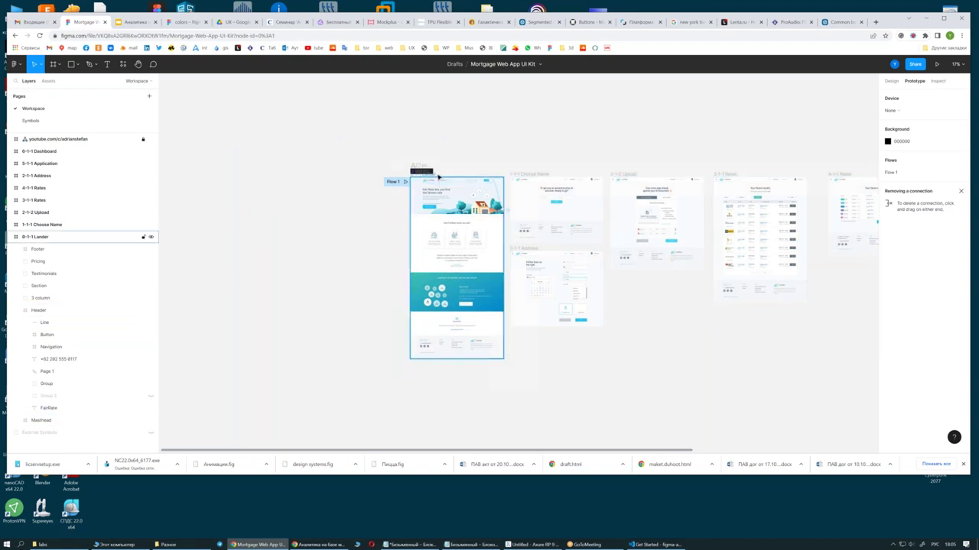
left_click(439, 177)
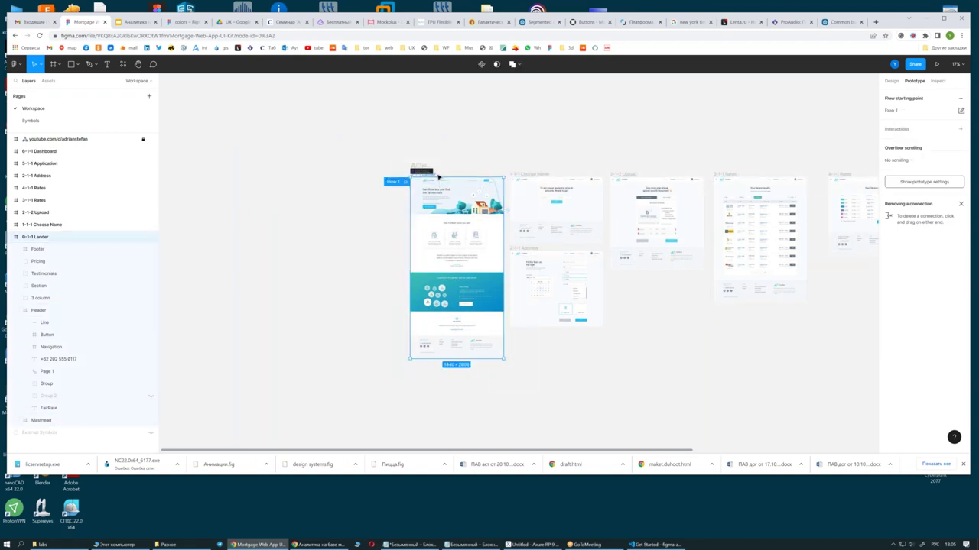
Present the prototype from the Lander, stepping to Choose Name and back
left_click(936, 65)
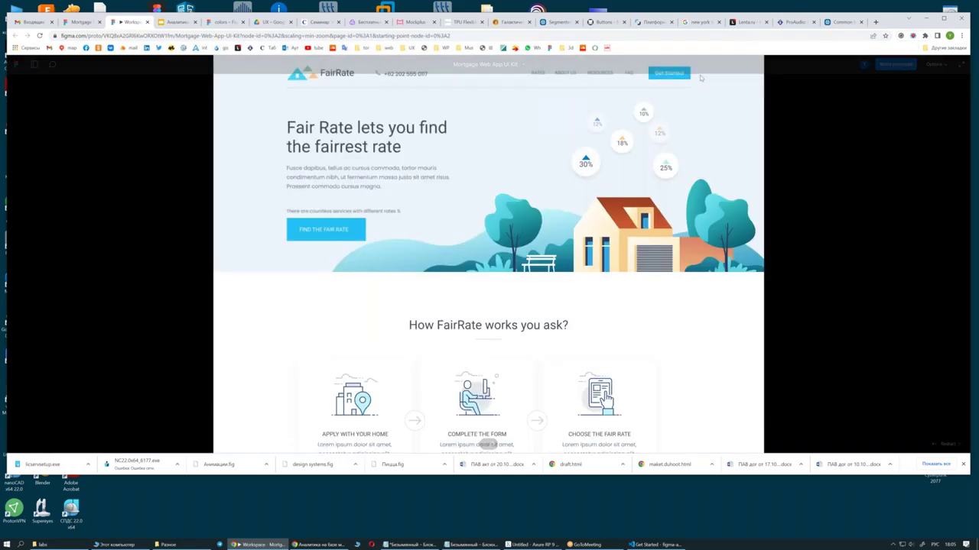
key("Right")
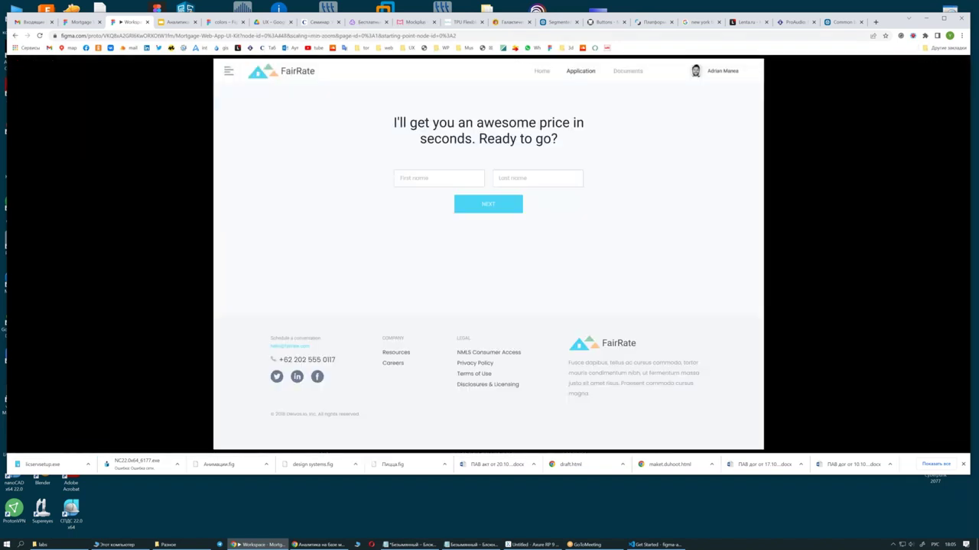
key("Left")
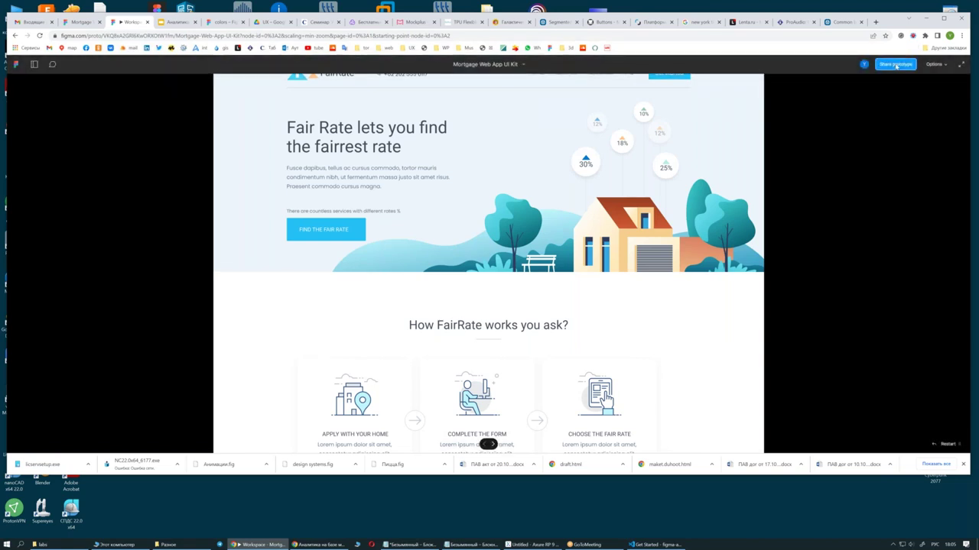
Look over the Share prototype dialog, close it, and return to the UI Kit editor
left_click(896, 65)
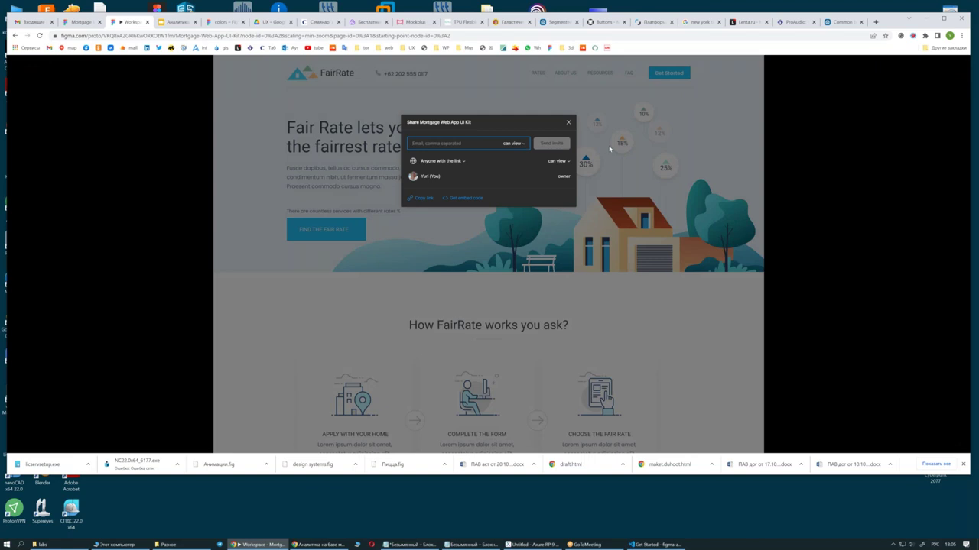
left_click(567, 124)
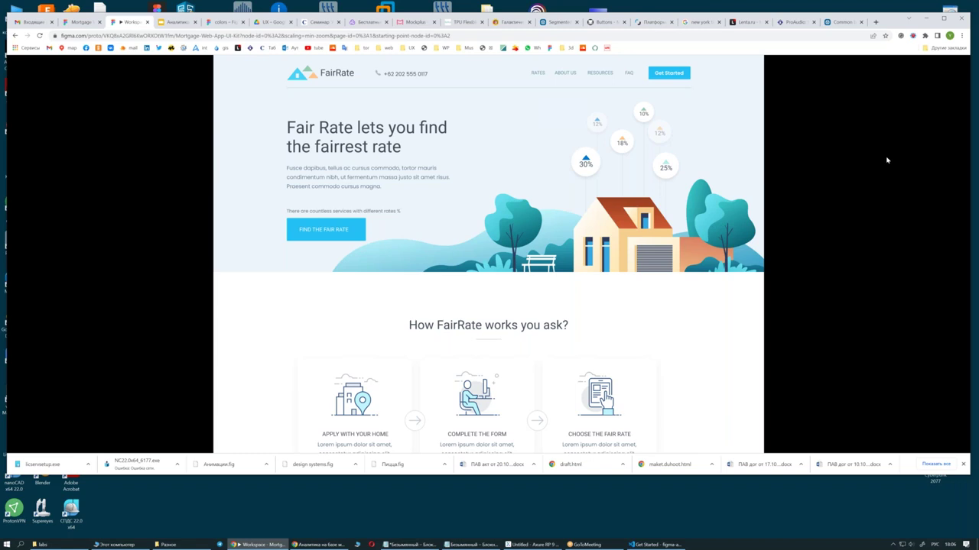
left_click(80, 23)
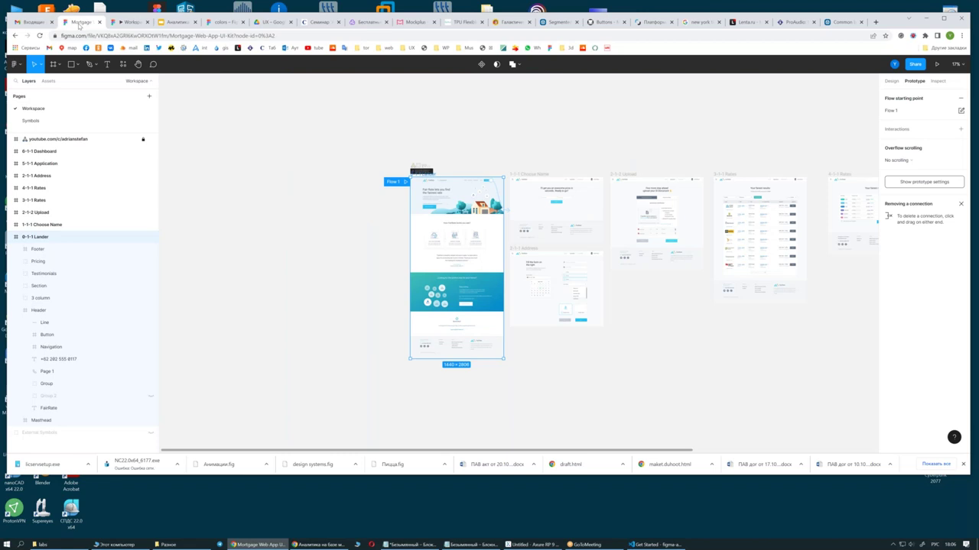
Load the pasted Figma library analytics help link in a new browser tab
left_click(348, 113)
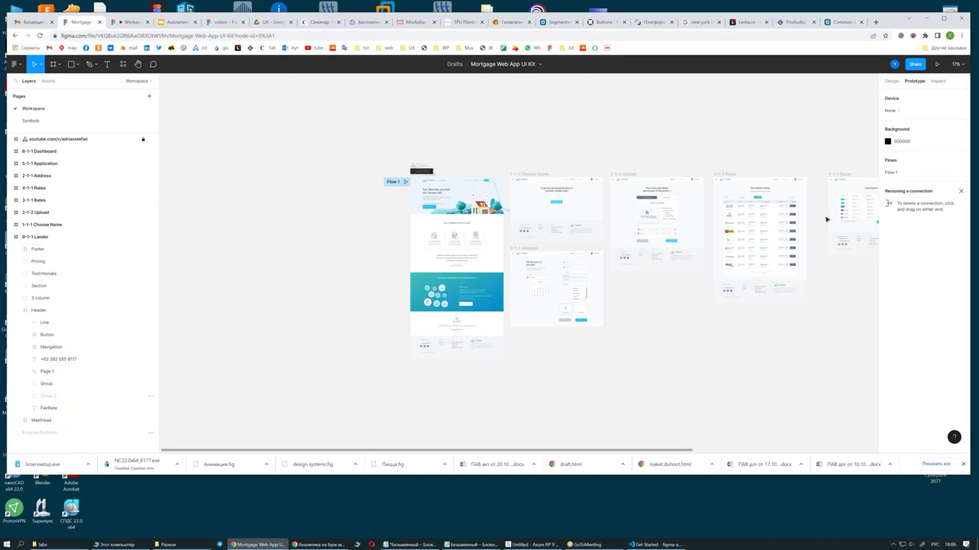
left_click(319, 545)
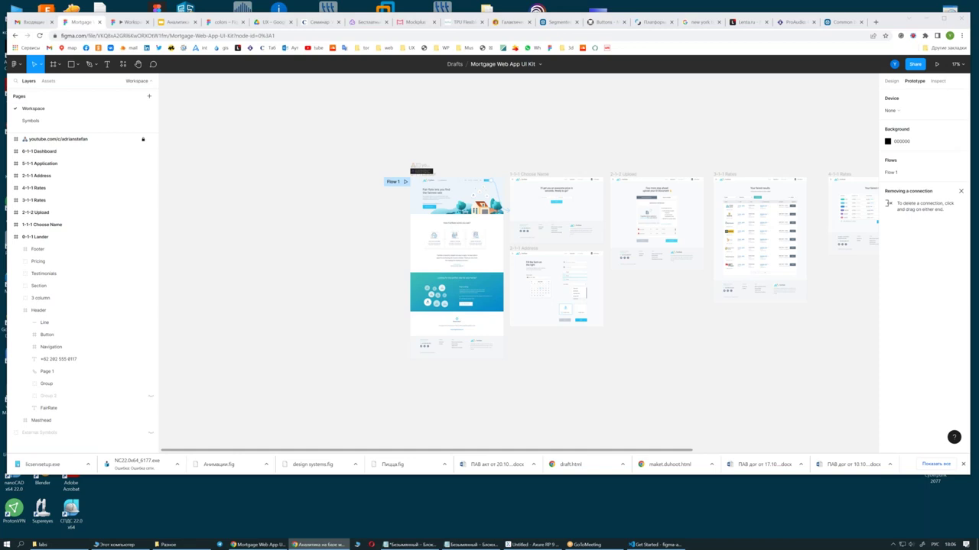
left_click(876, 23)
key("ctrl+v")
key("Return")
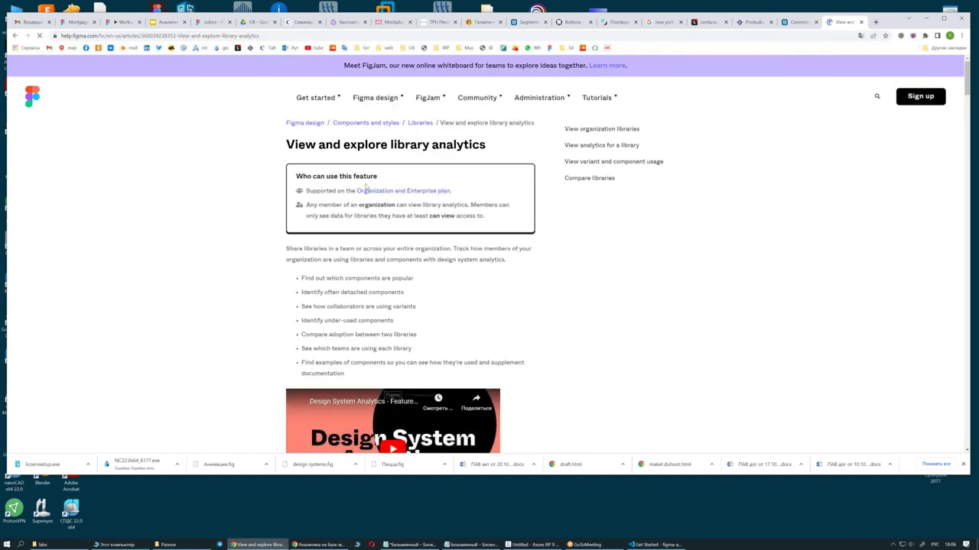
Read the article and view its library screenshot enlarged before closing it
scroll(365, 186, "down", 1)
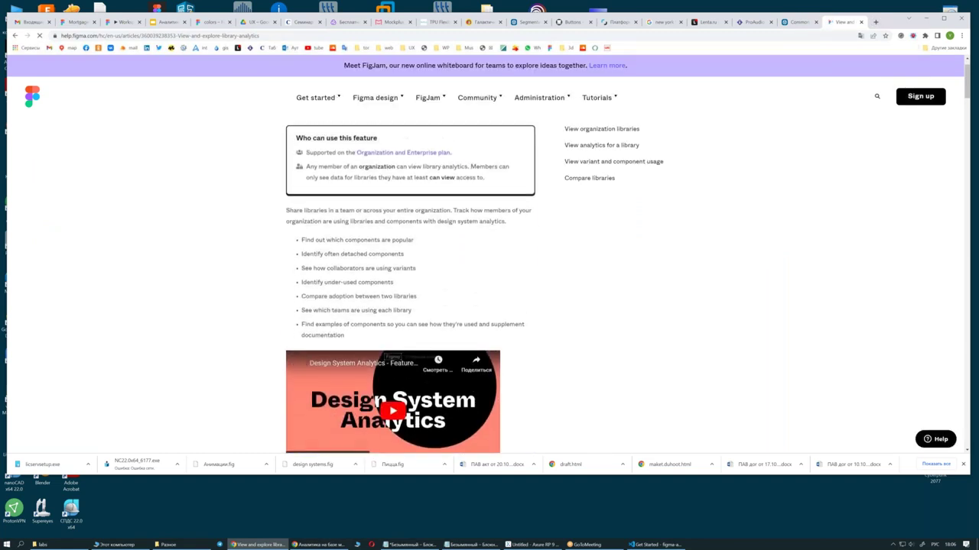
scroll(366, 447, "down", 1)
scroll(366, 448, "down", 2)
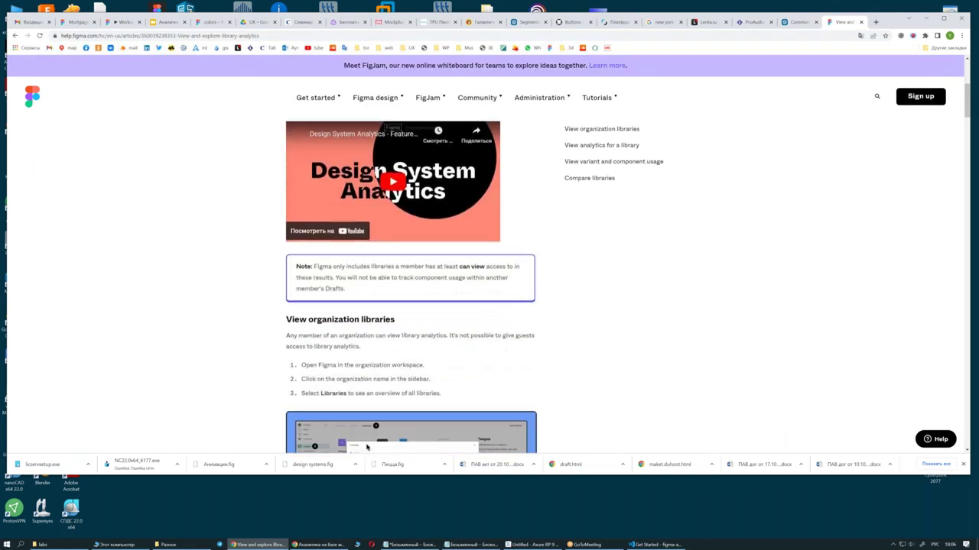
scroll(411, 285, "down", 1)
scroll(411, 285, "down", 1)
scroll(410, 285, "down", 2)
left_click(411, 173)
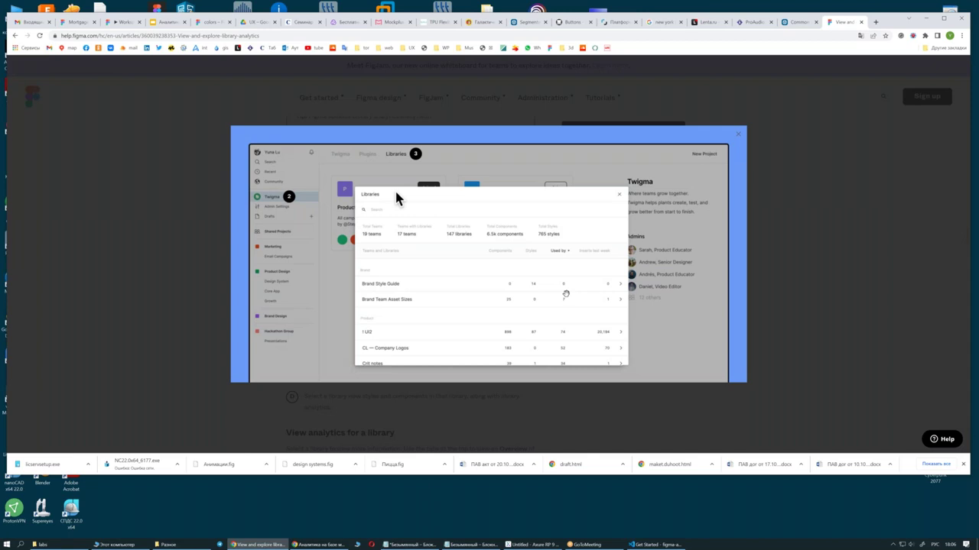
left_click(800, 247)
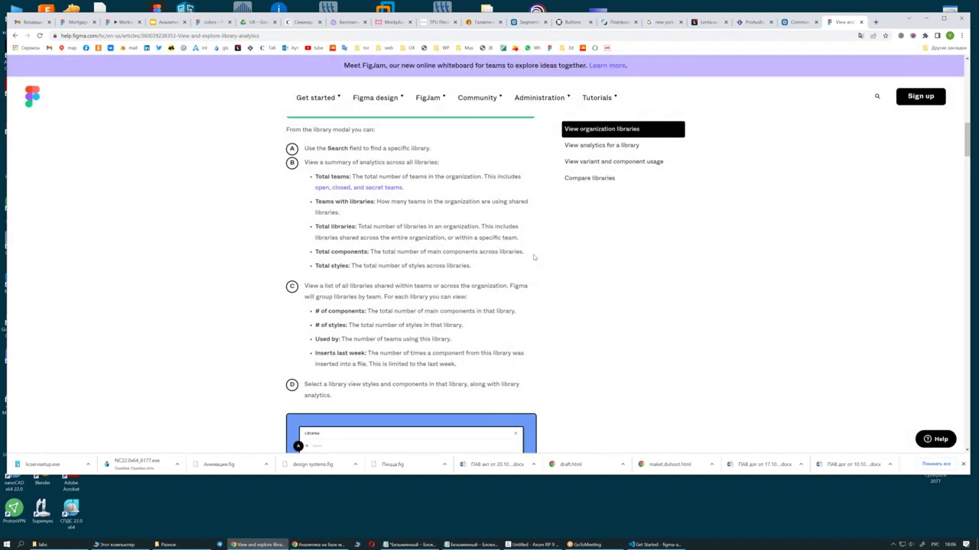
Finish reading the article, then bring the Untitled Axure RP 9 project to the front
scroll(534, 258, "down", 5)
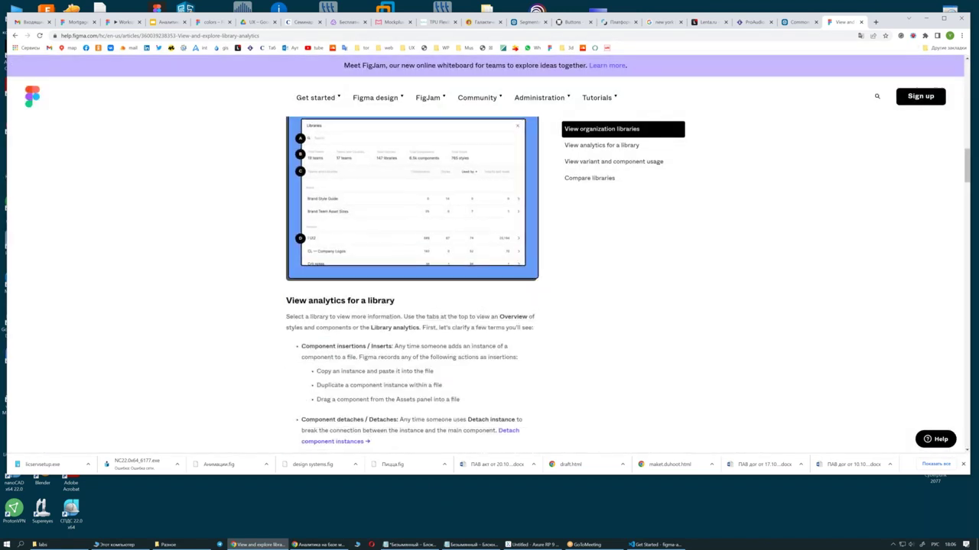
scroll(534, 259, "down", 1)
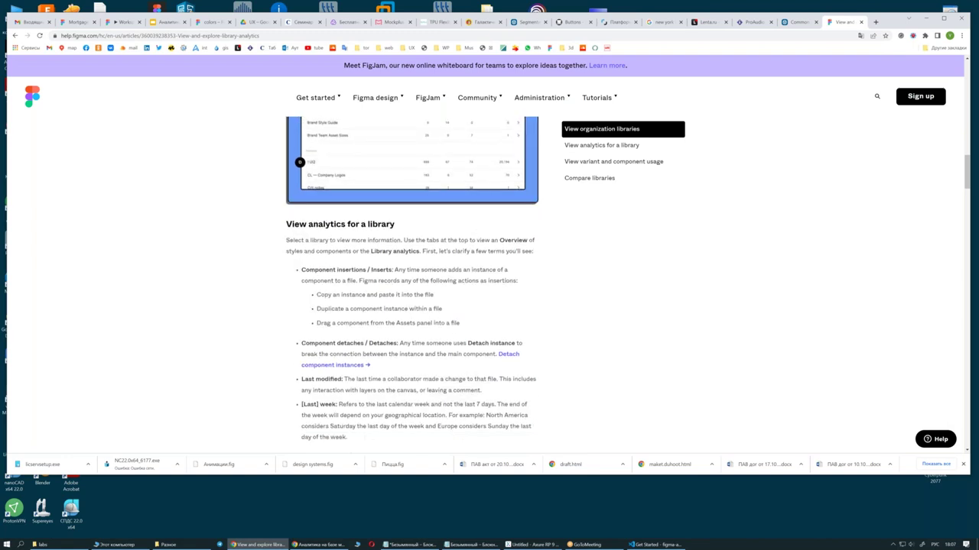
scroll(533, 258, "down", 2)
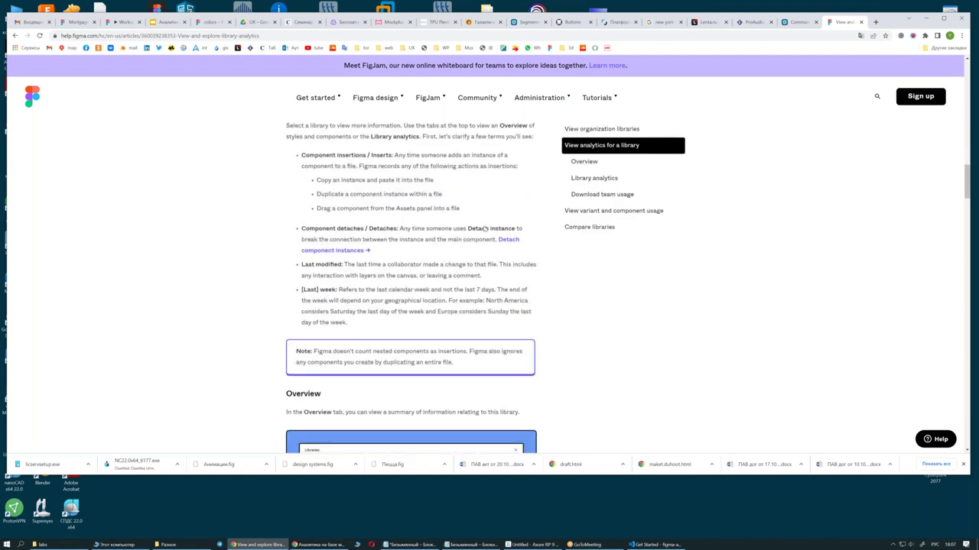
scroll(484, 228, "down", 2)
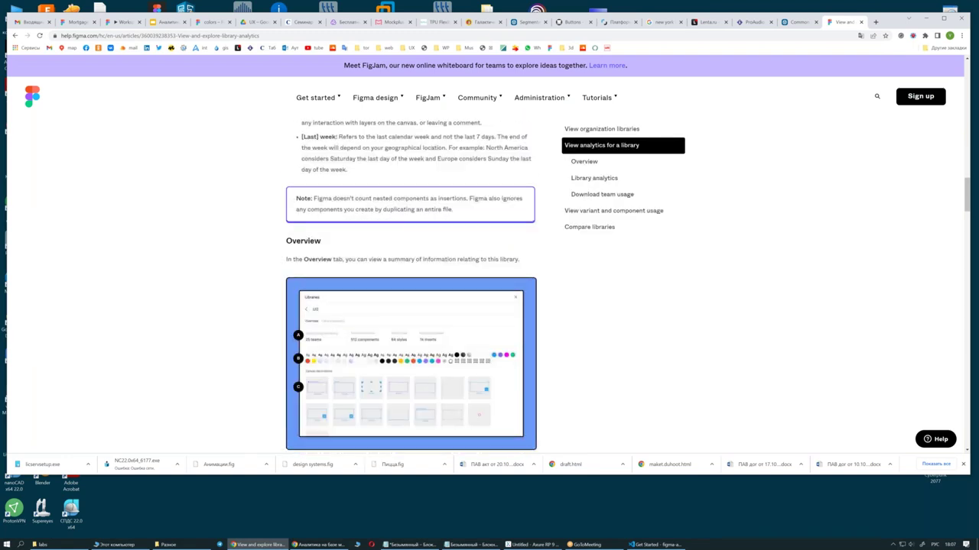
scroll(413, 290, "down", 1)
scroll(413, 291, "down", 2)
scroll(413, 290, "down", 1)
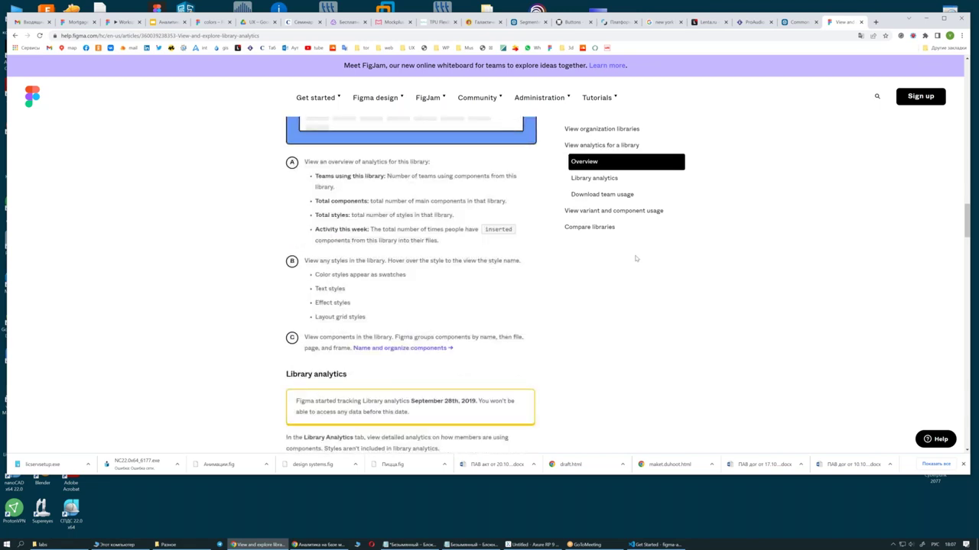
scroll(636, 258, "down", 2)
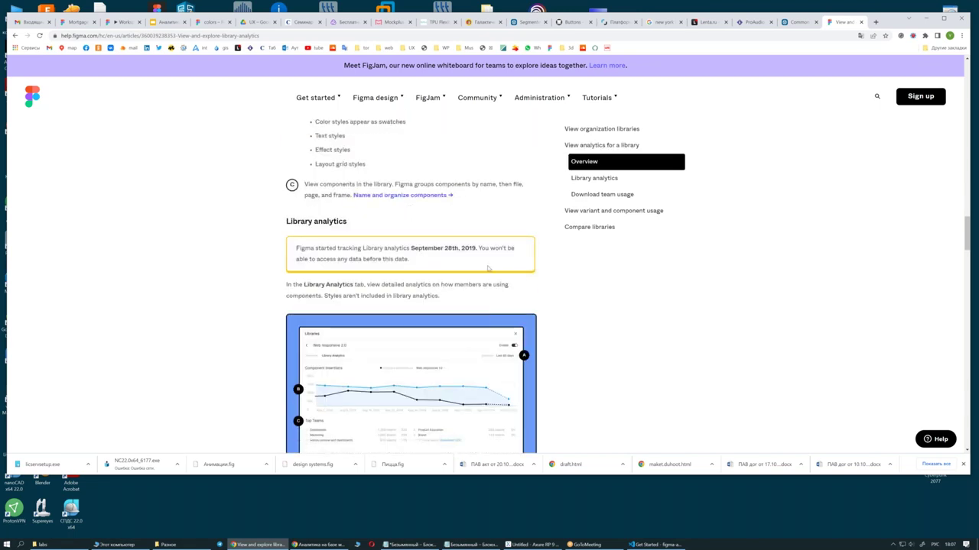
scroll(488, 268, "down", 2)
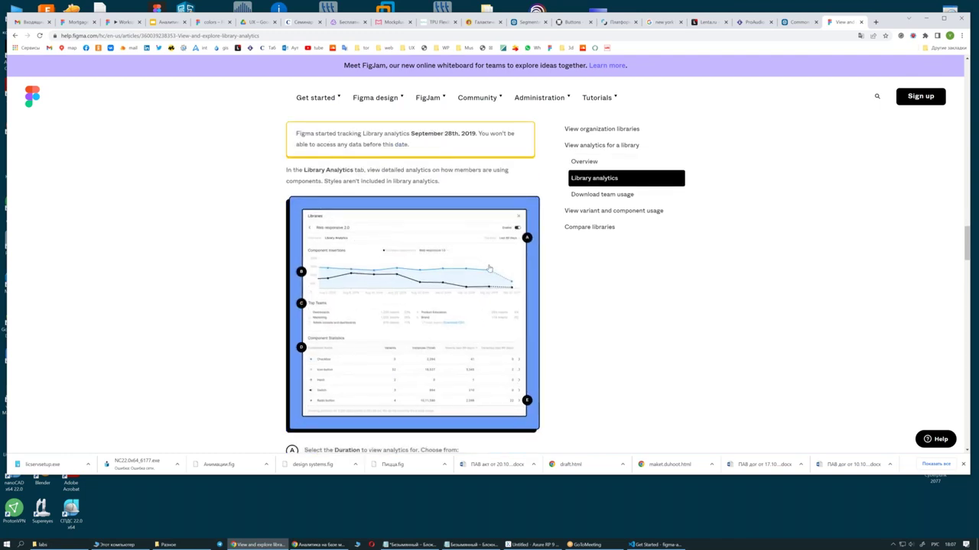
scroll(489, 268, "down", 2)
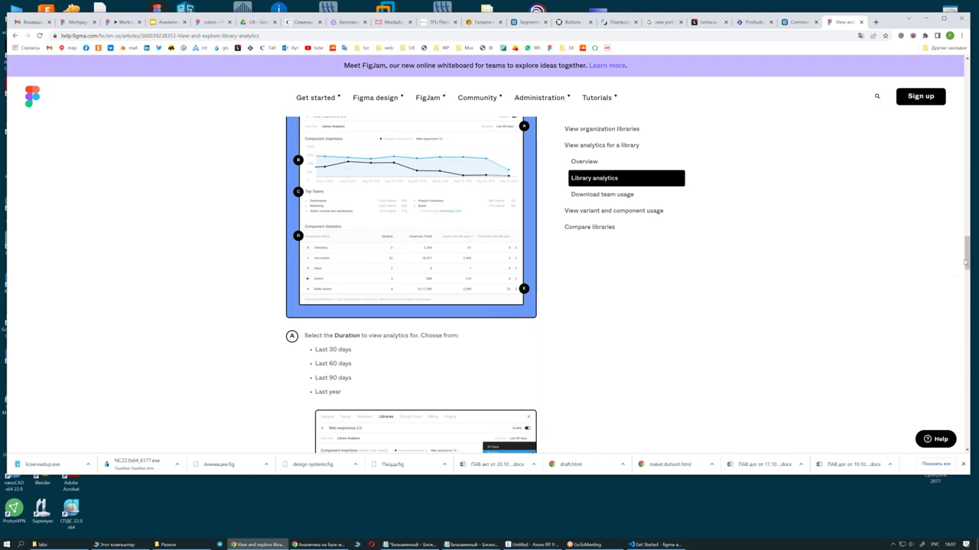
mouse_move(966, 260)
left_mouse_down()
mouse_move(967, 280)
mouse_move(968, 73)
left_mouse_up()
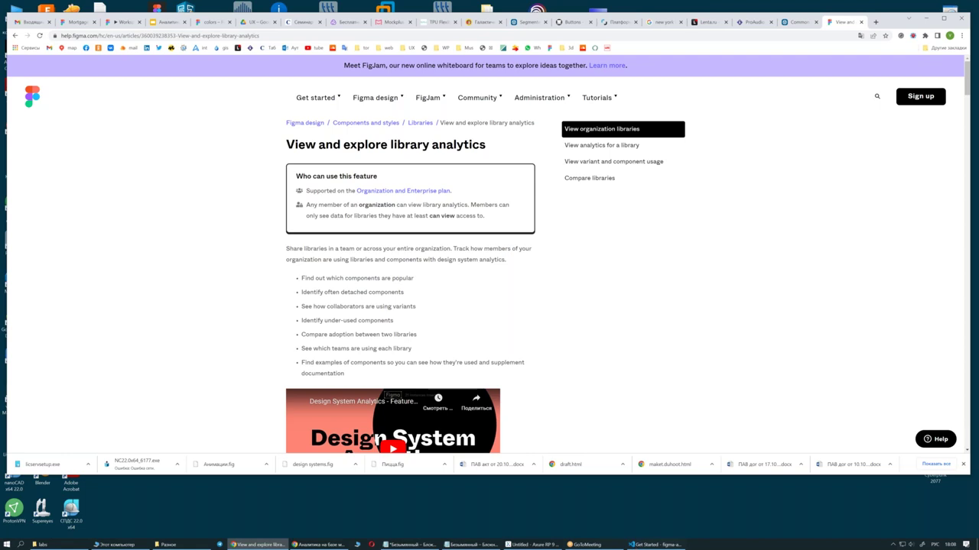
left_click(533, 545)
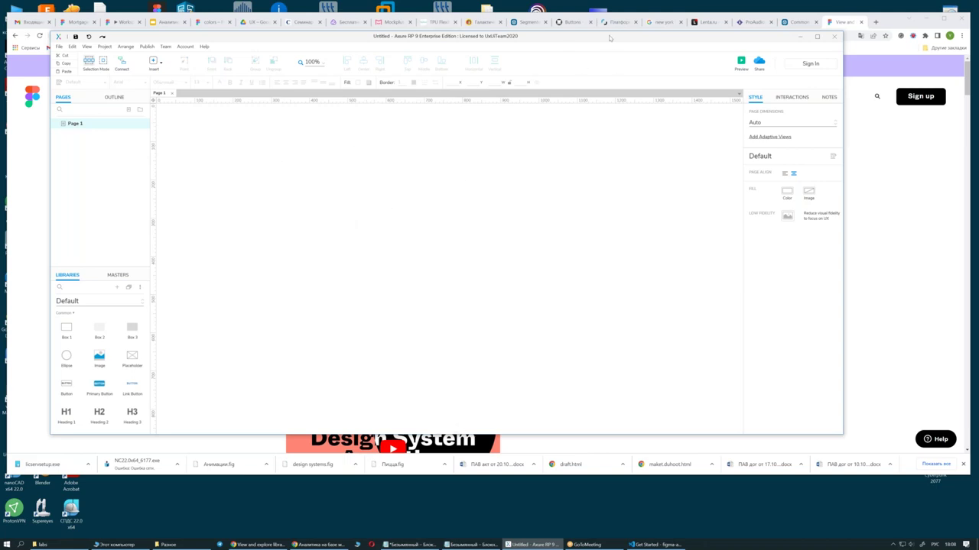
Place Heading 1 and Heading 2 widgets at the top-left of Page 1
left_click_drag(610, 37, 636, 55)
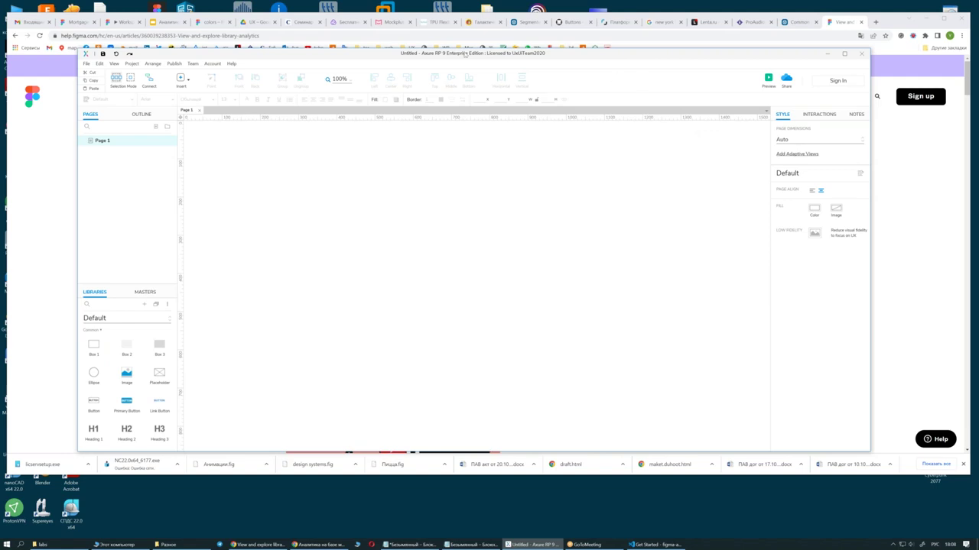
left_click_drag(465, 53, 460, 51)
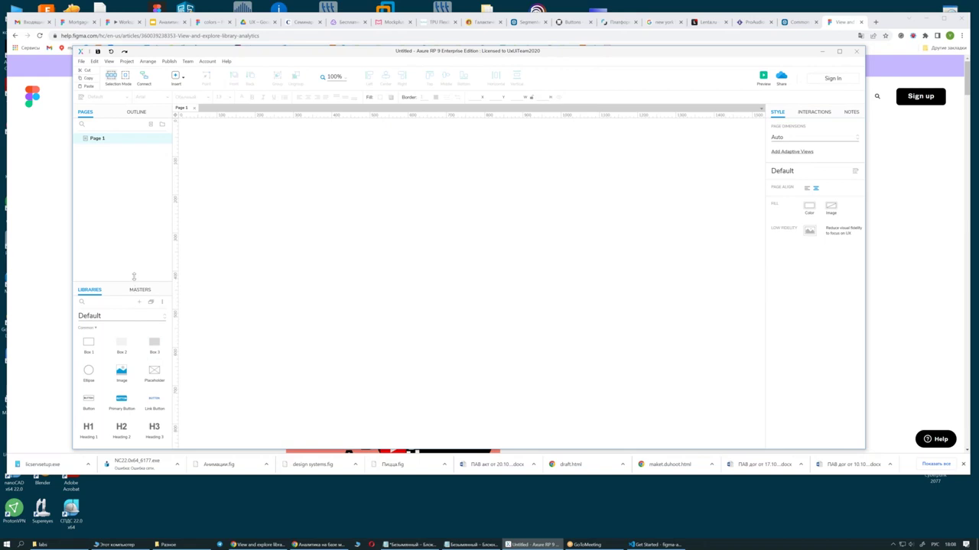
left_click_drag(134, 283, 134, 214)
scroll(101, 361, "down", 2)
scroll(102, 362, "down", 1)
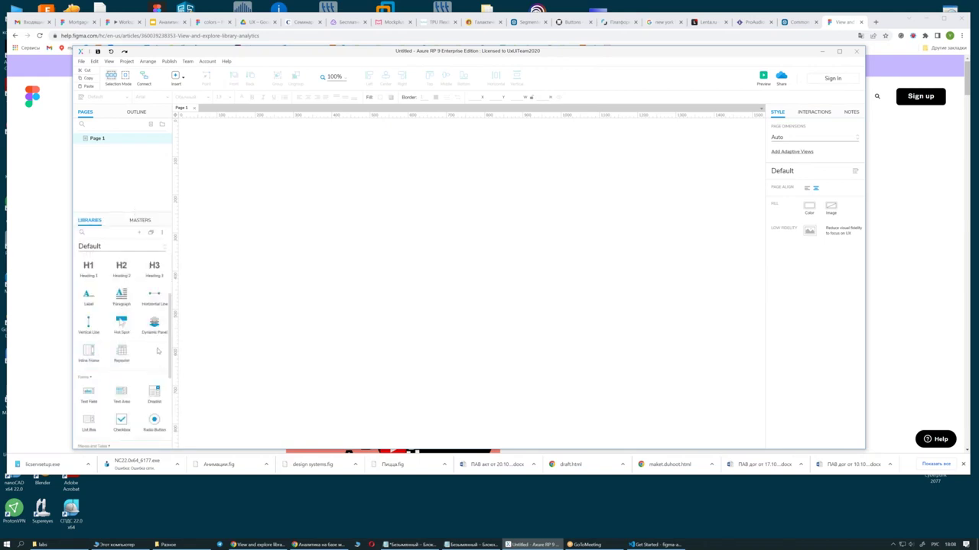
mouse_move(90, 267)
left_mouse_down()
mouse_move(213, 140)
mouse_move(201, 140)
left_mouse_up()
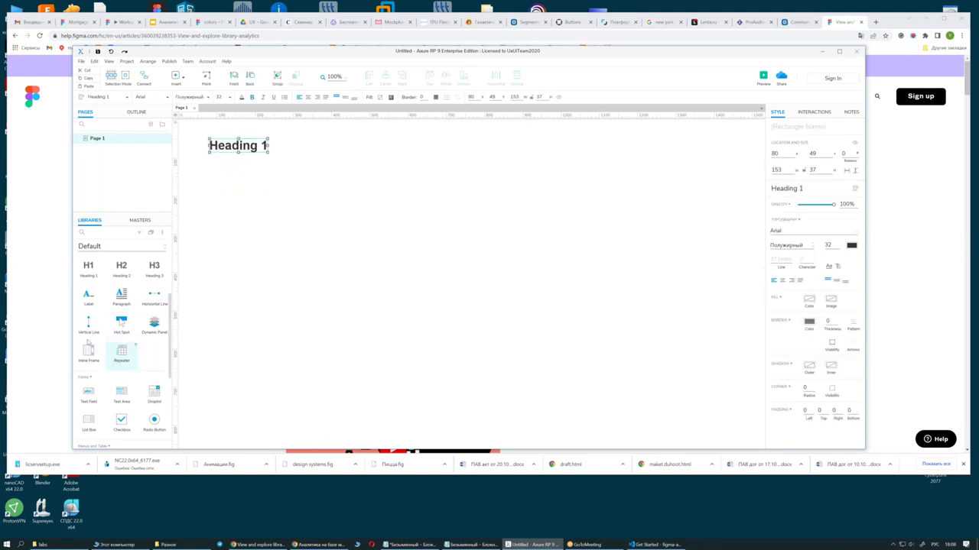
left_click_drag(121, 267, 214, 173)
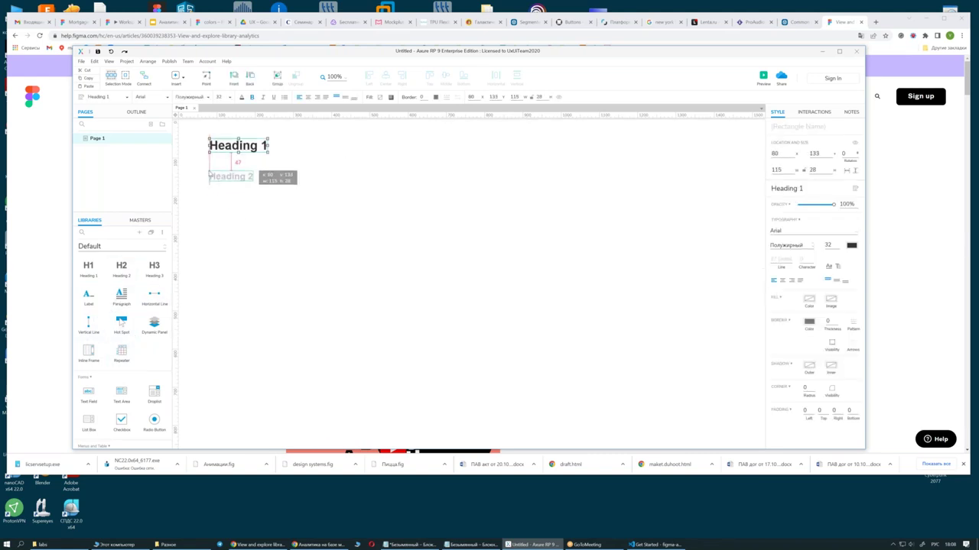
Add a paragraph and an image under Heading 2, aligned side by side
scroll(140, 331, "down", 2)
scroll(141, 336, "down", 2)
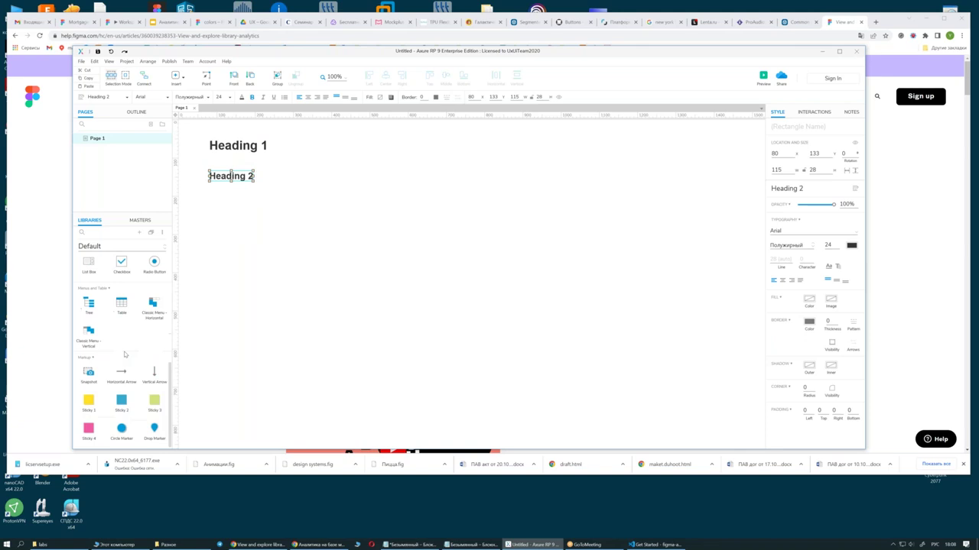
scroll(122, 365, "up", 5)
scroll(122, 365, "up", 1)
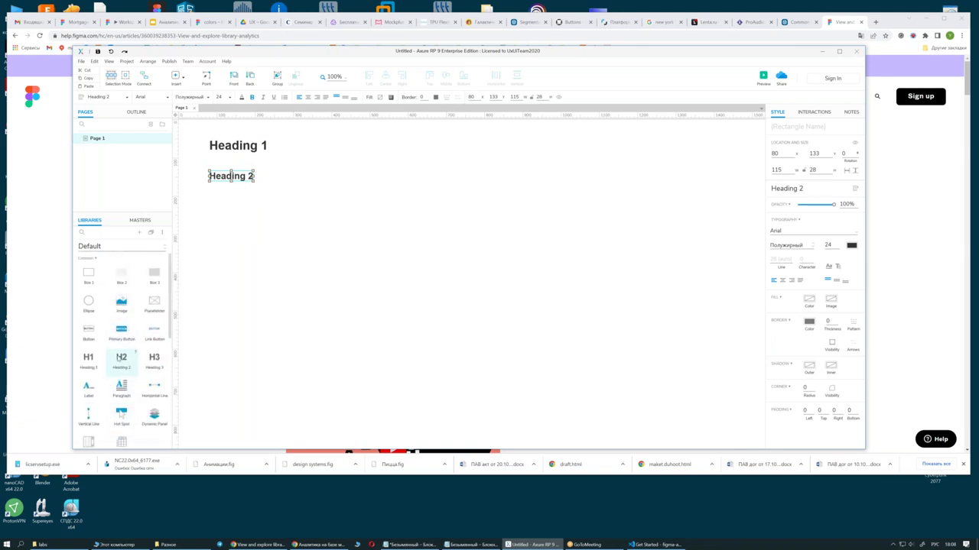
left_click_drag(121, 387, 213, 211)
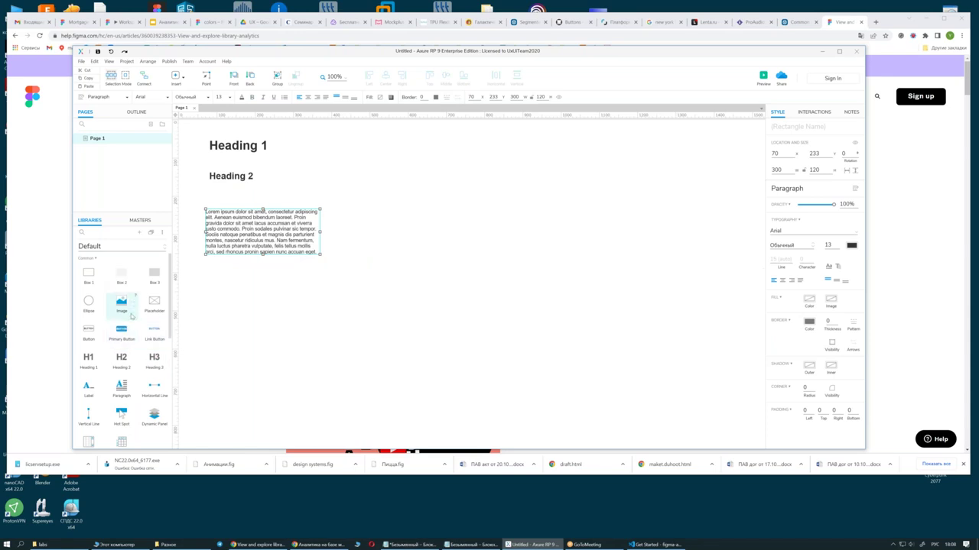
mouse_move(122, 302)
left_mouse_down()
mouse_move(255, 285)
mouse_move(274, 234)
mouse_move(263, 183)
left_mouse_up()
left_click_drag(395, 281, 392, 239)
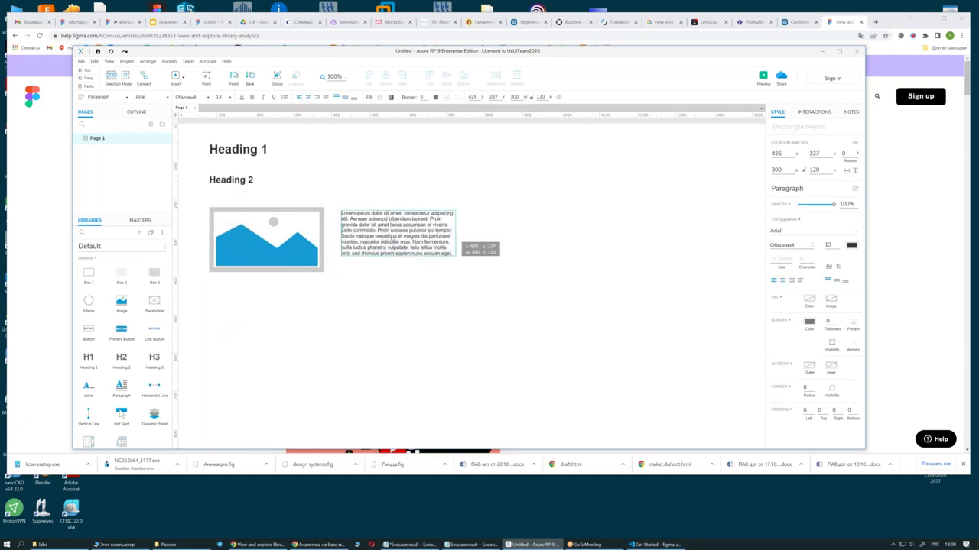
left_click_drag(268, 251, 257, 243)
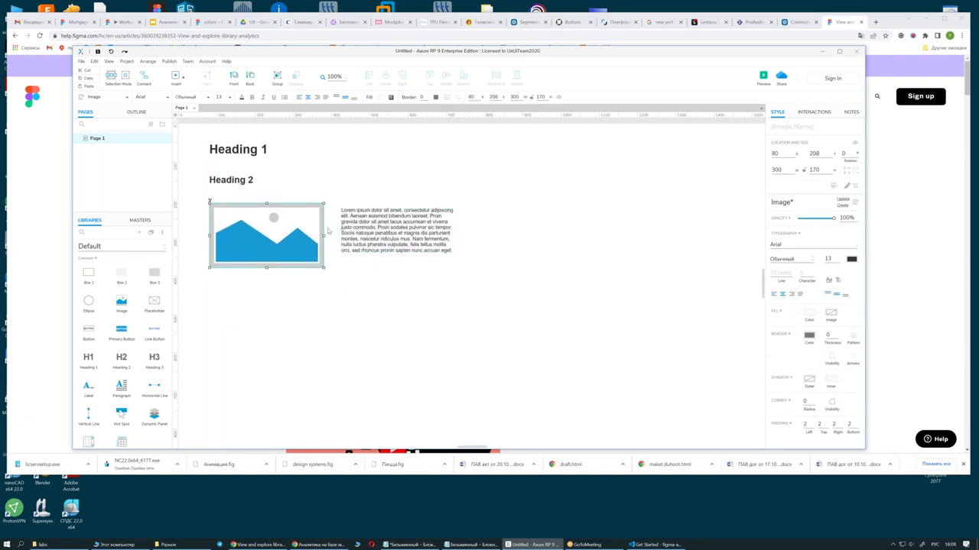
left_click_drag(359, 233, 356, 229)
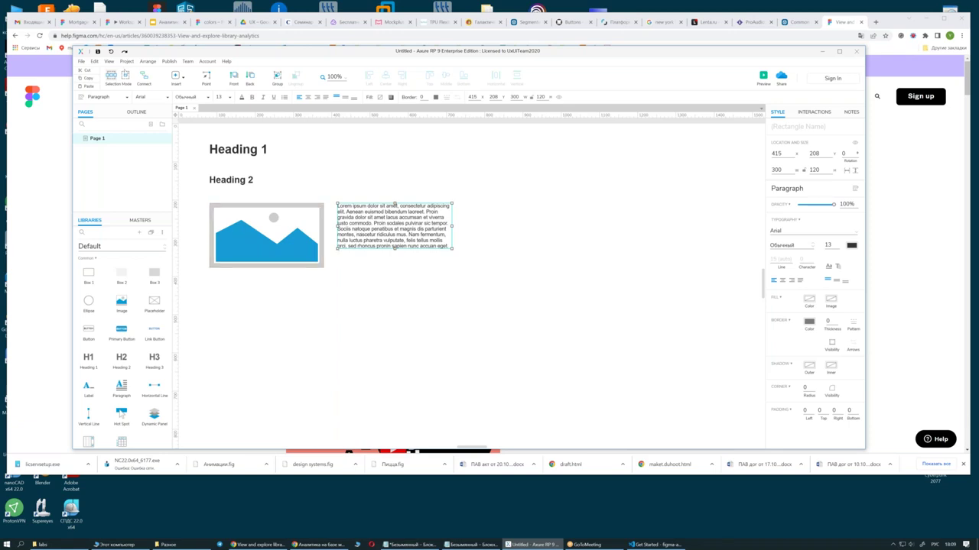
left_click(81, 62)
mouse_move(97, 96)
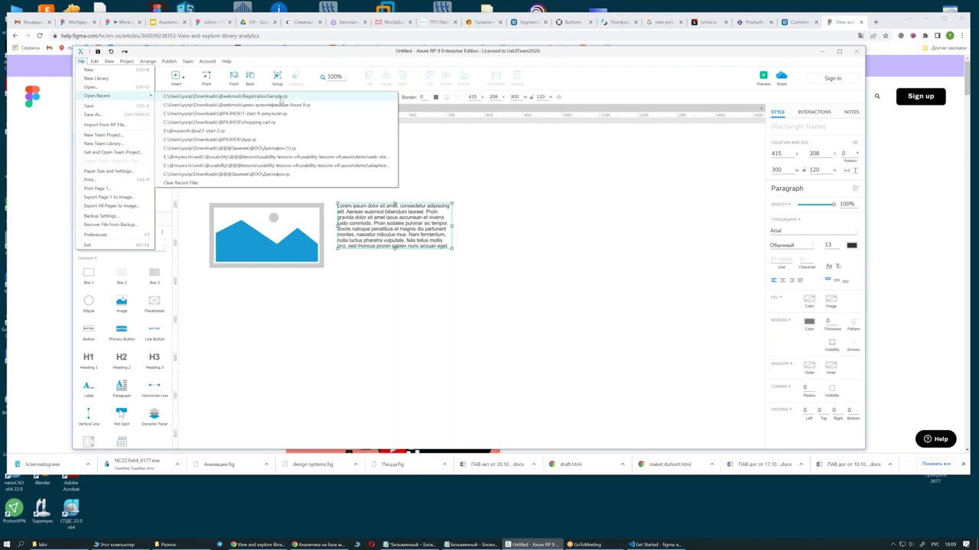
Open the recent RegistrationSample project, discarding the untitled document, and inspect its flow shapes
left_click(283, 98)
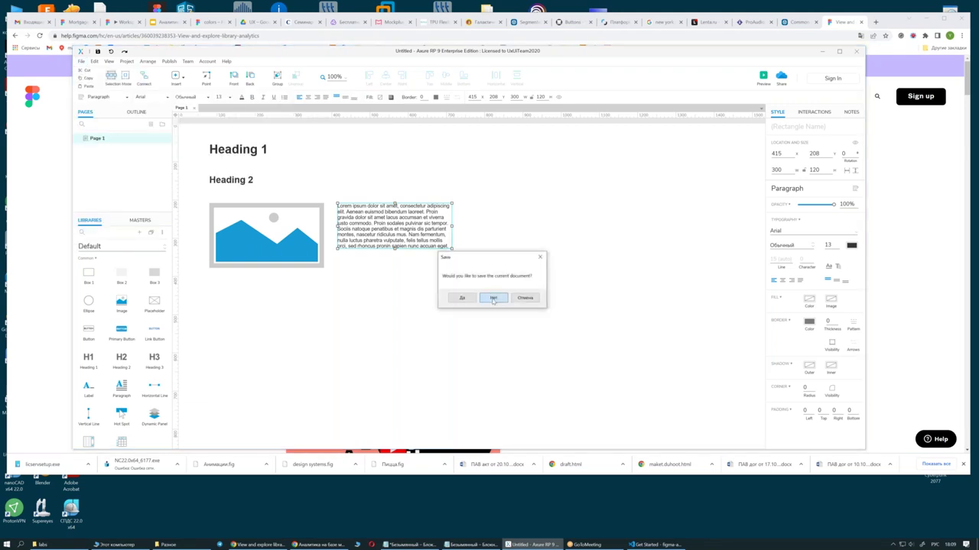
left_click(494, 299)
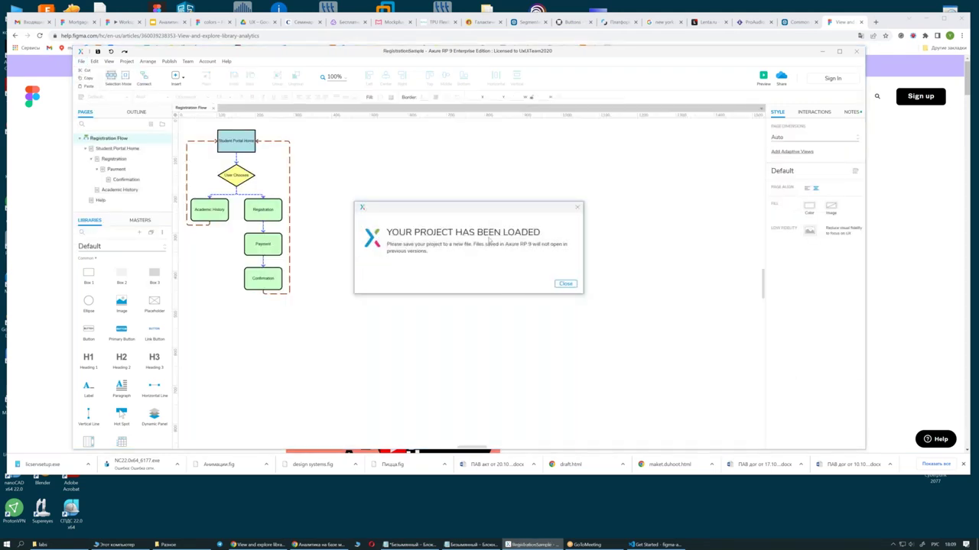
left_click(565, 285)
left_click(220, 132)
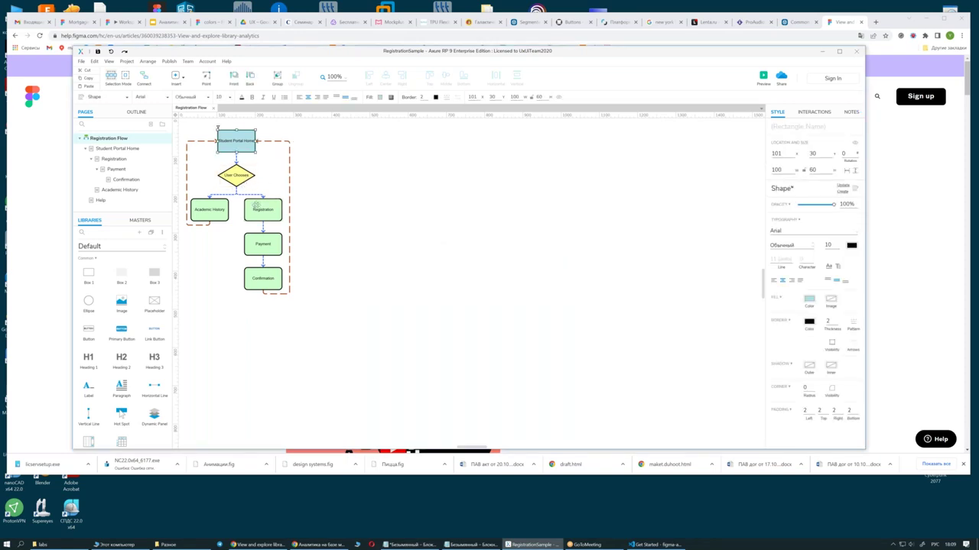
left_click(260, 210)
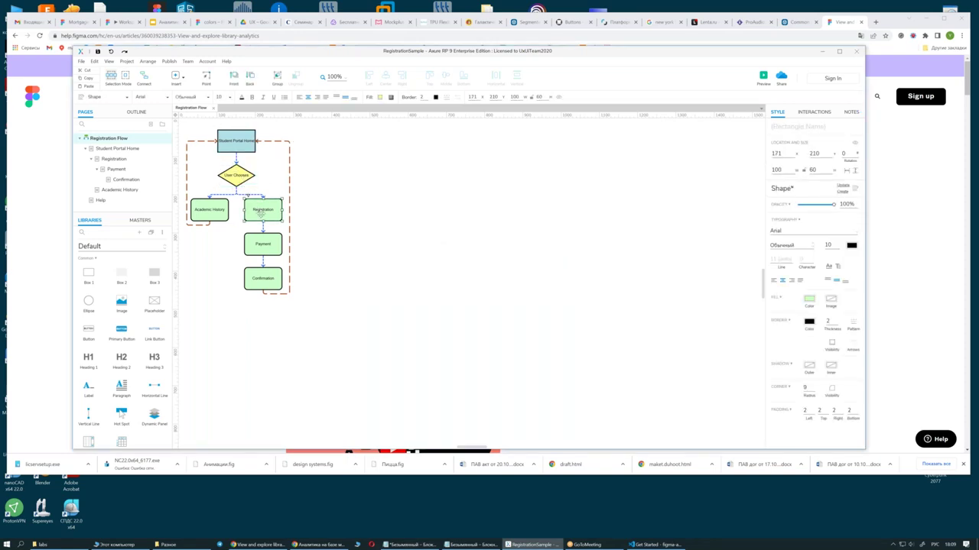
Look over the Student Portal Home and Registration pages and their form fields
double_click(124, 152)
left_click(450, 234)
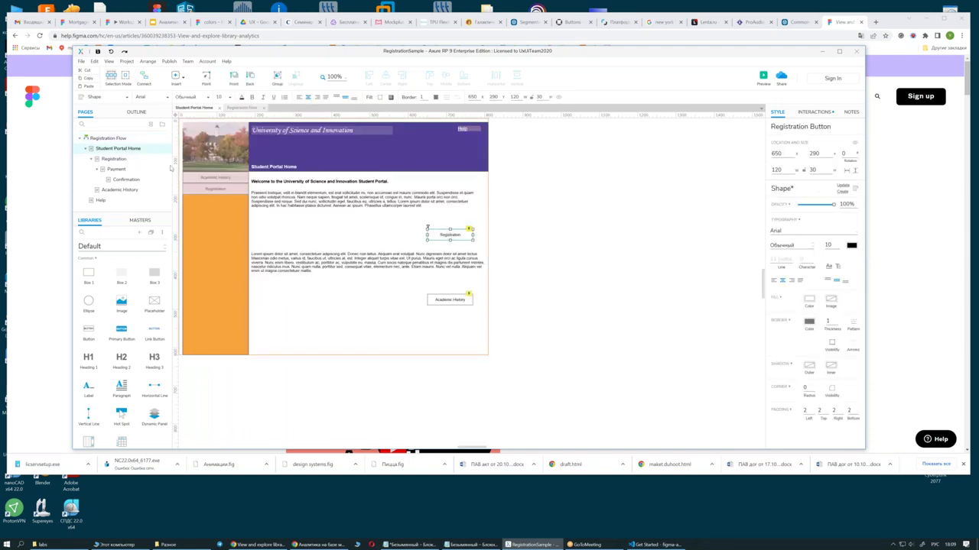
double_click(114, 159)
left_click(317, 207)
left_click(458, 220)
left_click(297, 227)
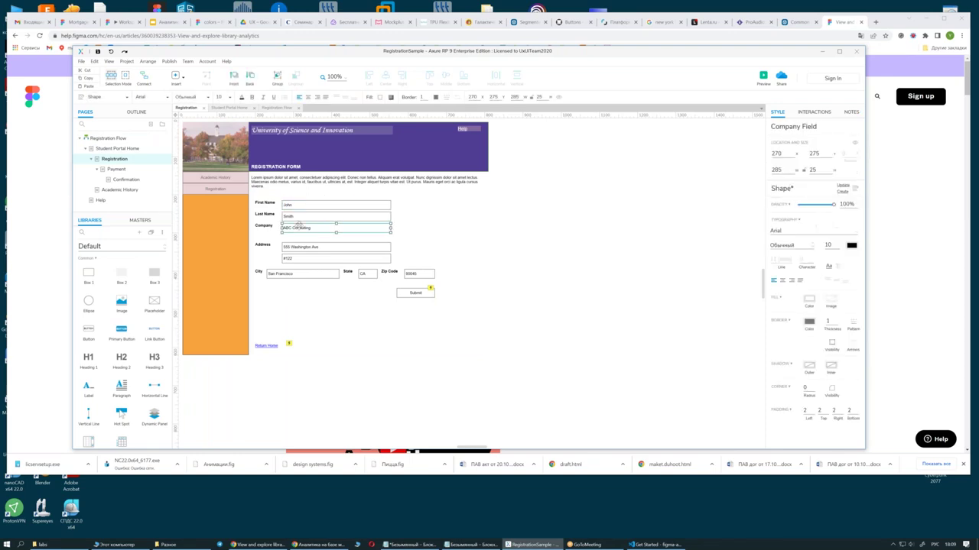
Preview the prototype in the browser starting from Student Portal Home
double_click(101, 139)
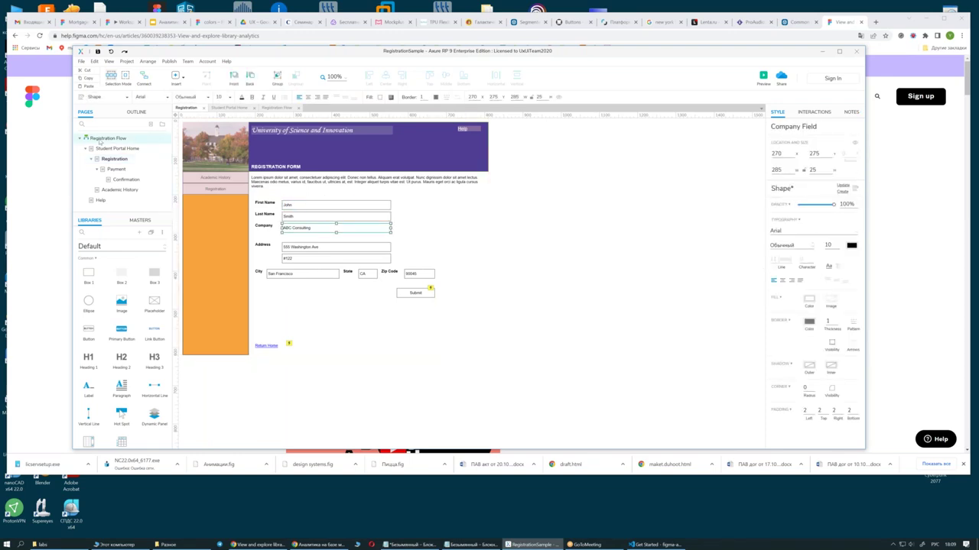
double_click(117, 148)
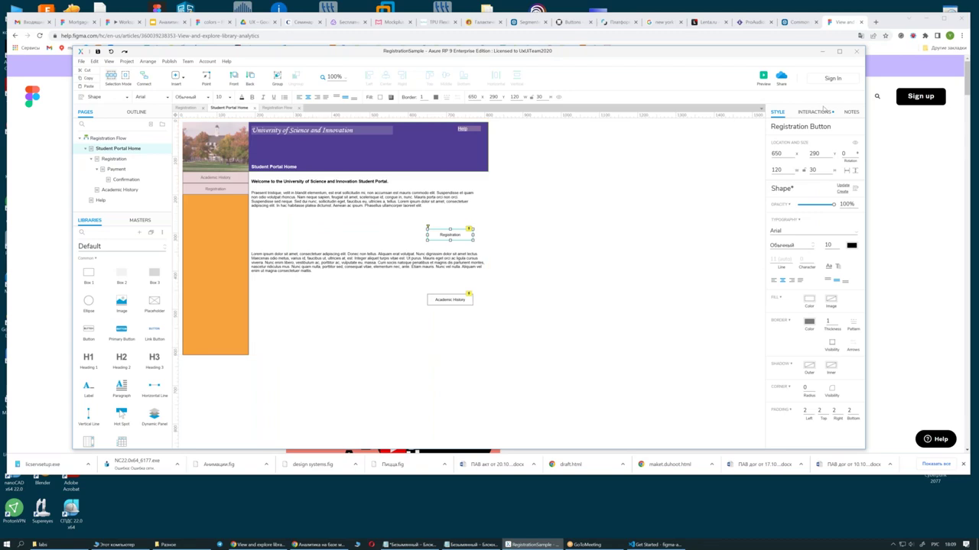
left_click(763, 77)
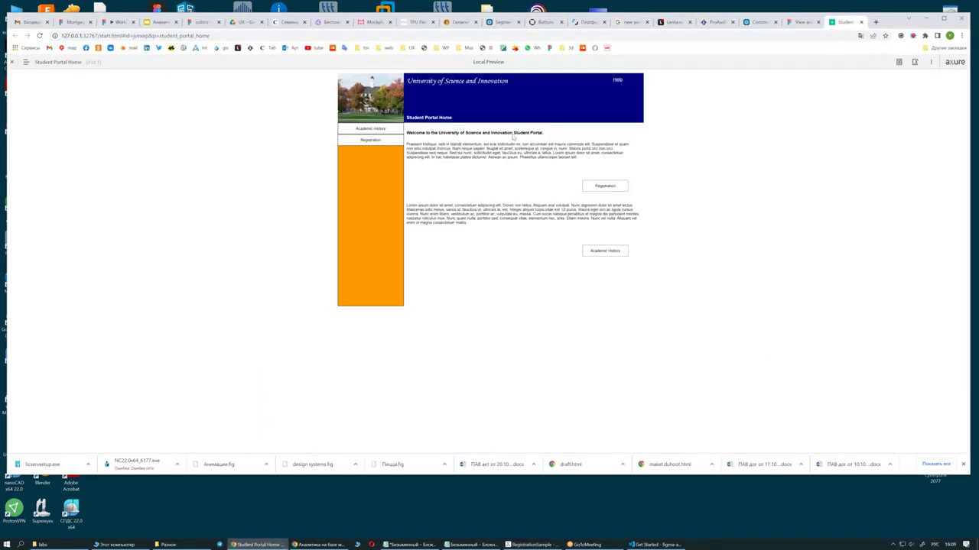
Open the Registration page, fill First and Last Name with sample text, and submit
left_click(601, 186)
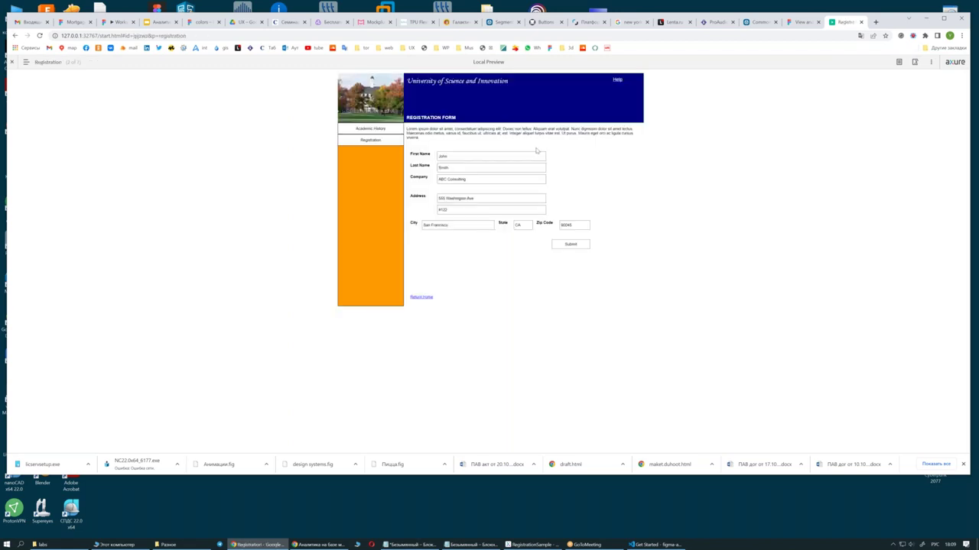
left_click(453, 156)
type("фывфыв фывфыв")
key("Tab")
type("фыв фыв фыв")
left_click(572, 245)
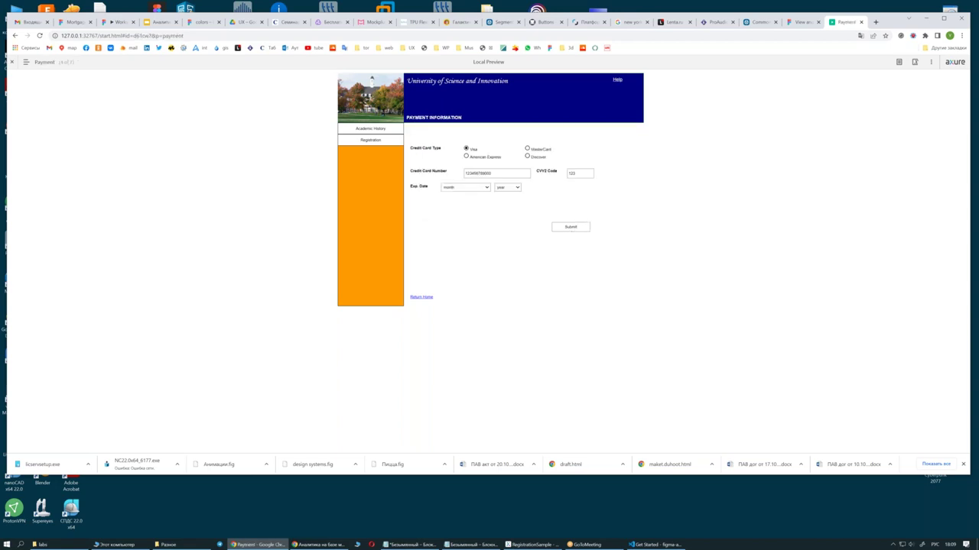
Pay with American Express and take the 'If fields are valid' path to Confirmation
left_click(466, 156)
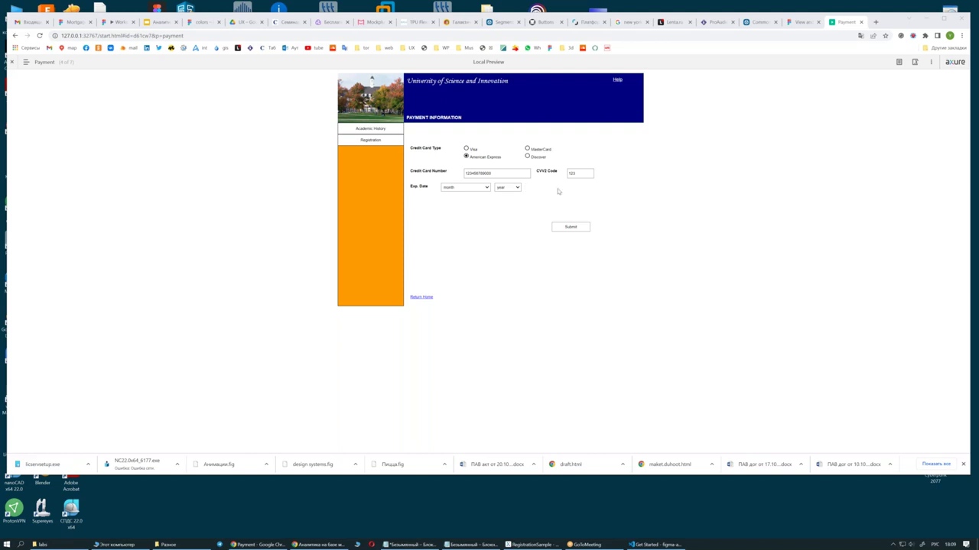
left_click(578, 227)
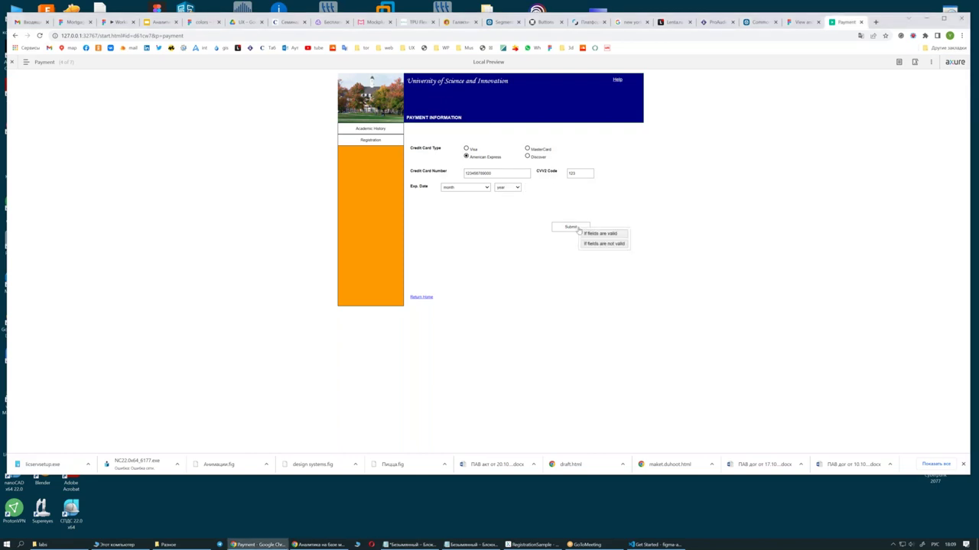
left_click(600, 234)
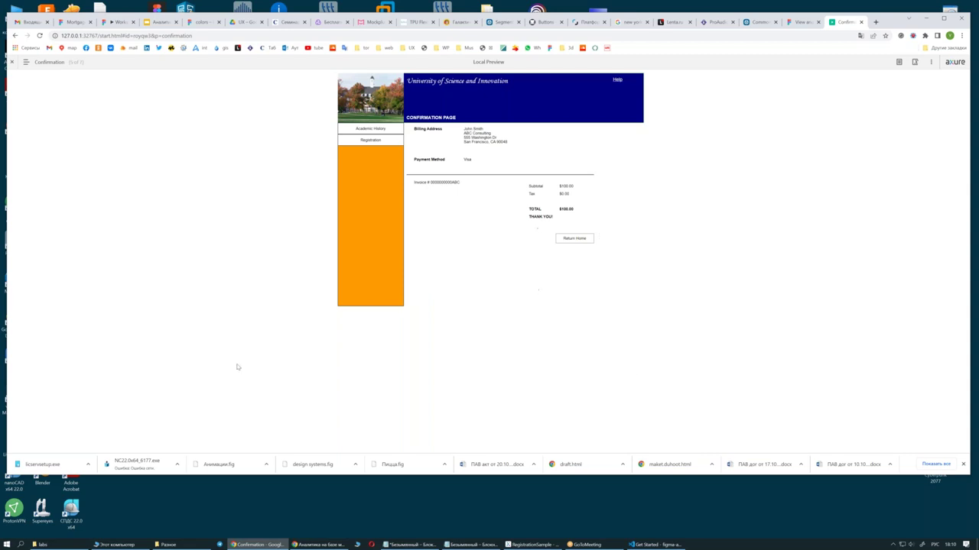
left_click(539, 545)
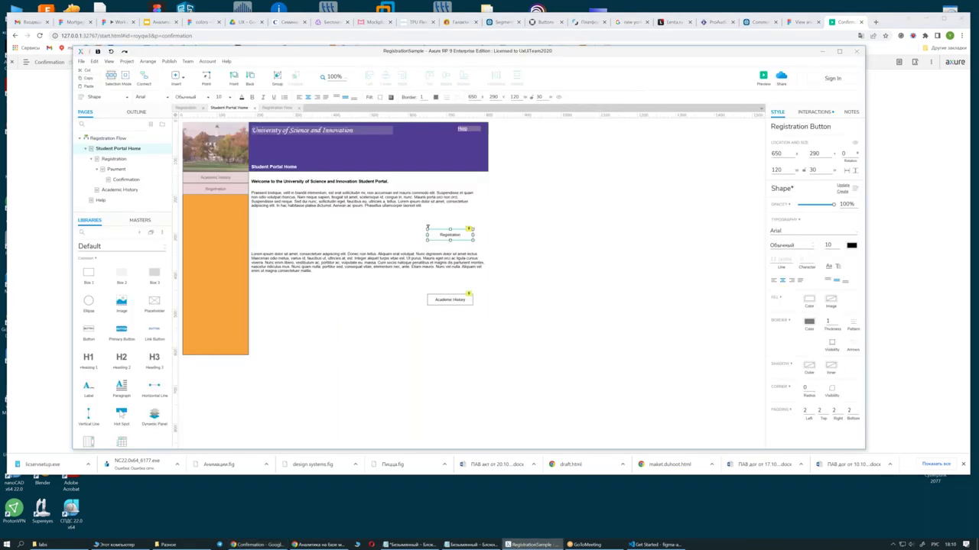
Open the Publish menu to show options such as Generate HTML Files
left_click(167, 62)
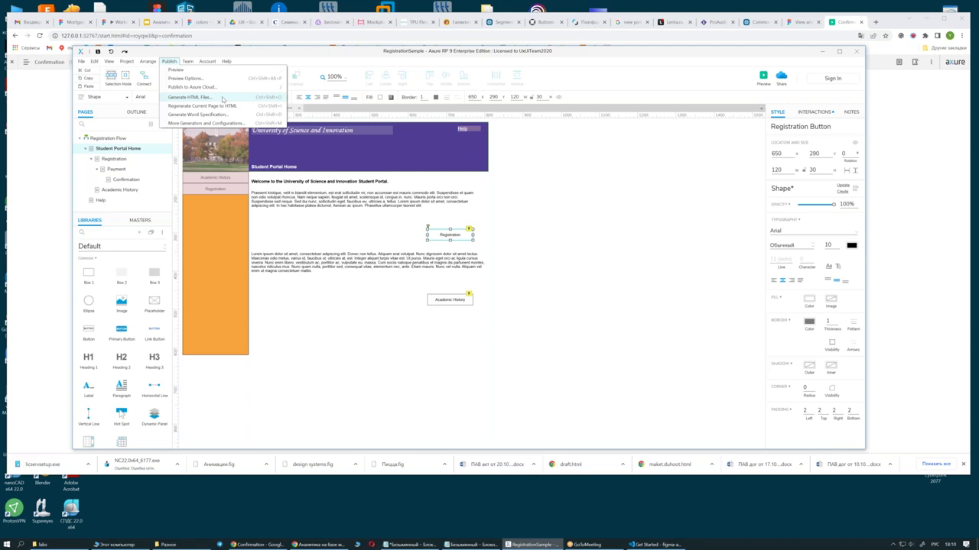
Start Generate HTML Files from the Publish menu and begin choosing an output folder
left_click(560, 188)
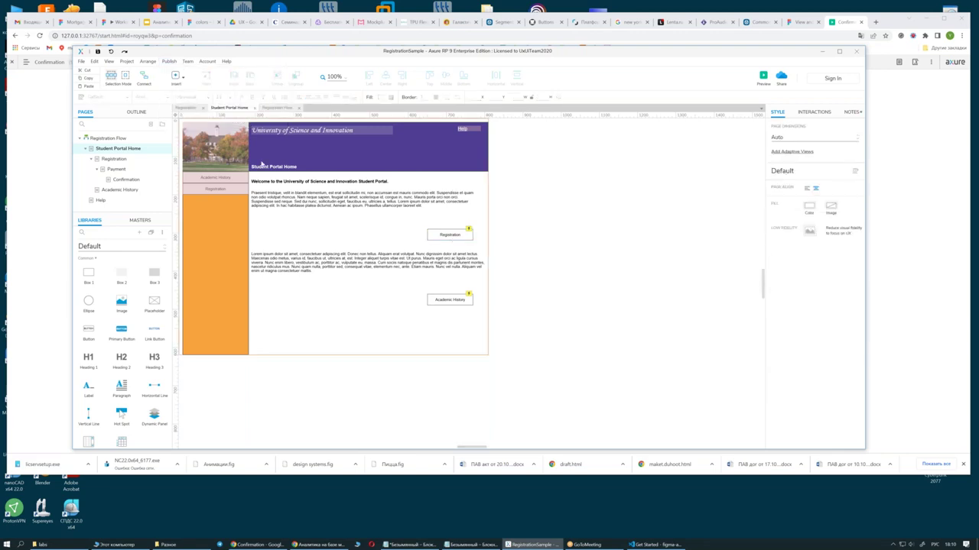
left_click(169, 61)
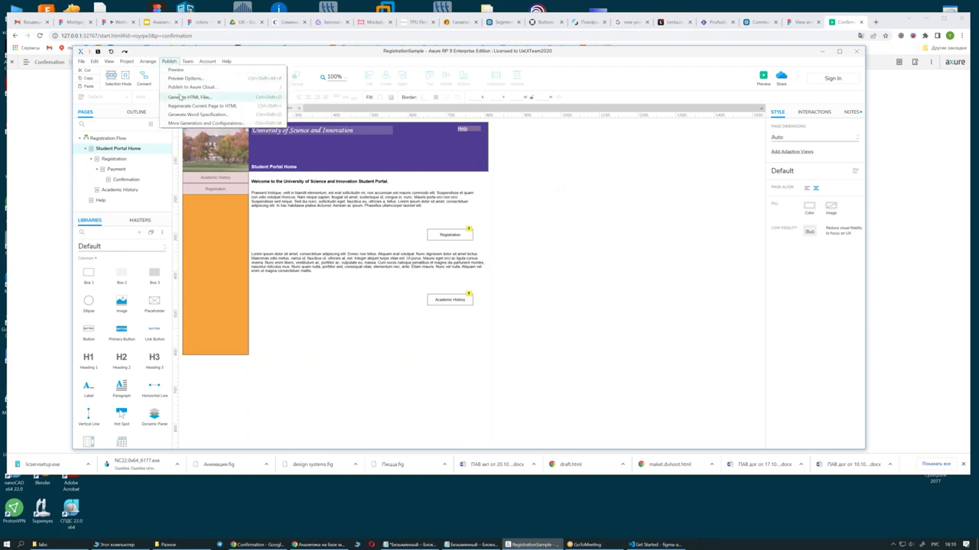
left_click(181, 98)
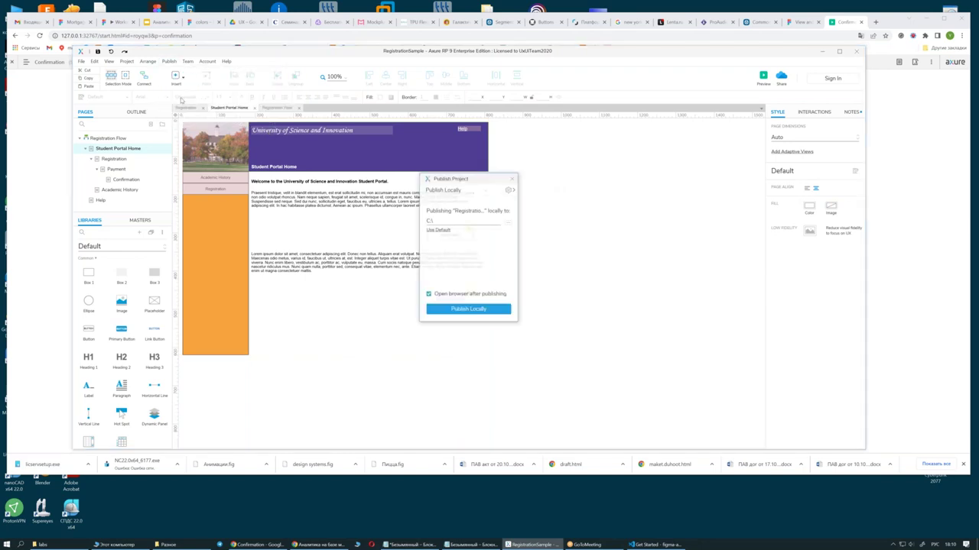
left_click(509, 223)
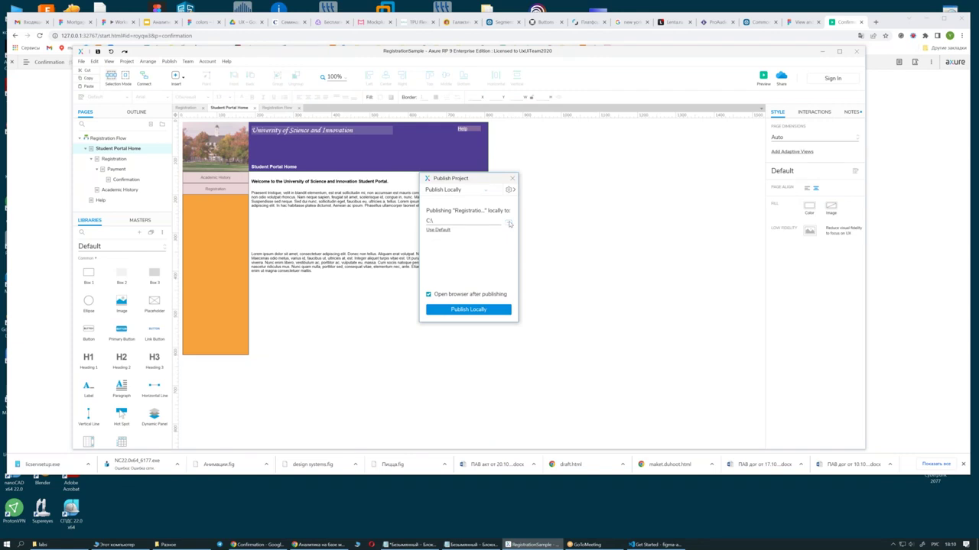
scroll(122, 121, "up", 5)
scroll(119, 118, "up", 10)
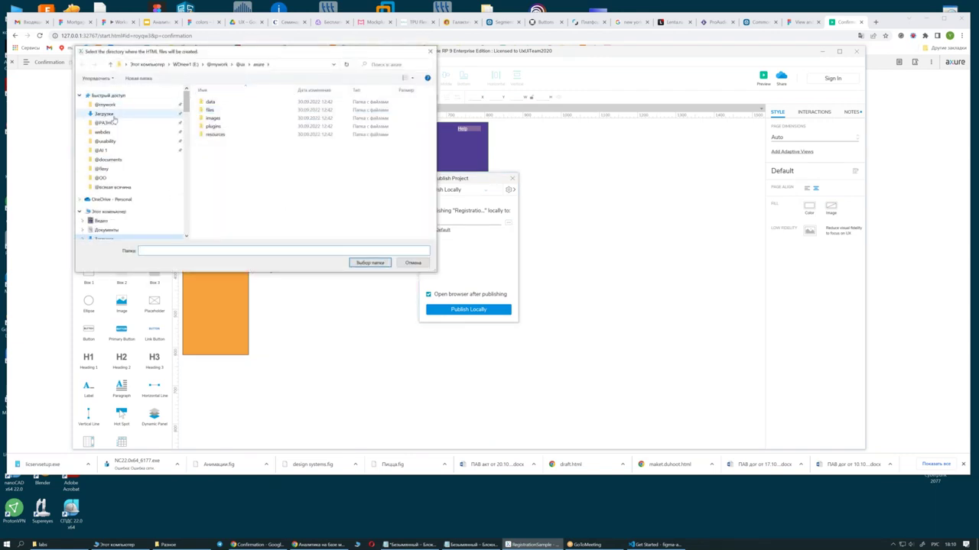
left_click(114, 115)
double_click(220, 102)
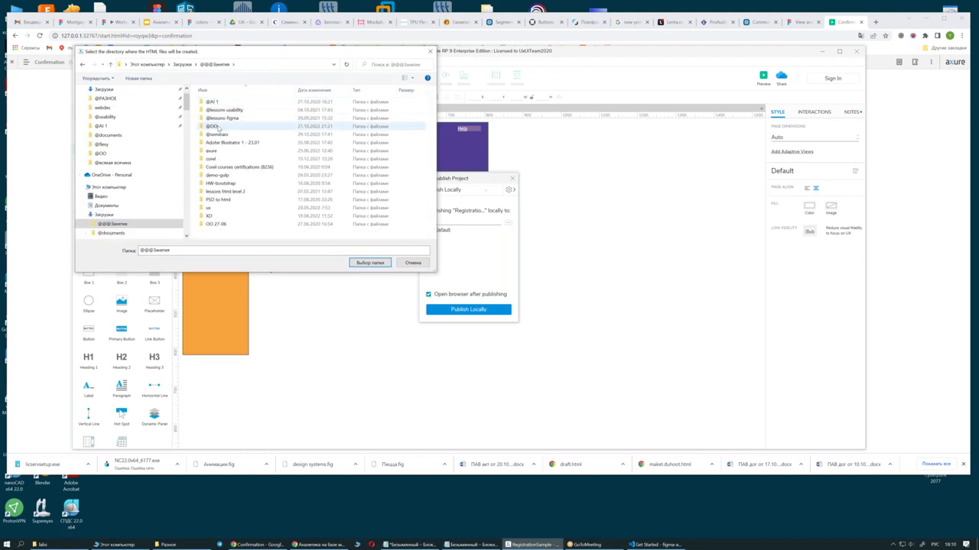
double_click(217, 127)
left_click(222, 65)
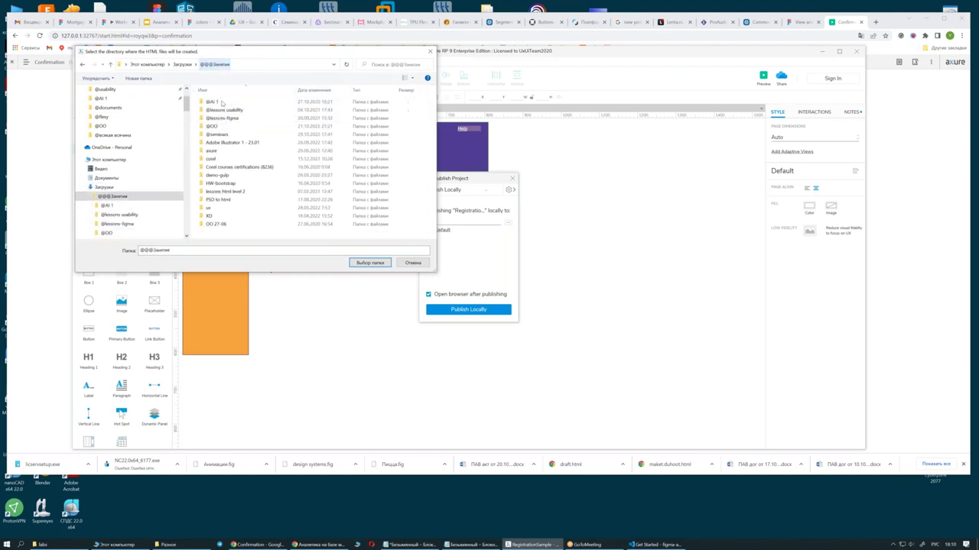
double_click(222, 135)
double_click(220, 104)
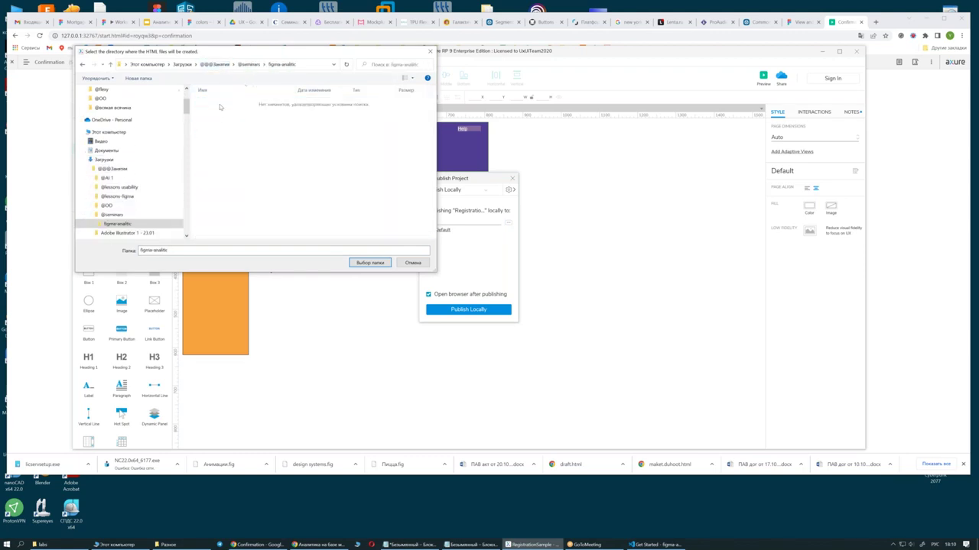
left_click(369, 263)
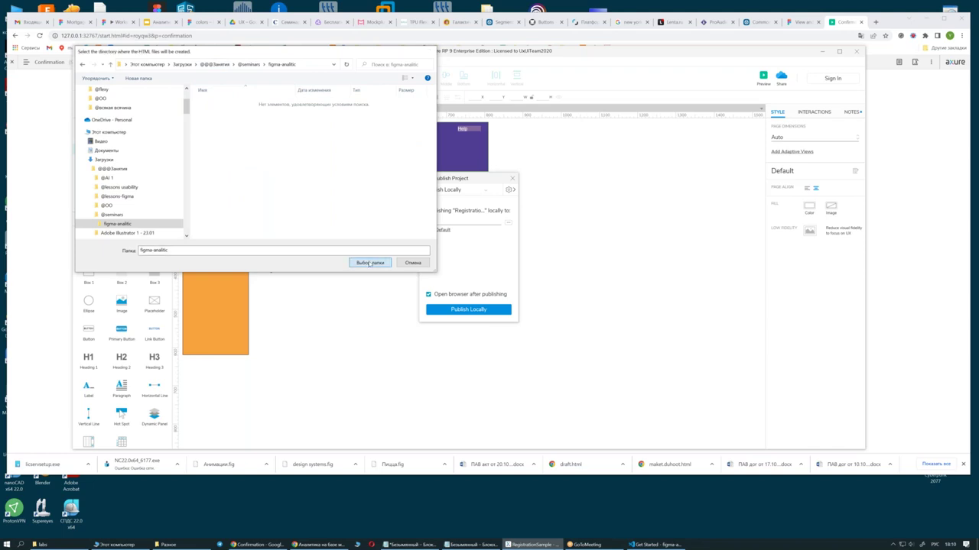
left_click(477, 309)
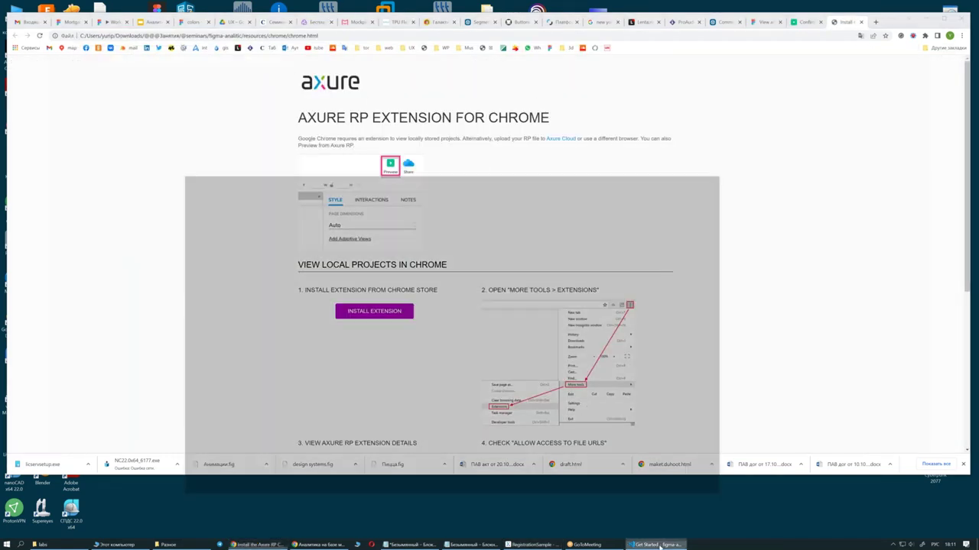
Open the published start.html from the Explorer in Visual Studio Code
left_click(659, 545)
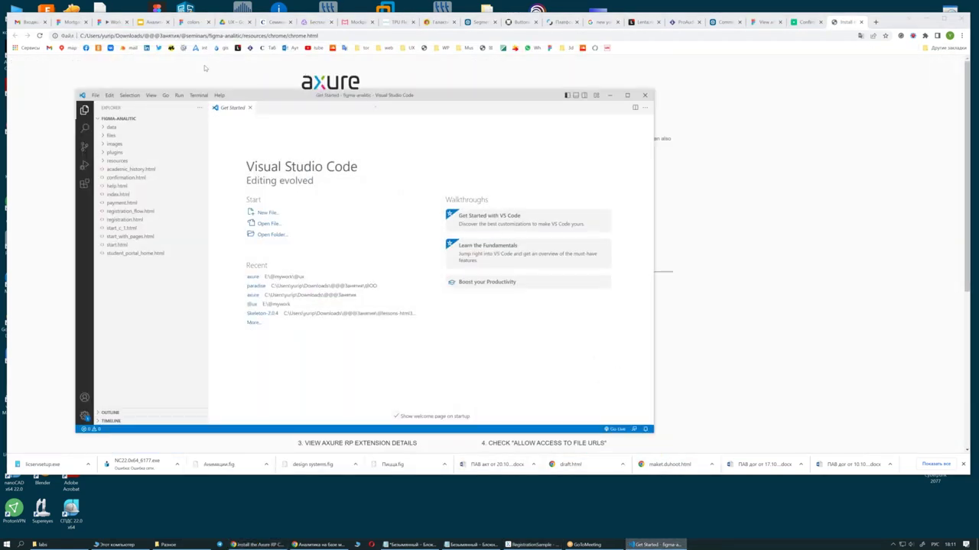
left_click(150, 278)
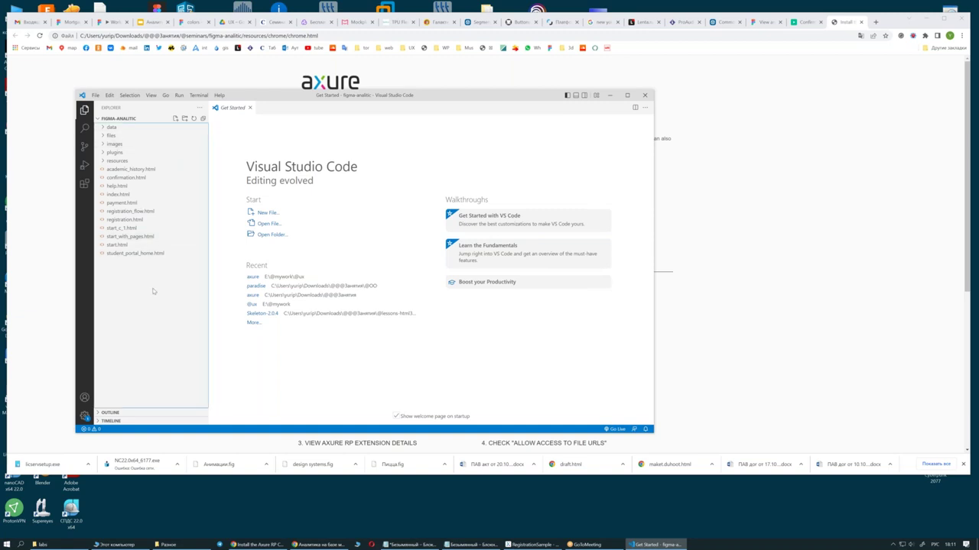
left_click(122, 246)
scroll(476, 264, "down", 1)
scroll(473, 270, "down", 4)
scroll(470, 277, "down", 4)
scroll(469, 277, "up", 3)
scroll(469, 277, "up", 6)
scroll(651, 182, "down", 2)
scroll(651, 182, "down", 2)
mouse_move(651, 182)
left_mouse_down()
mouse_move(646, 354)
mouse_move(686, 129)
left_mouse_up()
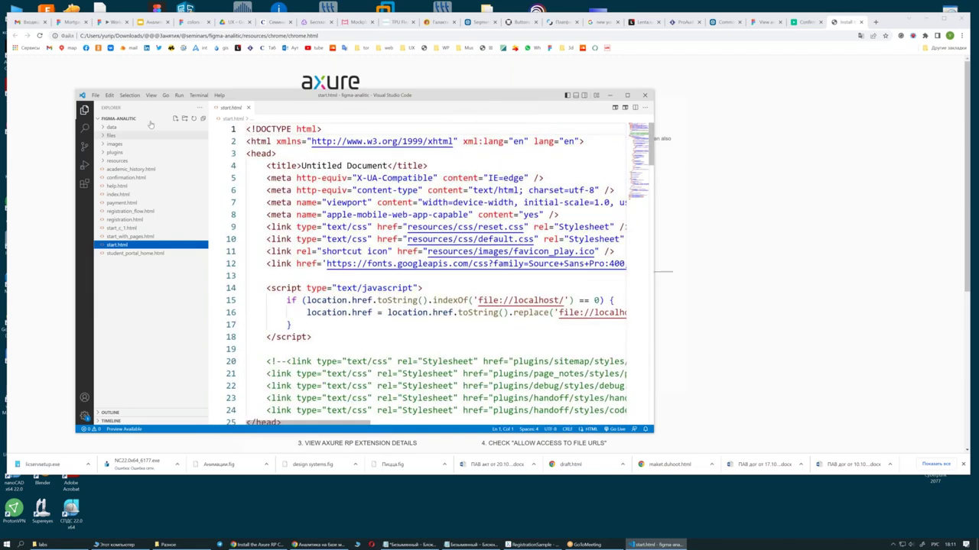
Serve start.html with Open with Live Server at 127.0.0.1:5500
left_click(354, 182)
right_click(357, 186)
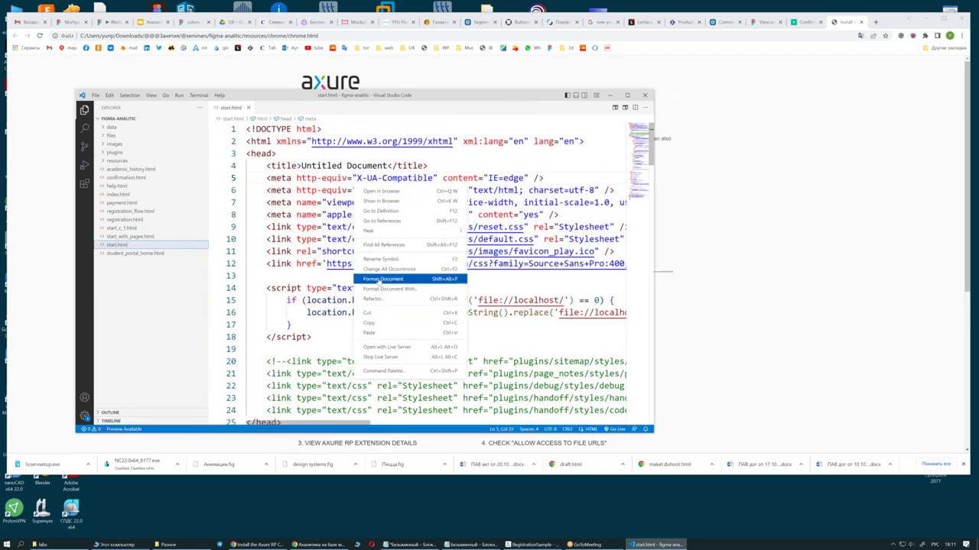
left_click(426, 351)
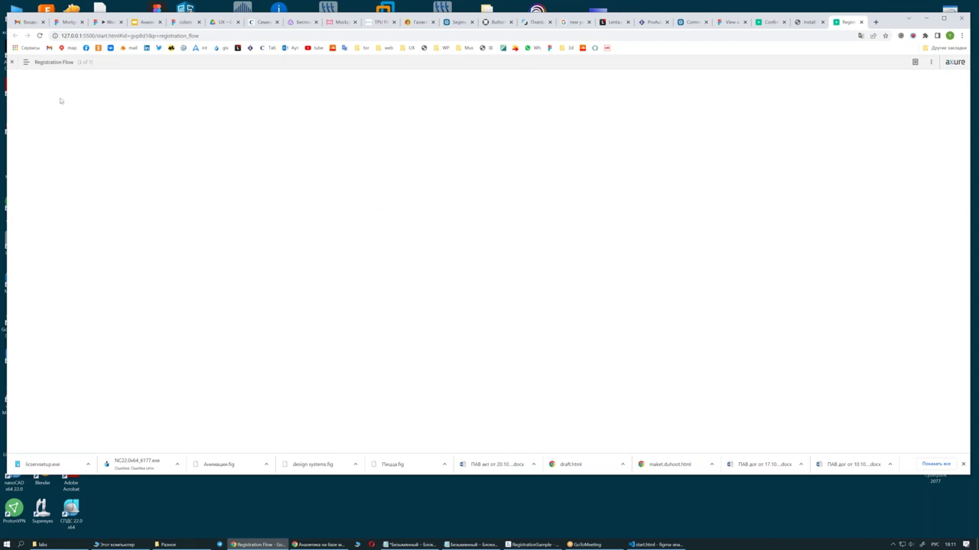
Navigate the Live Server prototype from Student Portal Home to the Registration form's Company field
left_click(27, 62)
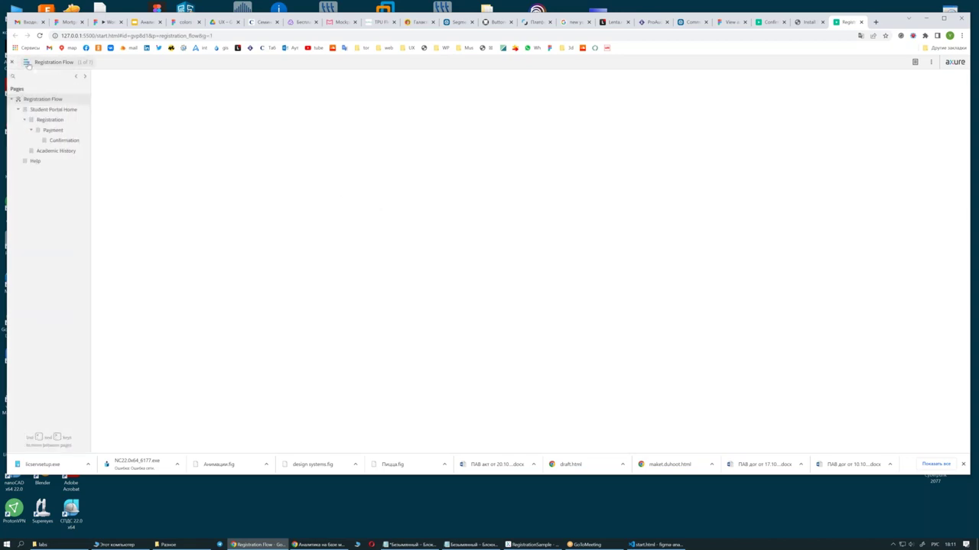
left_click(53, 110)
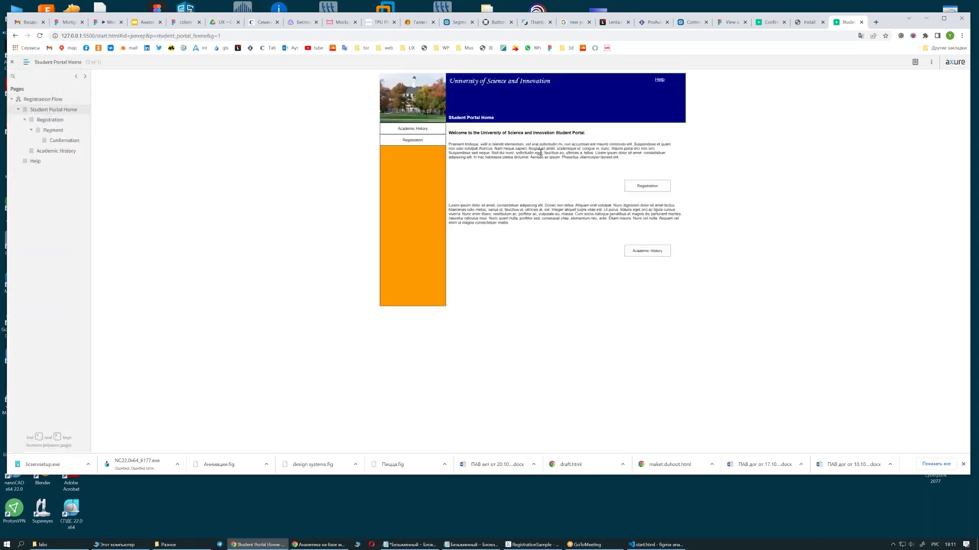
left_click(639, 188)
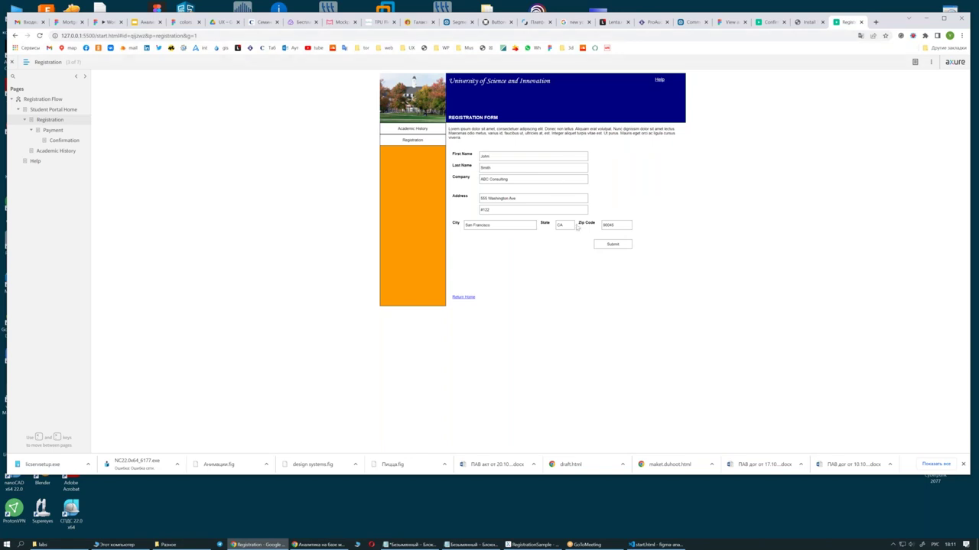
left_click(510, 179)
left_click(659, 545)
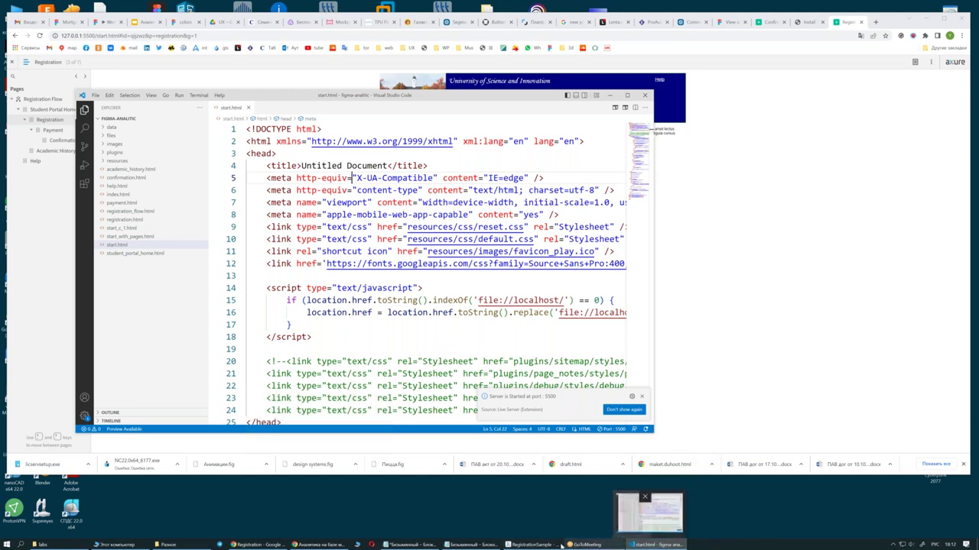
left_click(73, 23)
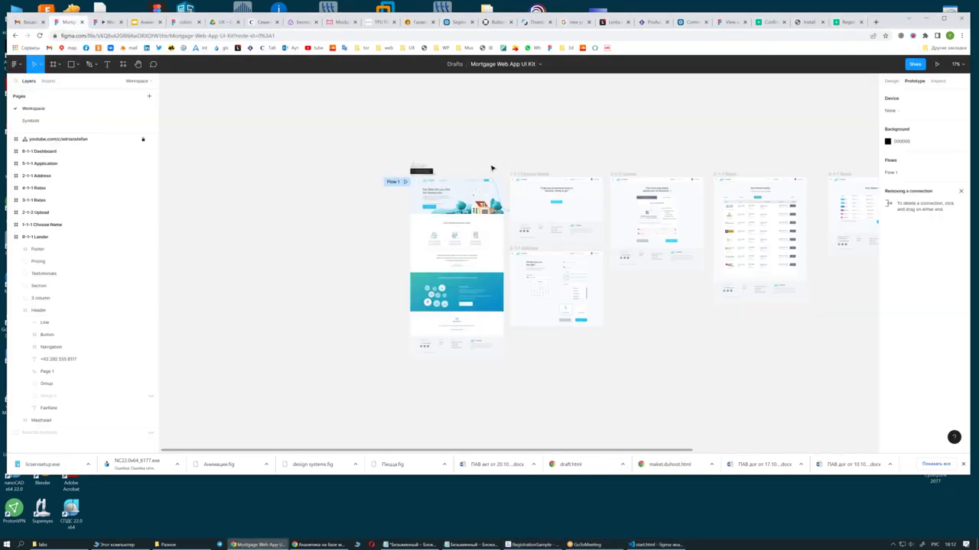
scroll(500, 176, "up", 3)
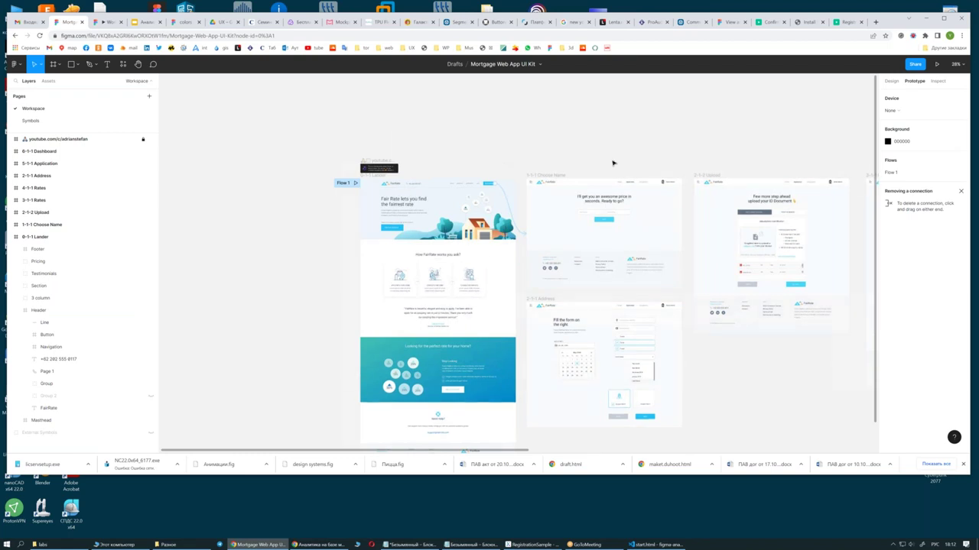
scroll(643, 350, "right", 2)
scroll(642, 350, "down", 2)
scroll(642, 350, "right", 2)
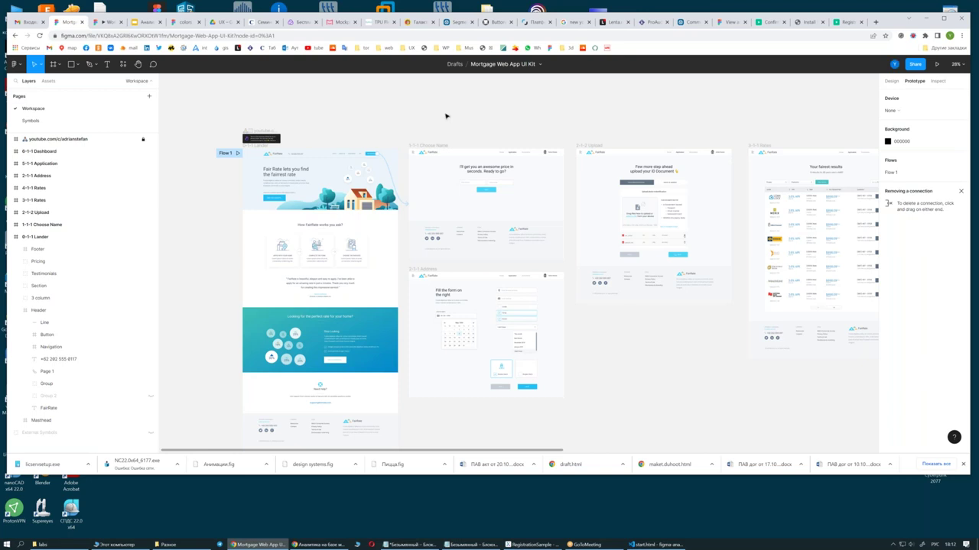
left_click(258, 147)
key("Escape")
left_click(123, 66)
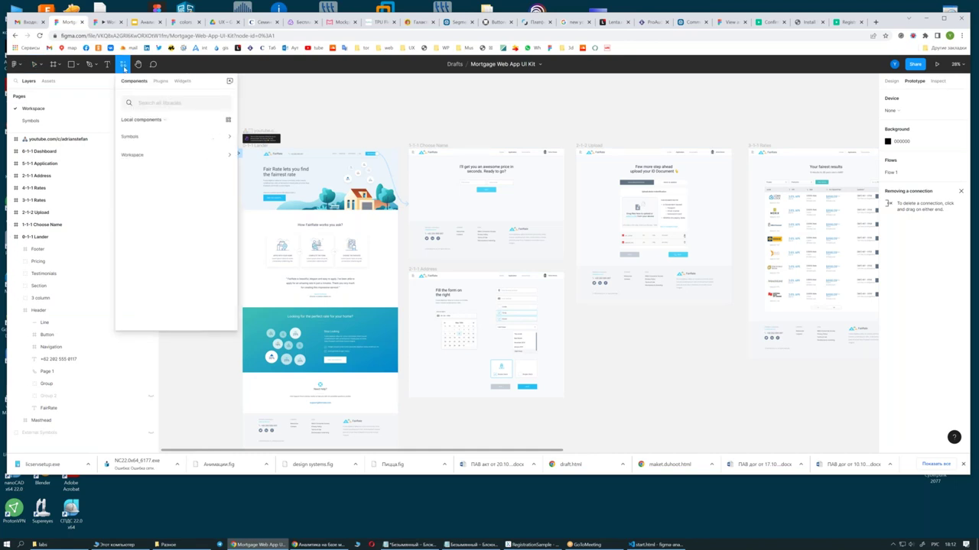
type("фигу")
key("ctrl+a")
type("axure")
left_click(160, 80)
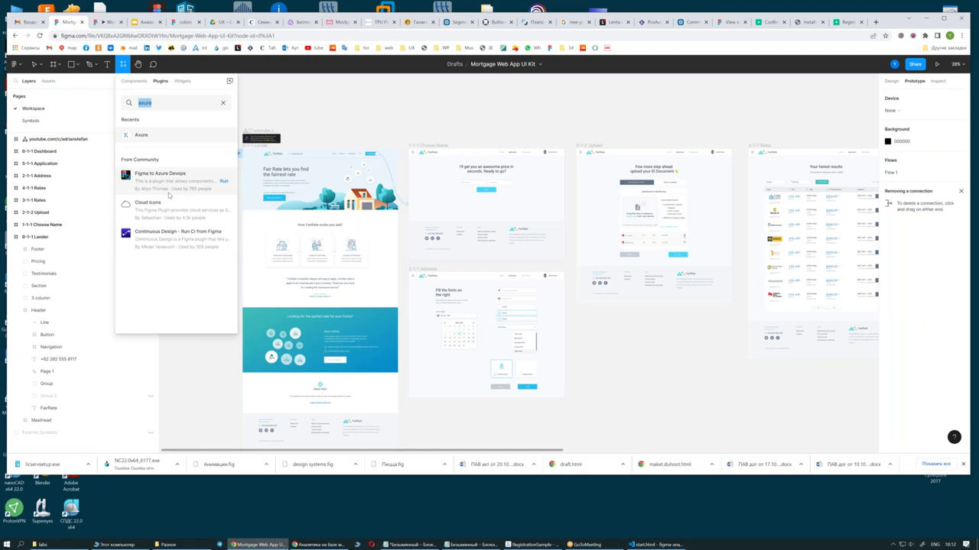
left_click(145, 136)
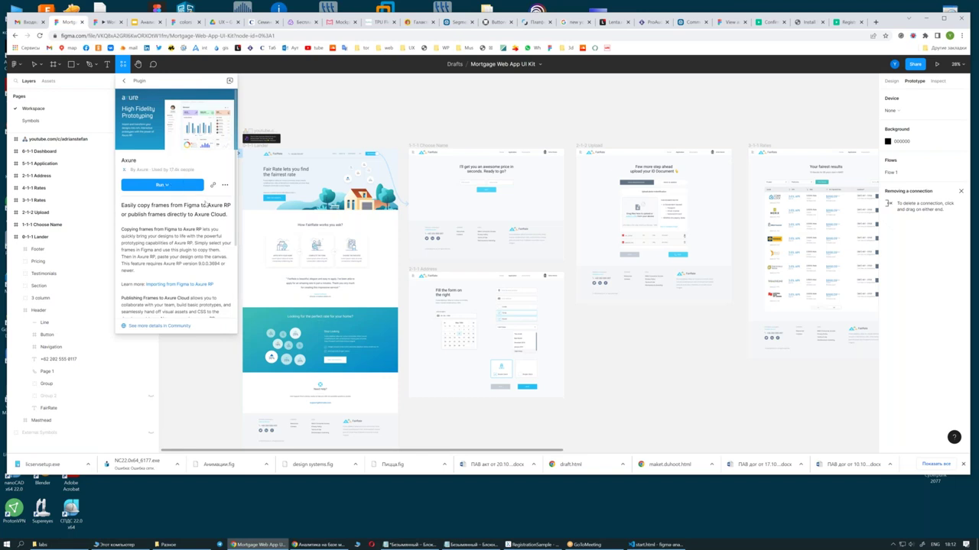
left_click(257, 152)
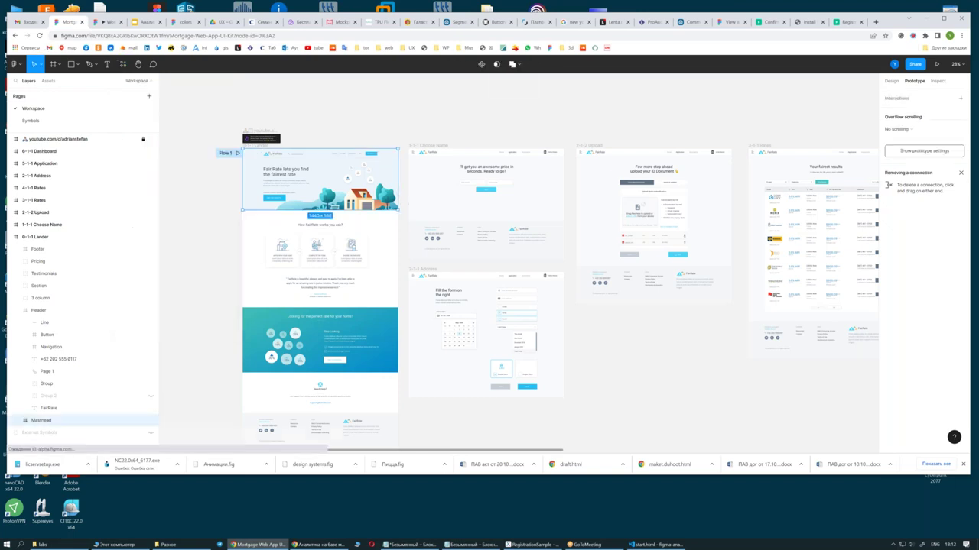
Copy the 0-1-1 Lander frame with the Axure plugin's Copy Selection for RP
left_click(266, 148)
left_click_drag(249, 149, 240, 148)
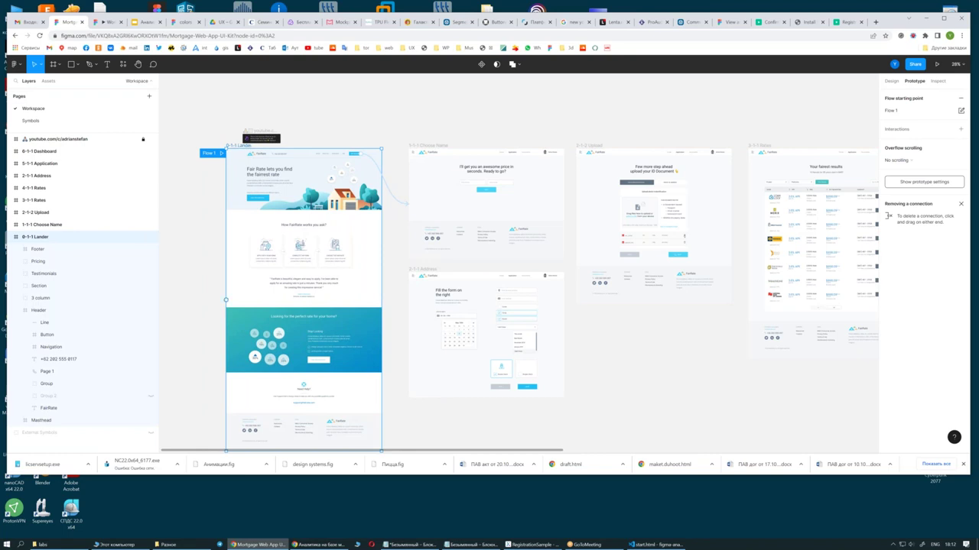
right_click(236, 145)
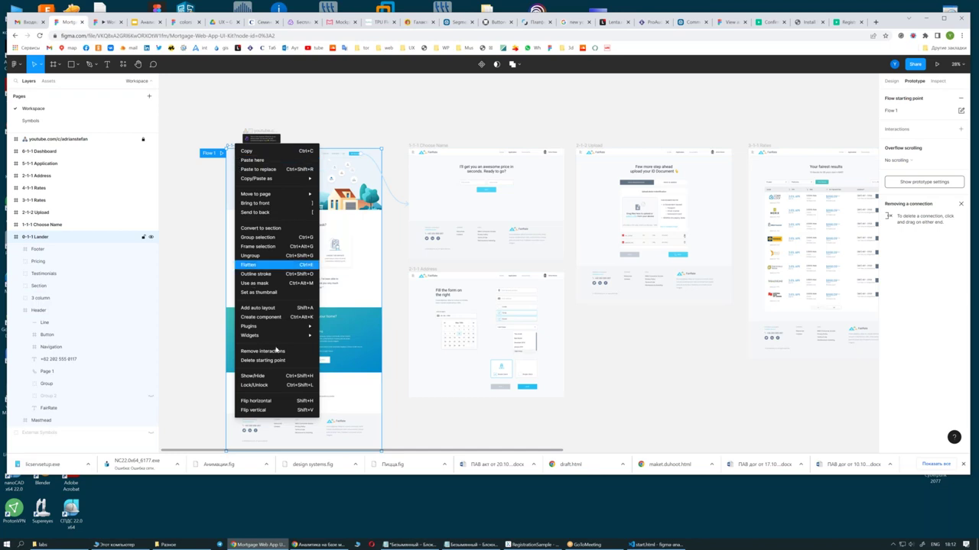
mouse_move(275, 325)
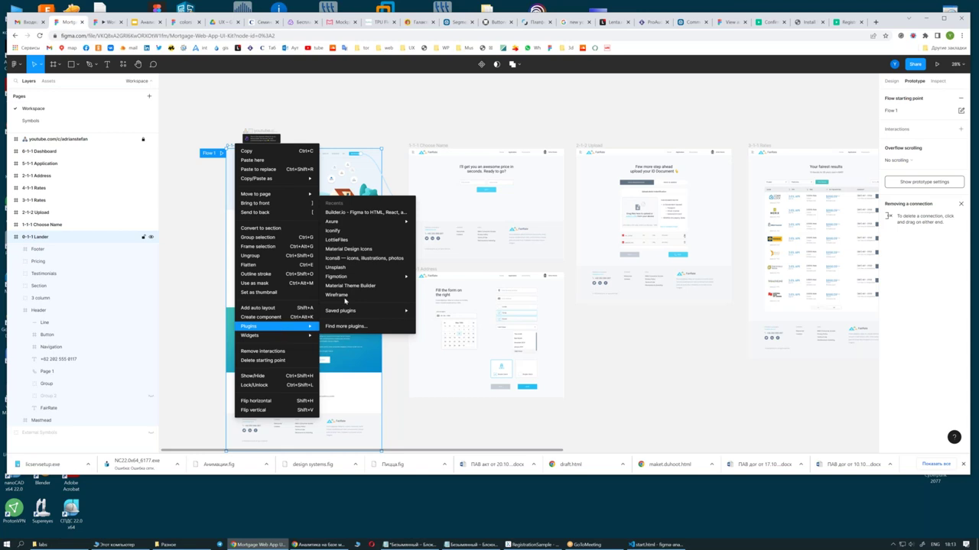
mouse_move(332, 221)
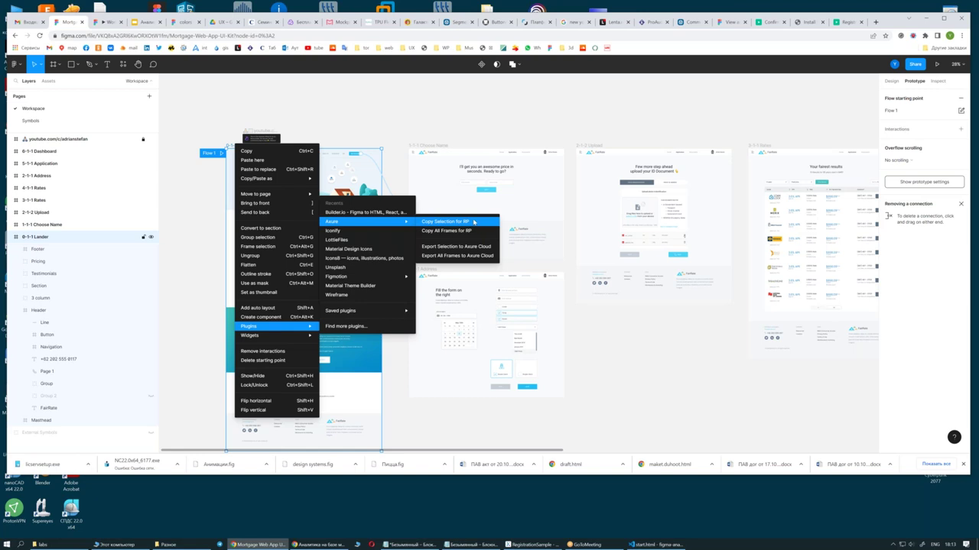
left_click(473, 222)
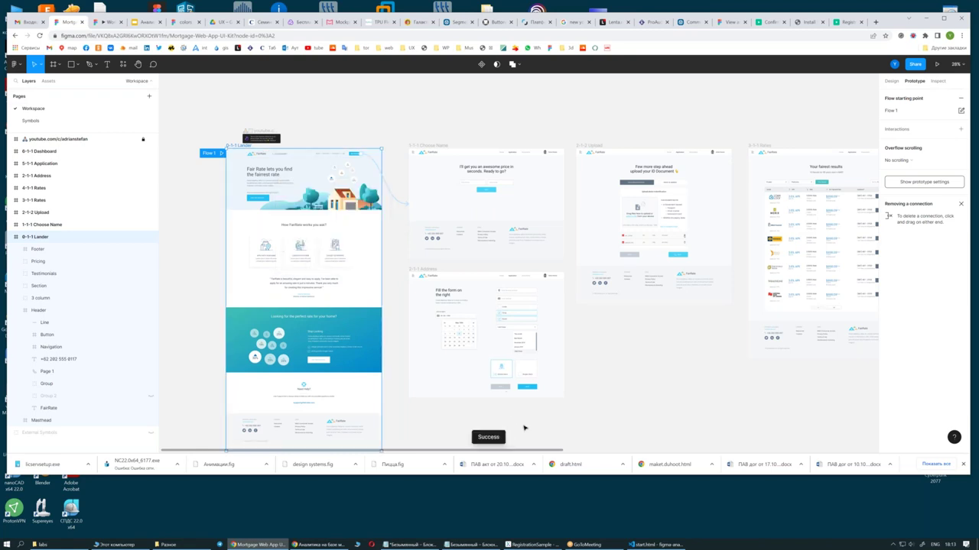
left_click(531, 544)
Create a new Axure project, discarding RegistrationSample without saving
left_click(81, 61)
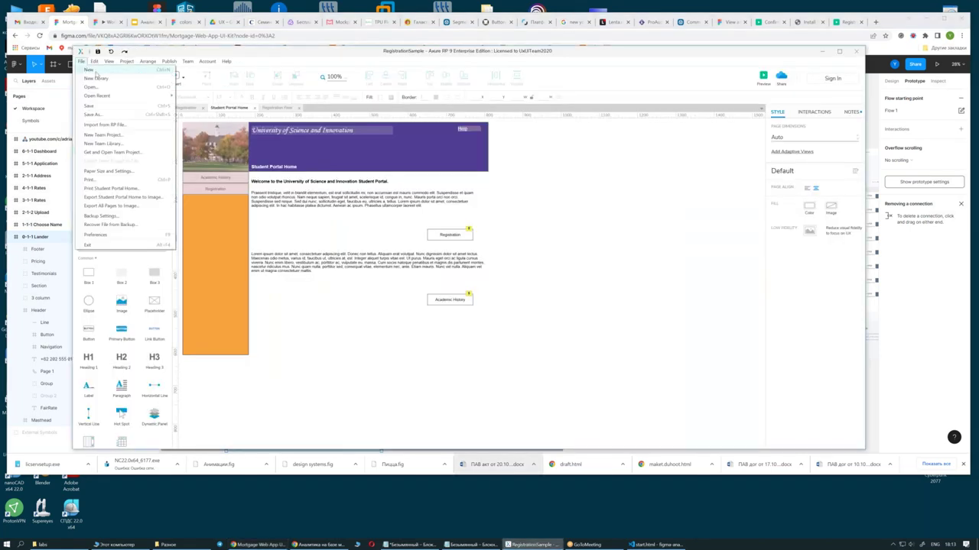
left_click(99, 229)
left_click(494, 298)
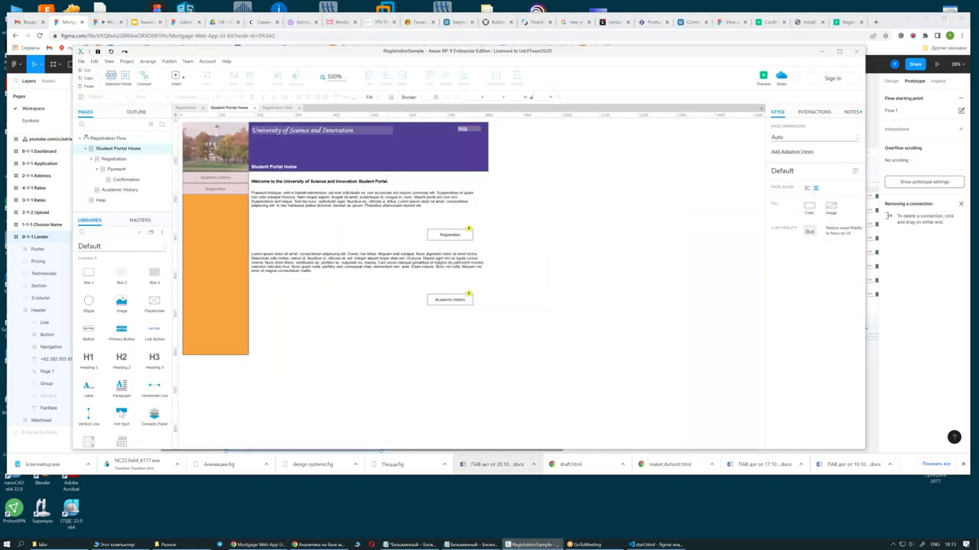
Paste the Lander design onto Page 1 as the 1440 × 2806 0-1-1 Lander BG shape
right_click(226, 148)
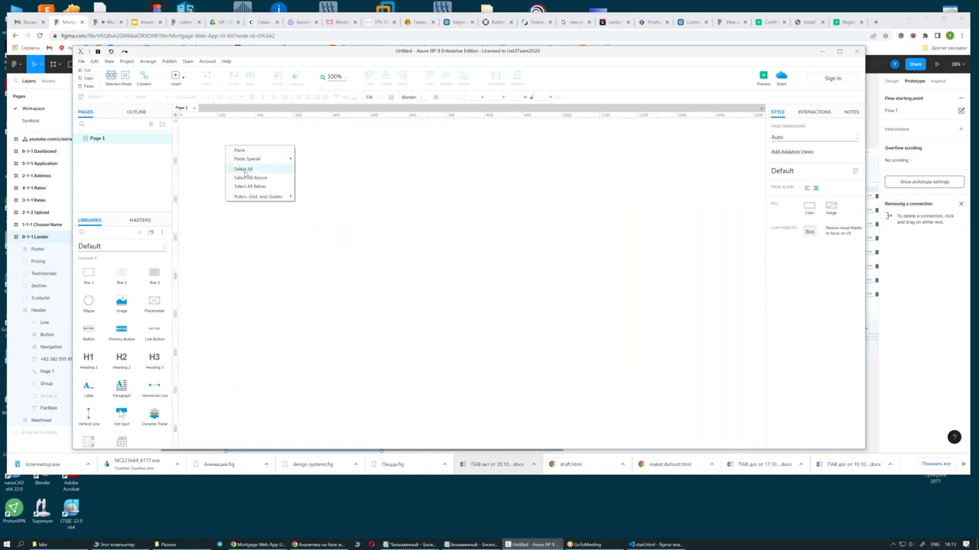
left_click(246, 152)
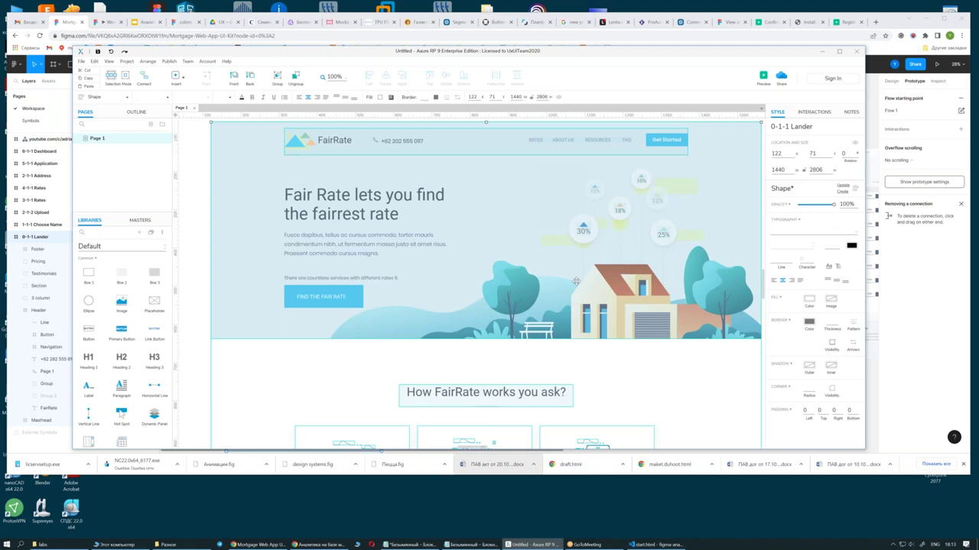
scroll(576, 281, "down", 3)
scroll(576, 282, "down", 2)
left_click(682, 270)
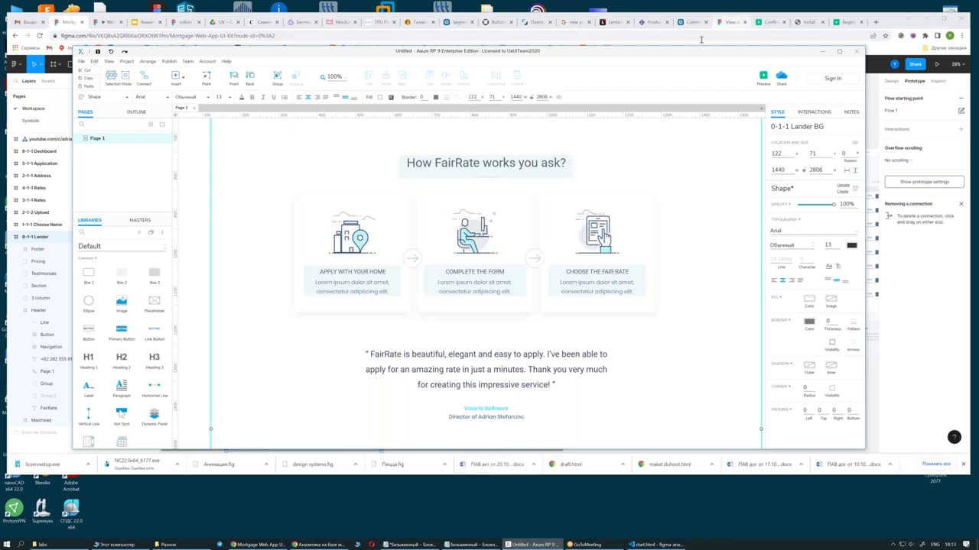
left_click_drag(681, 55, 608, 39)
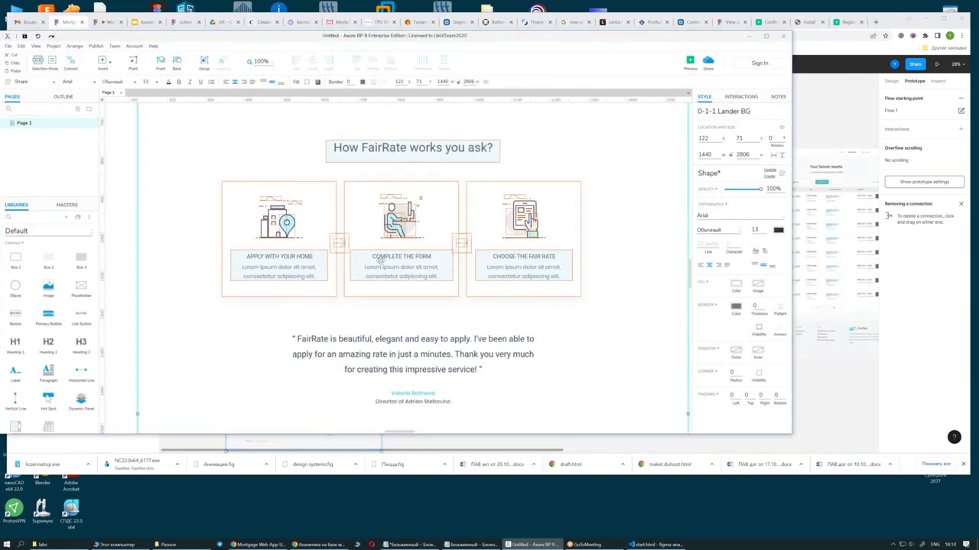
Change the FIND THE FAIR RATE label to 'sdgadfgsdf' inside its dynamic panel, then undo it
scroll(398, 304, "down", 3)
scroll(425, 305, "down", 2)
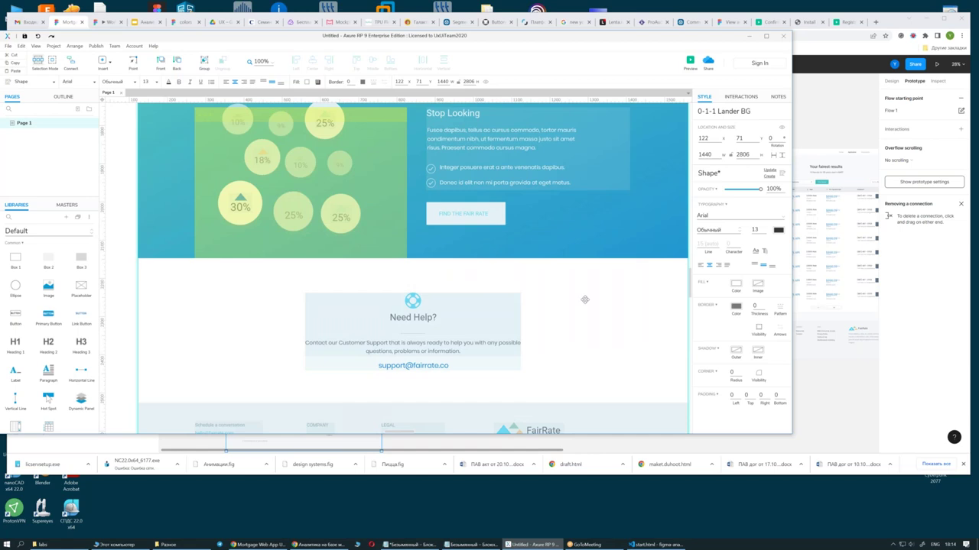
double_click(483, 213)
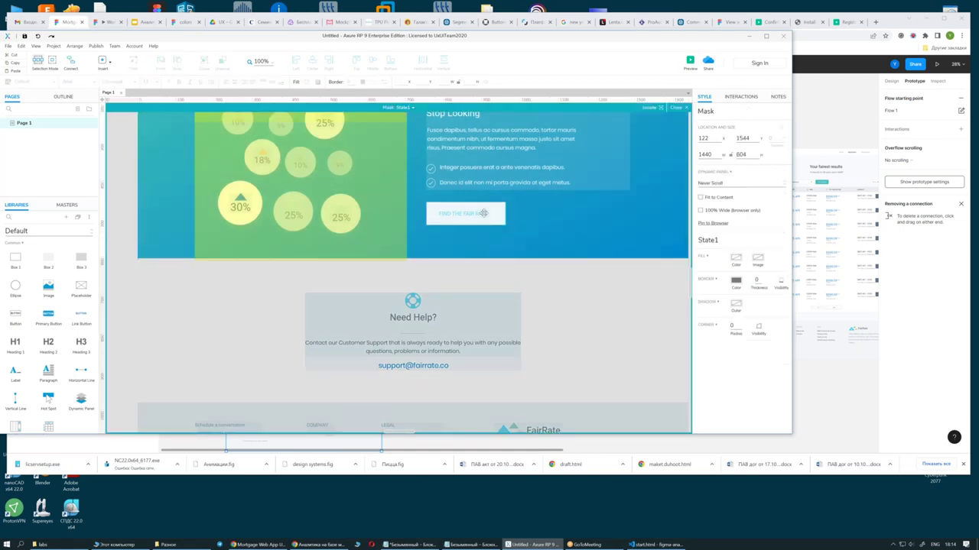
left_click(483, 213)
double_click(484, 213)
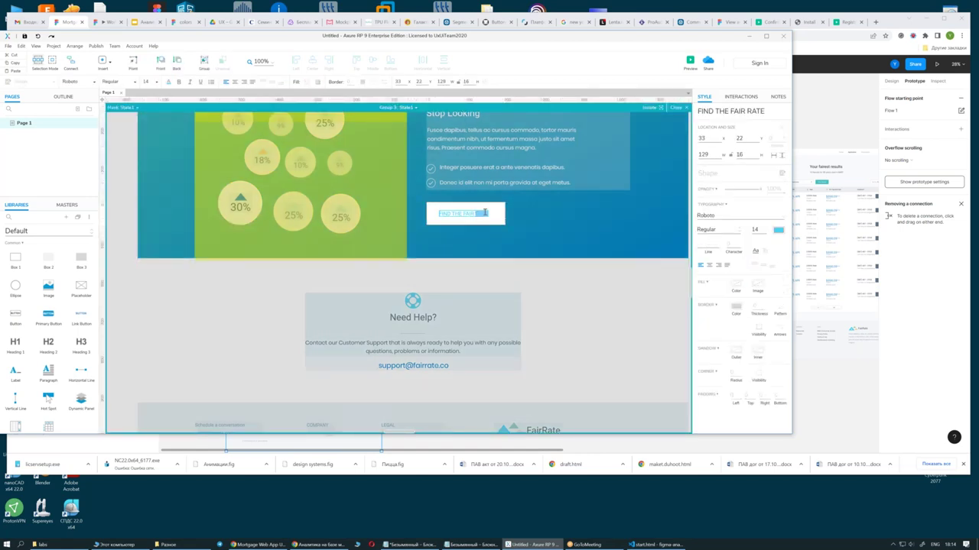
type("sdgadfgsdf")
left_click(589, 301)
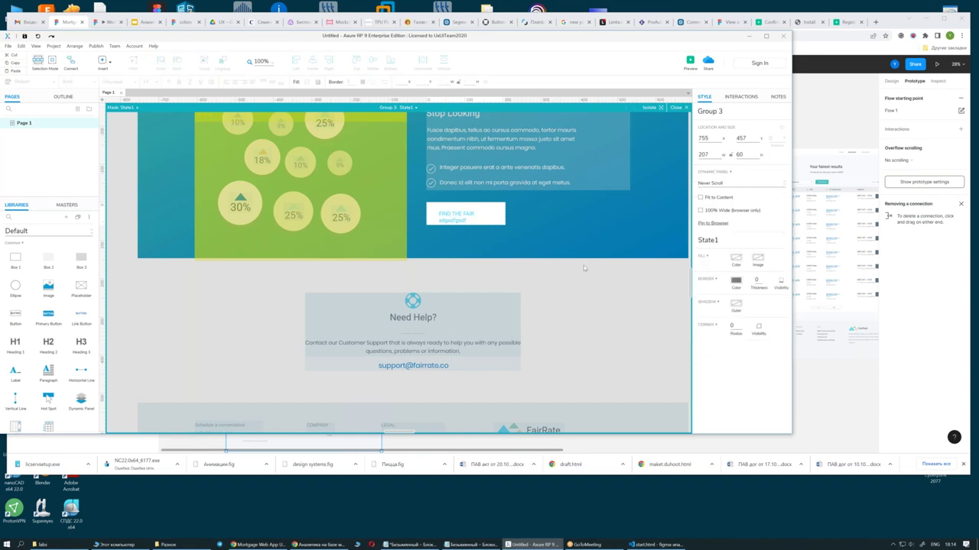
key("ctrl+z")
left_click(559, 273)
Close the dynamic panel state editor and deselect the panel
scroll(549, 272, "down", 2, "ctrl")
scroll(549, 271, "down", 2, "ctrl")
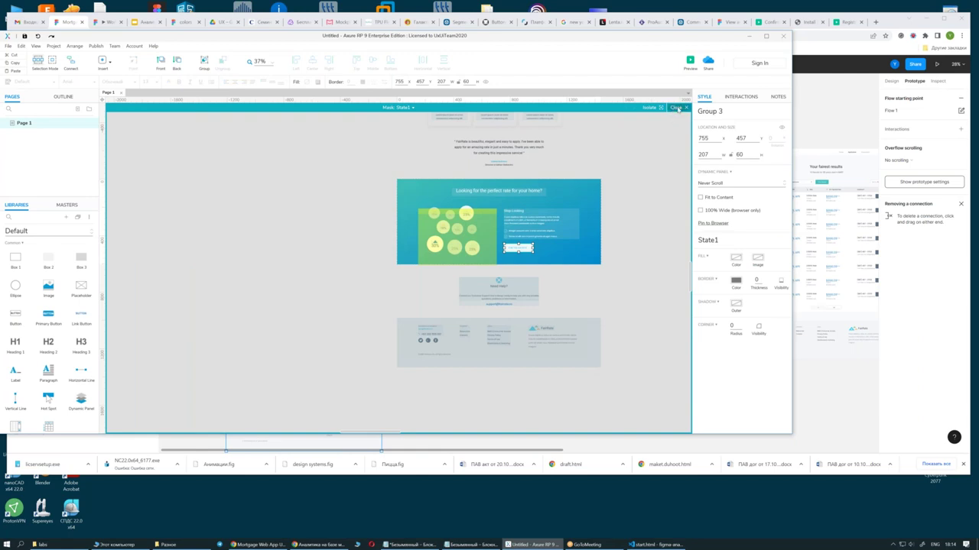
left_click(677, 109)
left_click(644, 163)
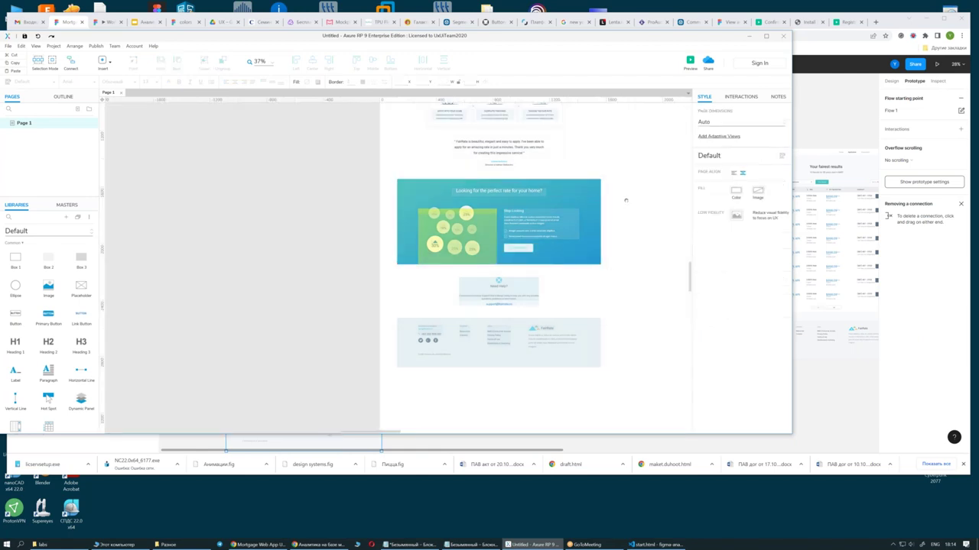
scroll(626, 200, "up", 5)
scroll(555, 265, "right", 4)
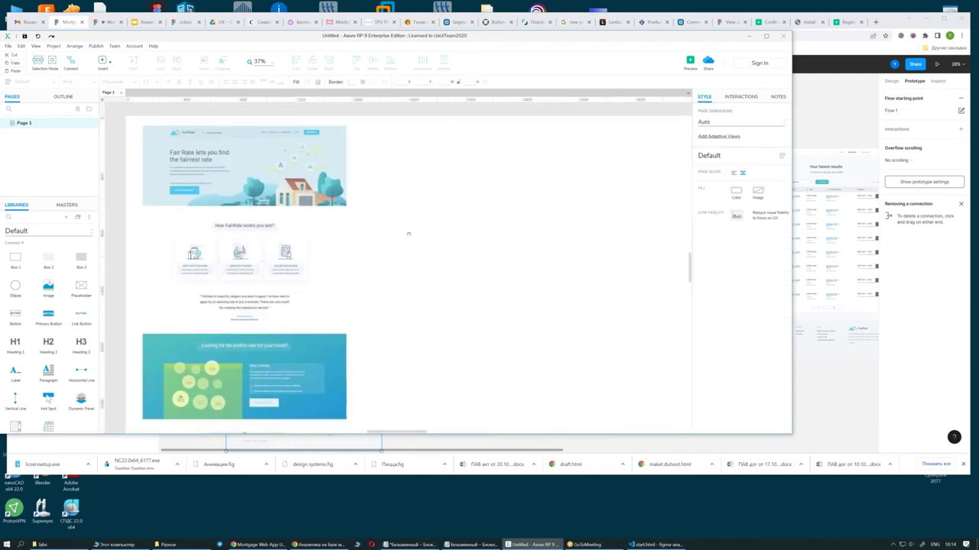
scroll(408, 234, "left", 2)
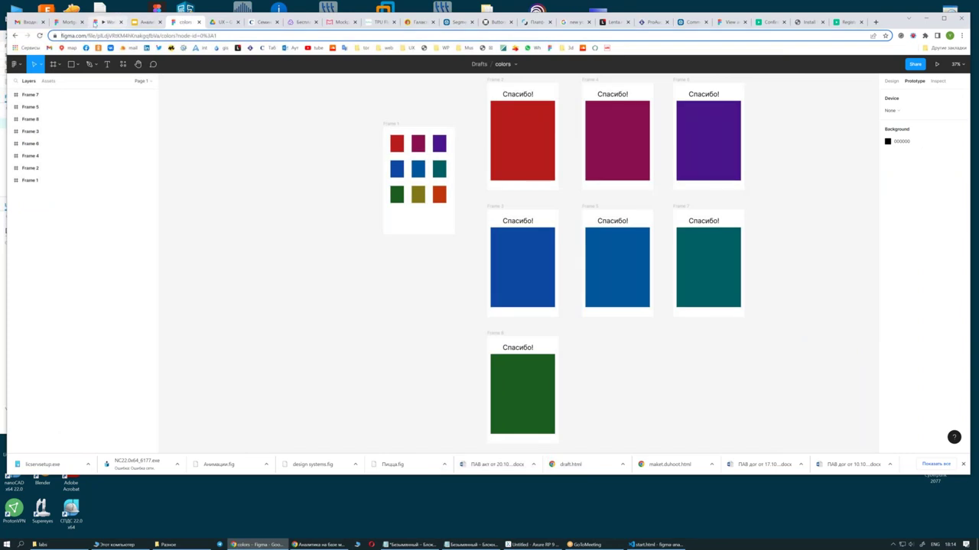
In Mortgage Web App, copy the 1-1-1 Choose Name frame with Copy Selection for RP
left_click(69, 22)
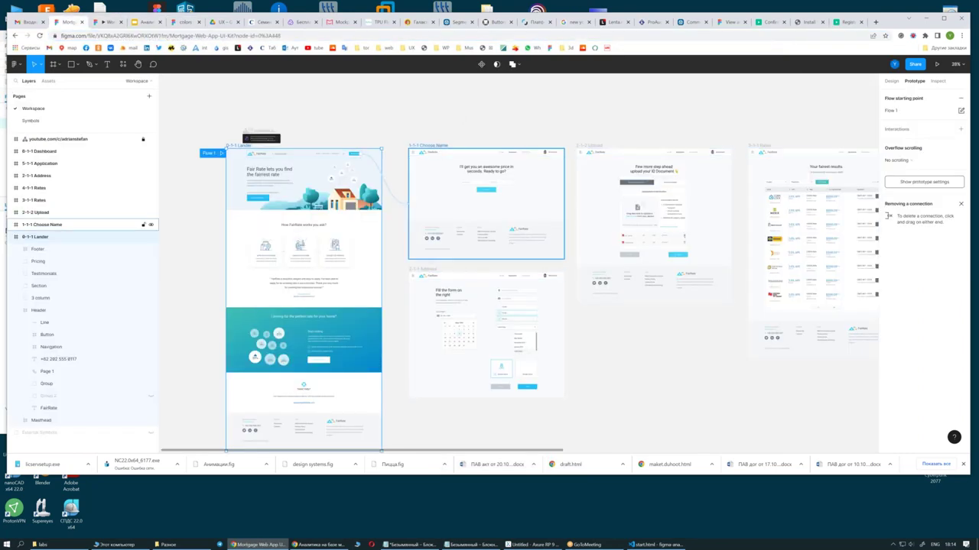
left_click(434, 144)
right_click(431, 145)
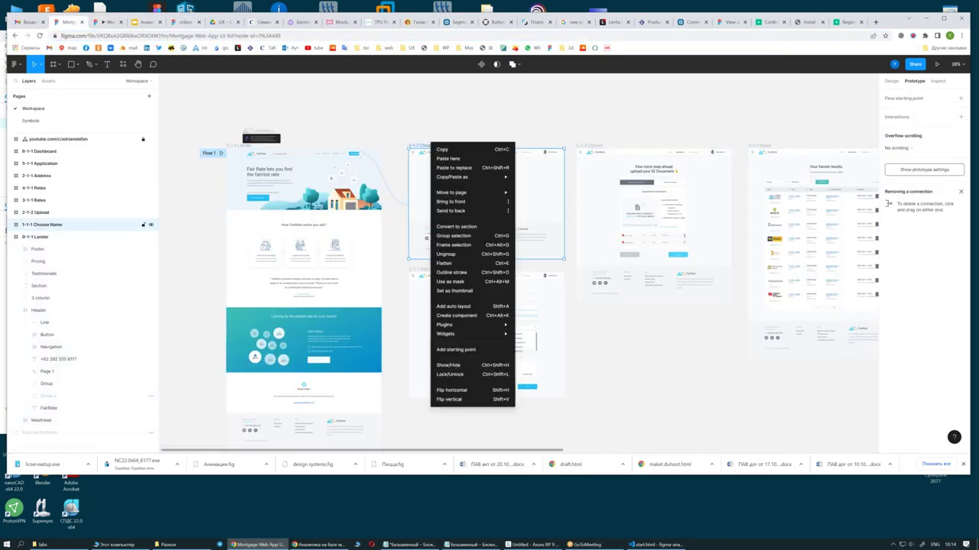
mouse_move(469, 324)
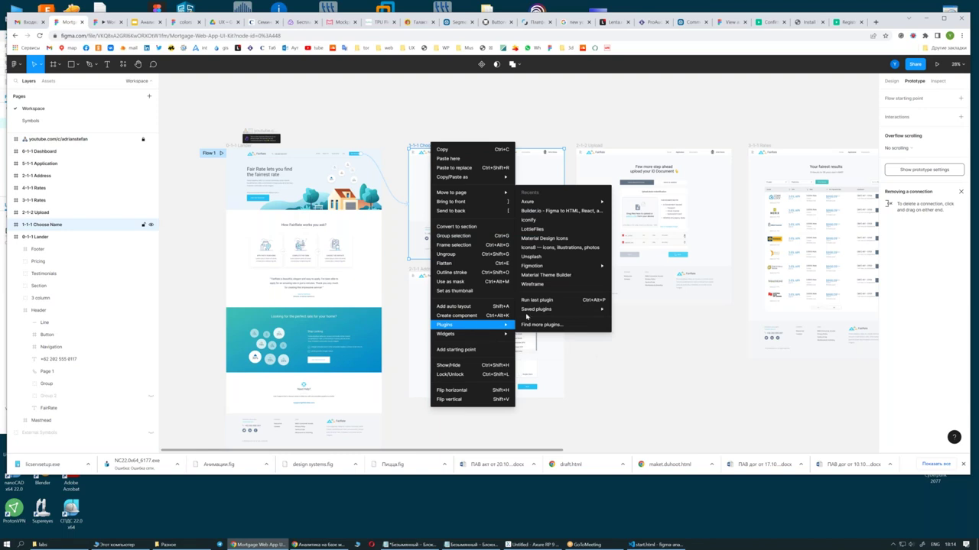
mouse_move(558, 202)
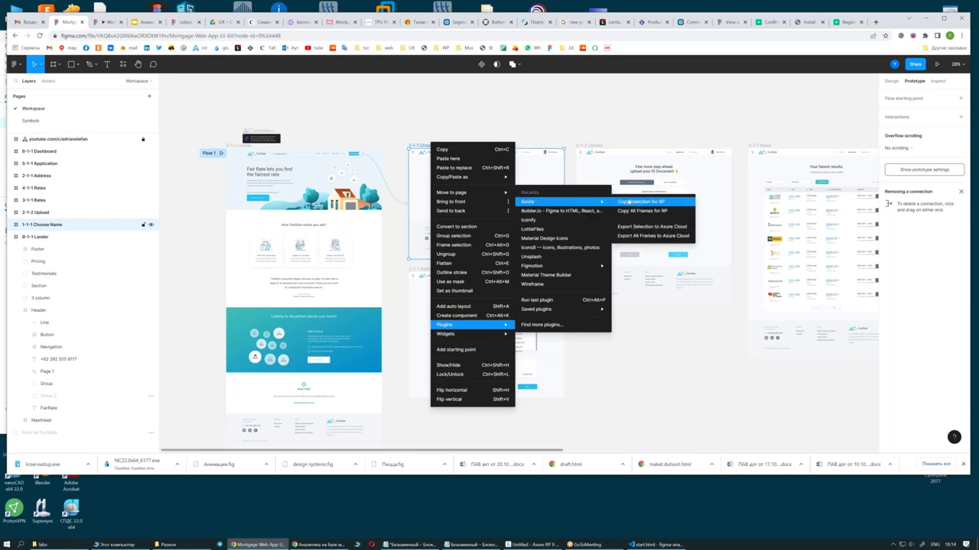
left_click(629, 201)
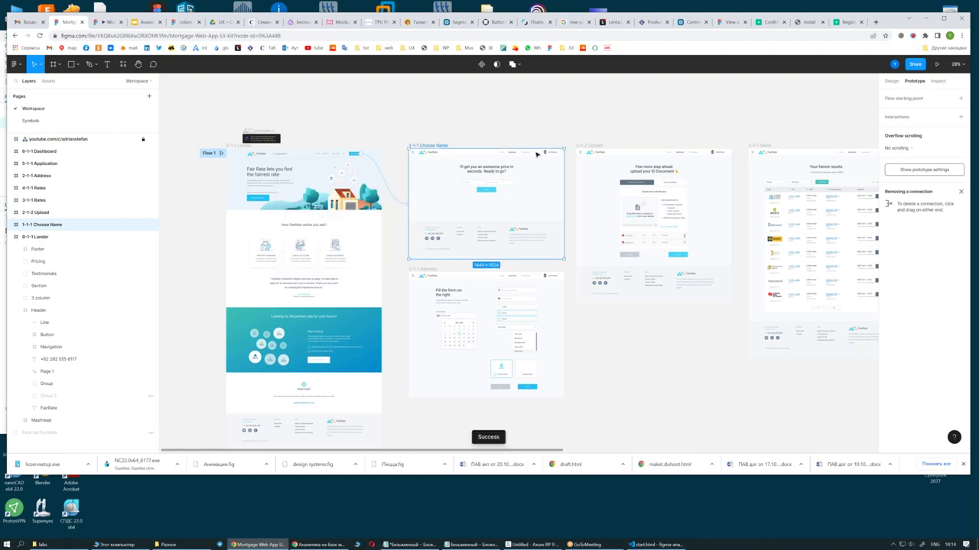
left_click(523, 545)
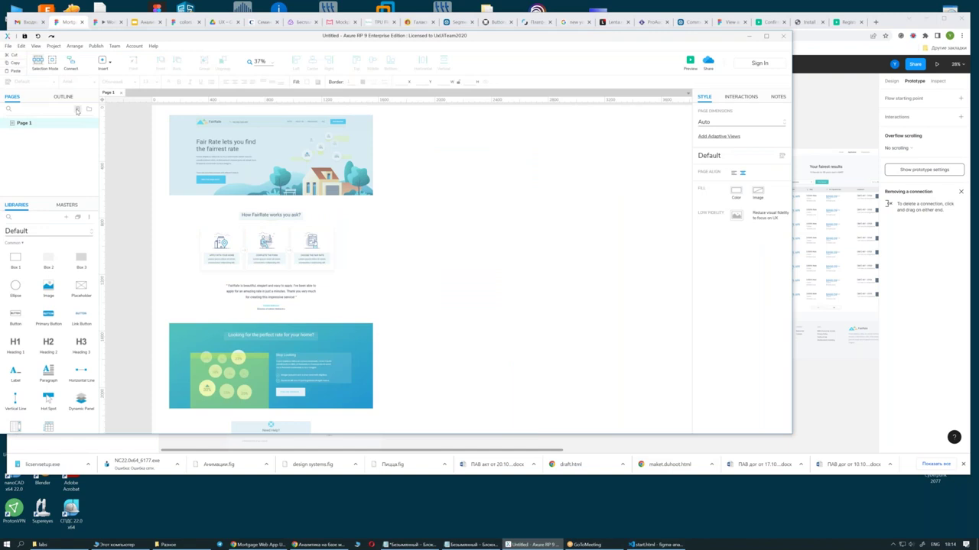
Add Page 2, paste the Choose Name design onto it, and open Local Preview
left_click(77, 109)
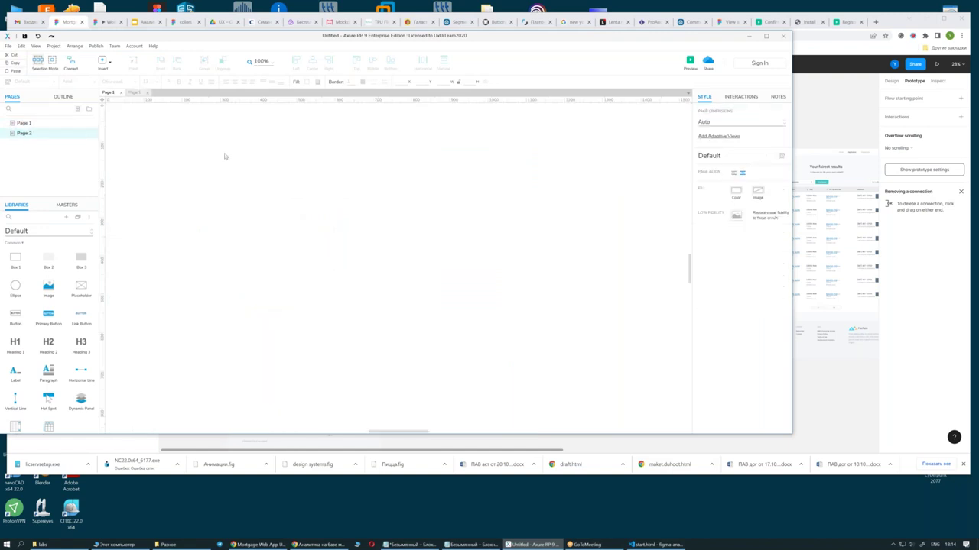
key("ctrl+v")
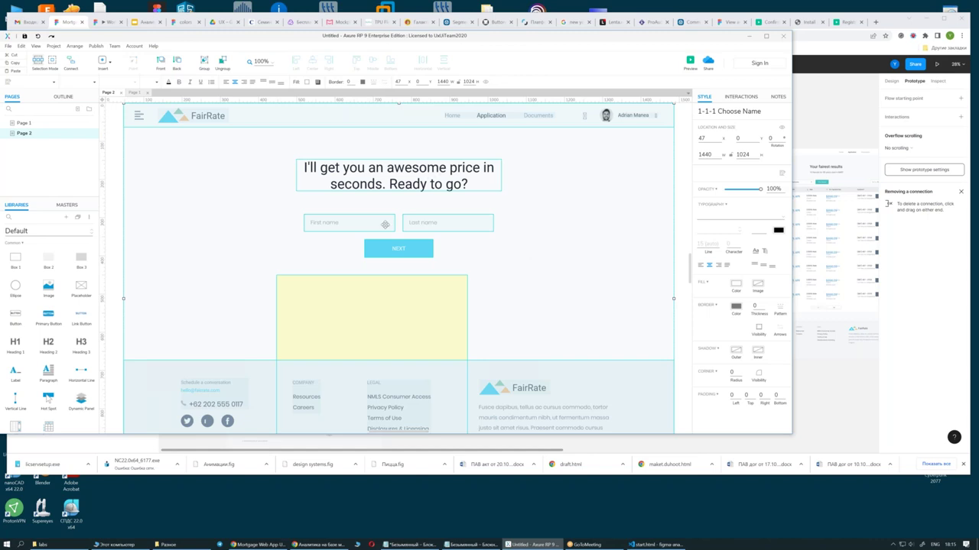
left_click(400, 227)
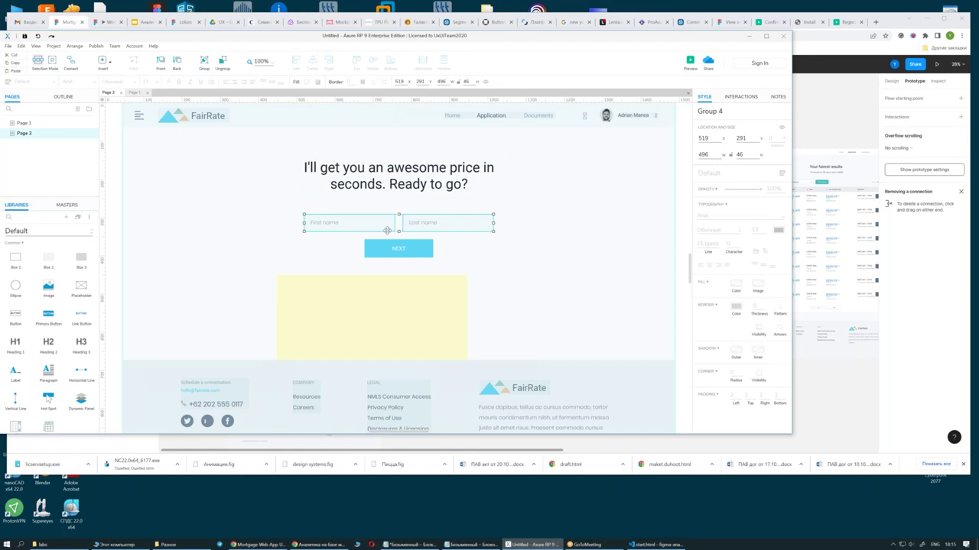
left_click_drag(544, 40, 548, 28)
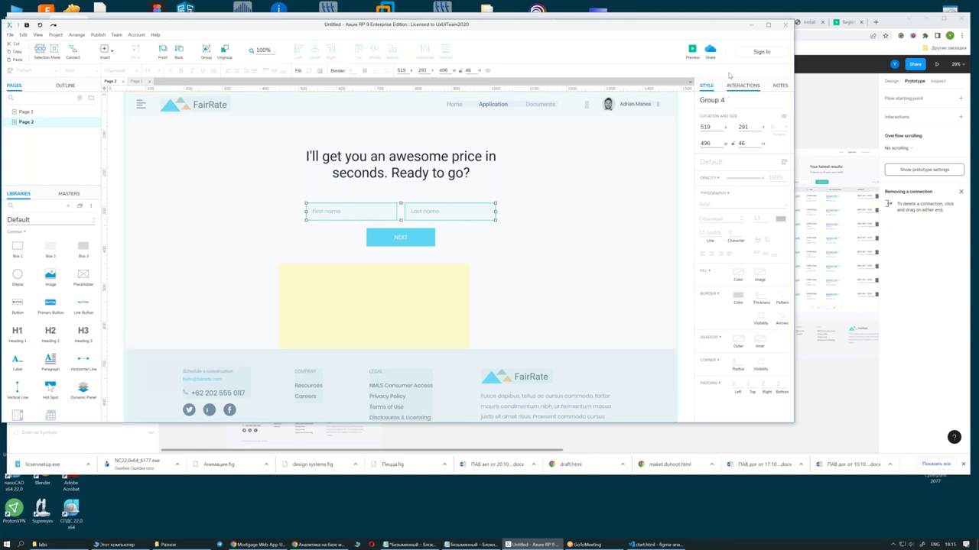
left_click(691, 53)
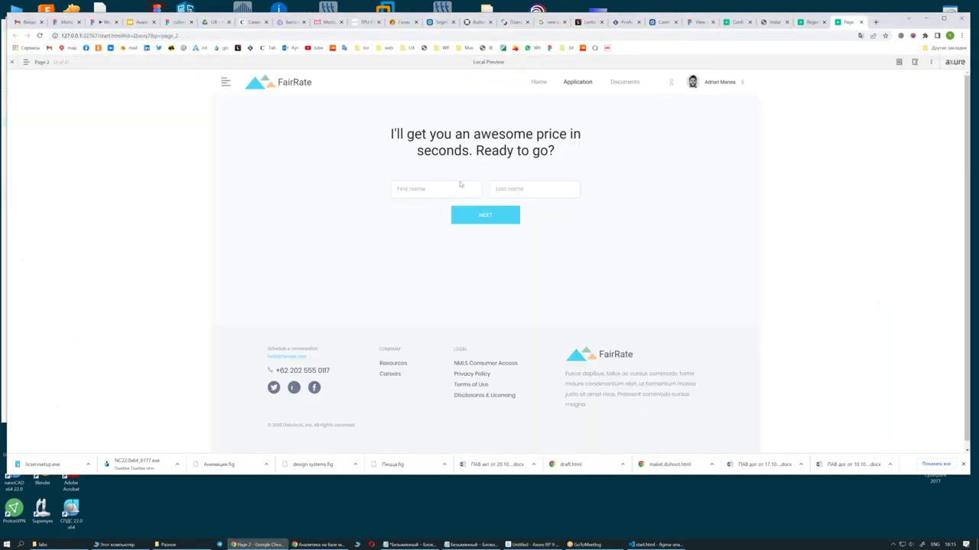
Try the First name field in the Registration preview, close the Page 2 tab, and return to Axure
left_click_drag(404, 189, 427, 191)
left_click(396, 193)
left_click(426, 191)
left_click(862, 22)
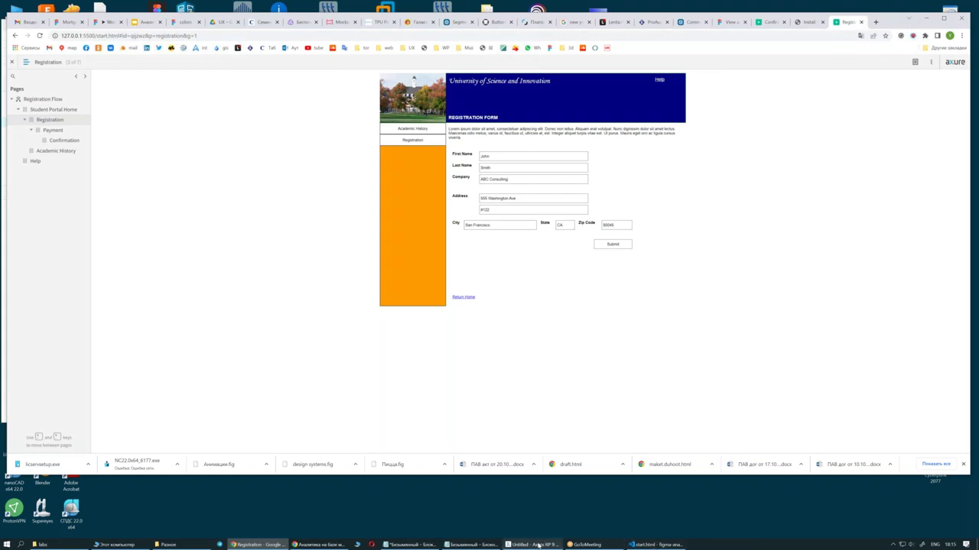
left_click(533, 544)
Open the First name dynamic panel's state and delete its static label
left_click(329, 211)
double_click(325, 211)
key("Escape")
double_click(323, 211)
key("Escape")
double_click(323, 211)
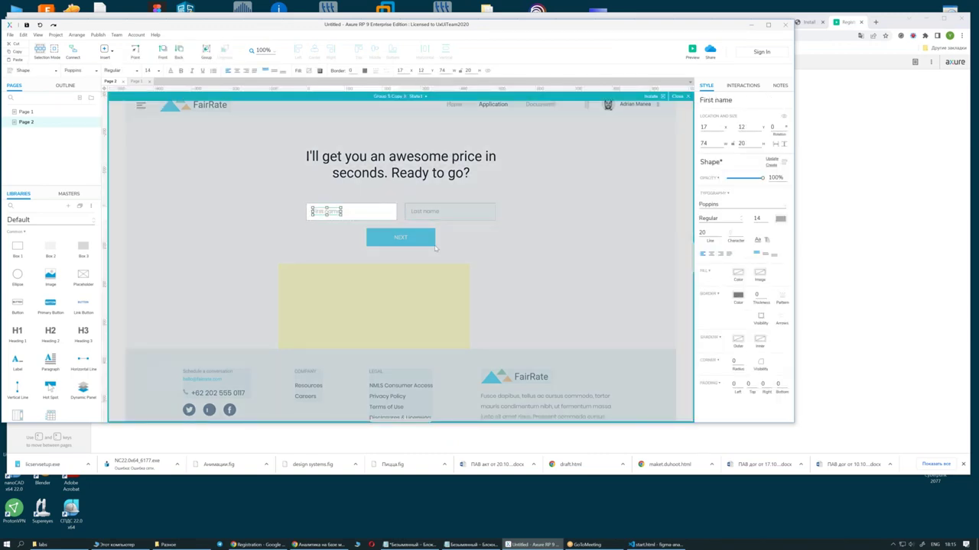
double_click(331, 212)
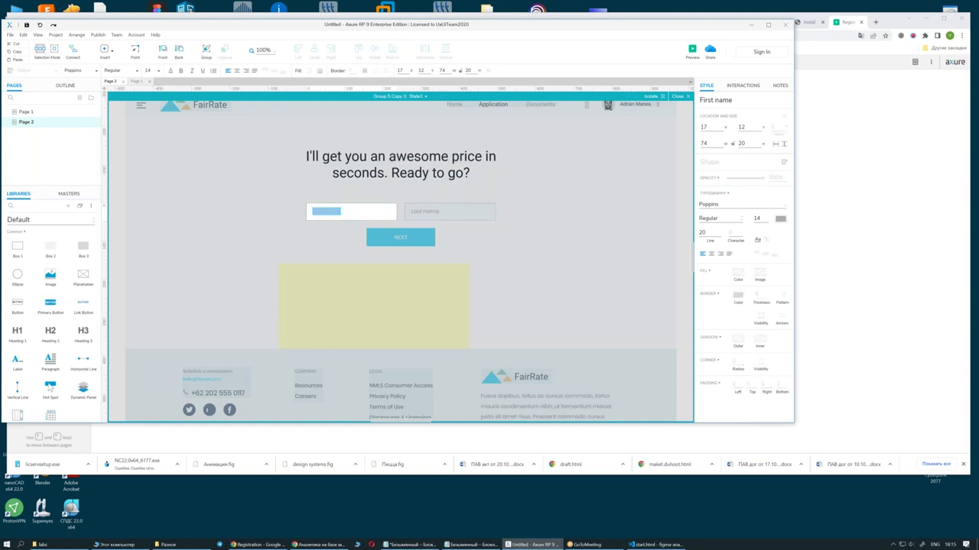
key("Escape")
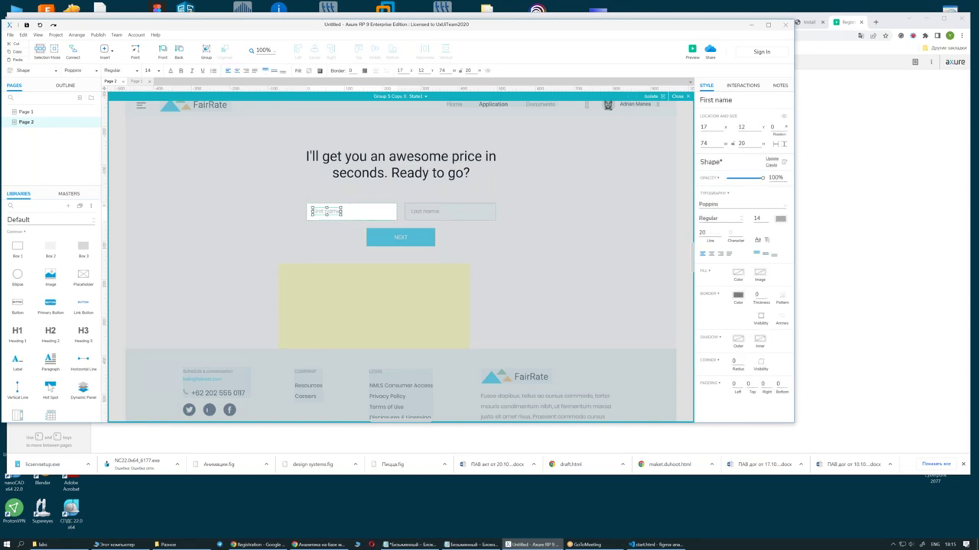
key("Delete")
Place a Text Field in the First name box and narrow it to 218 × 25
scroll(46, 337, "down", 3)
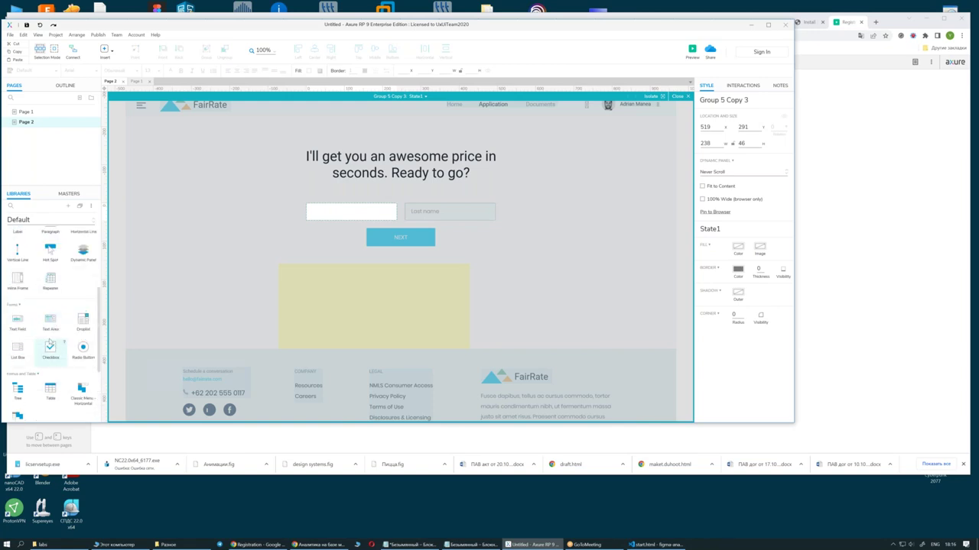
left_click_drag(17, 320, 309, 213)
left_click_drag(425, 211, 394, 211)
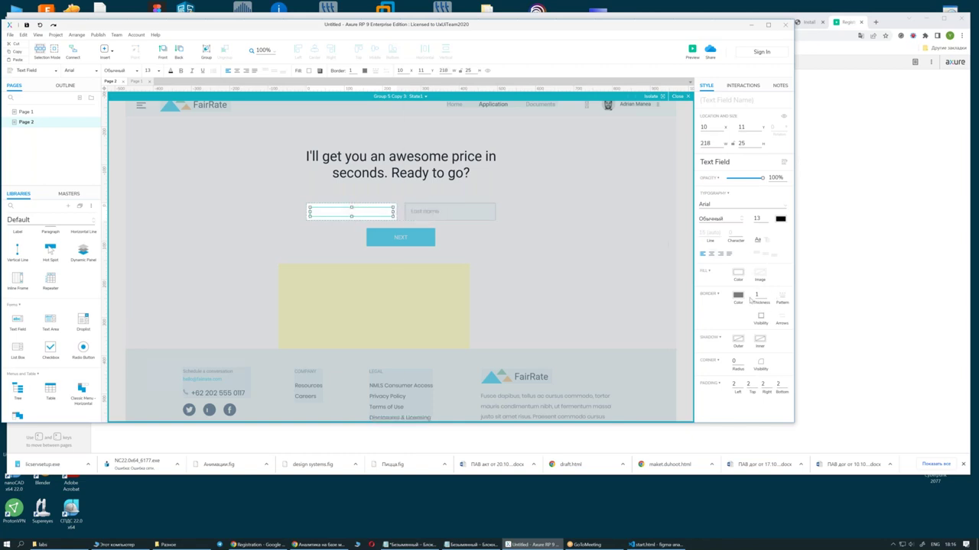
Set the first-name text field's border thickness to 0
left_click(496, 255)
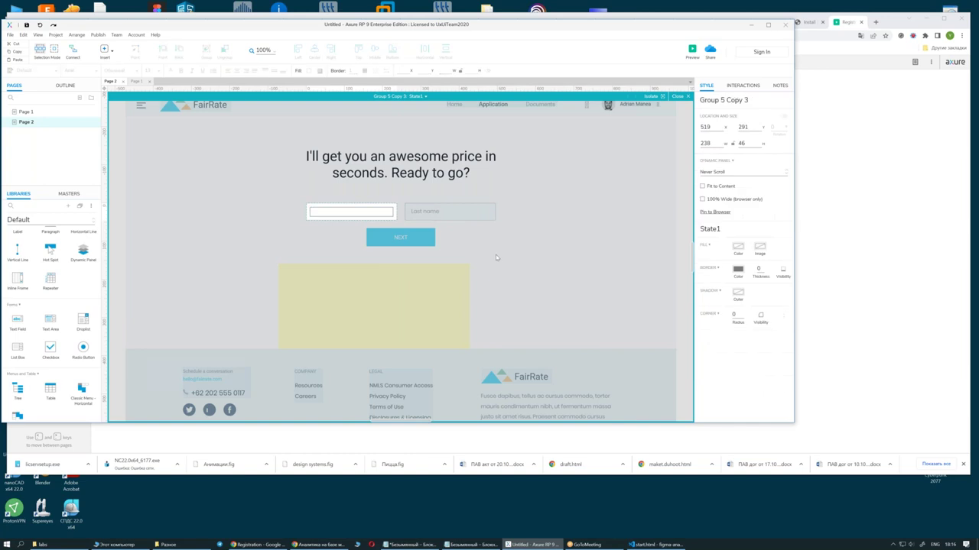
scroll(348, 214, "up", 2)
scroll(348, 214, "up", 3)
left_click(348, 208)
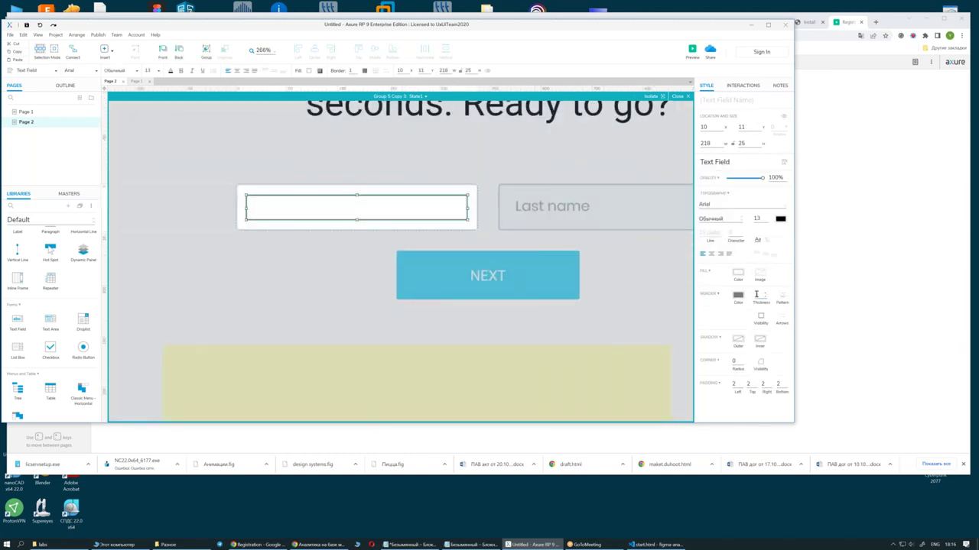
left_click(765, 297)
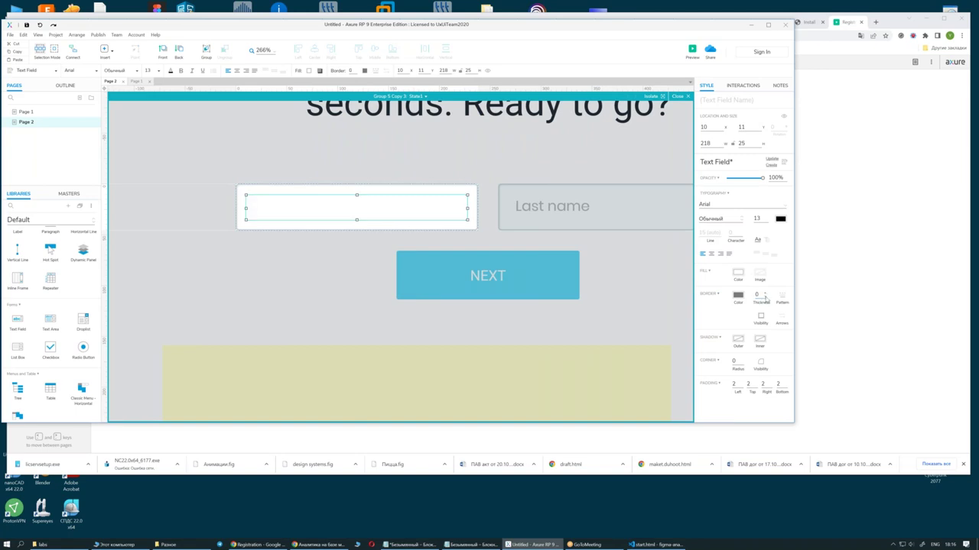
Give the first-name text field the hint text 'First name'
left_click(743, 85)
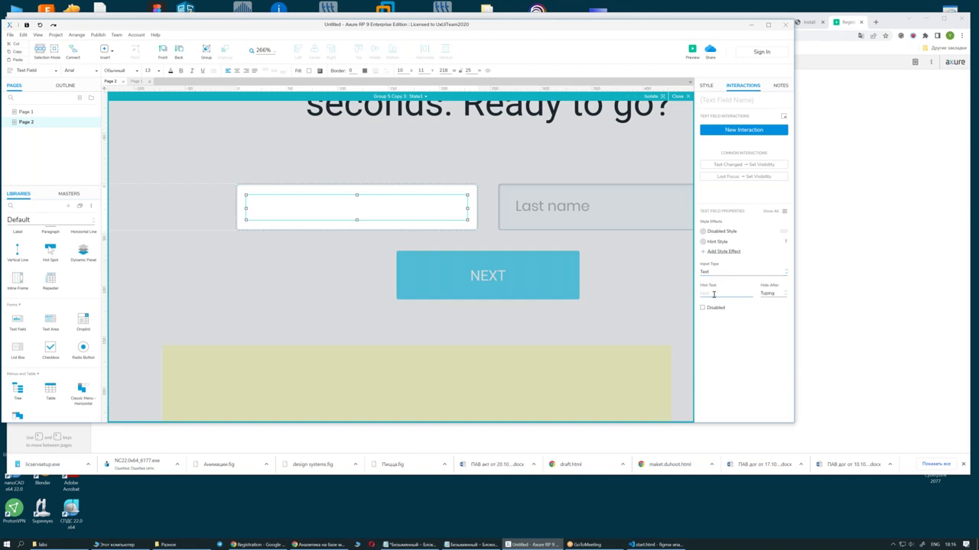
type("First name")
left_click(585, 328)
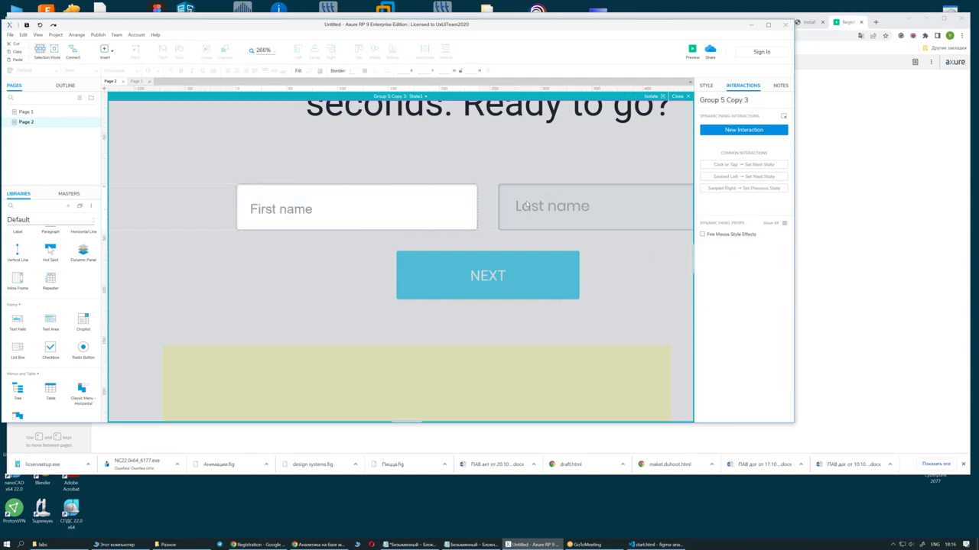
scroll(506, 236, "down", 2)
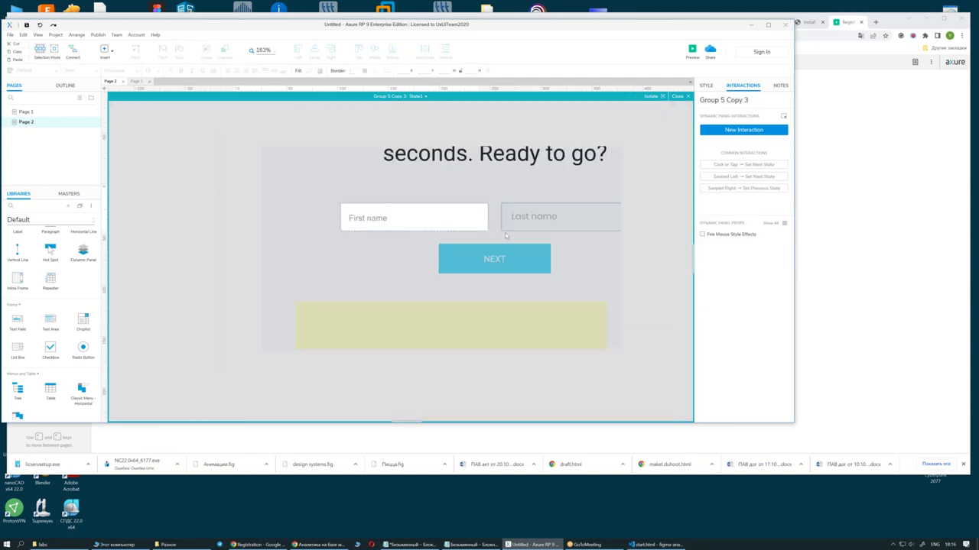
scroll(527, 225, "down", 1)
Open the Last name dynamic panel and delete its static label
key("Escape")
left_click(544, 218)
double_click(543, 218)
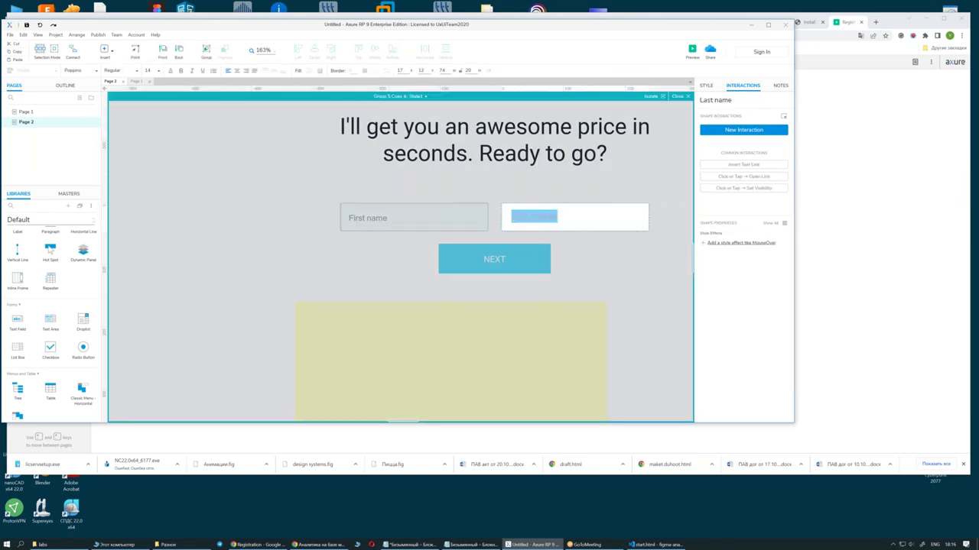
left_click(563, 219)
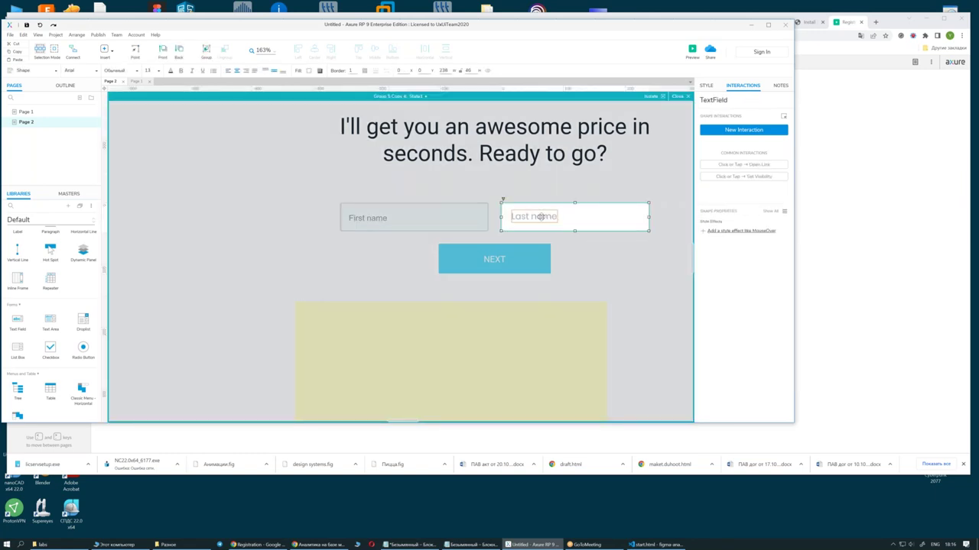
key("Delete")
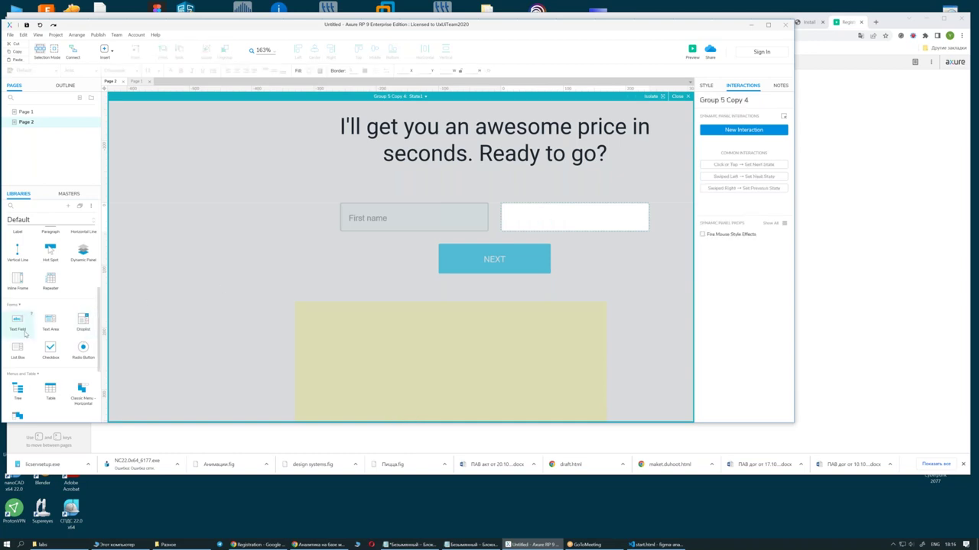
Add a Text Field to the Last name box, undoing a stray text area, and narrow it to 190
left_click_drag(51, 325, 262, 366)
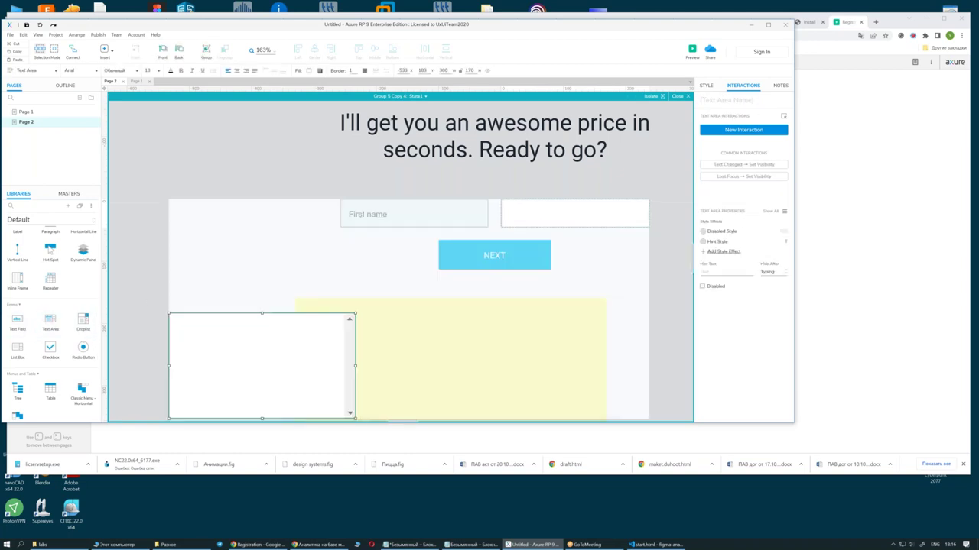
key("ctrl+z")
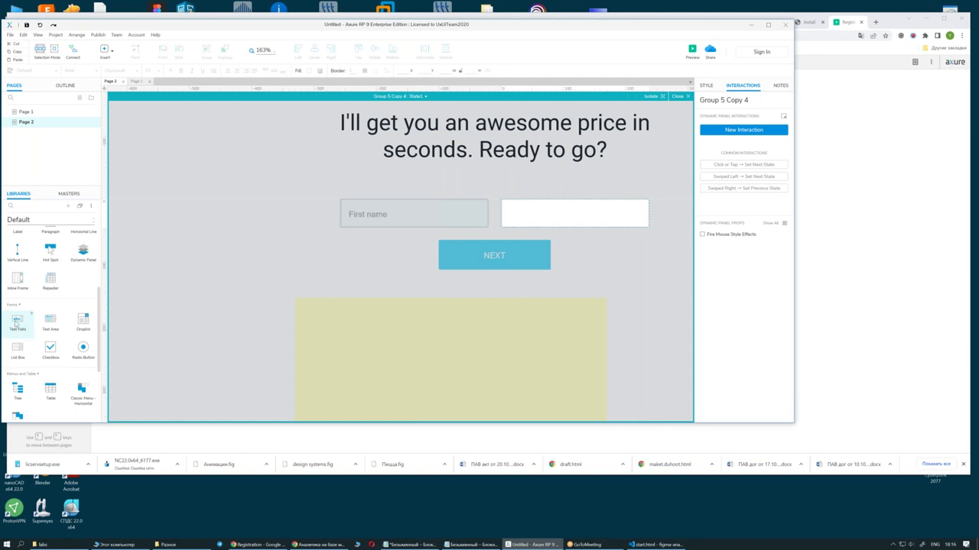
key("ctrl+z")
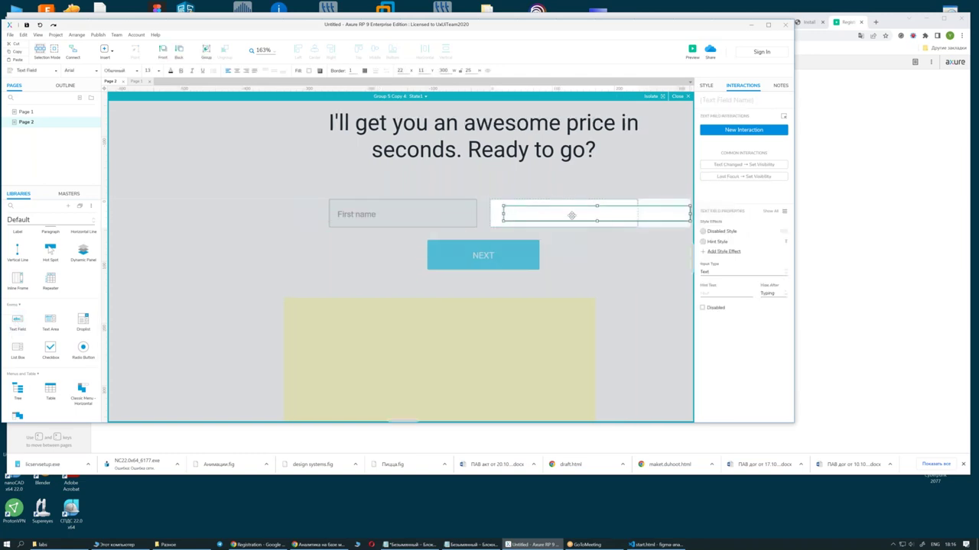
left_click_drag(682, 214, 614, 215)
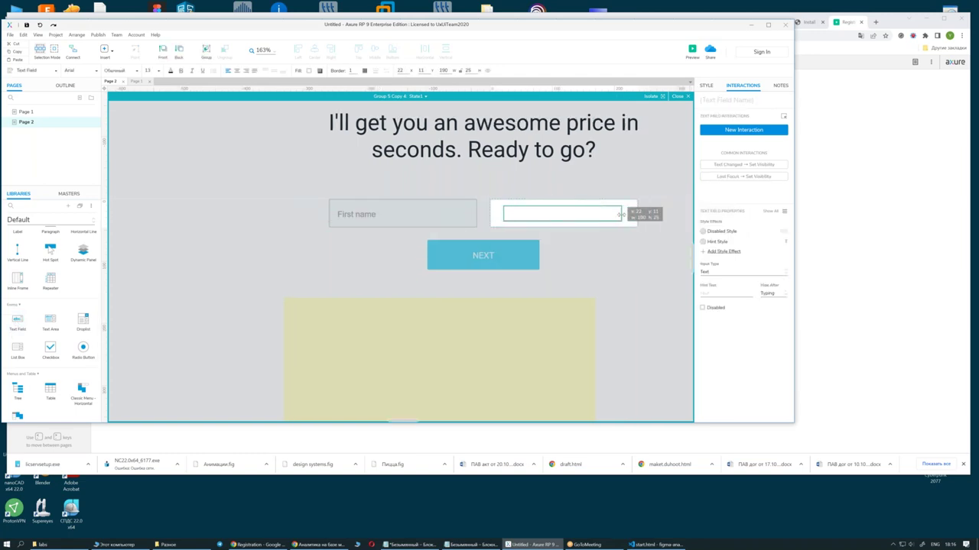
Set the last-name field's border to 0 and its hint text to 'Last name'
left_click(705, 85)
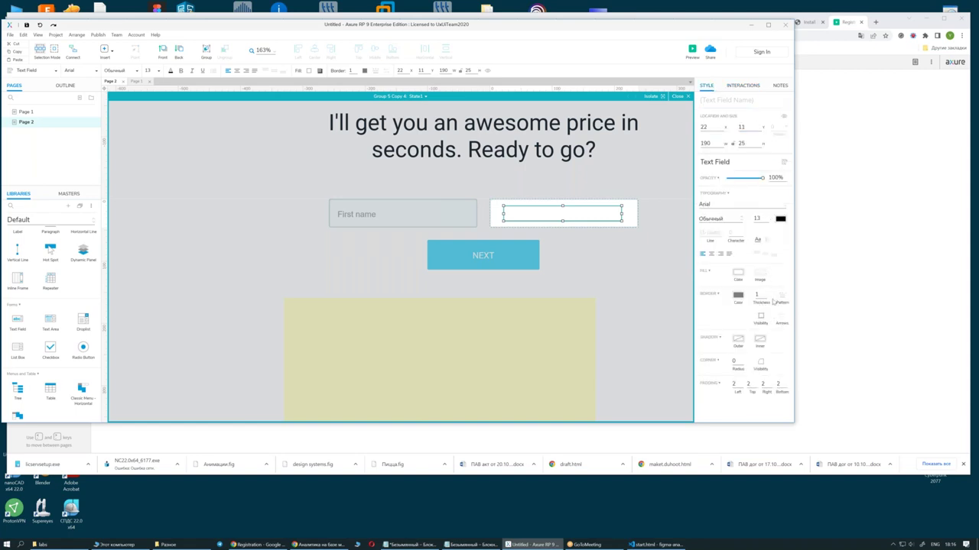
left_click(767, 300)
left_click(757, 85)
type("Last name")
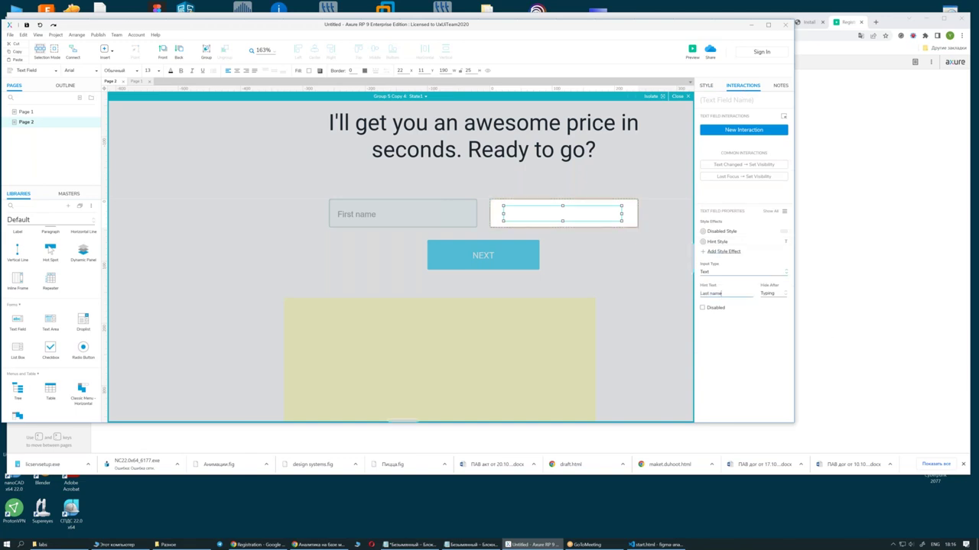
left_click(614, 257)
left_click(518, 217)
left_click(617, 272)
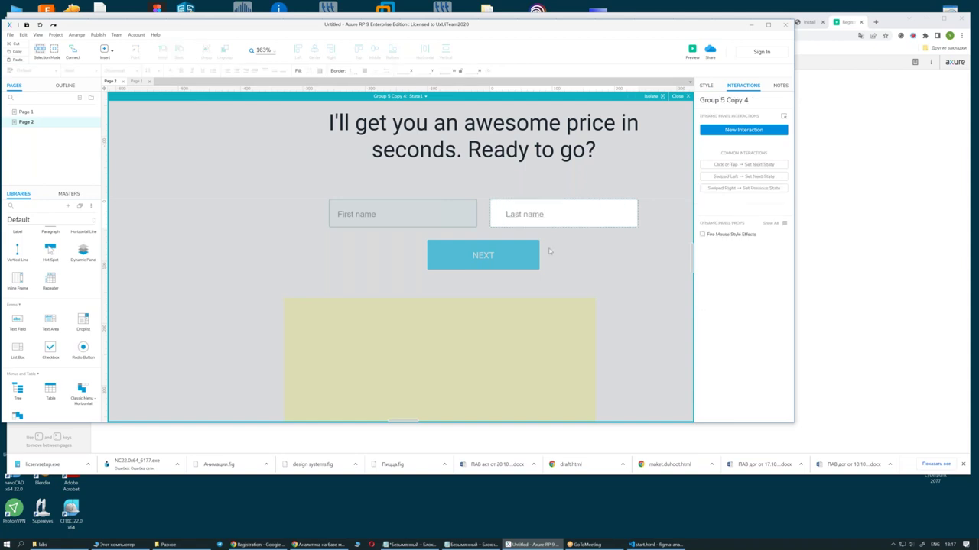
Close the panel state editor back to Page 2 and preview it in the browser
scroll(641, 284, "down", 5)
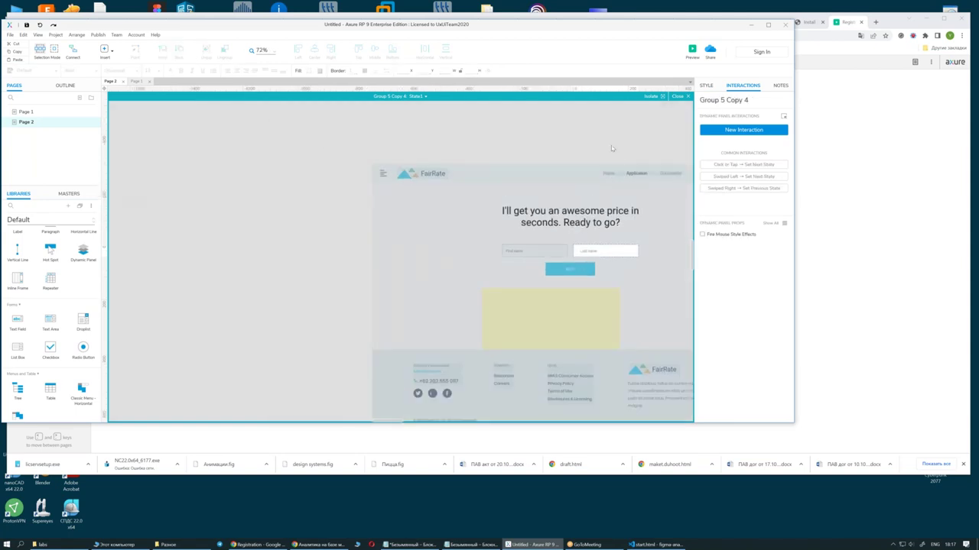
left_click(678, 97)
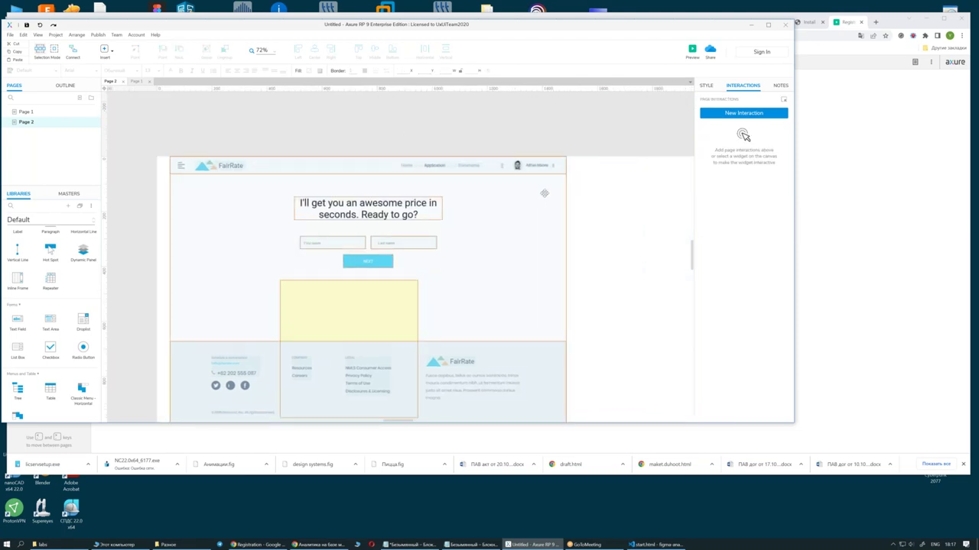
left_click(693, 51)
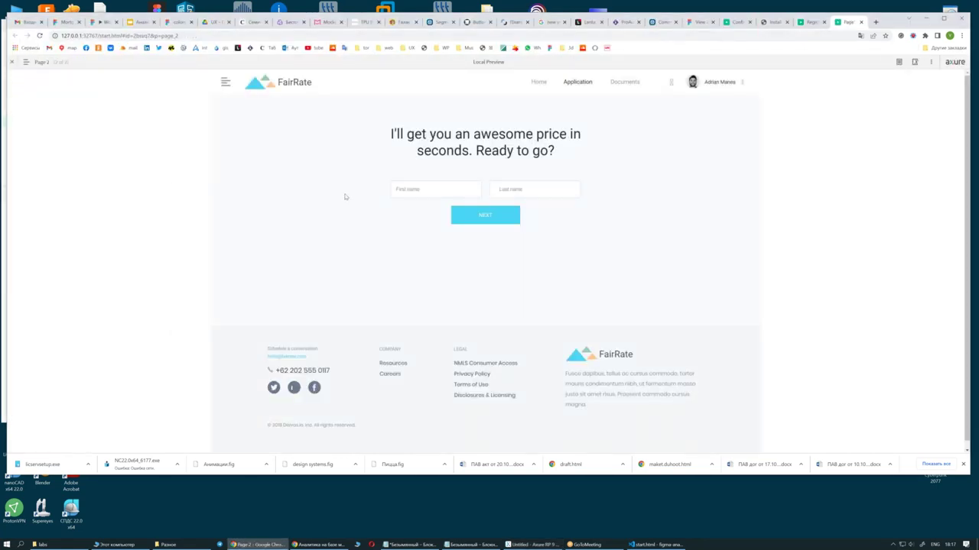
Type test text into the First name and Last name preview fields, then minimize Chrome
type("xccvsdf")
left_click(506, 189)
type("sdfg sdfg sdf")
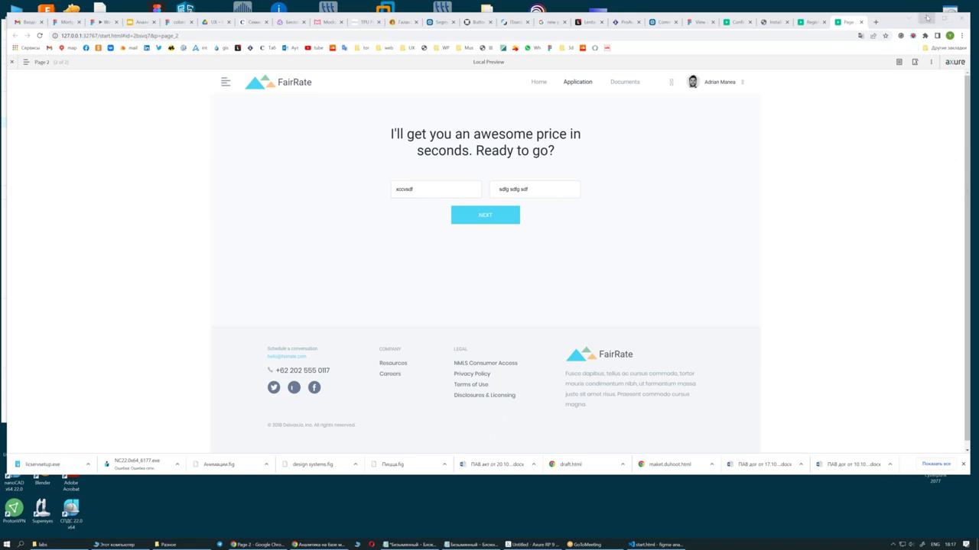
left_click(926, 17)
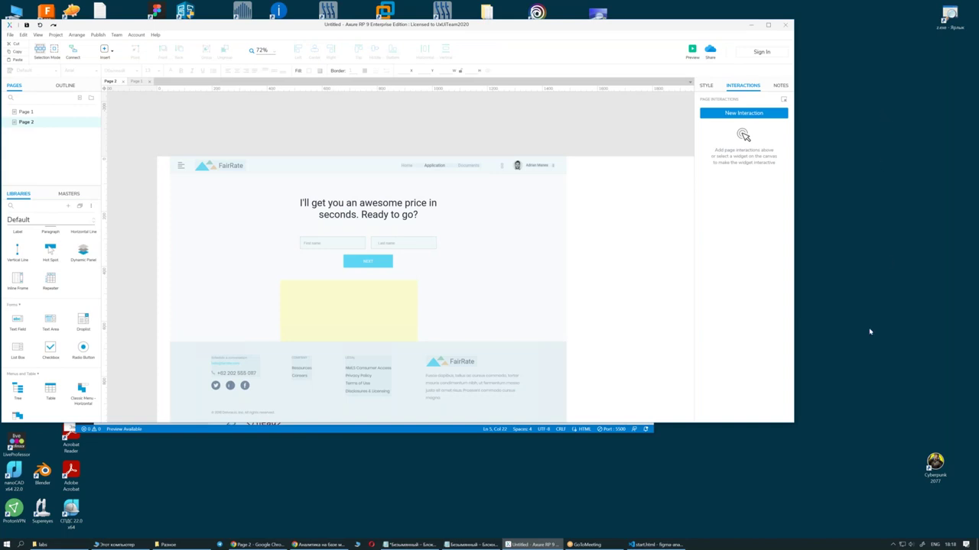
Close one of the applications in the hidden system tray
left_click(893, 544)
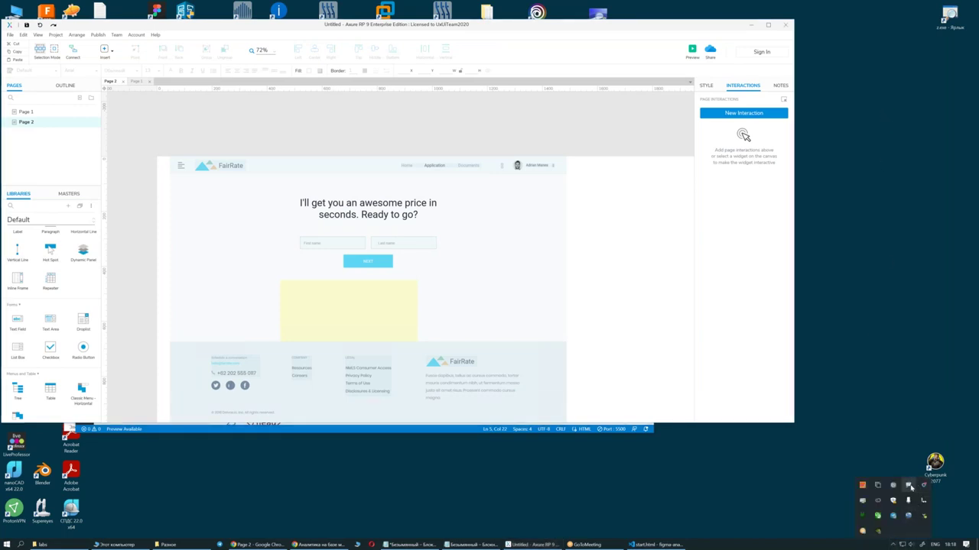
right_click(910, 487)
left_click(931, 527)
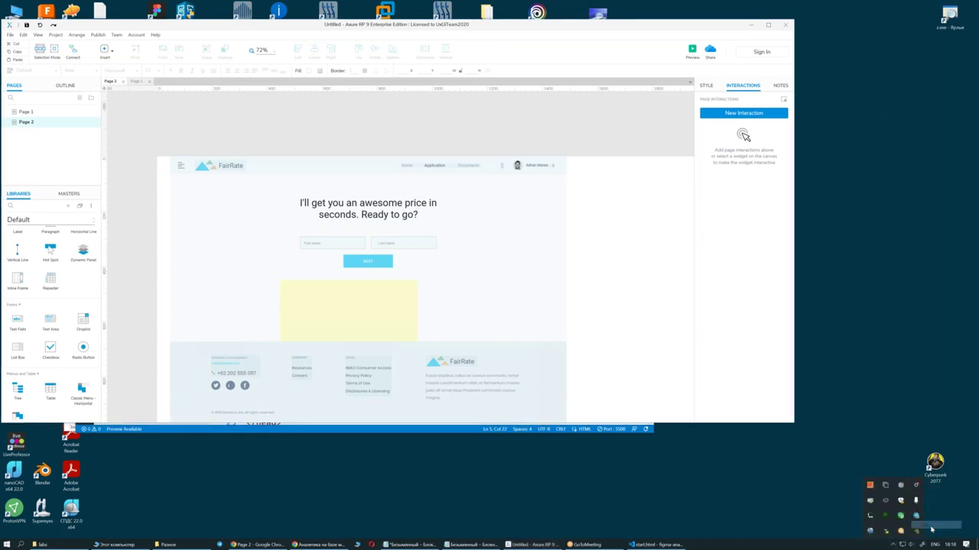
Set the display resolution to 1920 × 1080 at 100% scale, keep it, and close Settings
right_click(833, 188)
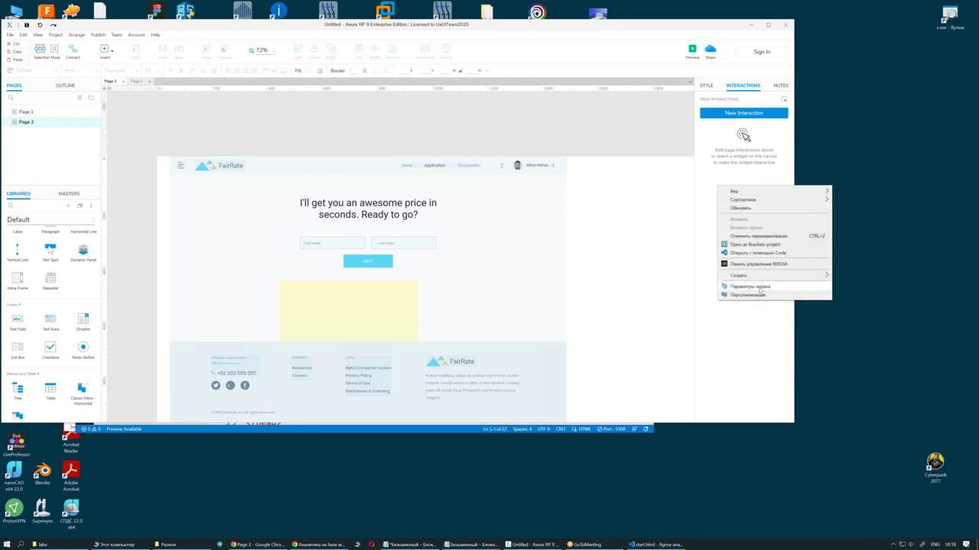
left_click(759, 290)
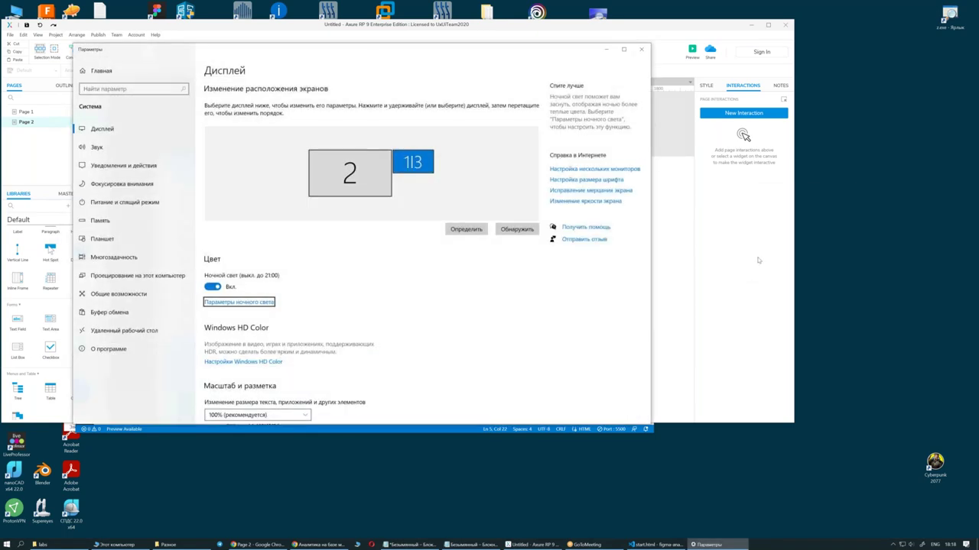
scroll(309, 298, "down", 3)
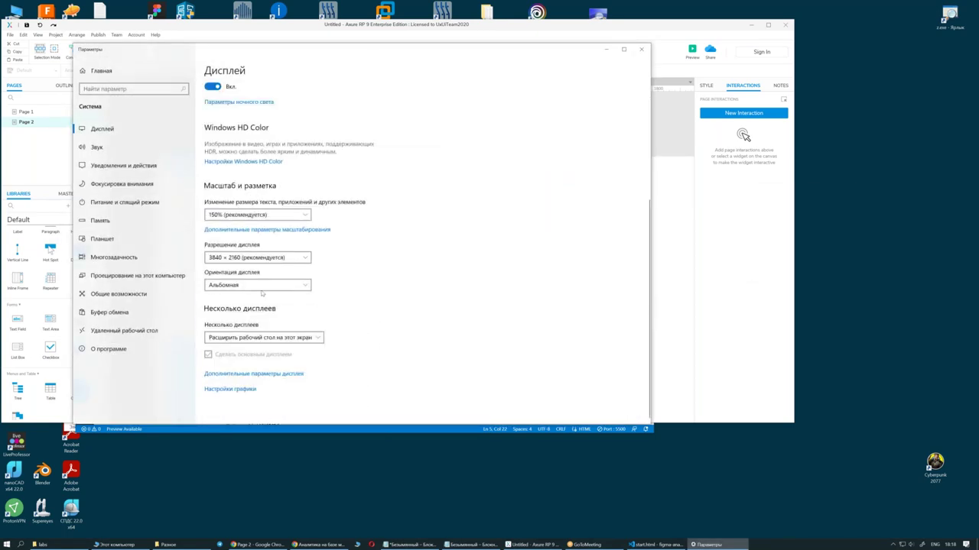
left_click(260, 258)
scroll(258, 277, "down", 2)
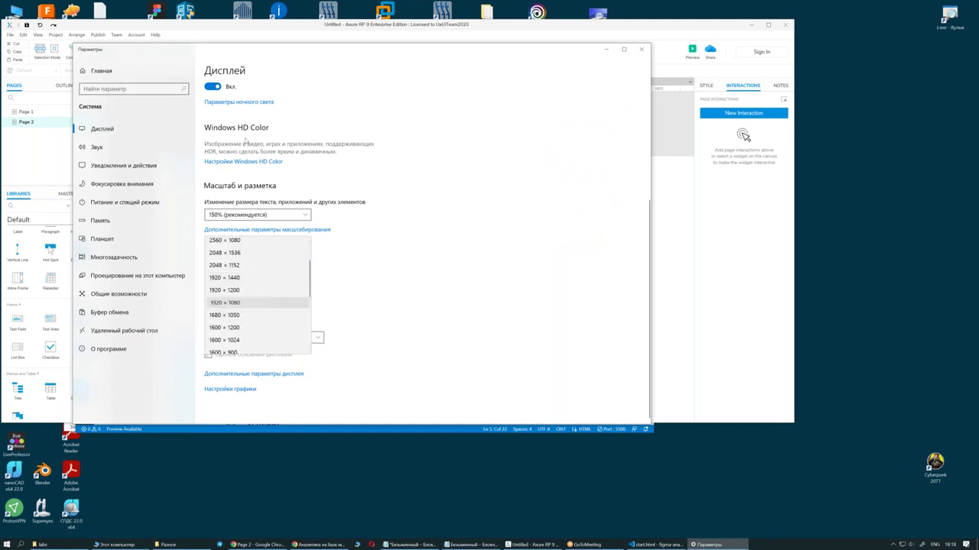
left_click(224, 303)
left_click(503, 291)
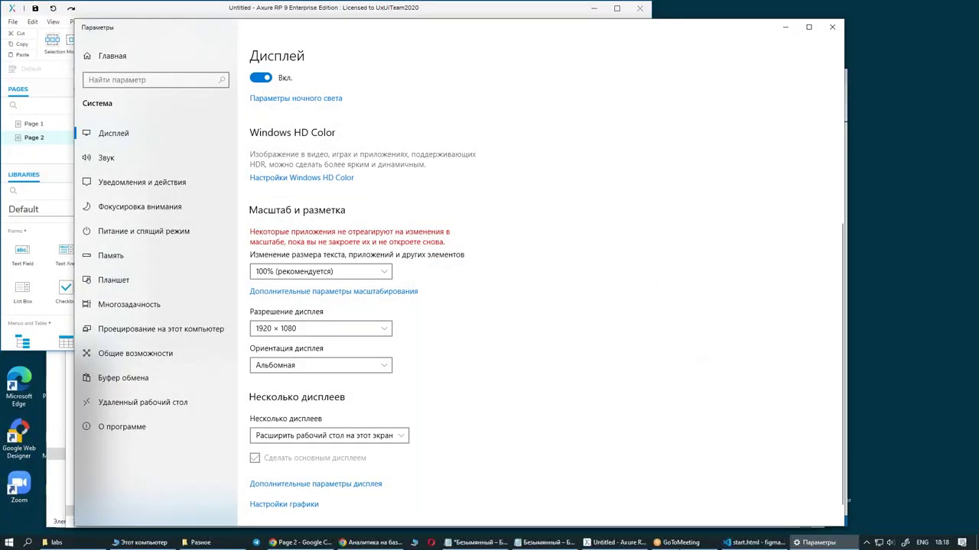
left_click(681, 544)
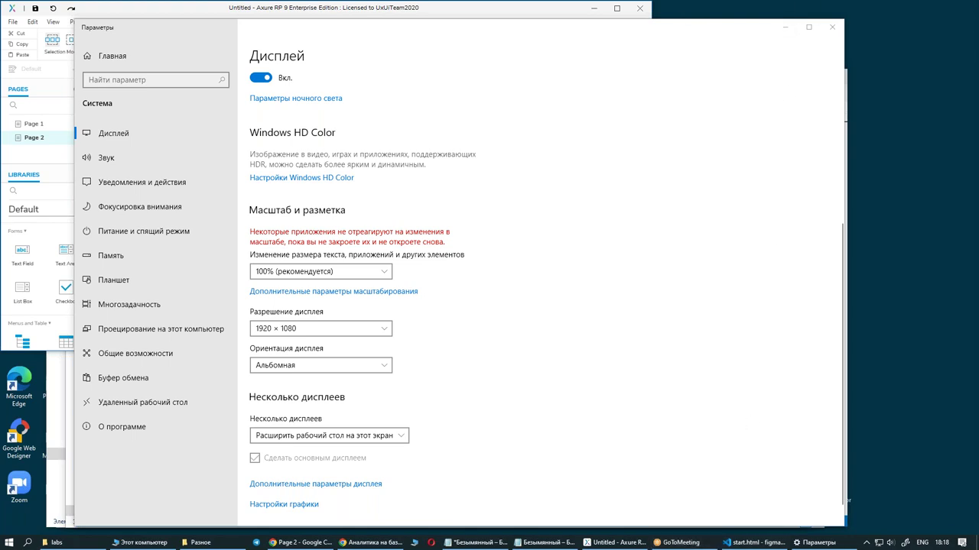
left_click(832, 28)
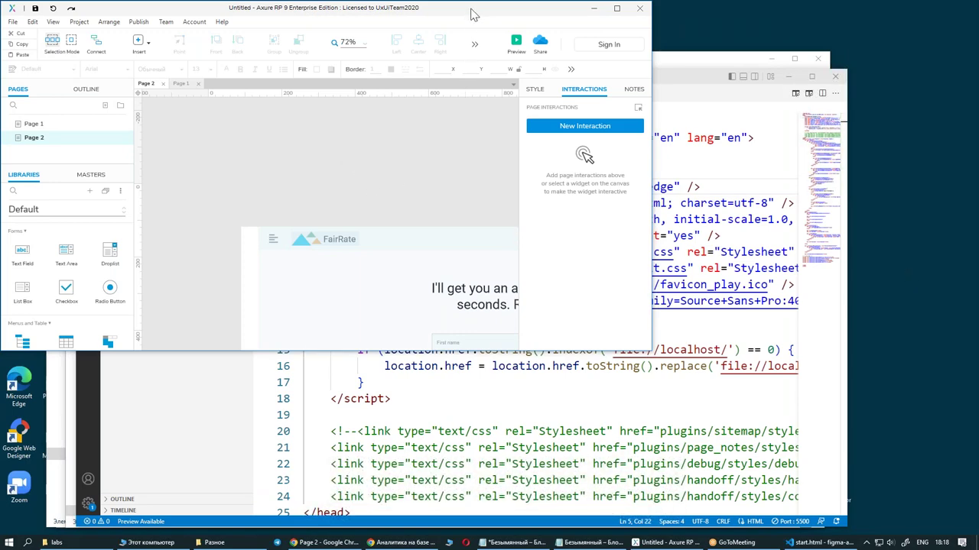
Reposition and enlarge the Axure window to show more of the Page 2 canvas
left_click_drag(470, 11, 452, 35)
left_click_drag(635, 374, 876, 506)
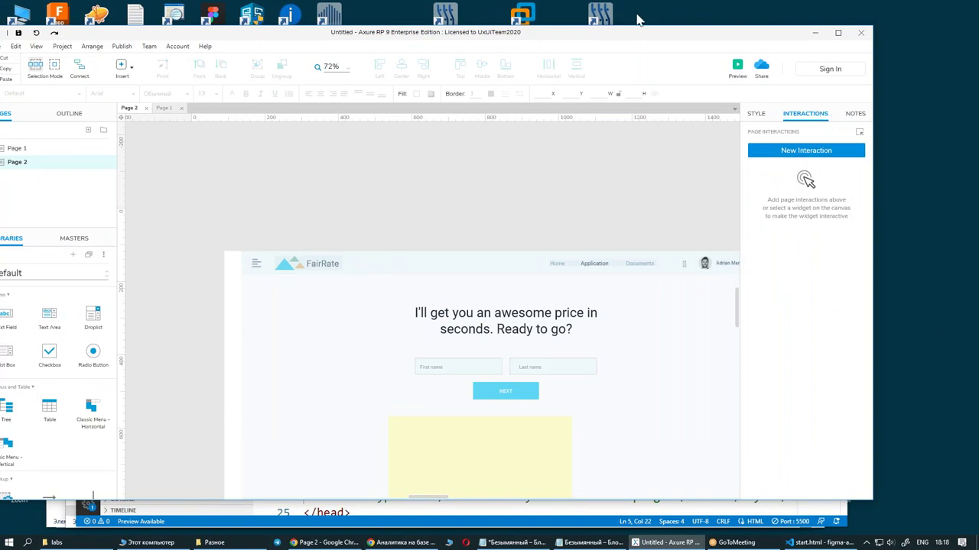
left_click(858, 88)
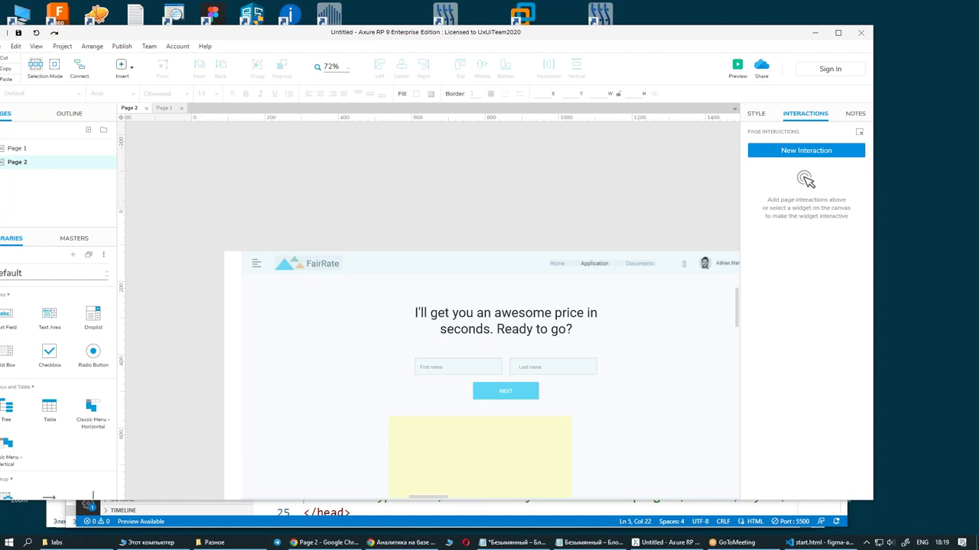
mouse_move(582, 38)
left_mouse_down()
mouse_move(604, 25)
mouse_move(620, 33)
left_mouse_up()
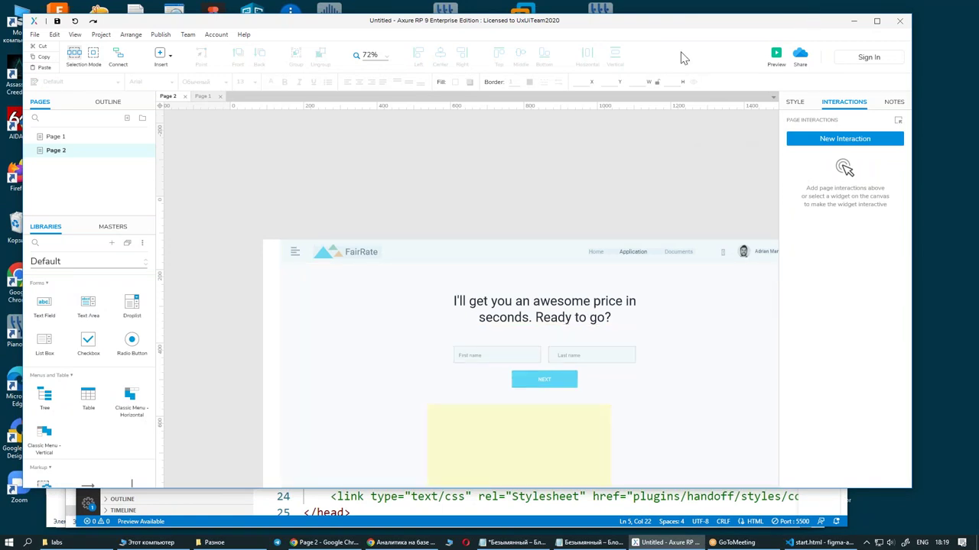
Preview Page 2 and type sample text into the First name and Last name fields
left_click(776, 55)
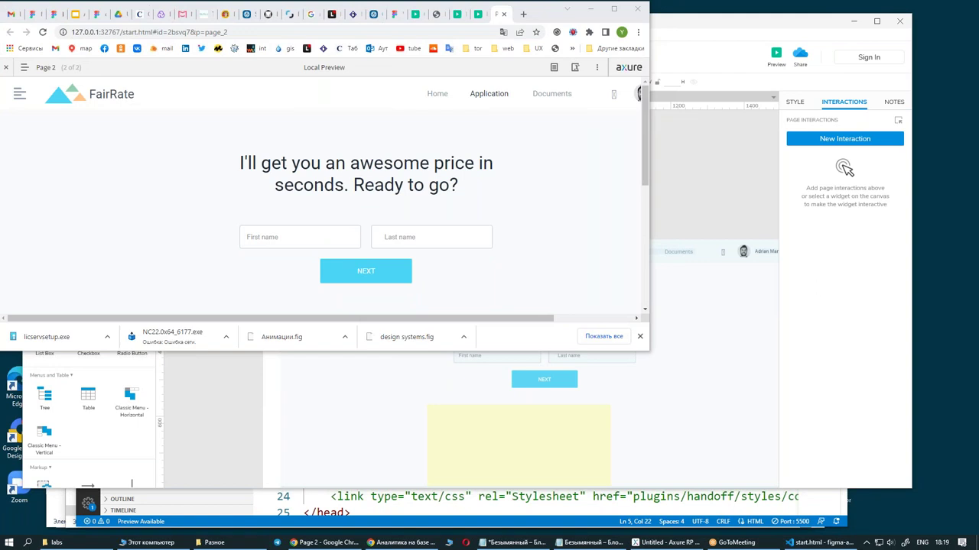
left_click(287, 234)
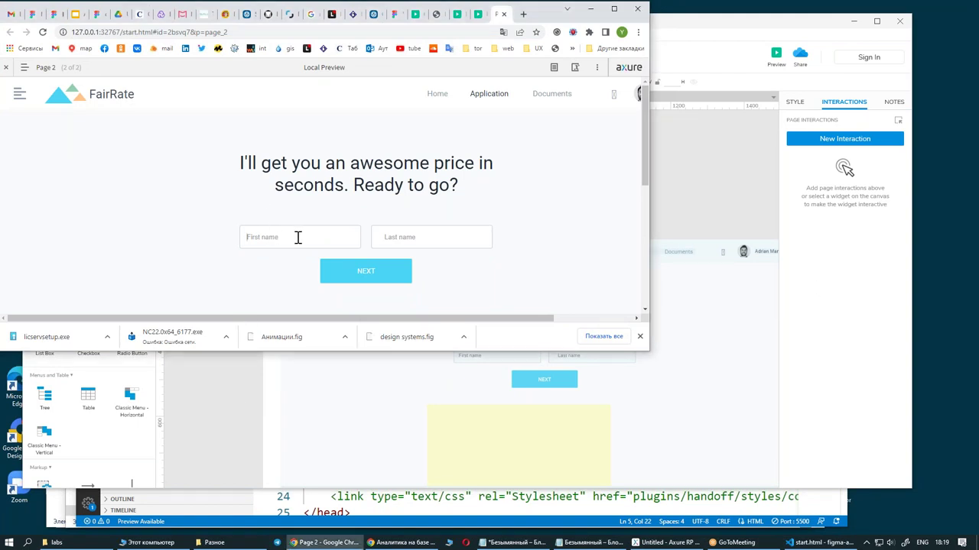
type("zsd asdf")
key("Tab")
type("asdfasf")
Enlarge the Chrome preview window, then return to the Axure editor
left_click_drag(651, 145, 813, 155)
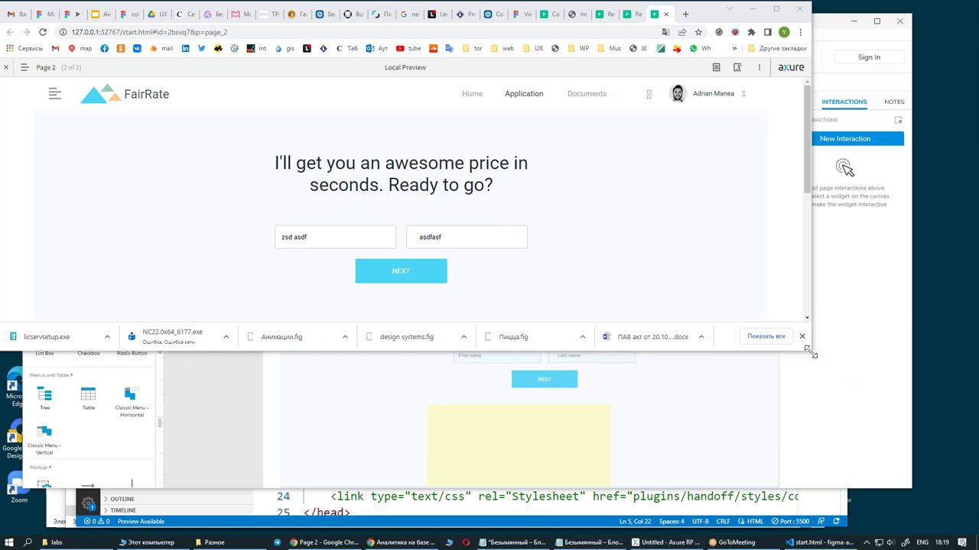
left_click_drag(812, 351, 911, 465)
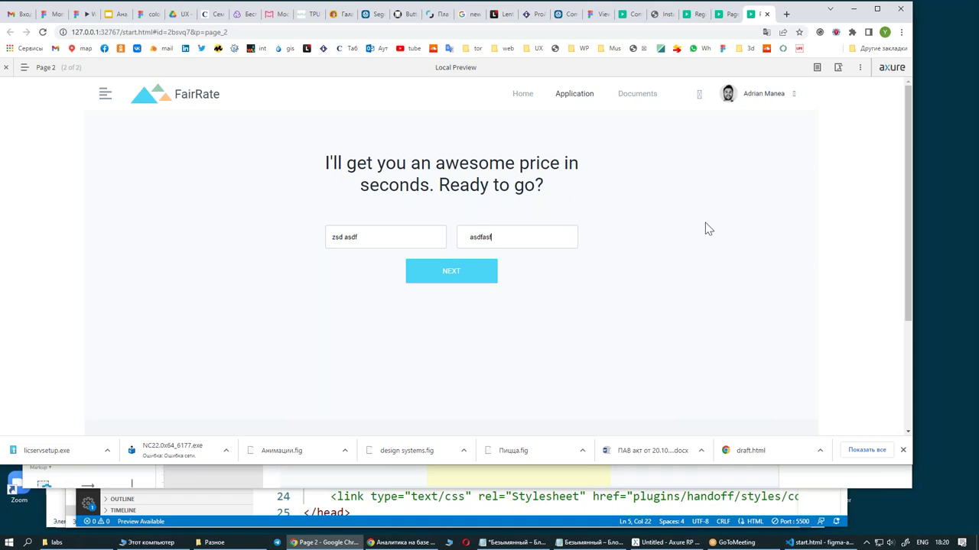
left_click(665, 543)
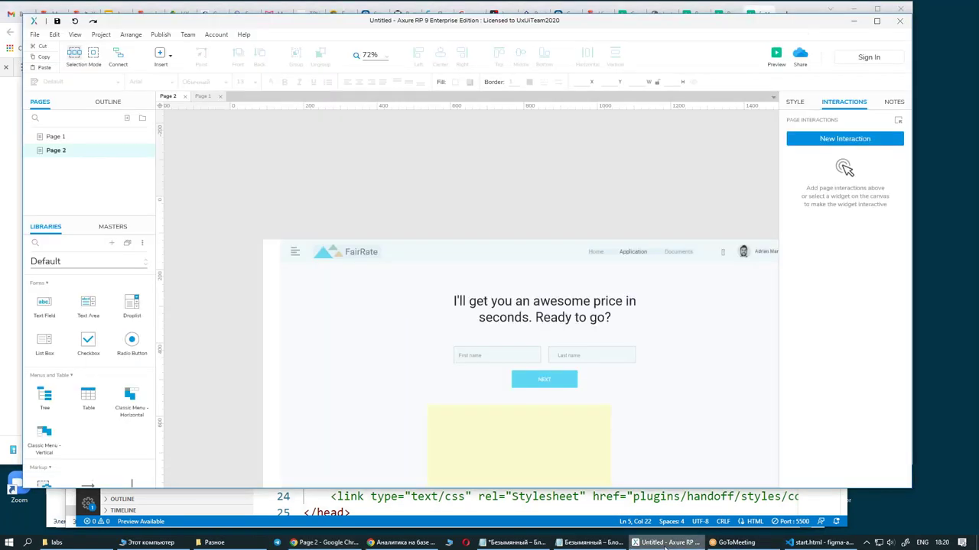
Open Page 1 and select the header's Get Started button
left_click(68, 138)
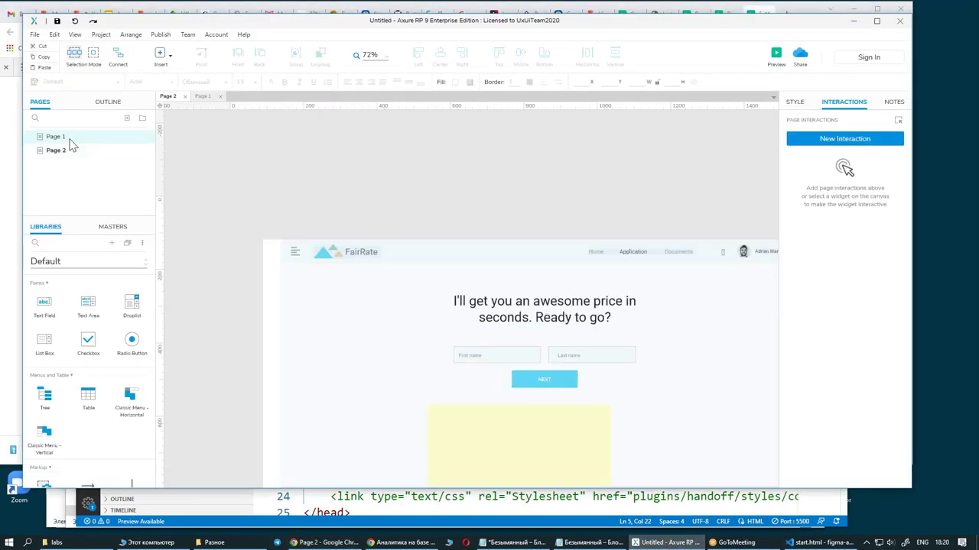
scroll(489, 225, "down", 5, "ctrl")
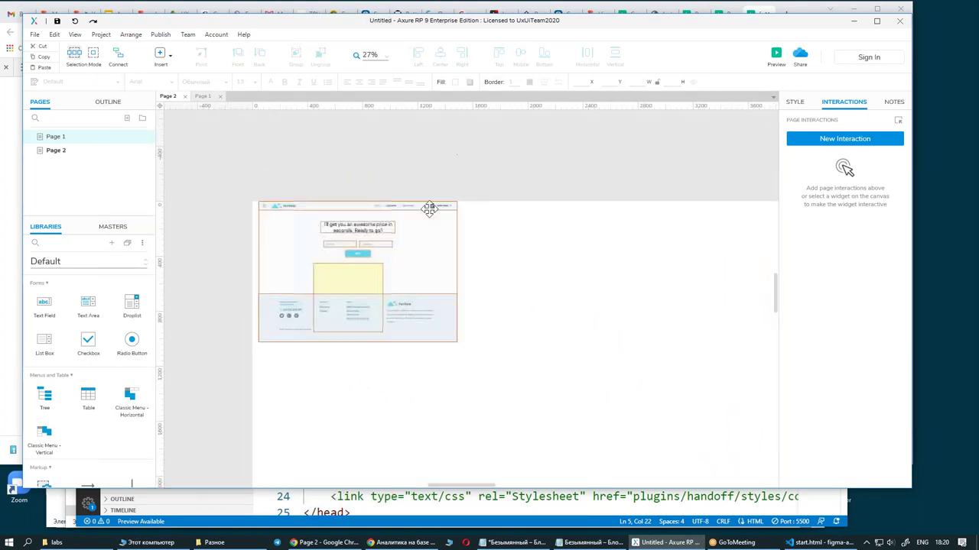
scroll(429, 205, "up", 3, "ctrl")
scroll(429, 205, "up", 3, "ctrl")
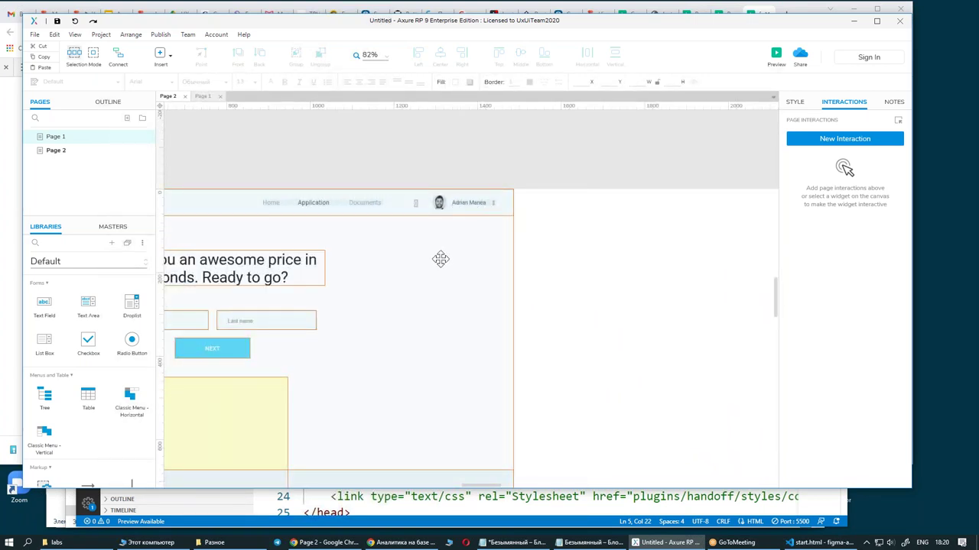
double_click(55, 136)
scroll(464, 135, "up", 2, "ctrl")
scroll(483, 126, "up", 2, "ctrl")
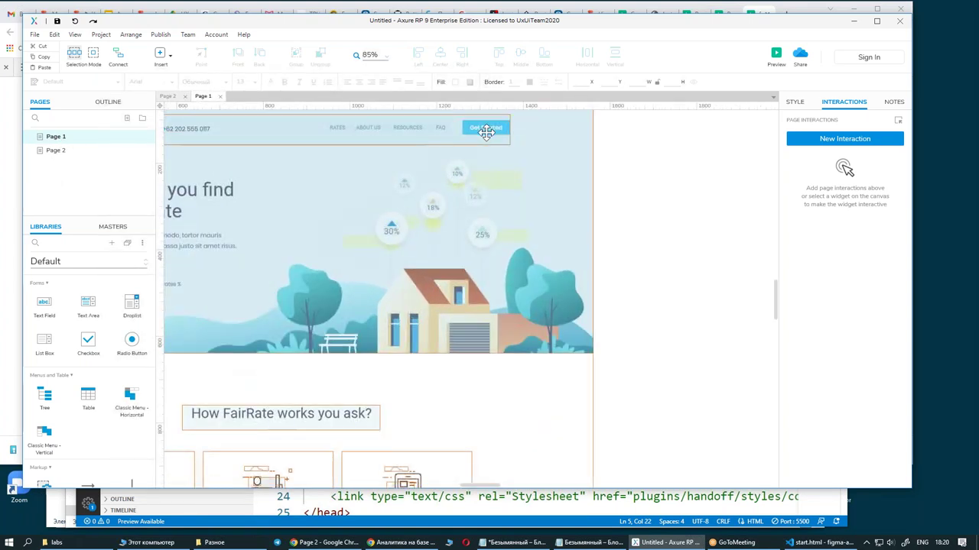
left_click(486, 129)
double_click(486, 130)
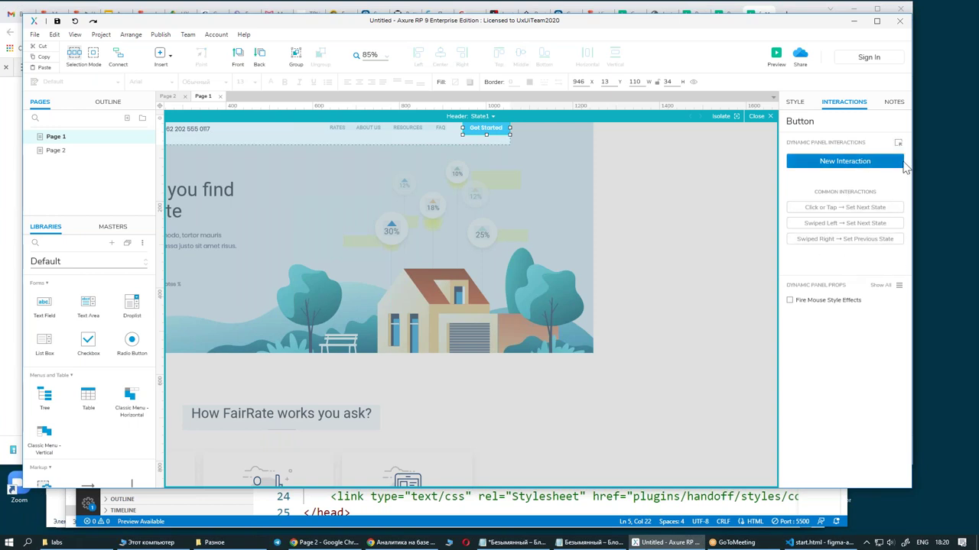
Give Get Started a Click or Tap interaction opening Page 2, then preview Page 1
left_click(832, 163)
left_click(817, 197)
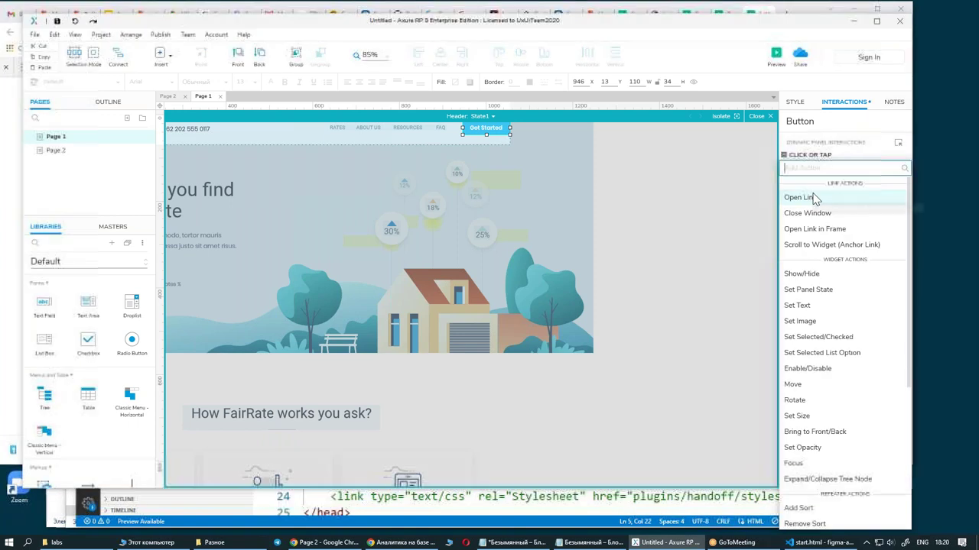
left_click(815, 198)
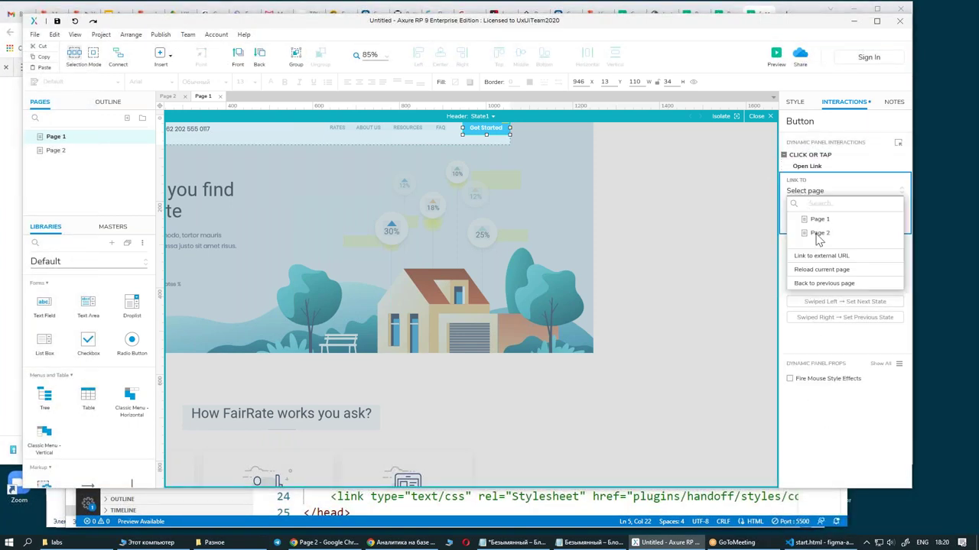
left_click(816, 233)
left_click(881, 235)
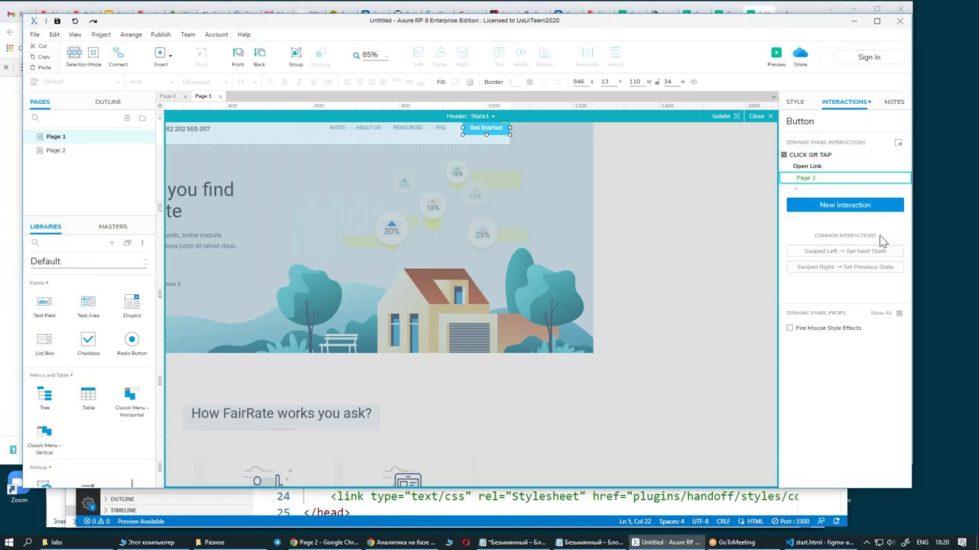
left_click(601, 190)
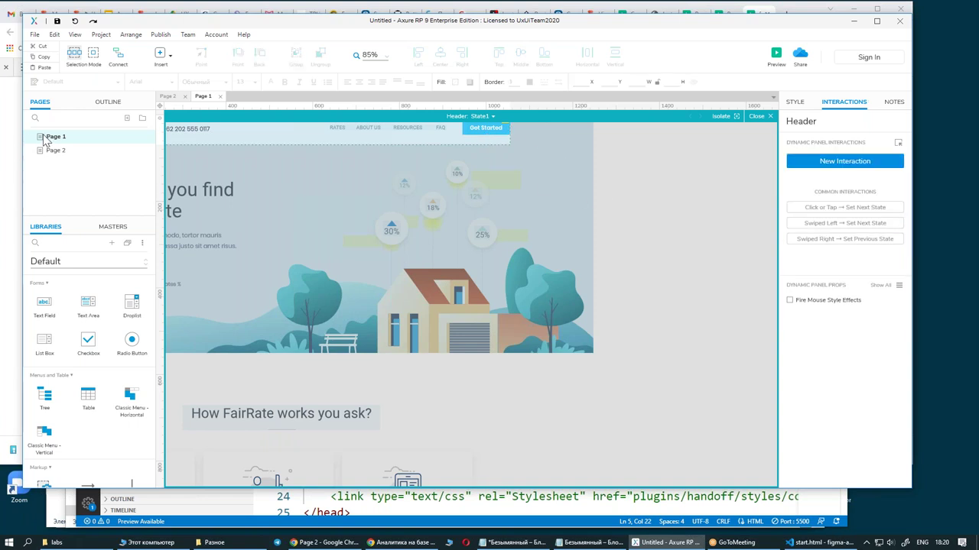
left_click(777, 55)
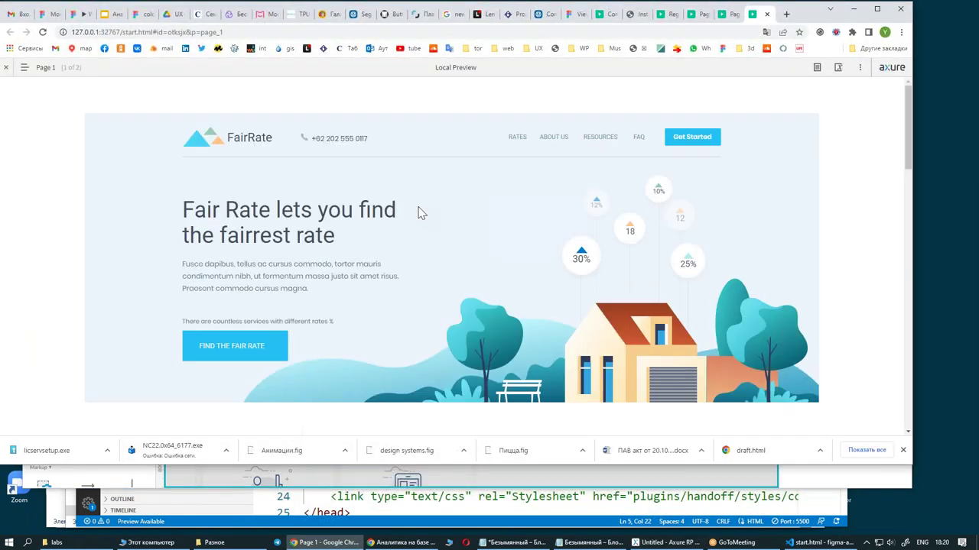
Confirm Get Started leads to Page 2, type sample first and last names, then return to Axure
left_click(687, 141)
left_click(354, 237)
type("d gsdfg sd")
left_click(492, 240)
type("sdfg sdg")
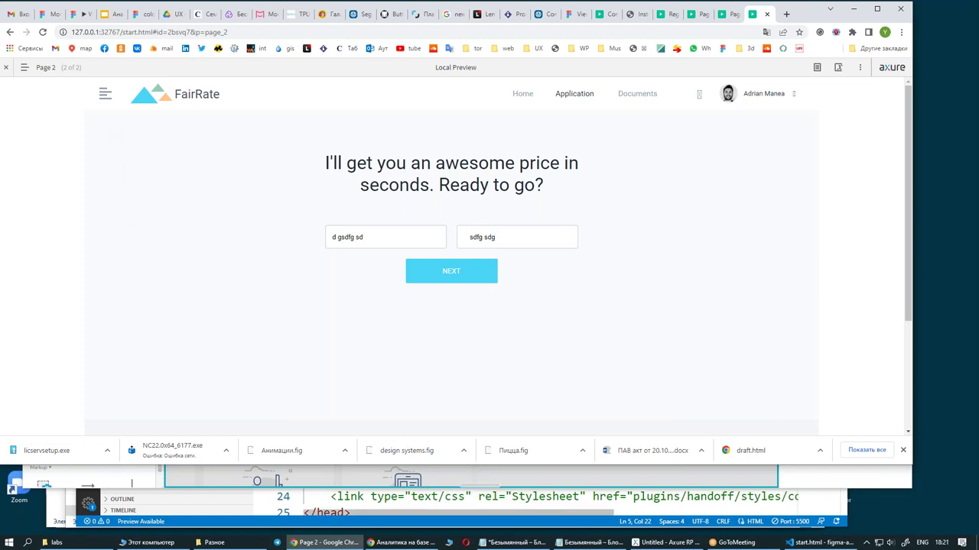
left_click(663, 543)
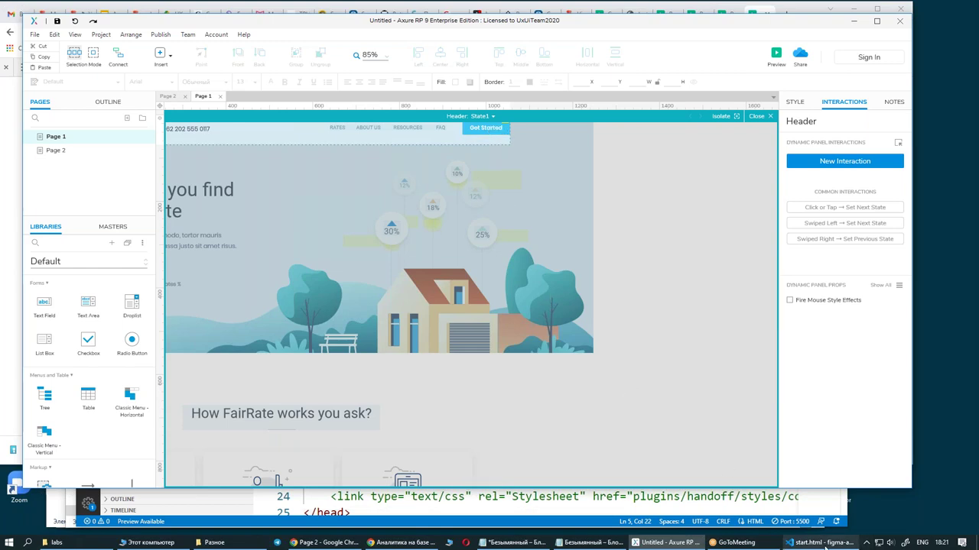
Scroll through start.html's head section in VS Code, then move the Axure window down to show the browser
left_click(825, 544)
scroll(499, 225, "down", 2)
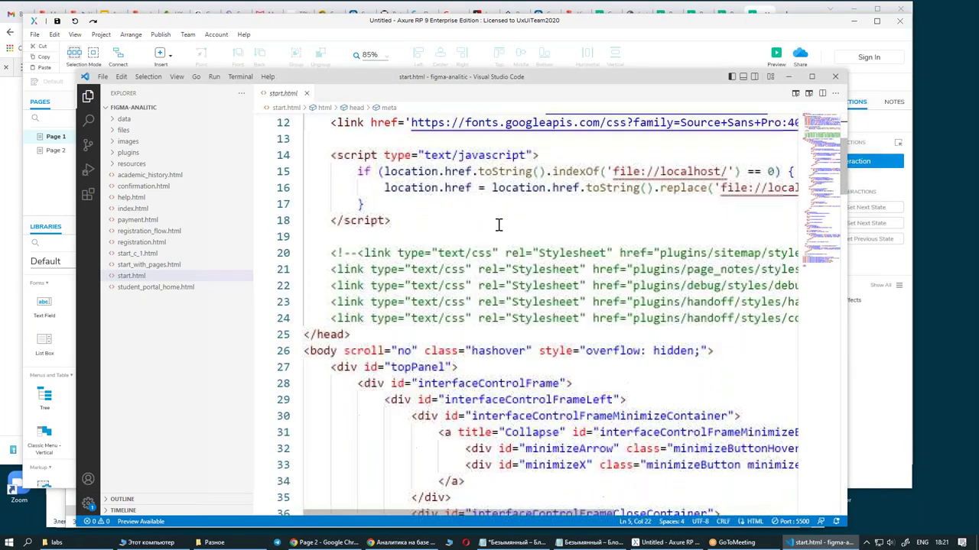
scroll(499, 225, "down", 2)
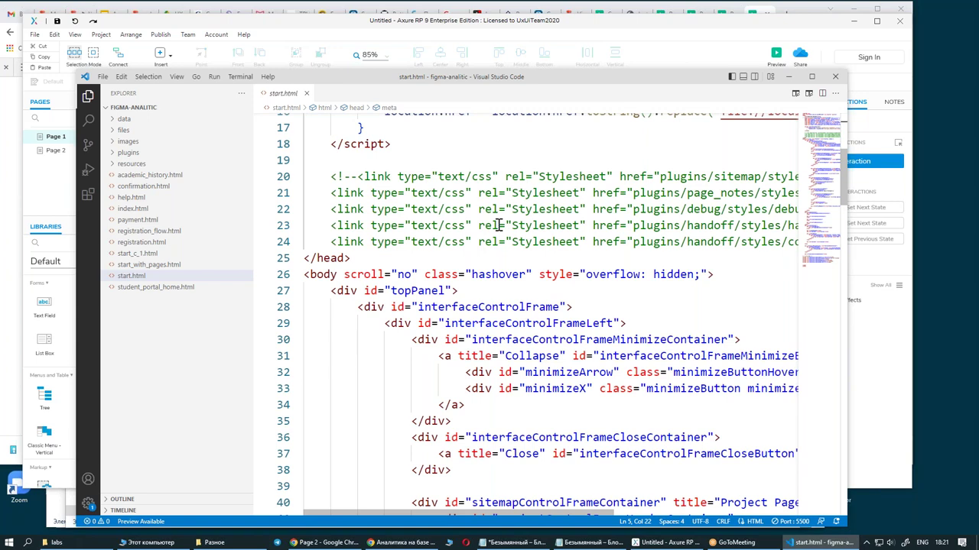
left_click_drag(585, 26, 585, 82)
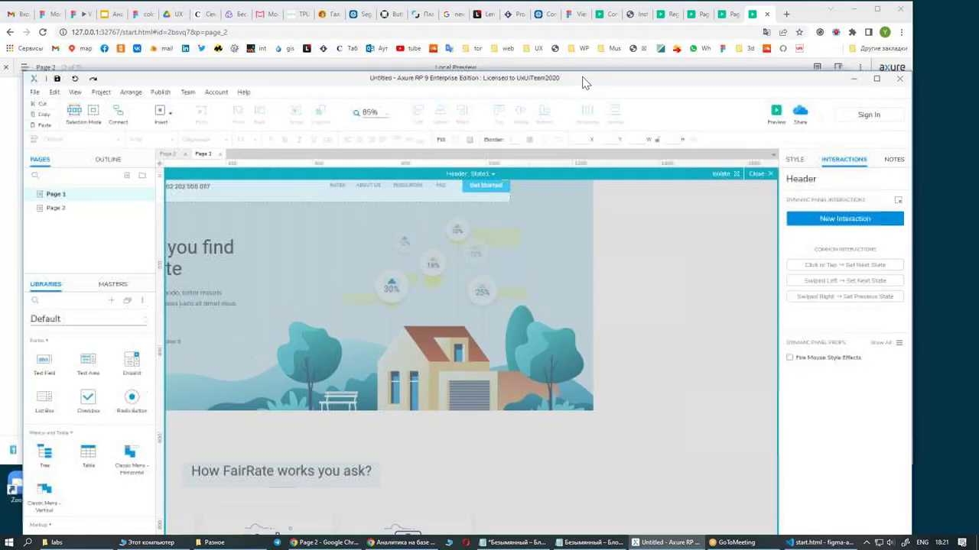
In Chrome's other Page 2 preview tab, pick Page 1 from the prototype's page list
left_click(755, 19)
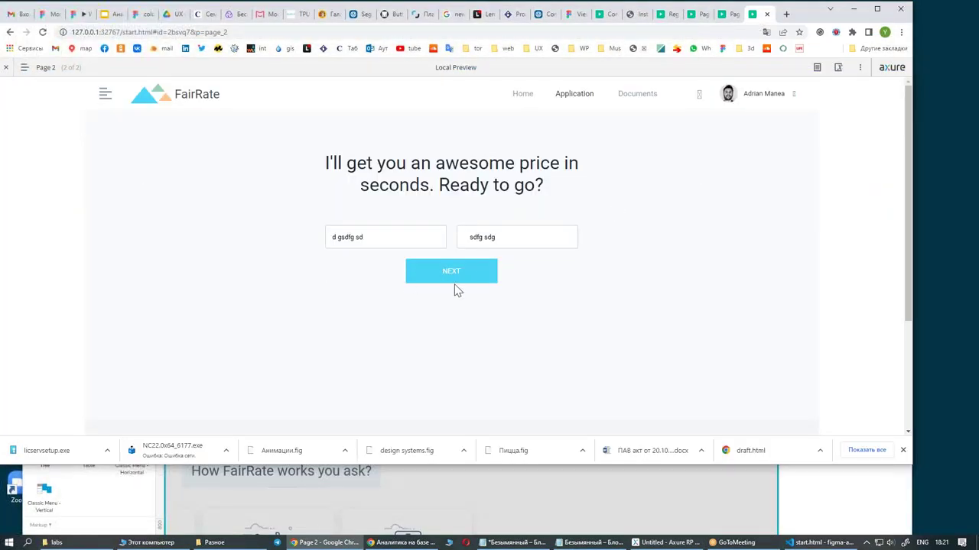
left_click(730, 15)
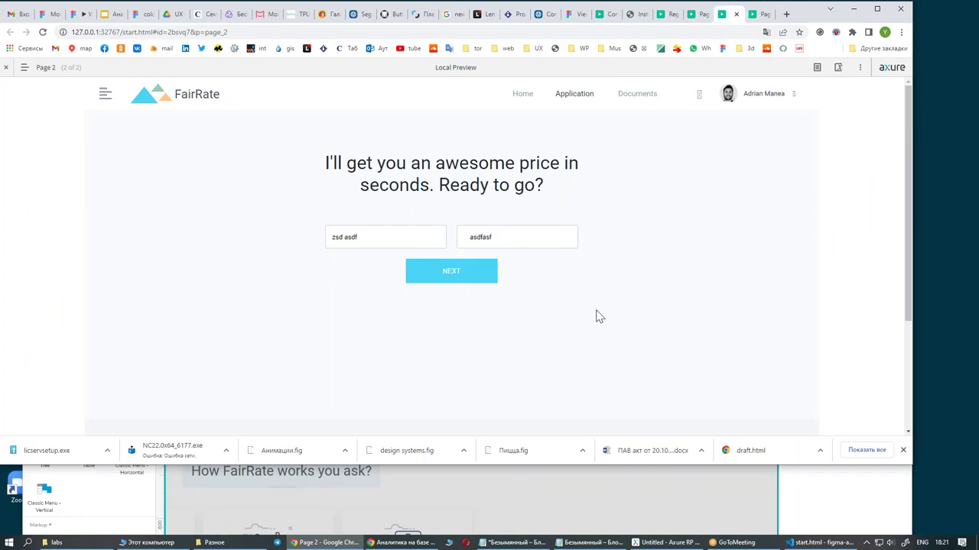
left_click(24, 70)
left_click(30, 117)
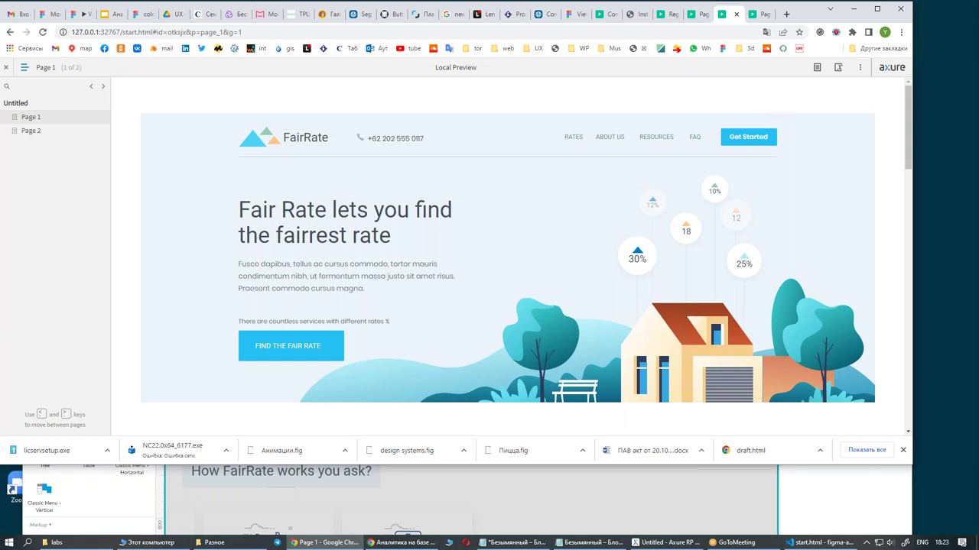
Close the Page 1, Page 2, Registration and Confirmation preview tabs, leaving one new empty tab
left_click(401, 543)
double_click(833, 11)
left_click(768, 36)
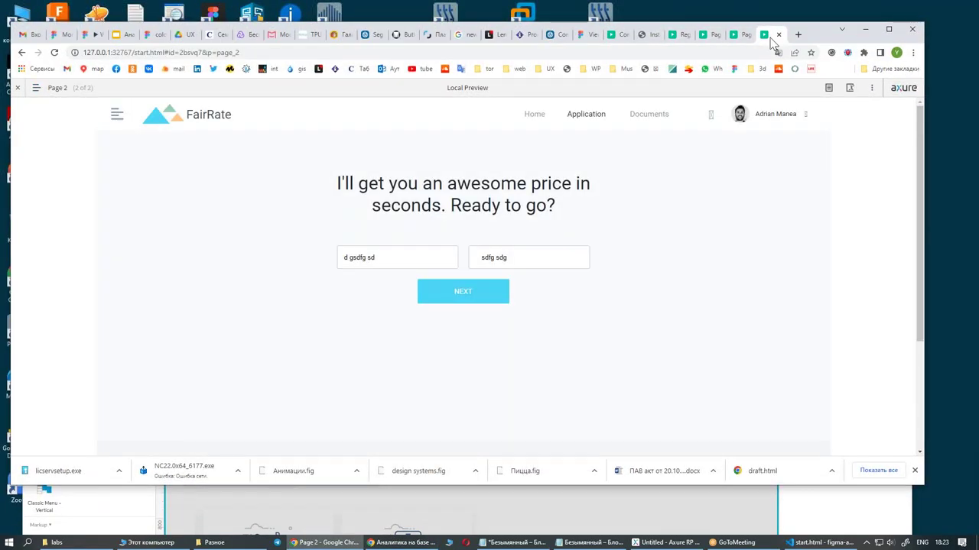
left_click(779, 34)
left_click(781, 35)
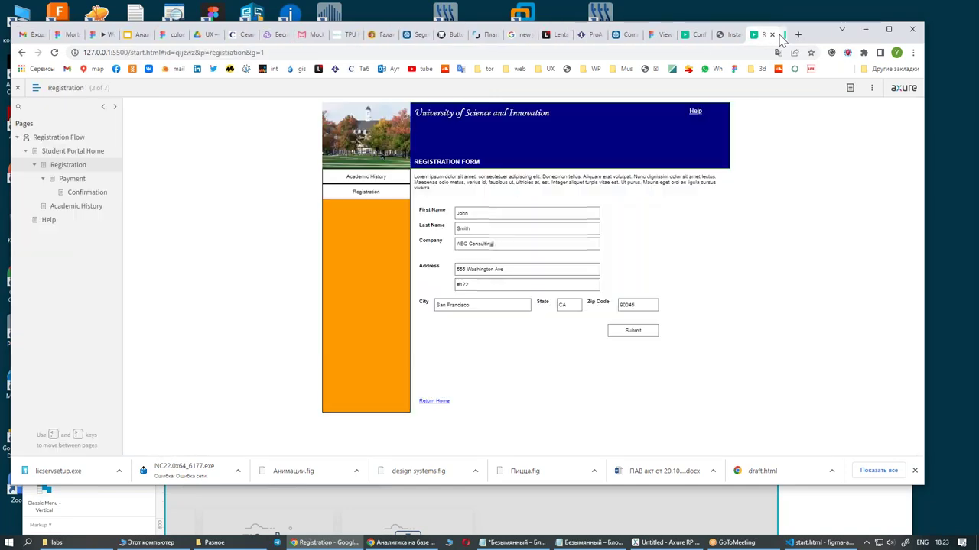
left_click(779, 35)
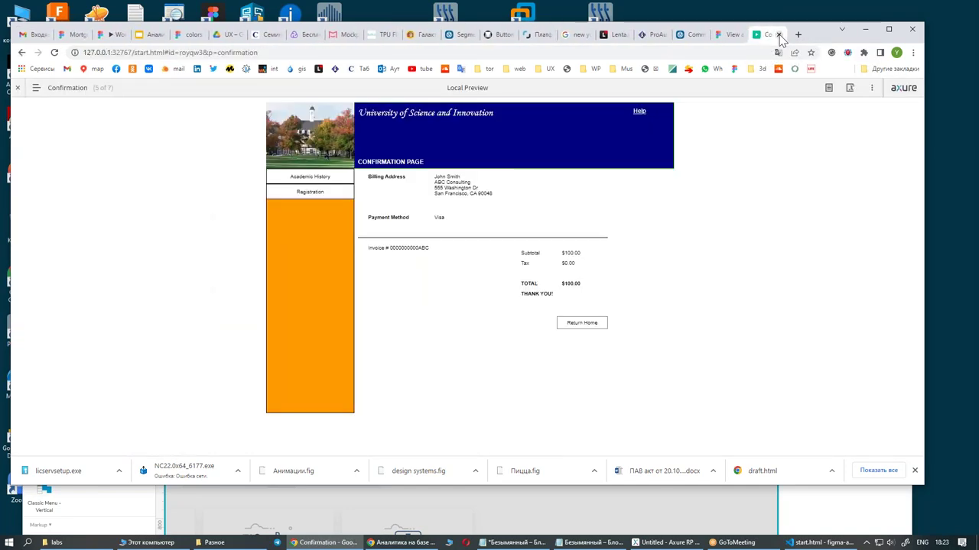
left_click(779, 35)
left_click(798, 35)
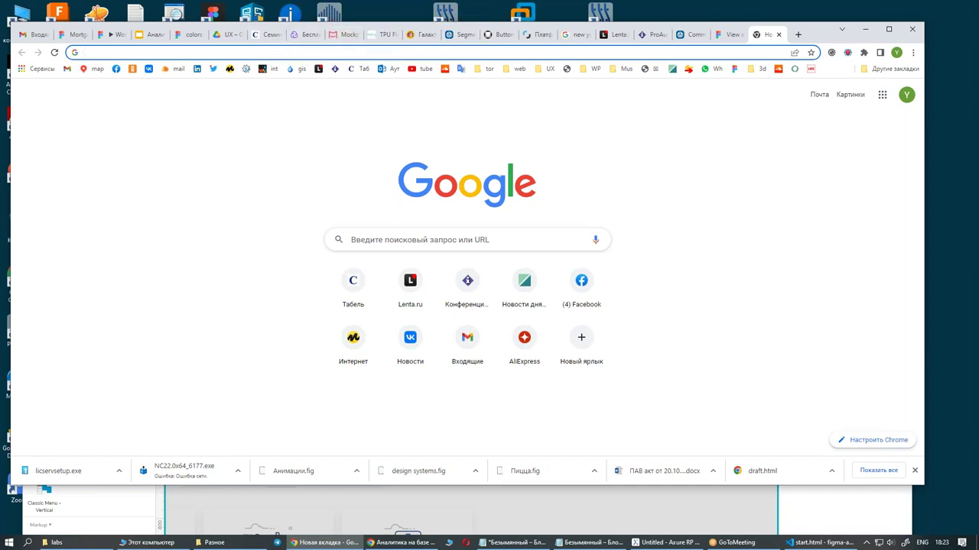
Load app.usabilityhub.com/dashboard, pass the reCAPTCHA check and sign in with saved credentials
key("alt+Tab")
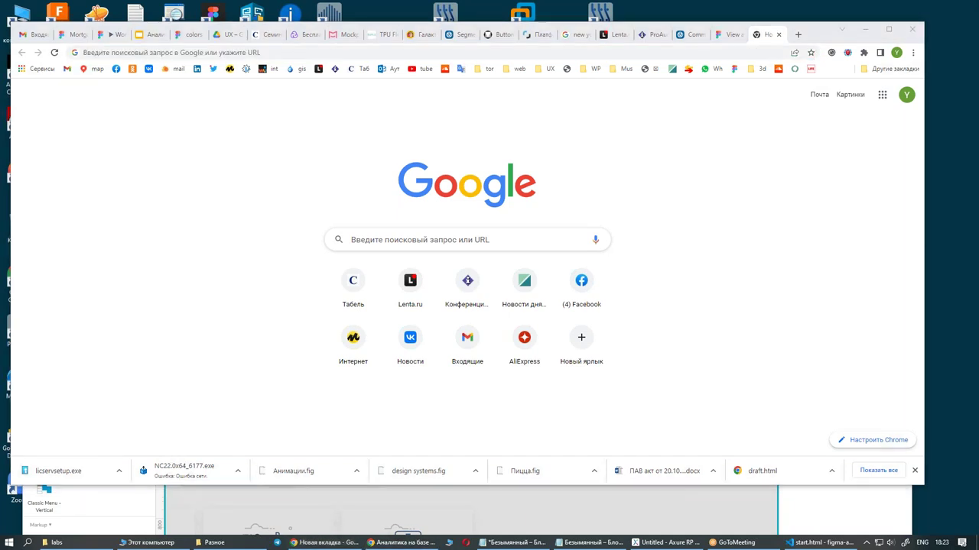
left_click(290, 52)
type("https://app.usabilityhub.com/dashboard")
key("Return")
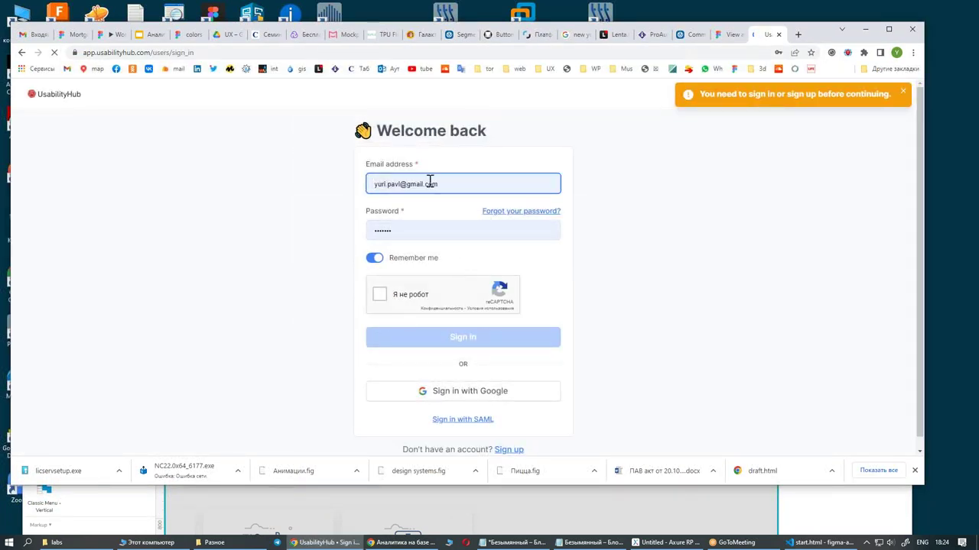
left_click(380, 294)
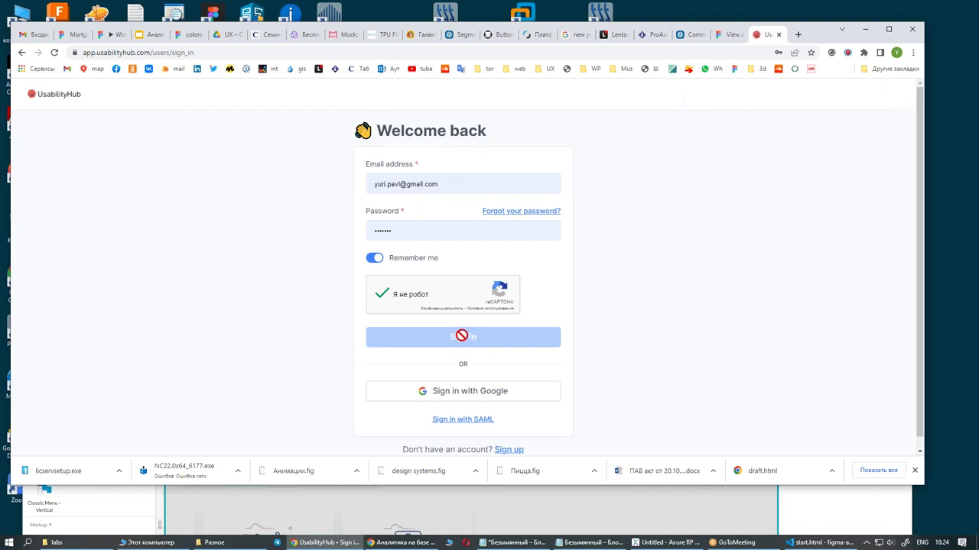
left_click(466, 334)
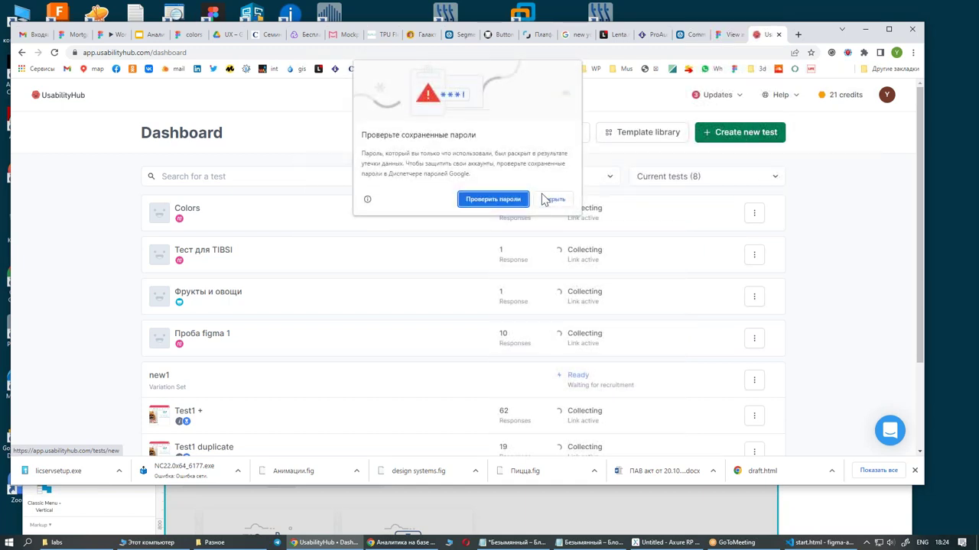
mouse_move(321, 213)
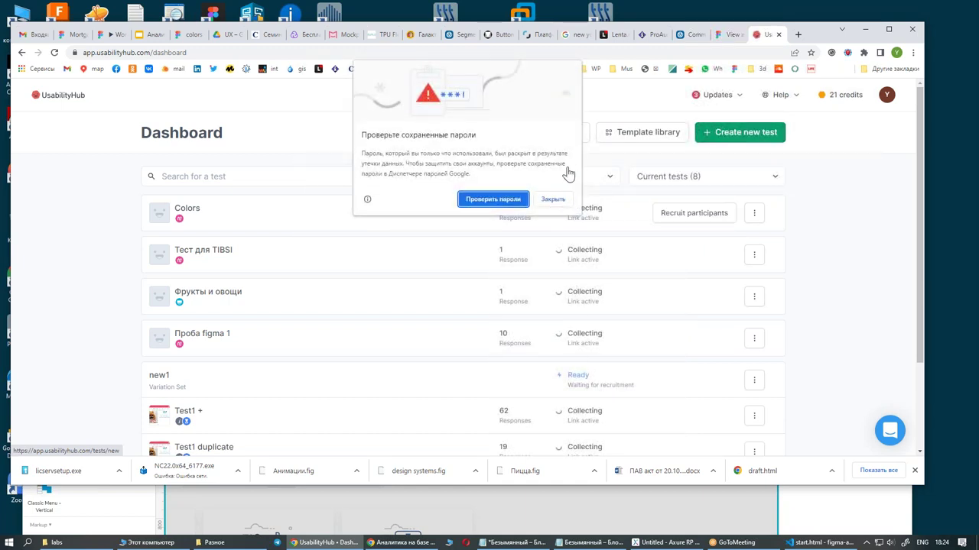
Dismiss the password warning, create a new test, and scroll to its section-type cards
left_click(585, 172)
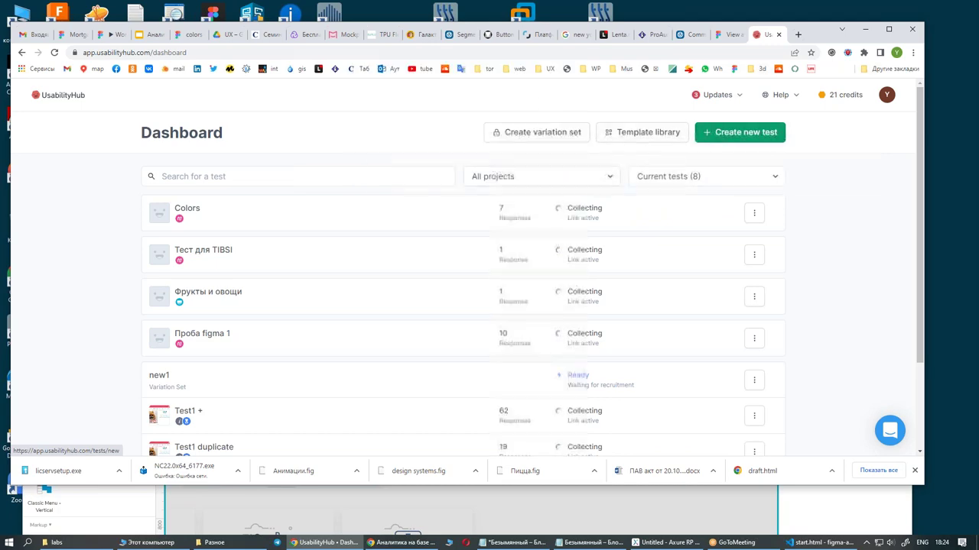
left_click(765, 134)
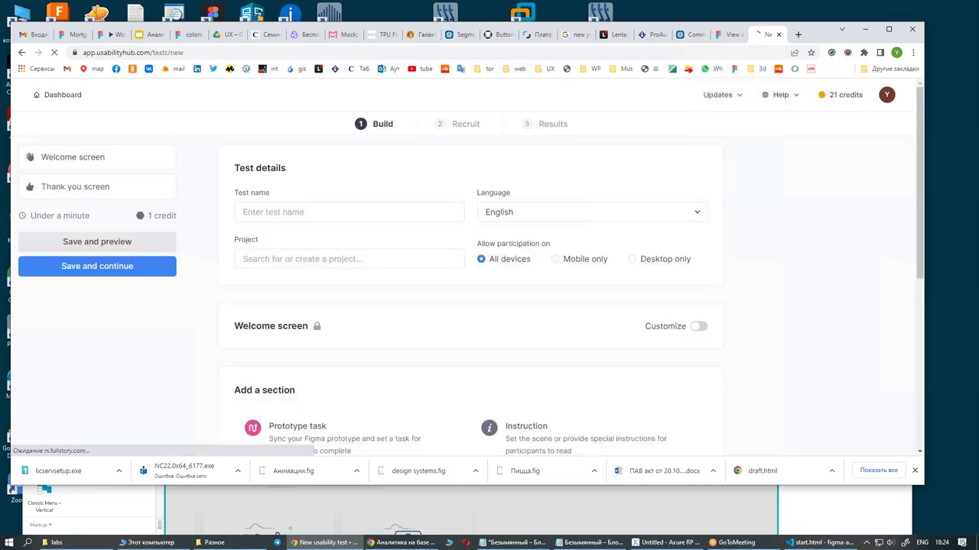
scroll(474, 328, "down", 3)
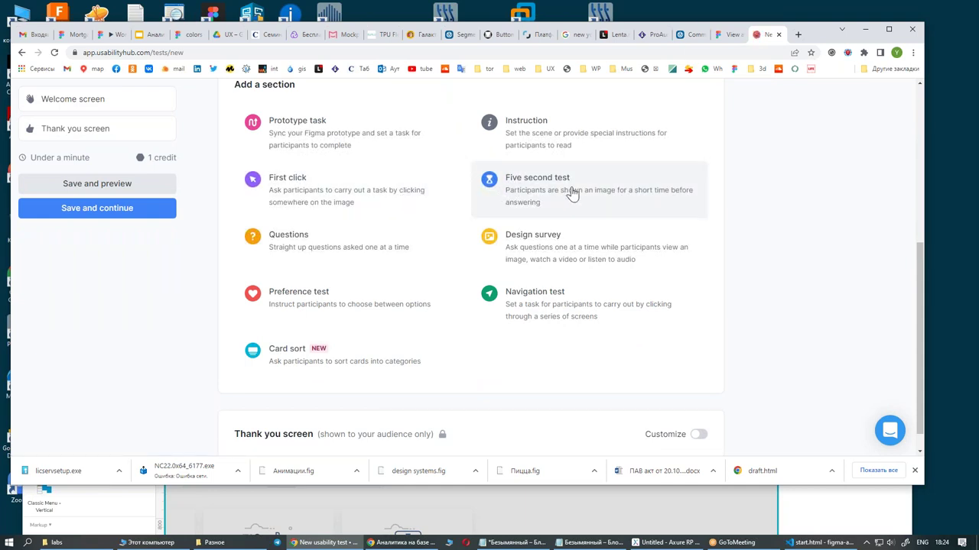
scroll(413, 260, "up", 1)
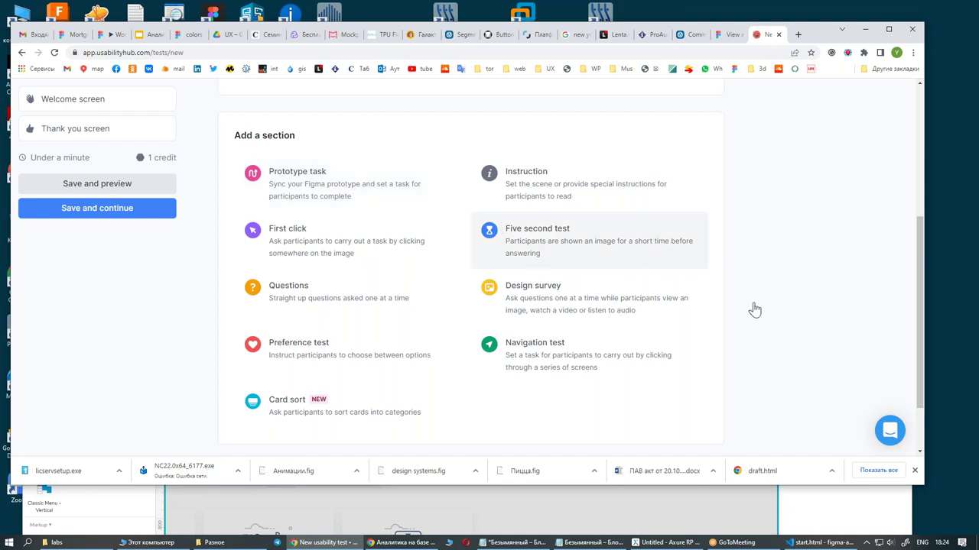
Duplicate the green thank-you Frame 8 twice to create Frame 9 and Frame 10
left_click(191, 35)
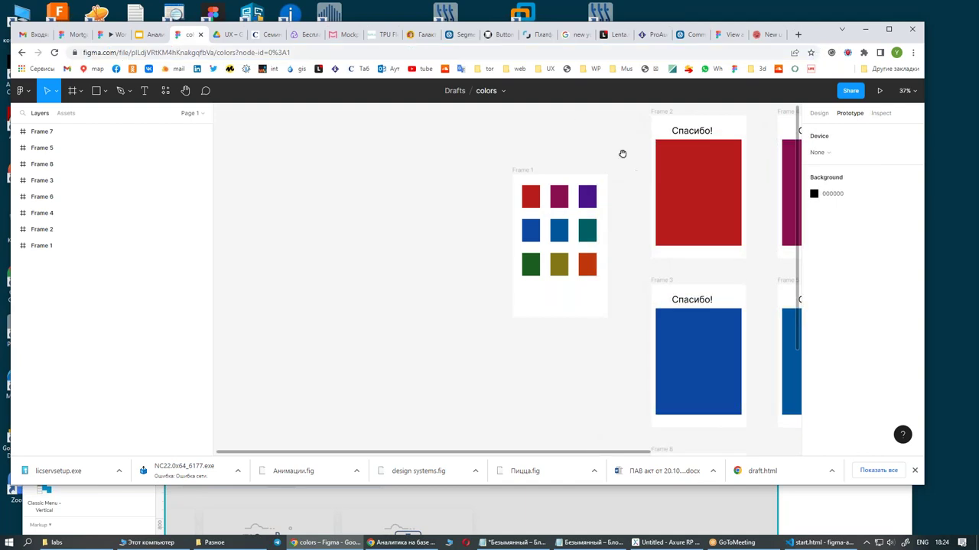
left_click_drag(622, 154, 421, 179)
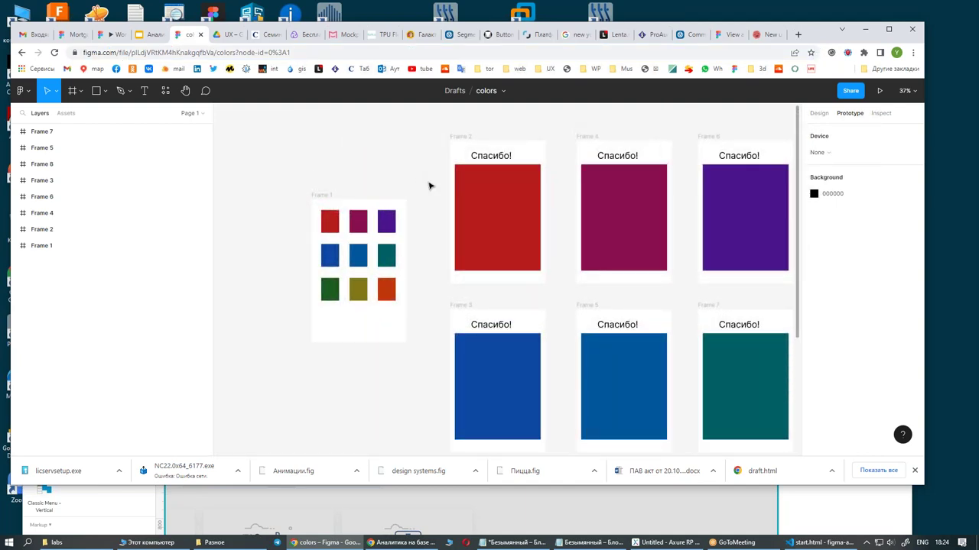
left_click(313, 195)
left_click(322, 201)
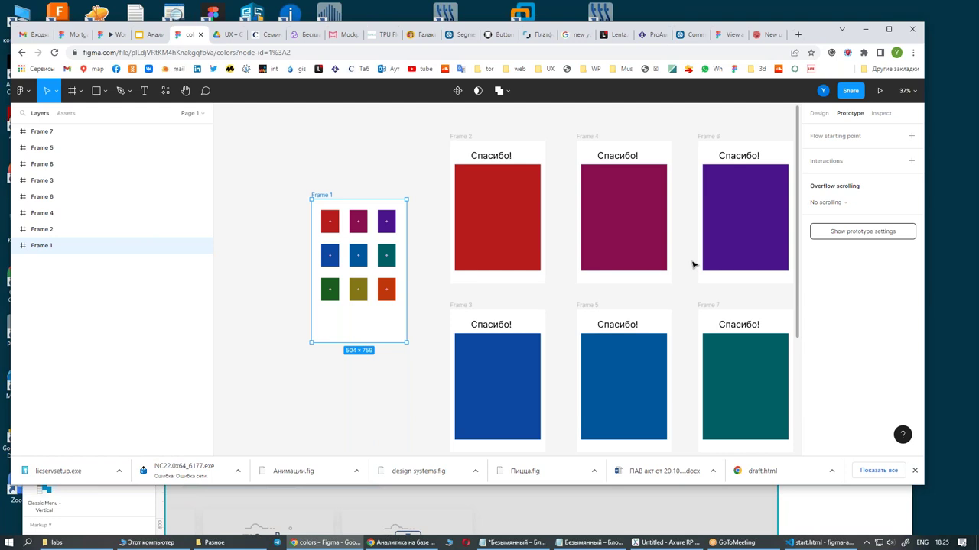
left_click_drag(646, 302, 585, 211)
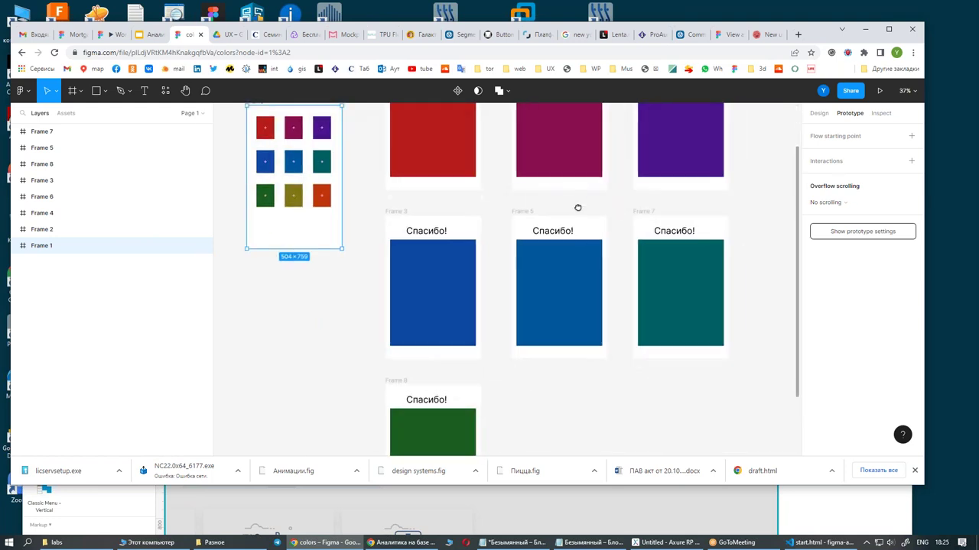
left_click_drag(409, 381, 533, 386)
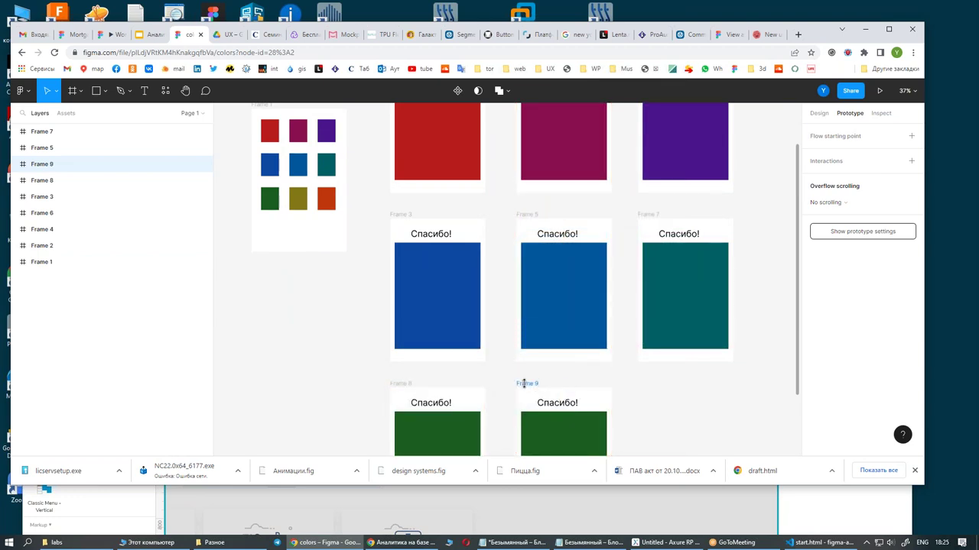
key("Escape")
left_click_drag(539, 387, 660, 387)
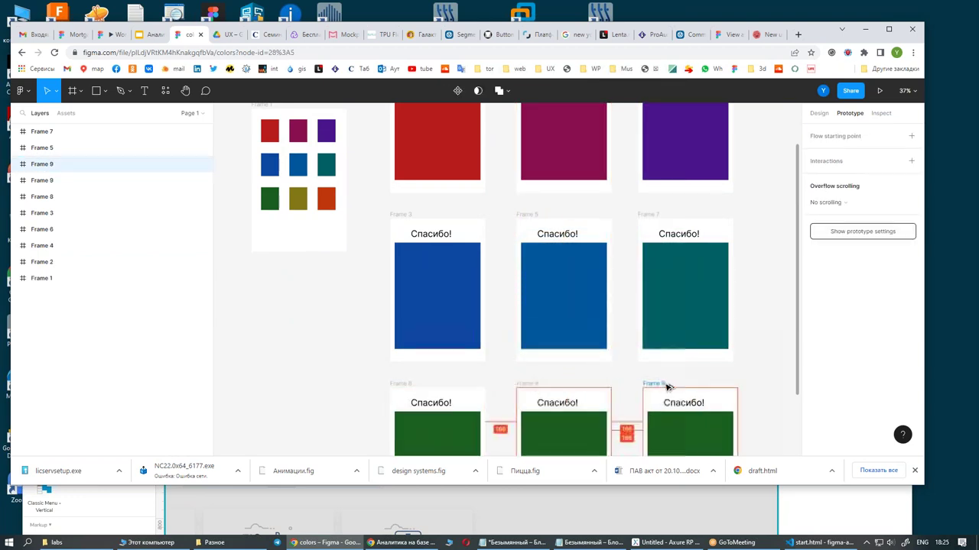
Recolour Frame 9's rectangle olive (827717) using the eyedropper on Frame 1's swatch grid
left_click(556, 433)
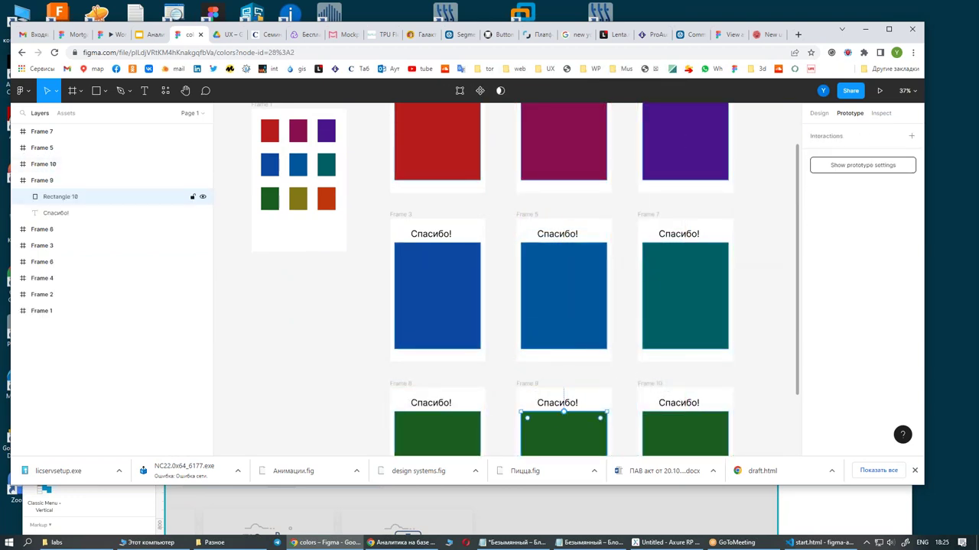
left_click(819, 113)
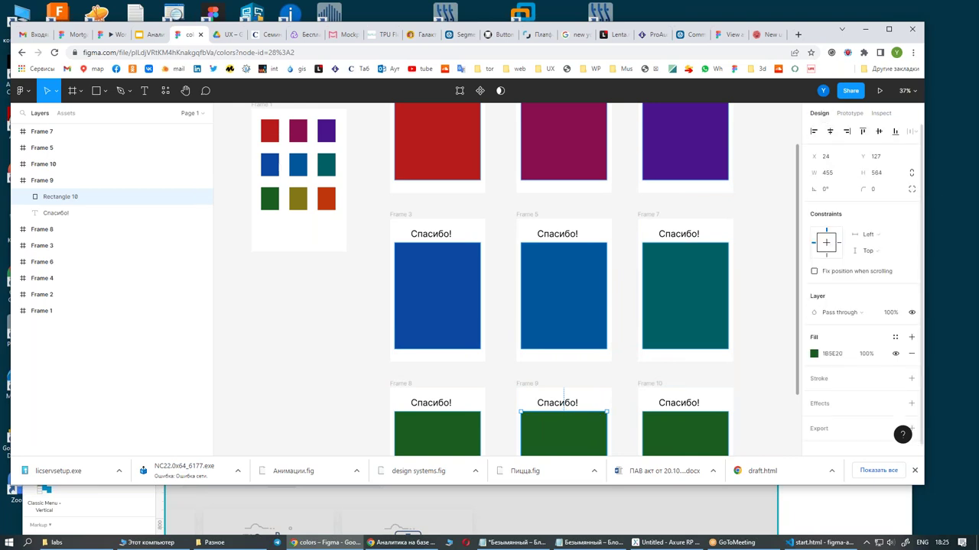
left_click(815, 354)
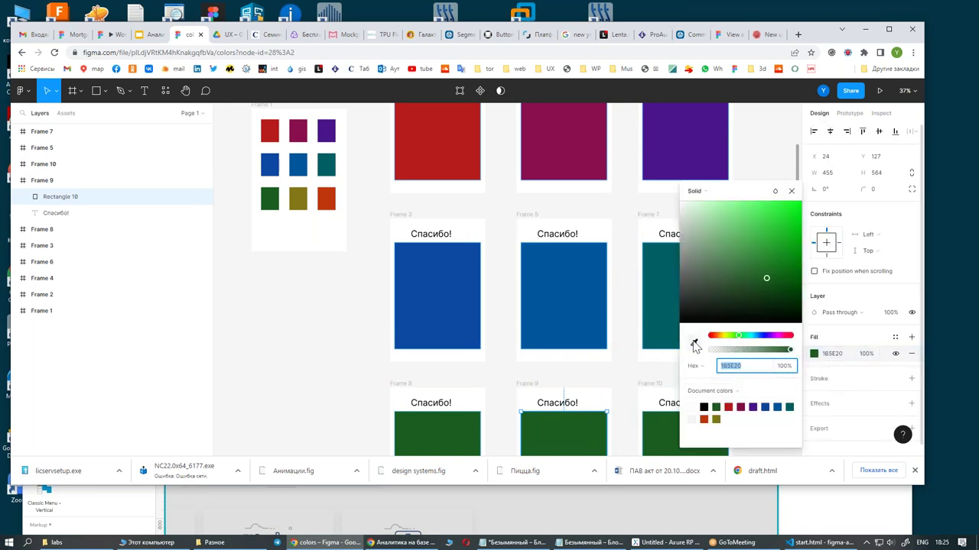
left_click(694, 342)
left_click(304, 202)
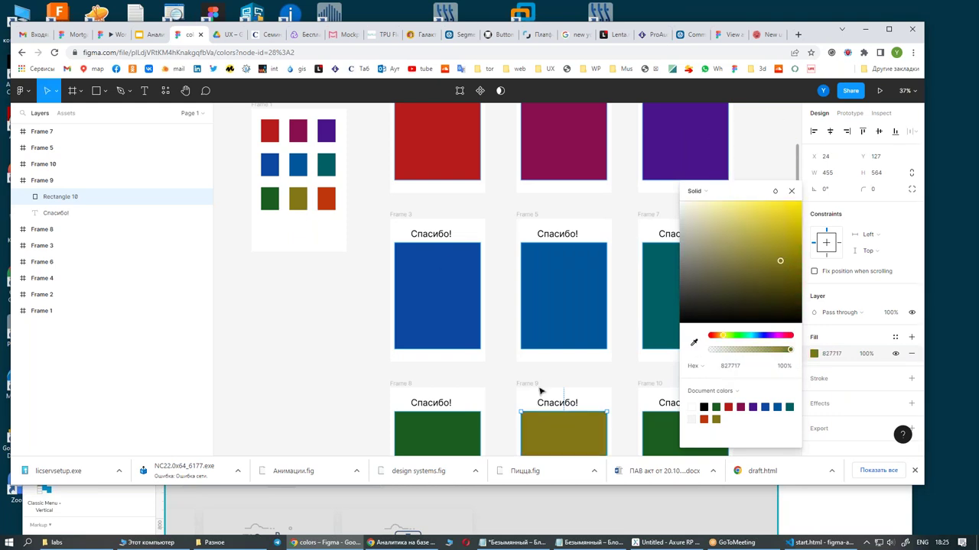
Recolour Frame 10's rectangle orange by sampling the orange swatch in Frame 1
left_click(662, 434)
left_click(815, 354)
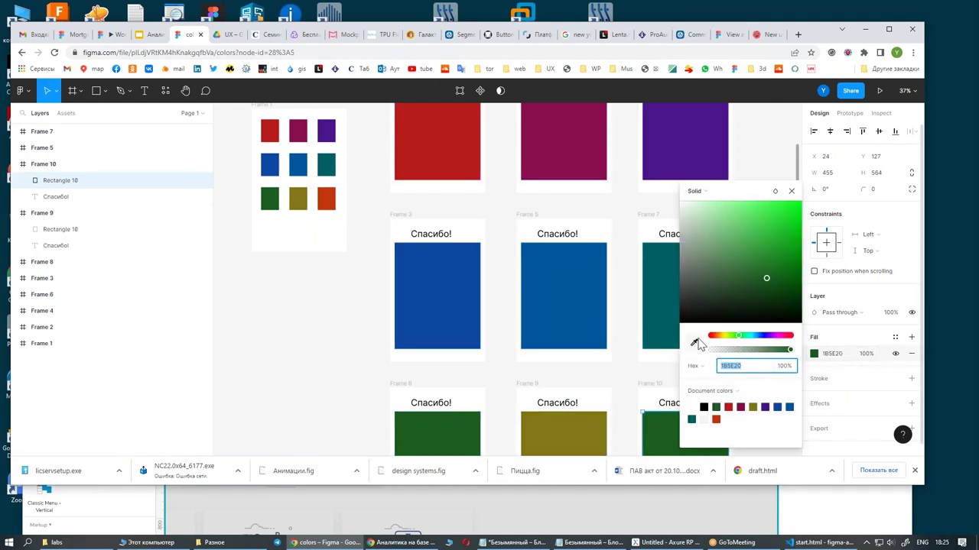
left_click(693, 342)
left_click(335, 200)
left_click(356, 345)
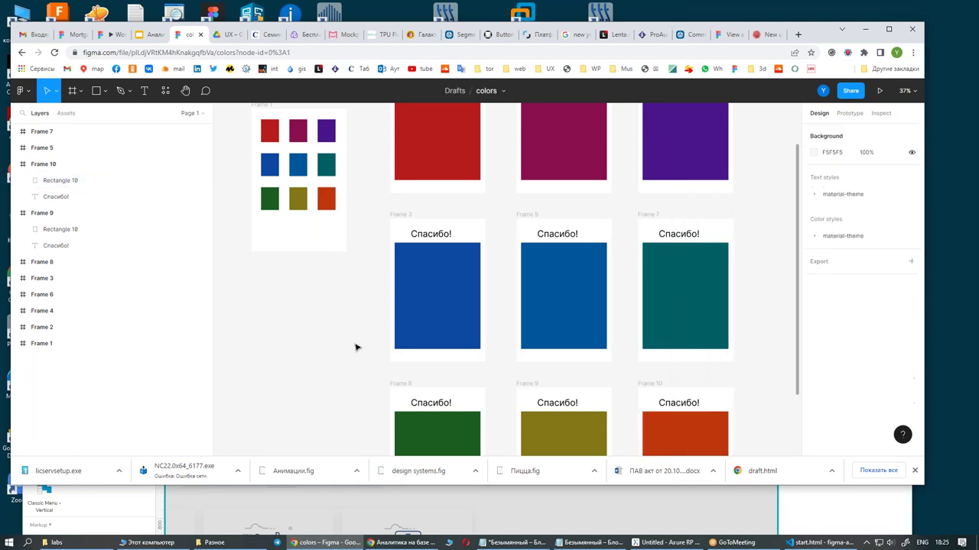
scroll(708, 299, "up", 1)
scroll(708, 300, "down", 2)
scroll(708, 300, "up", 2)
scroll(708, 300, "up", 5)
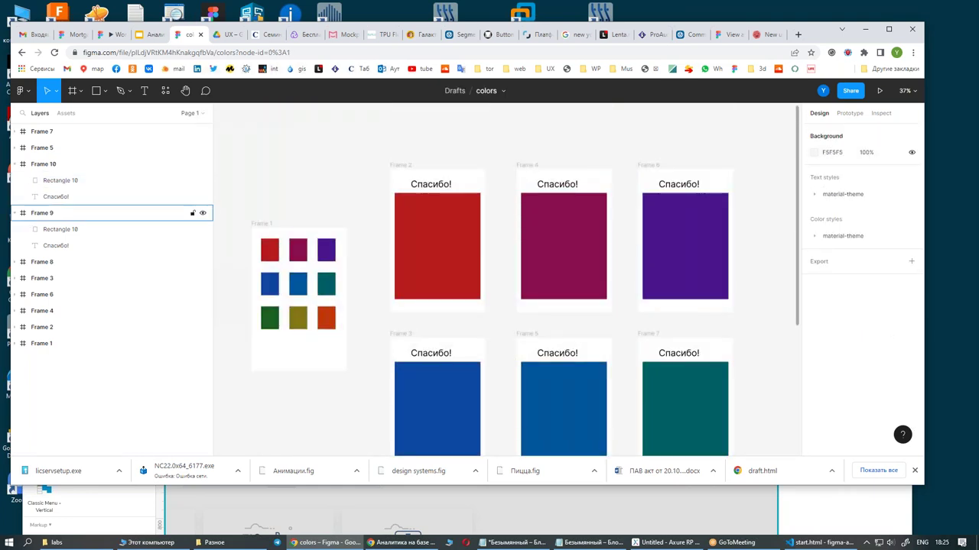
Prototype-link the top-row swatches: red to Frame 2, magenta to Frame 4, purple to Frame 6
left_click(269, 251)
left_click(849, 113)
left_click_drag(280, 251, 406, 228)
left_click(298, 252)
left_click_drag(306, 250, 546, 234)
left_click(326, 253)
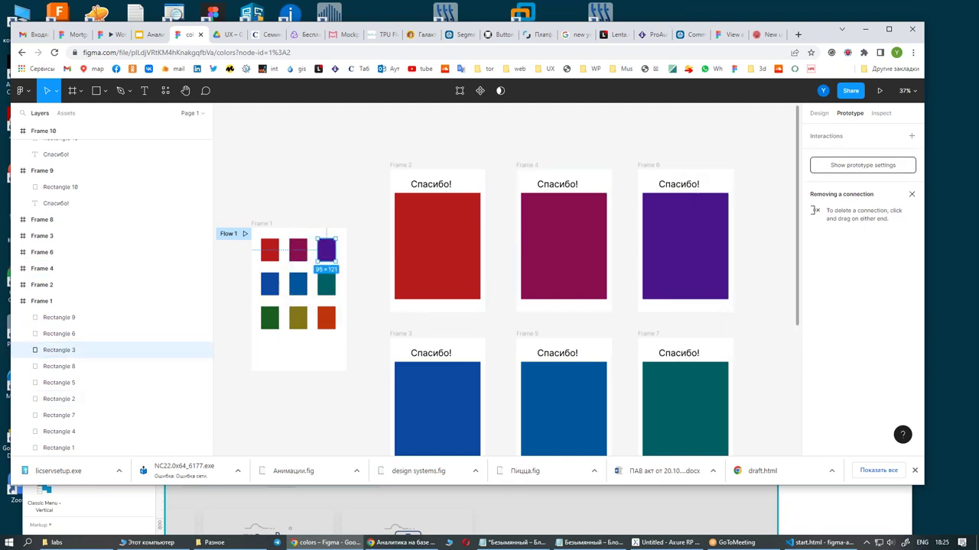
left_click_drag(334, 251, 673, 242)
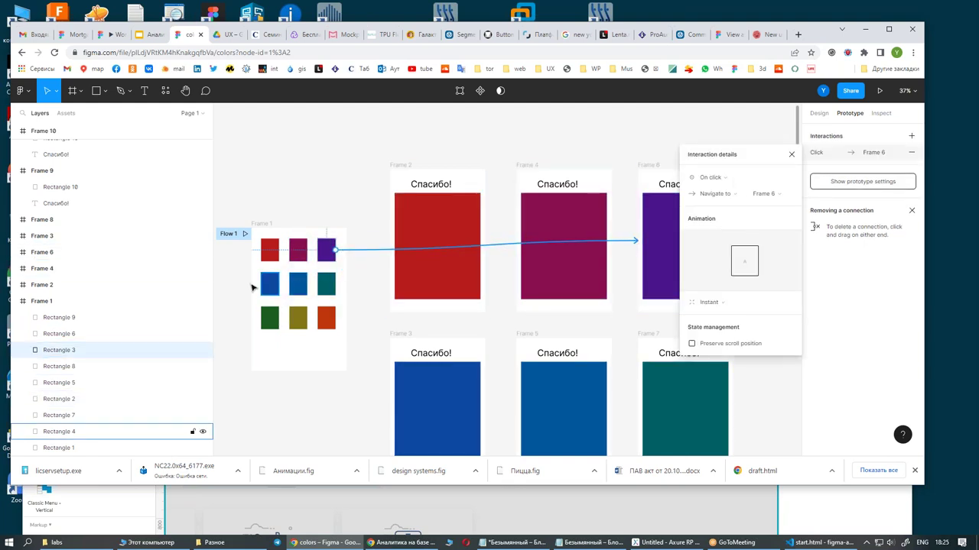
Link the middle-row swatches: dark blue to Frame 3, middle blue to Frame 5, teal to Frame 7
left_click(270, 284)
left_click_drag(279, 285, 408, 398)
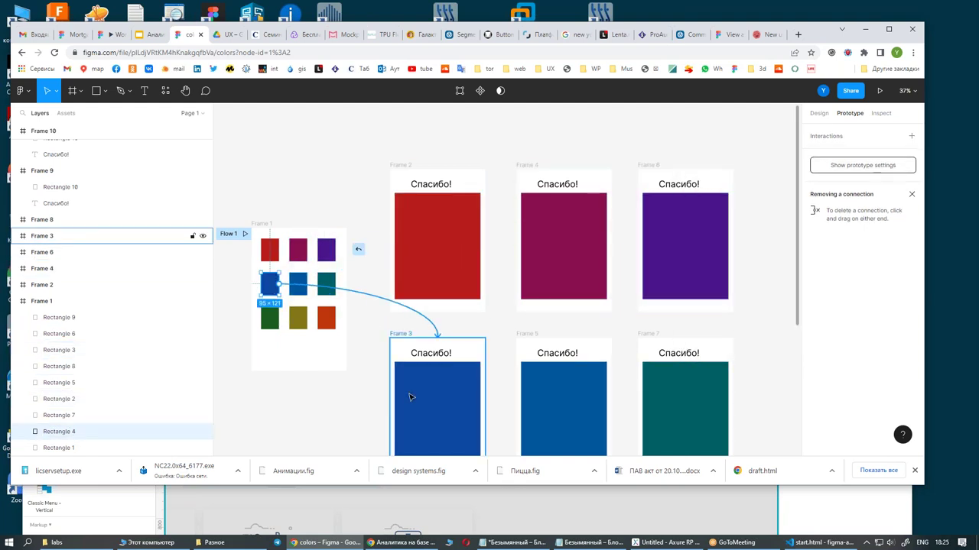
left_click(307, 289)
left_click_drag(307, 284, 524, 378)
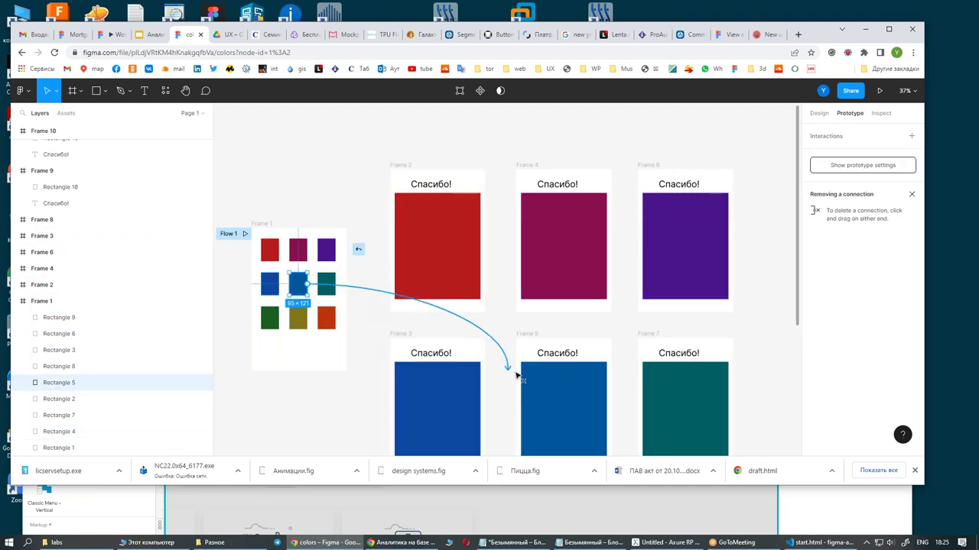
left_click(326, 284)
mouse_move(335, 285)
left_mouse_down()
mouse_move(548, 328)
mouse_move(661, 384)
left_mouse_up()
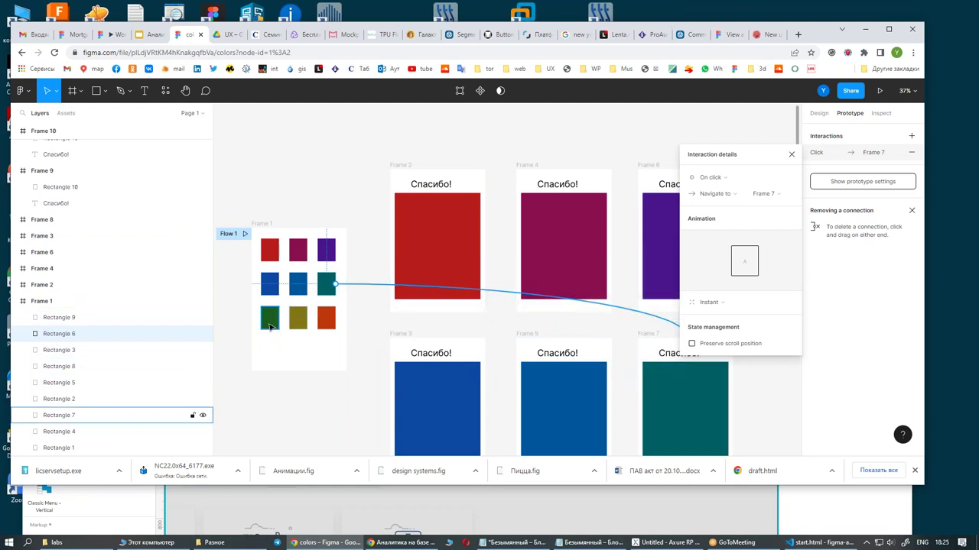
Link the bottom-row swatches: green to Frame 8, olive to Frame 9, orange to Frame 10
left_click(269, 318)
scroll(324, 335, "down", 2)
scroll(326, 335, "down", 2)
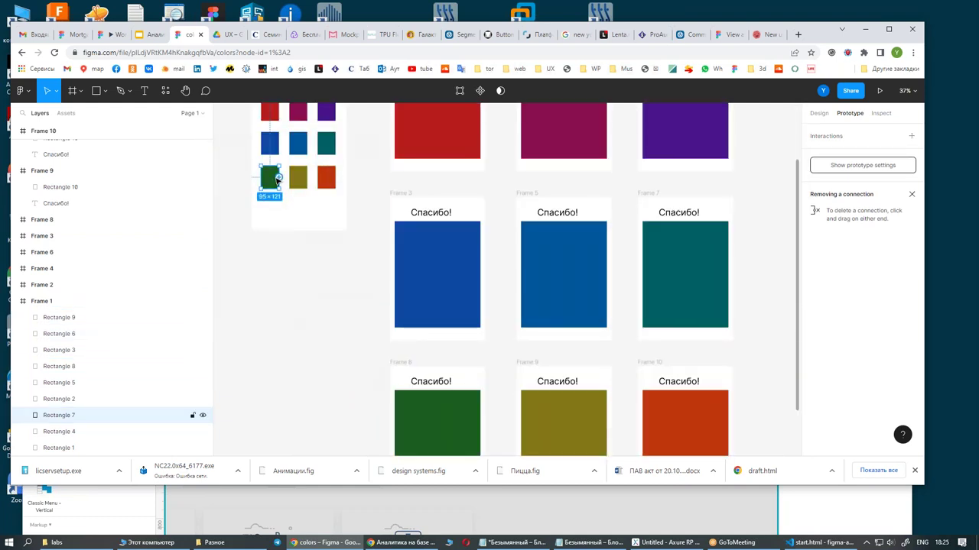
left_click_drag(278, 177, 436, 375)
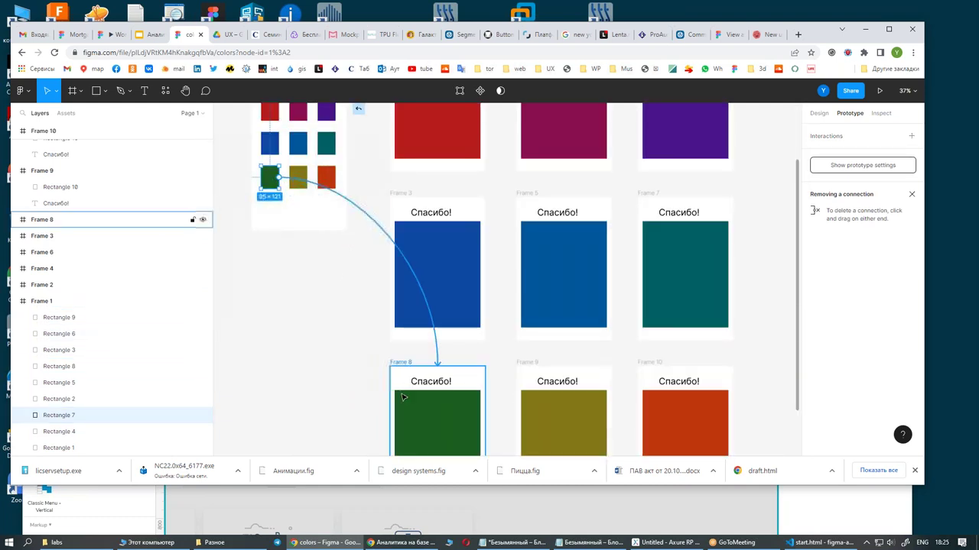
left_click(302, 175)
left_click_drag(309, 179, 560, 396)
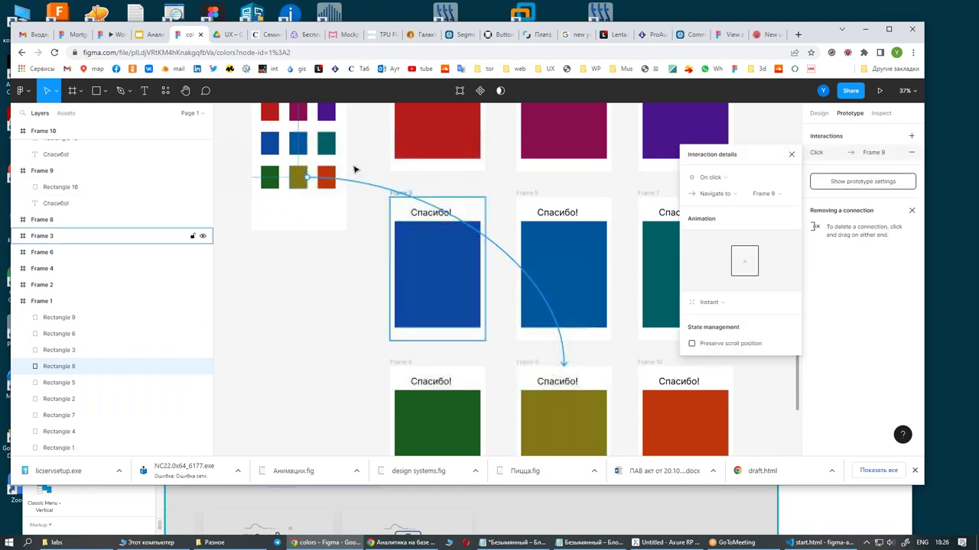
left_click(326, 177)
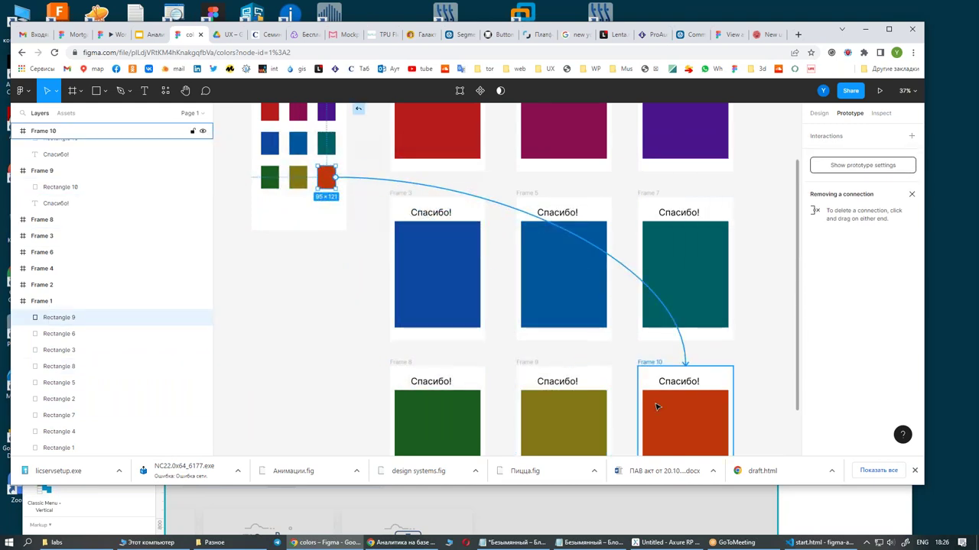
left_click_drag(336, 178, 652, 405)
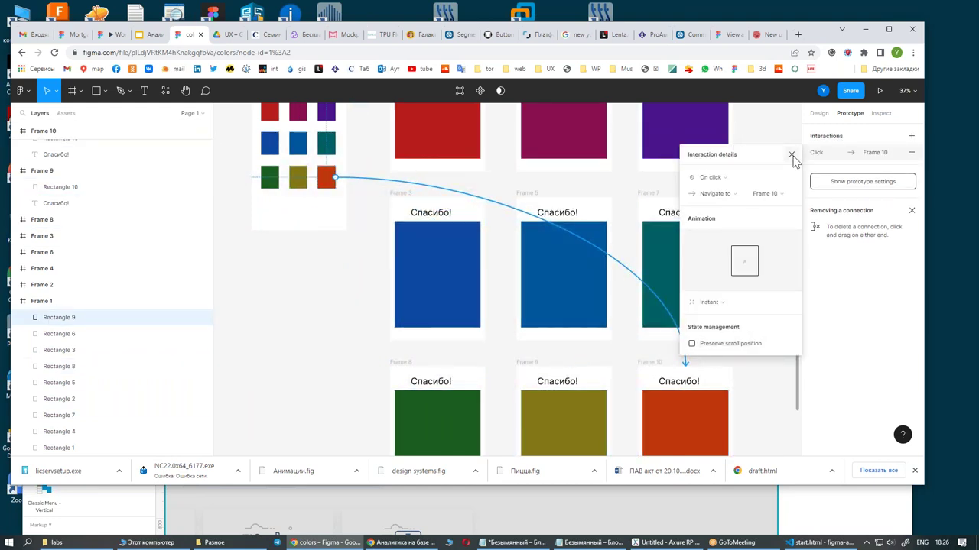
Close the interaction details and select Frame 1 to review its connections
left_click(792, 155)
scroll(736, 208, "up", 1)
scroll(736, 208, "up", 2)
scroll(738, 209, "up", 1)
left_click(262, 186)
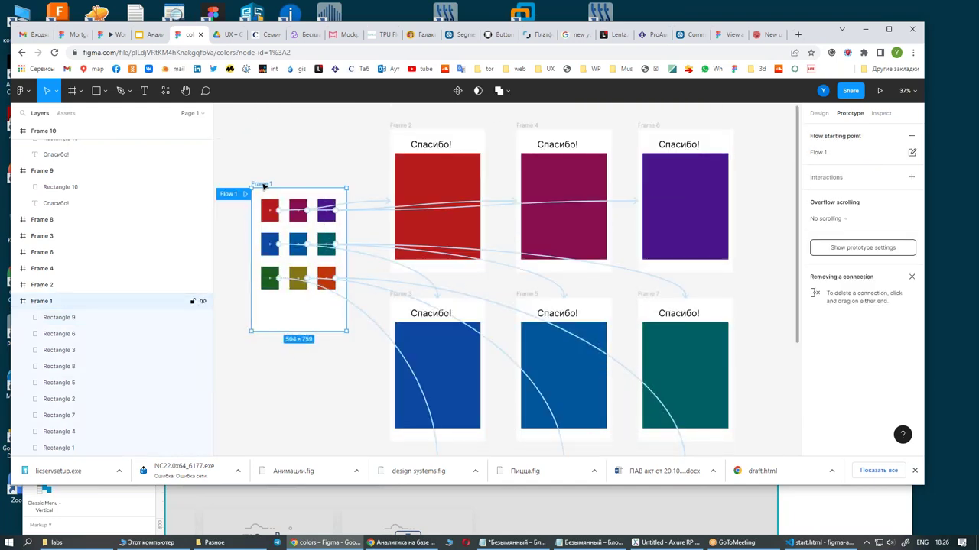
left_click(879, 91)
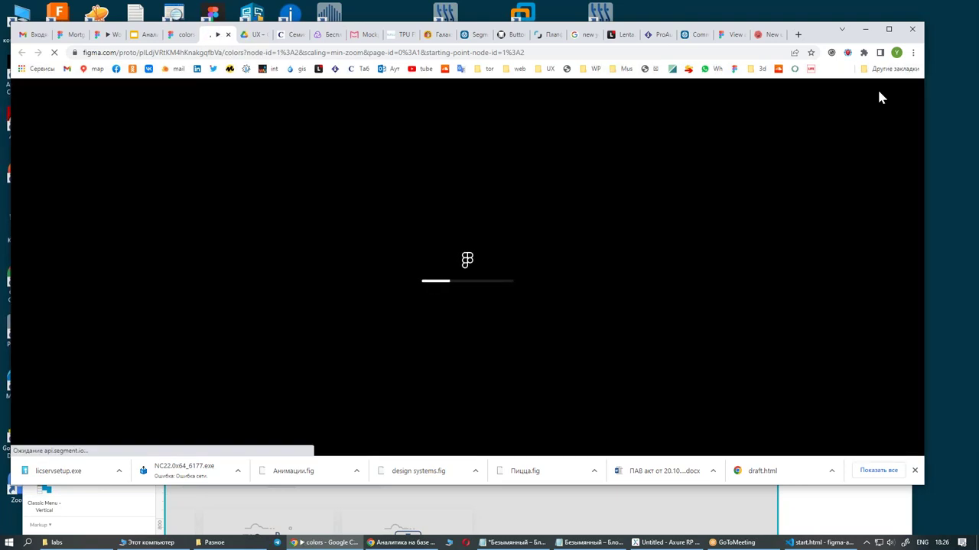
left_click(380, 153)
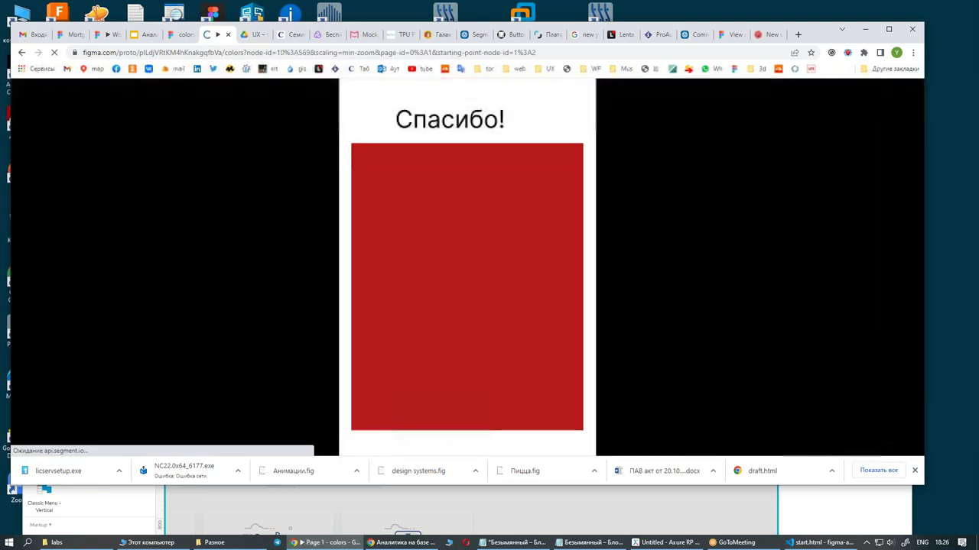
left_click(385, 153)
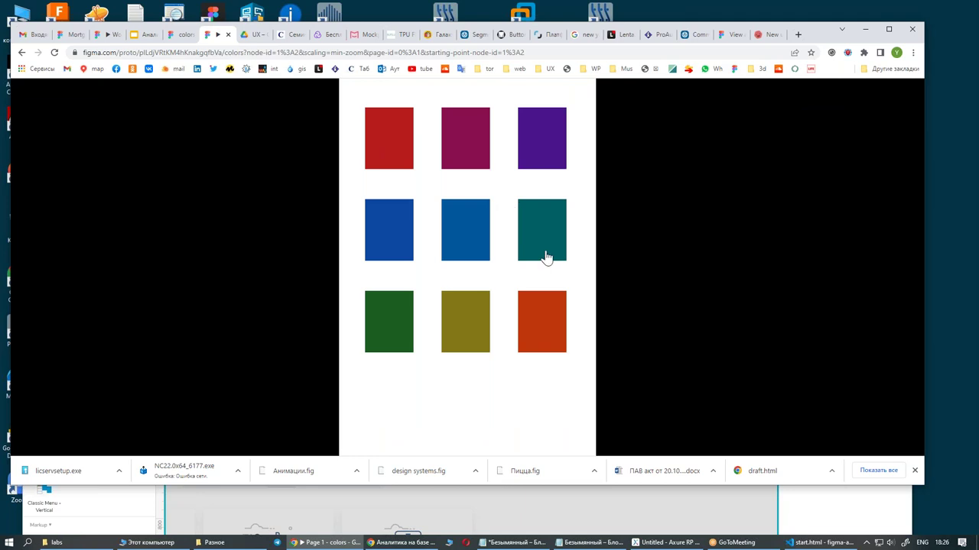
left_click(543, 254)
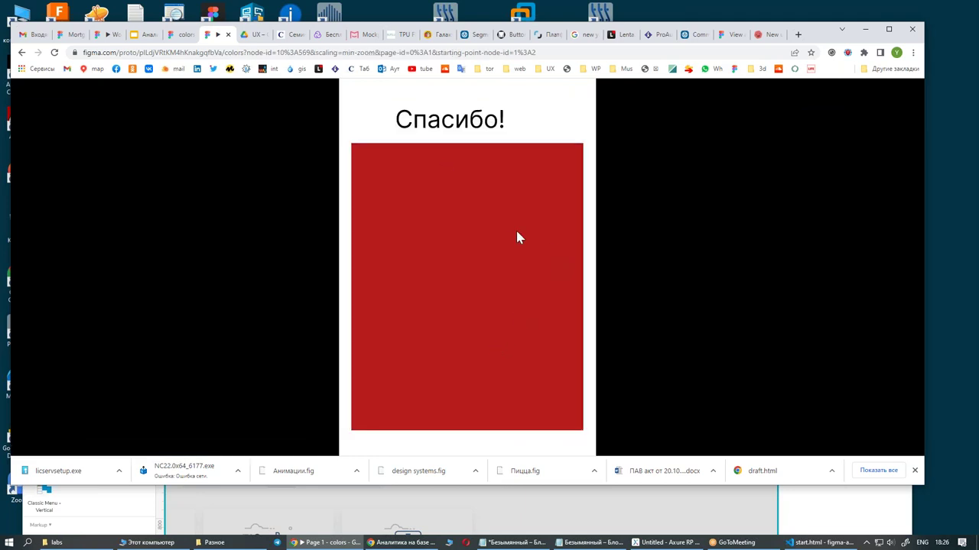
left_click(517, 233)
left_click(473, 320)
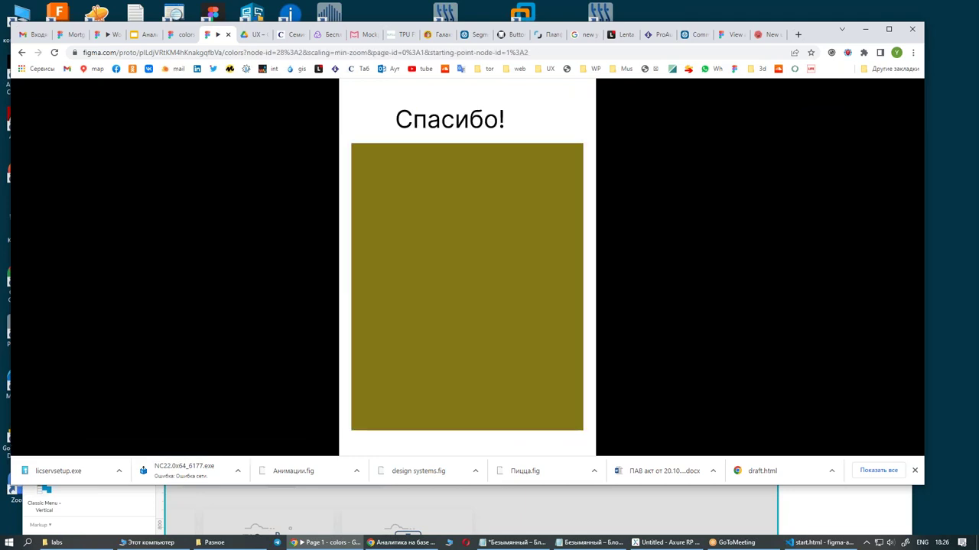
left_click(227, 35)
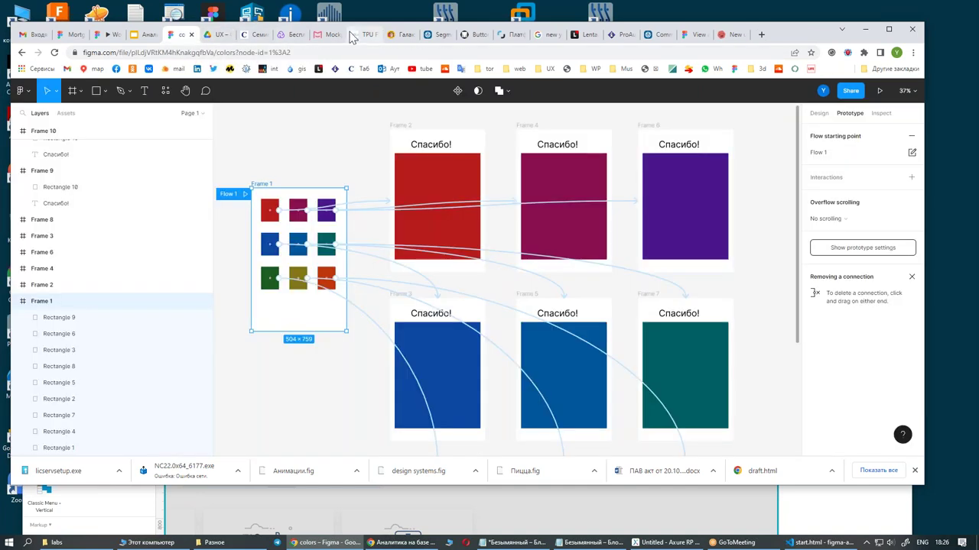
Add a Prototype task section and enter the instruction 'Проба вьюора цвета'
left_click(709, 34)
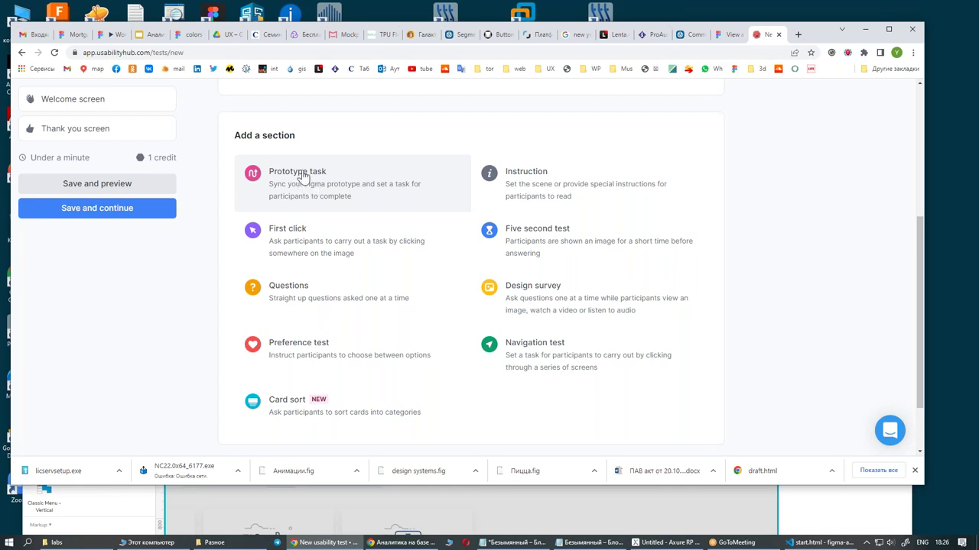
left_click(296, 177)
left_click(260, 217)
type("Проба выюора цвета")
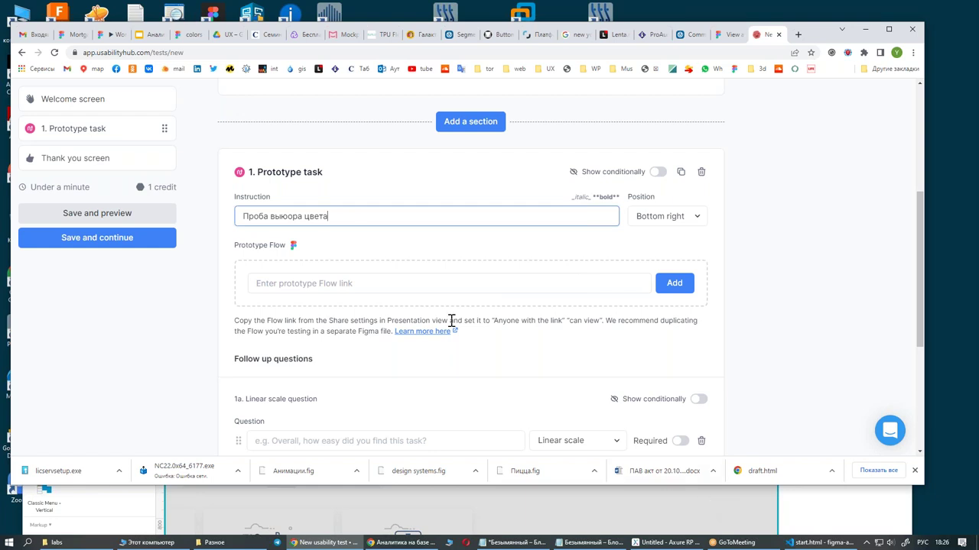
Copy the colors prototype's share link from Figma's Present view into UsabilityHub's prototype link field
left_click(728, 35)
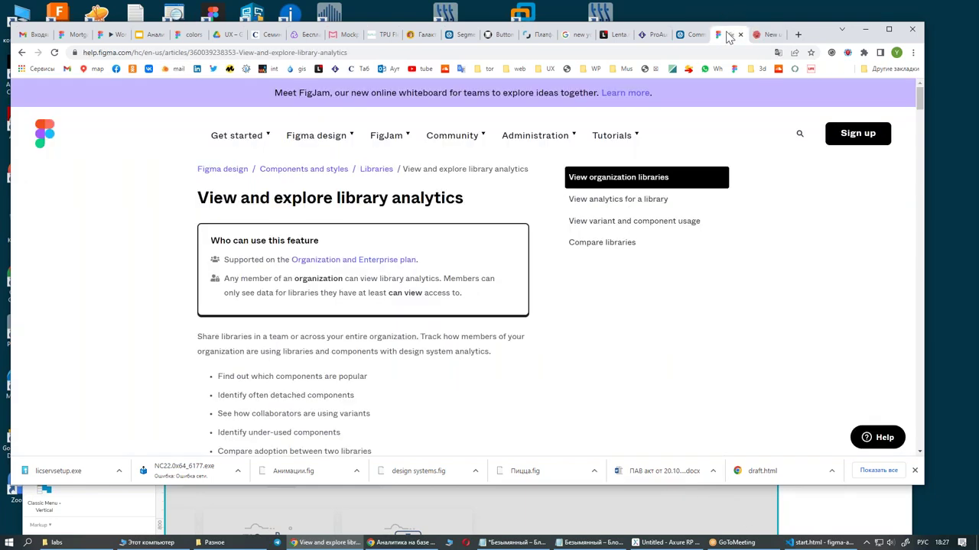
left_click(69, 35)
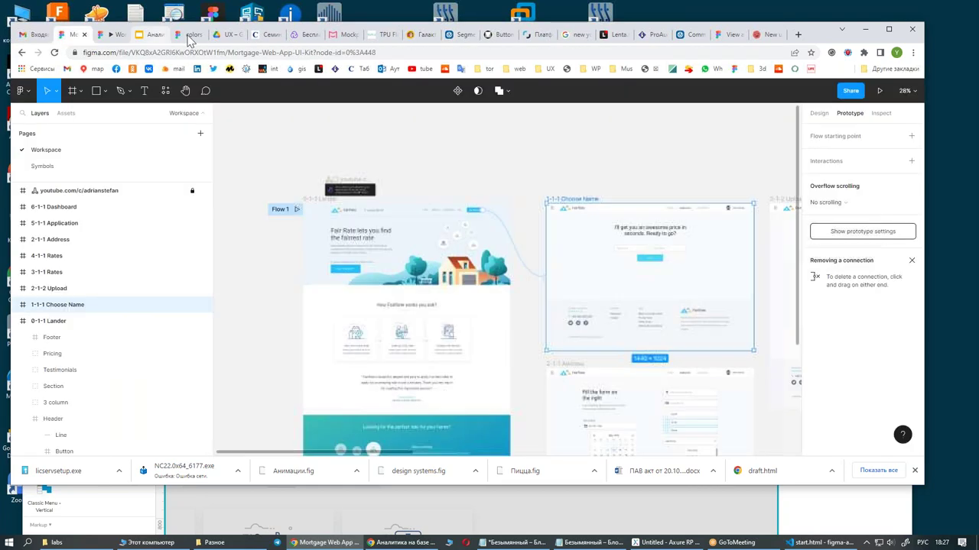
left_click(189, 34)
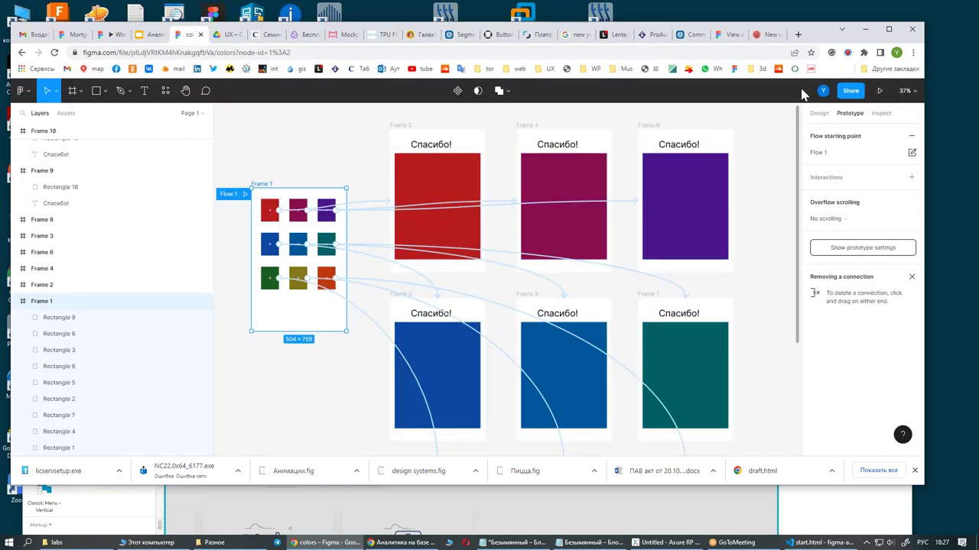
left_click(881, 93)
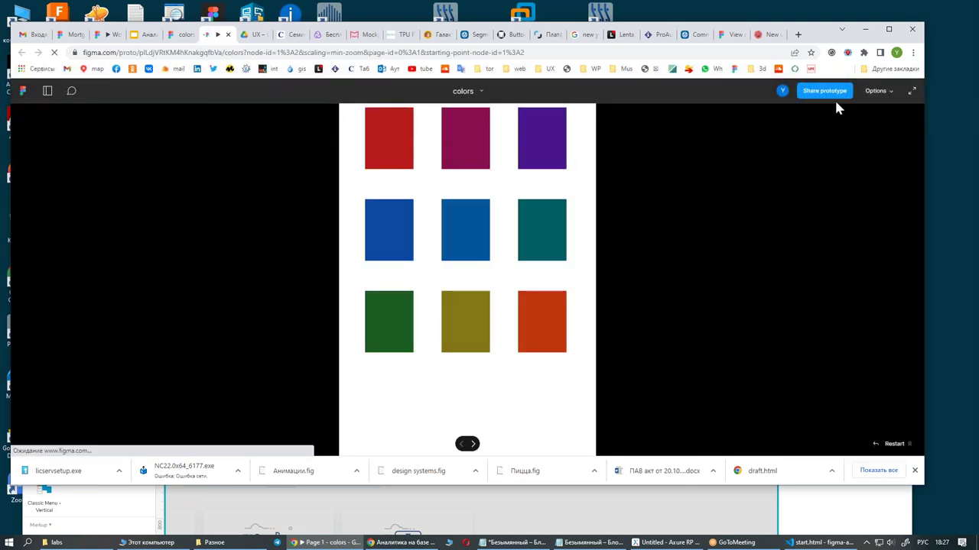
left_click(802, 95)
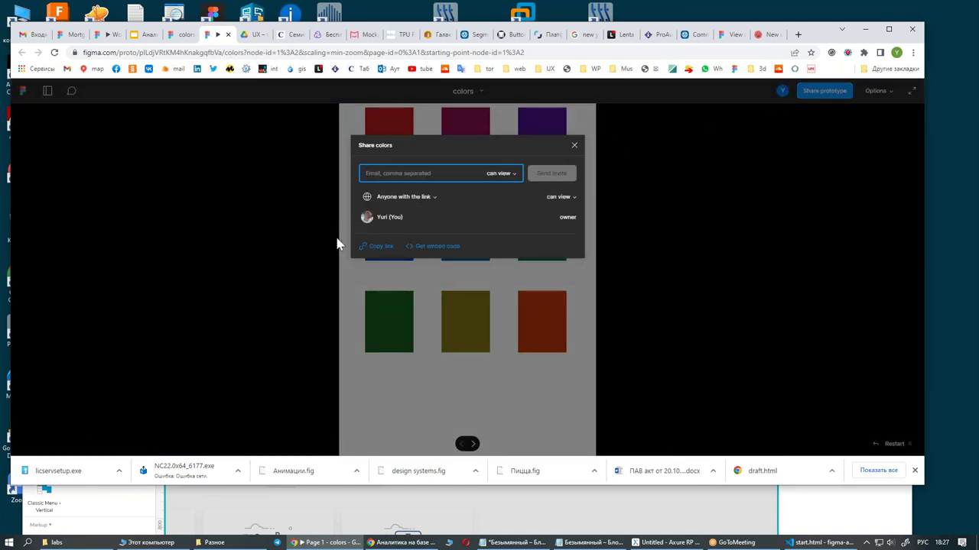
left_click(381, 246)
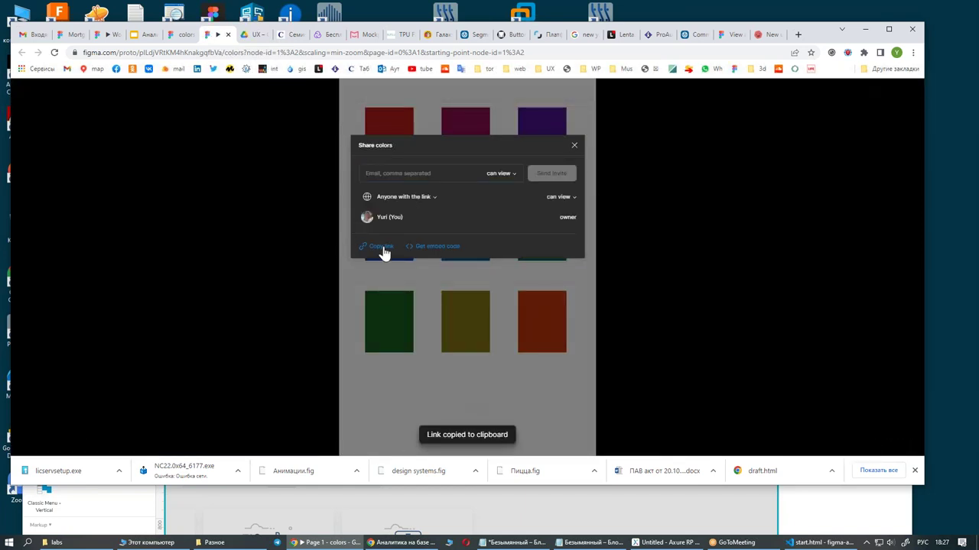
left_click(574, 145)
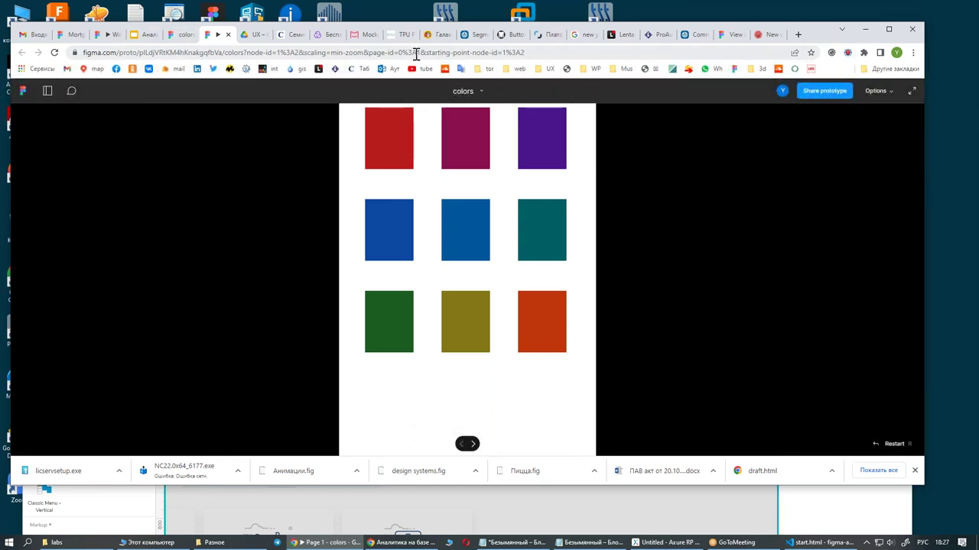
left_click(765, 35)
left_click(369, 280)
Attach the pasted 'colors' Figma prototype flow to the task and fix a typo in the instruction
key("ctrl+v")
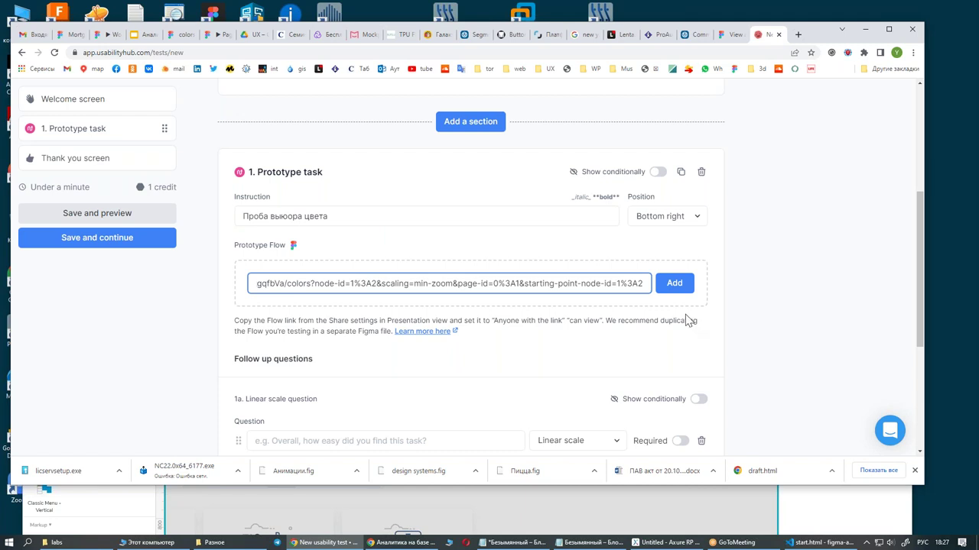
left_click(675, 284)
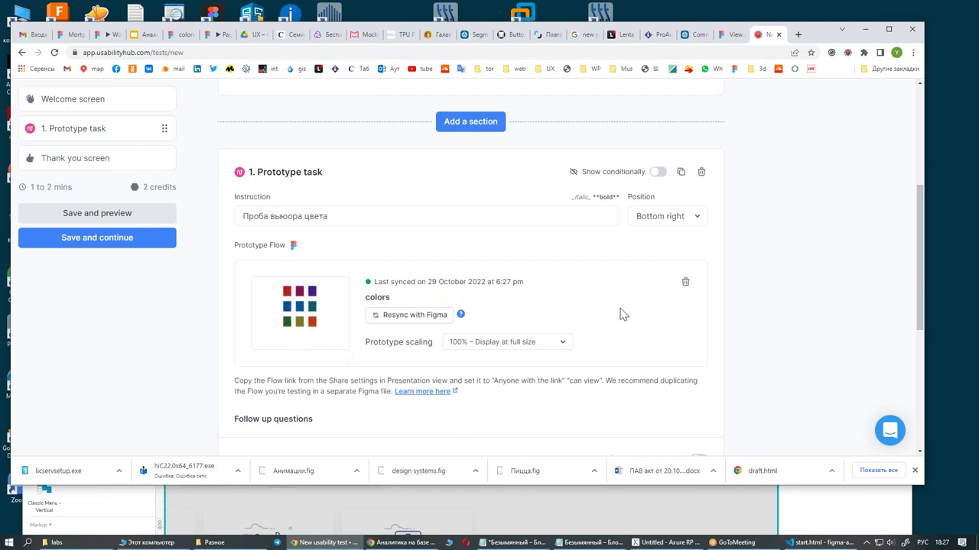
left_click_drag(282, 217, 290, 217)
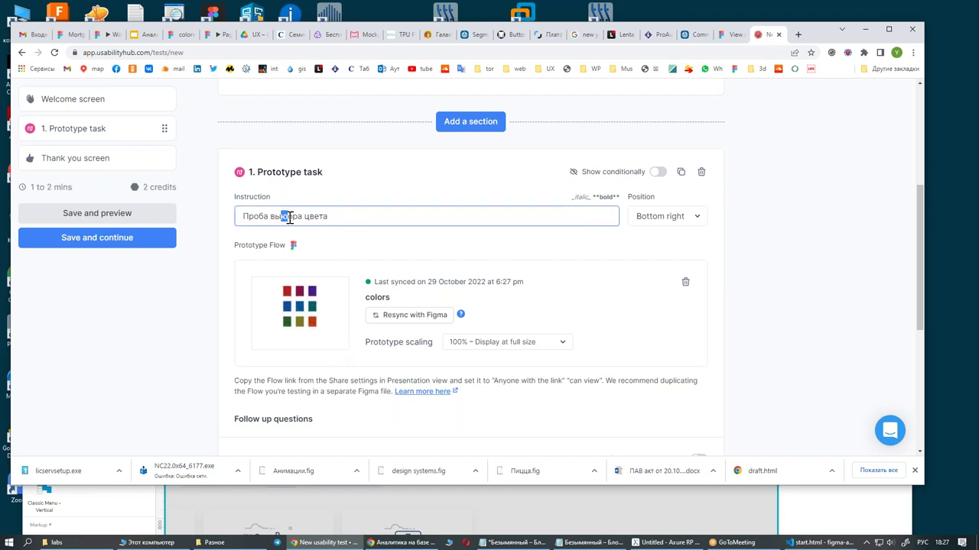
type("б")
Review the test setup and edit the test name field at the top
scroll(723, 219, "down", 2)
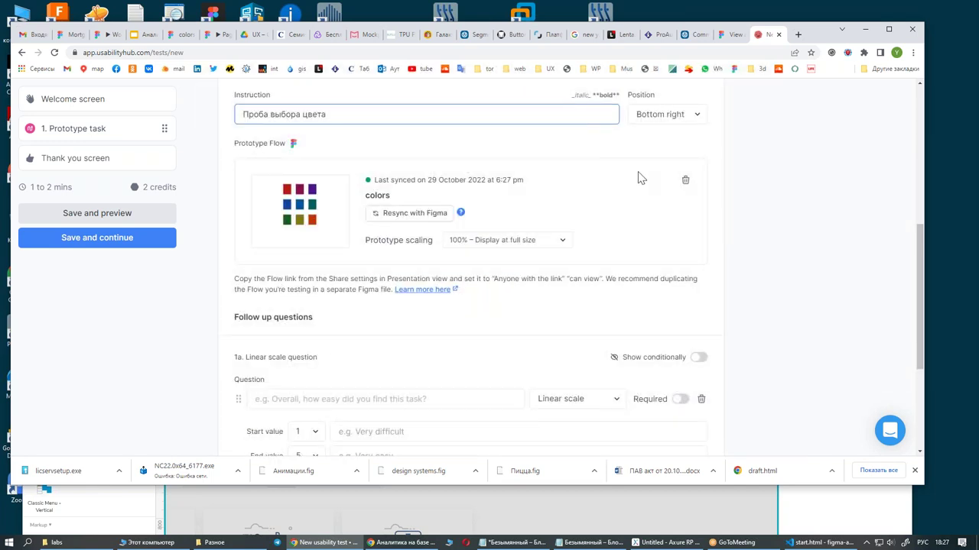
scroll(409, 275, "up", 1)
scroll(428, 260, "down", 2)
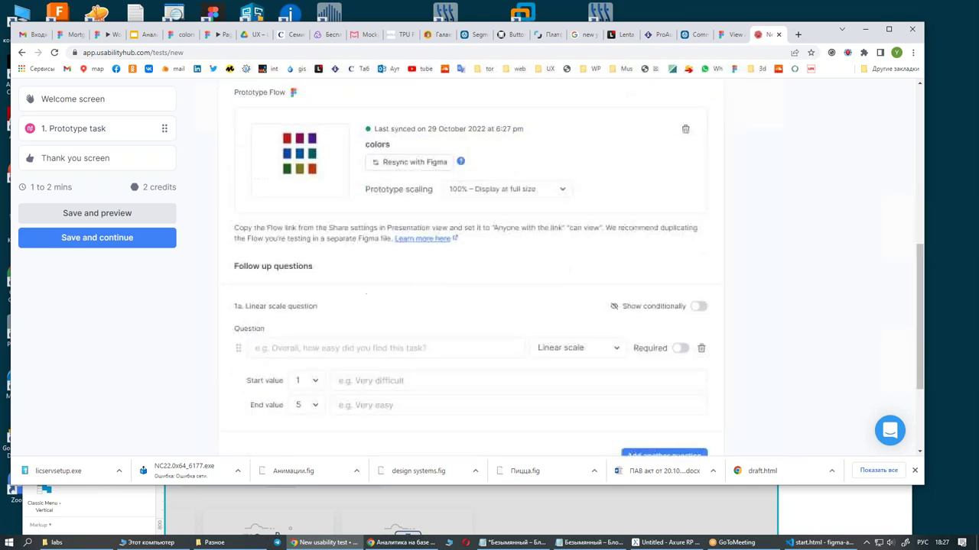
scroll(566, 305, "up", 3)
scroll(567, 305, "up", 1)
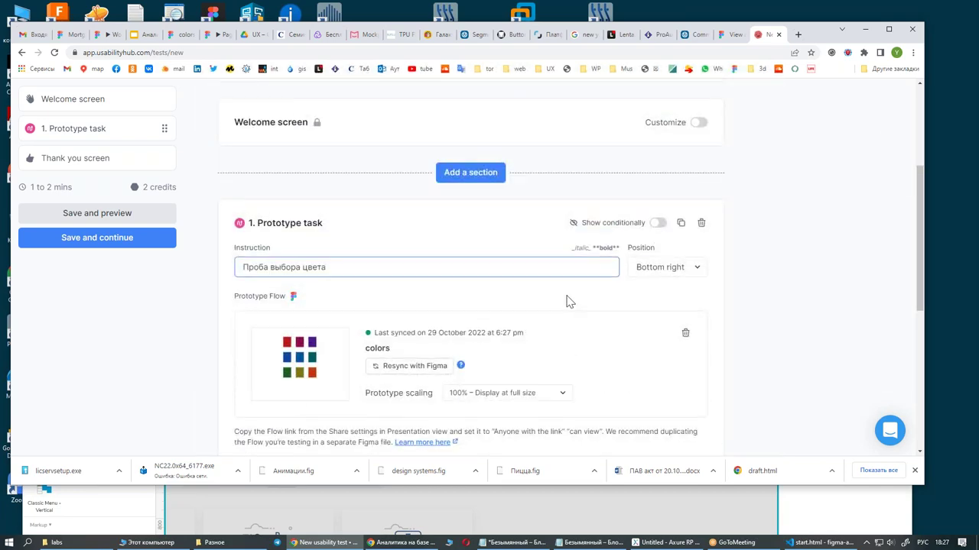
scroll(567, 302, "up", 3)
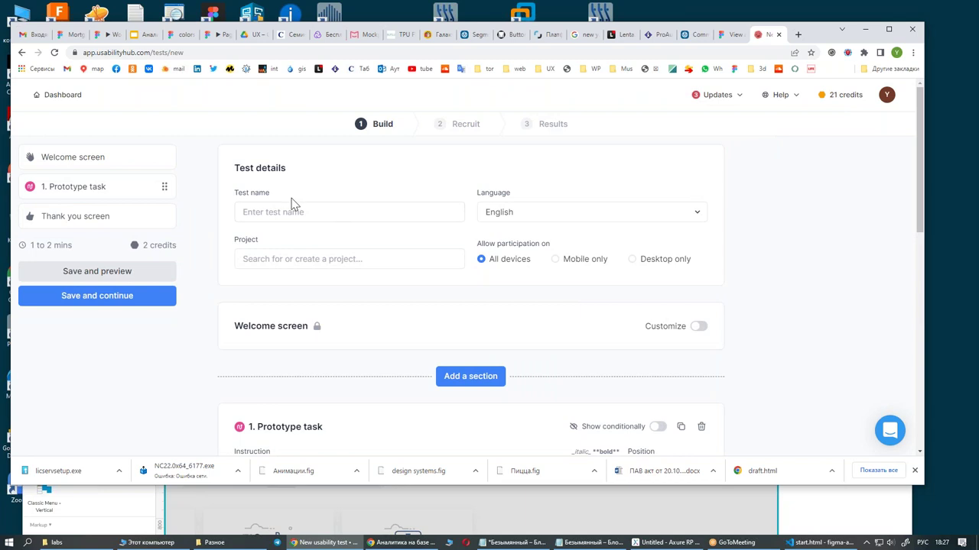
left_click(283, 214)
scroll(354, 290, "down", 2)
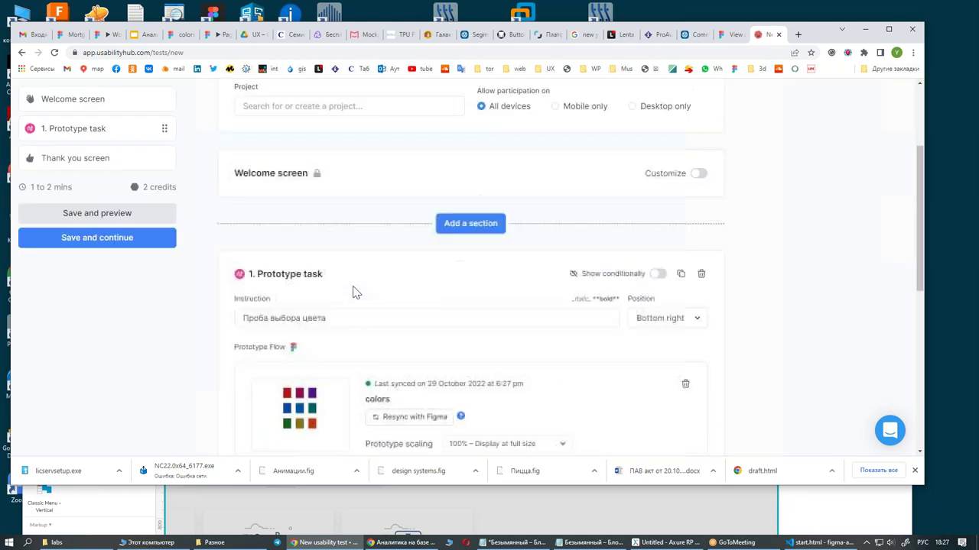
left_click_drag(340, 319, 206, 321)
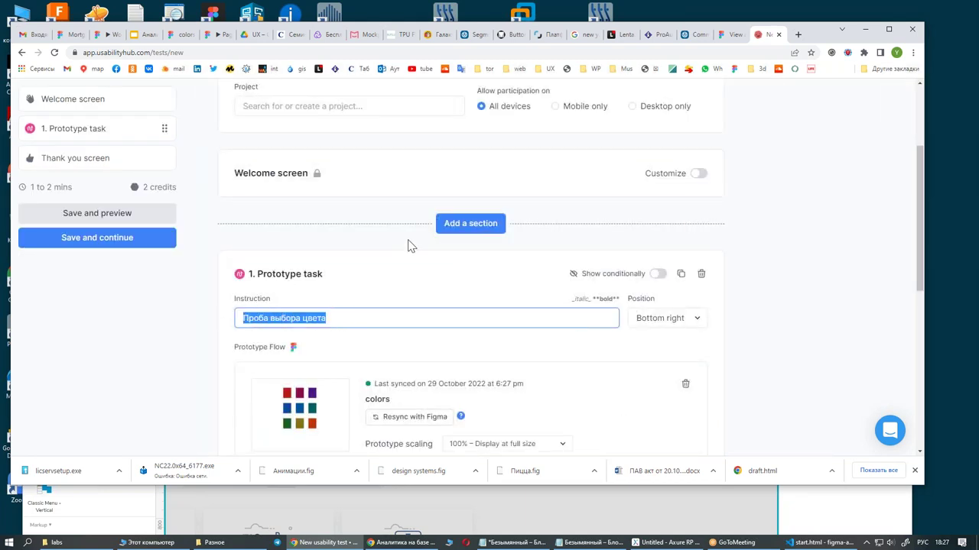
scroll(409, 245, "up", 2)
Set the test language to Russian and go down to the 1–5 linear scale follow-up question
left_click(535, 212)
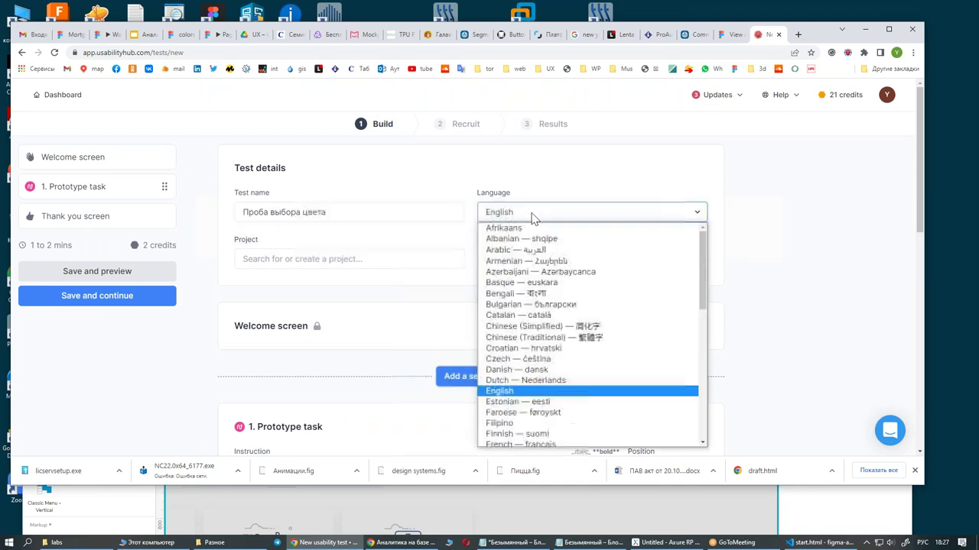
scroll(578, 375, "down", 2)
scroll(579, 376, "down", 5)
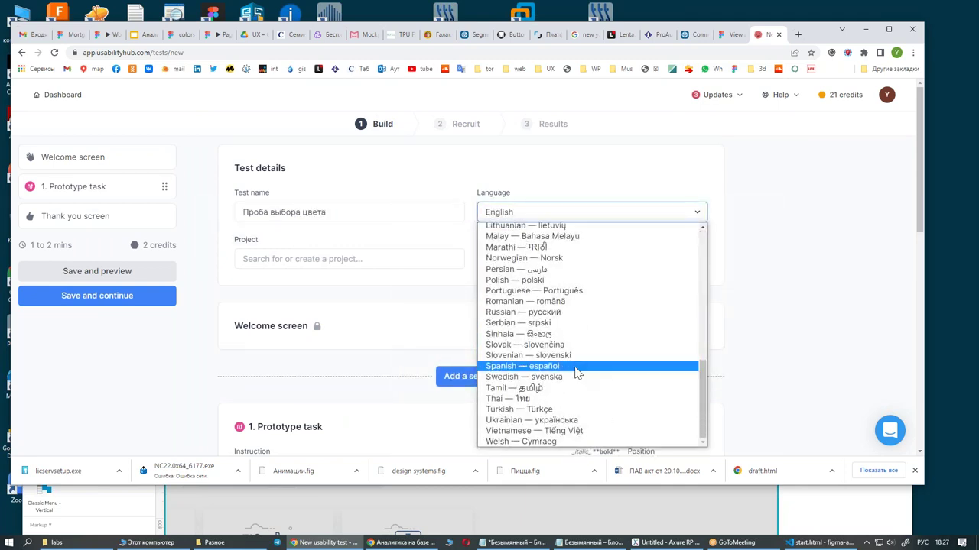
left_click(523, 312)
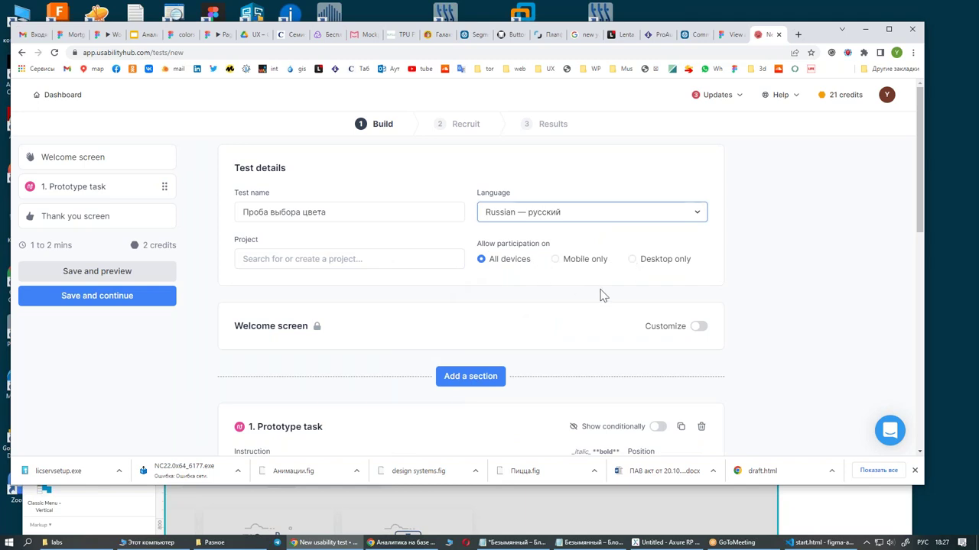
scroll(601, 295, "down", 1)
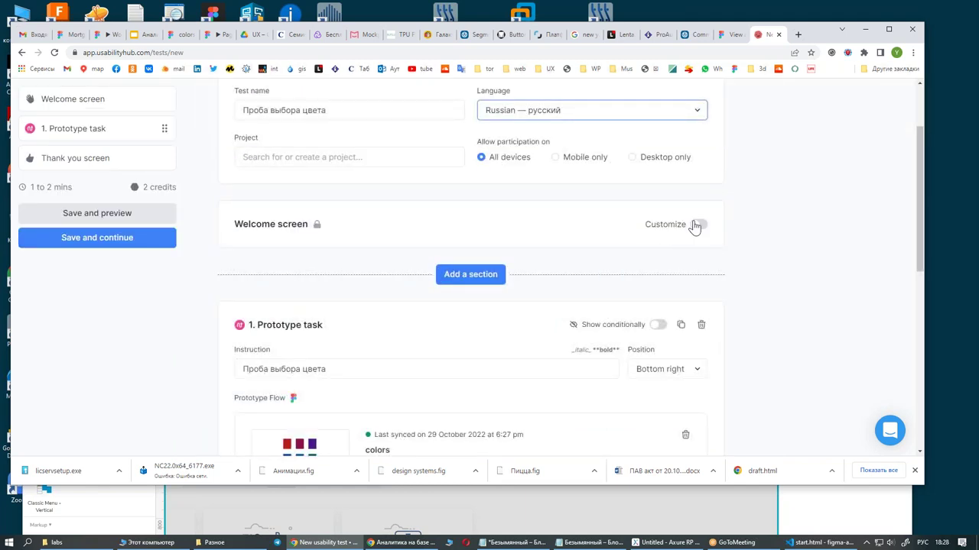
scroll(638, 272, "down", 2)
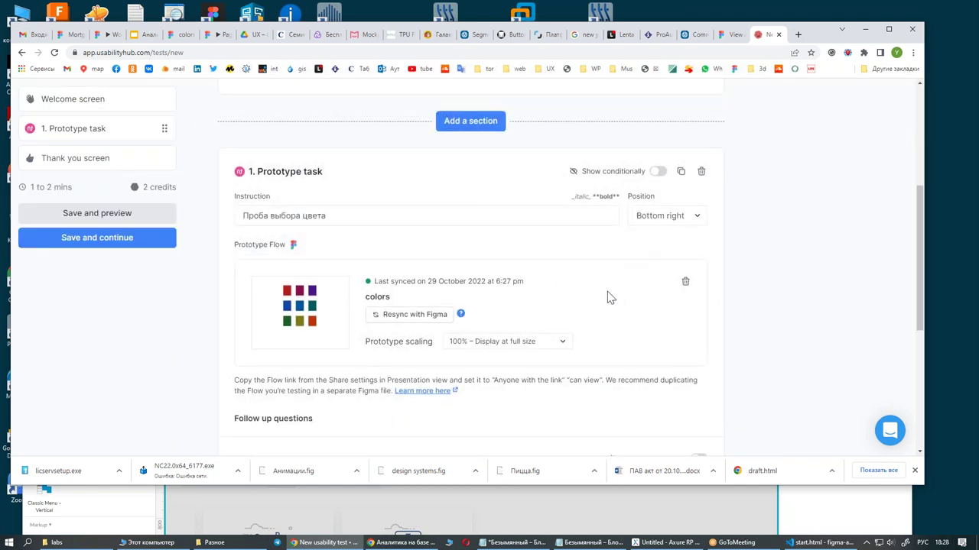
scroll(609, 297, "down", 1)
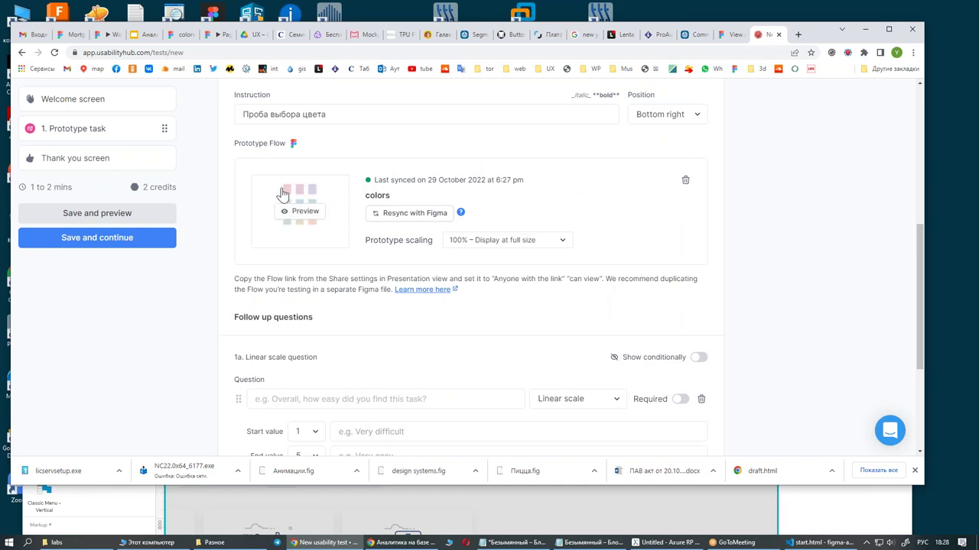
scroll(588, 292, "down", 2)
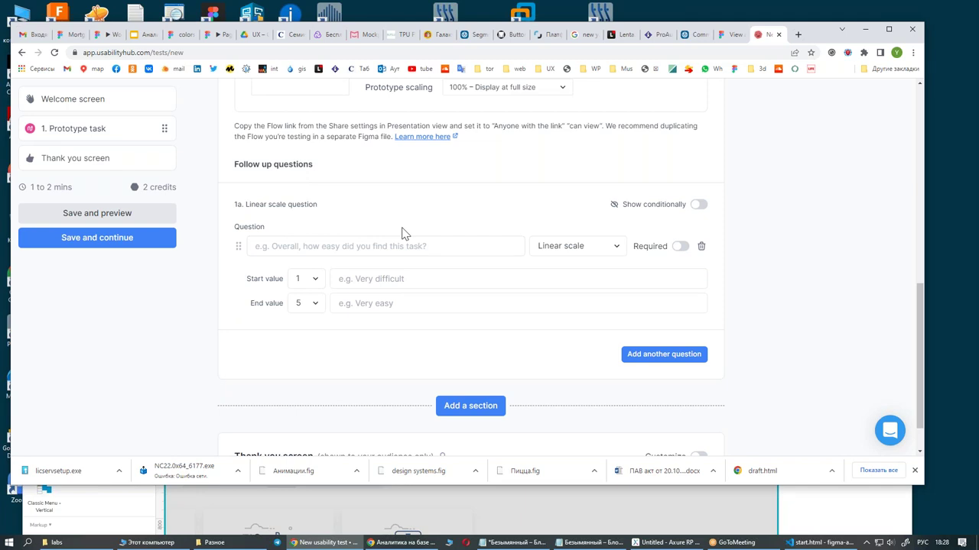
Change the follow-up question type from Linear scale to Single Choice
left_click(279, 247)
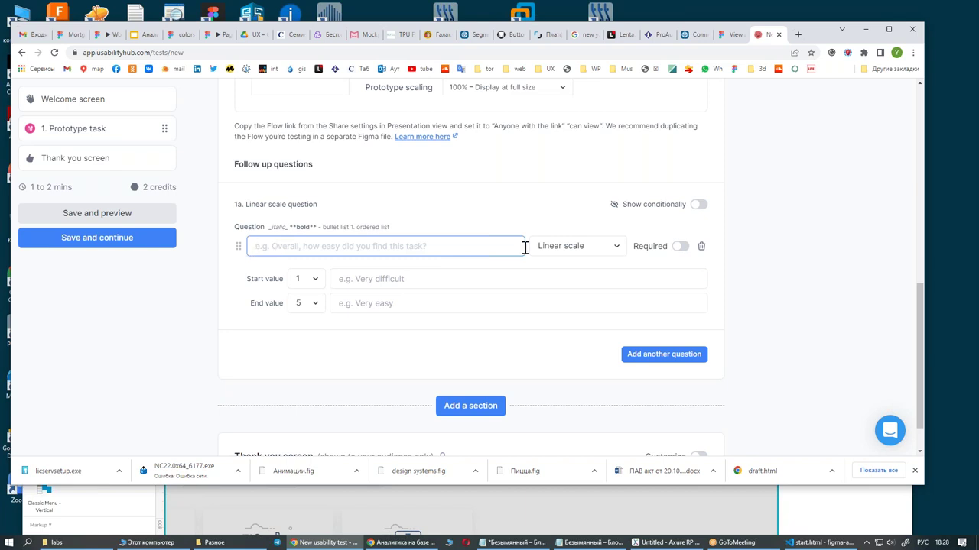
left_click(594, 246)
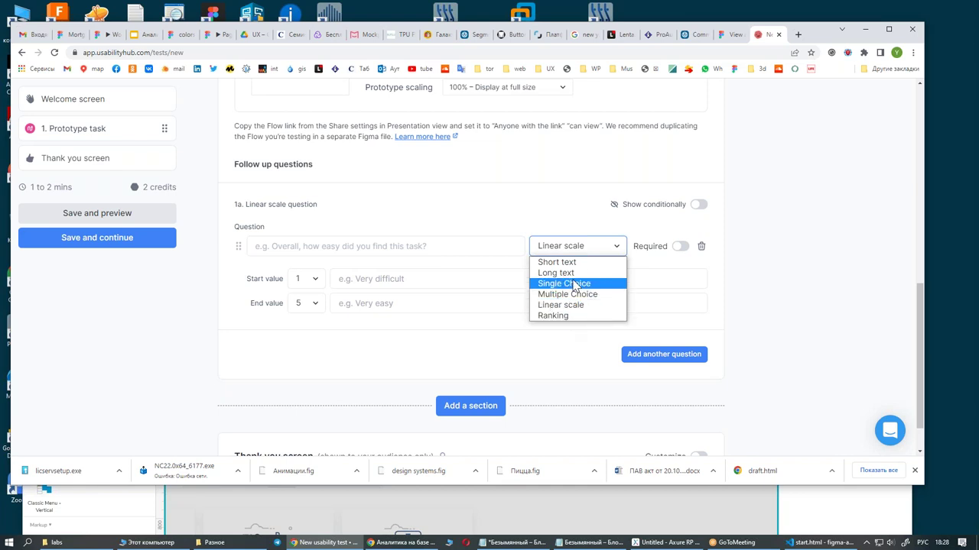
left_click(571, 284)
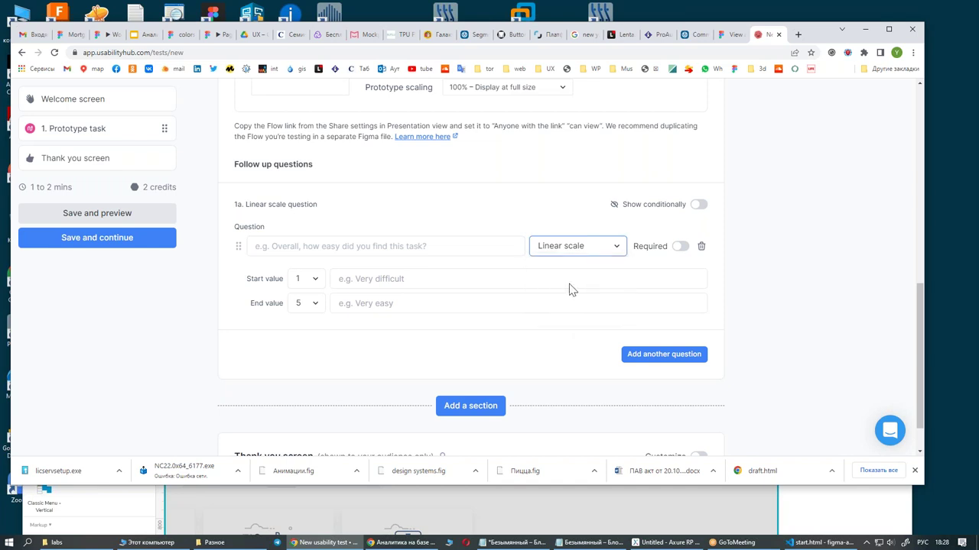
Enter the question 'Был ли в этом списке ваш любимый увет?' with answers да and нет
left_click(288, 245)
type("Был ли в этом списке ваш любимый увет?")
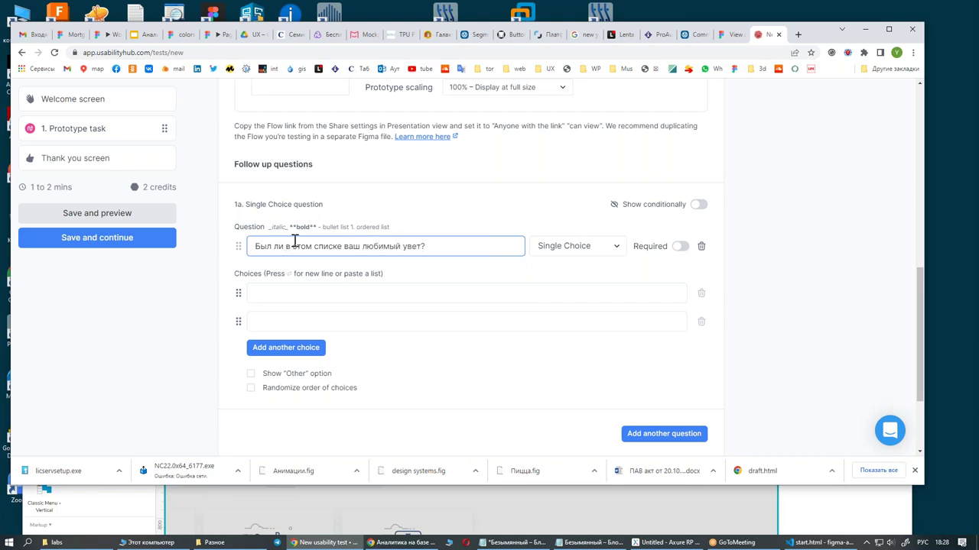
left_click(341, 294)
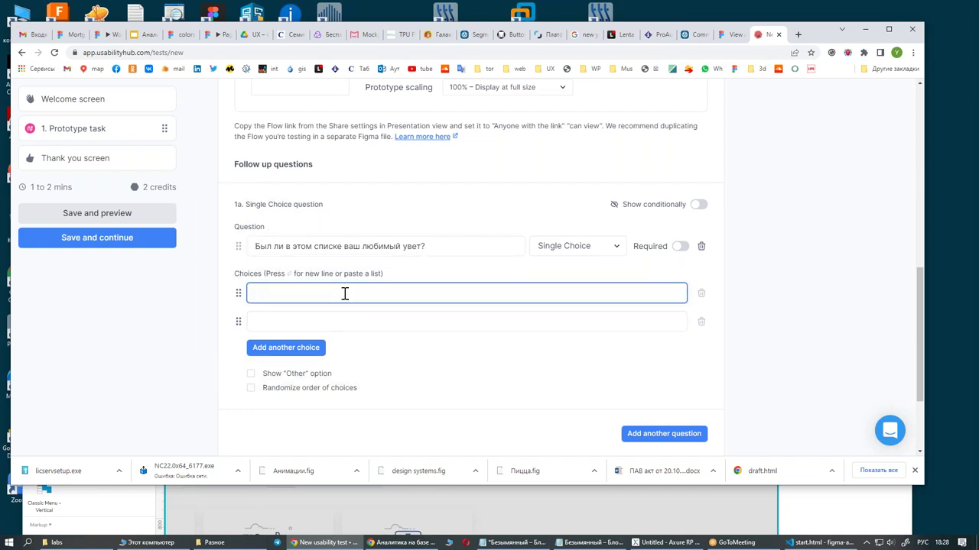
type("да")
left_click(347, 325)
type("нет")
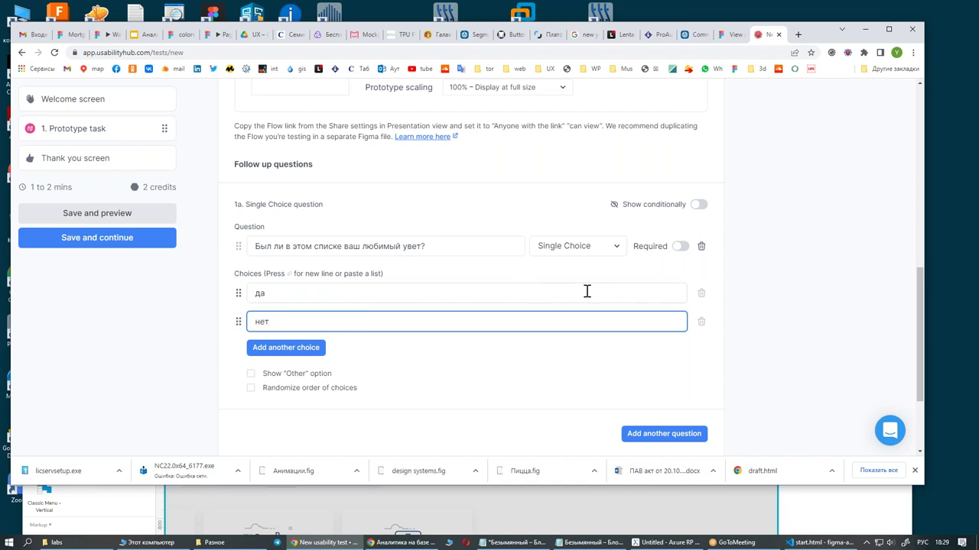
scroll(587, 291, "up", 3)
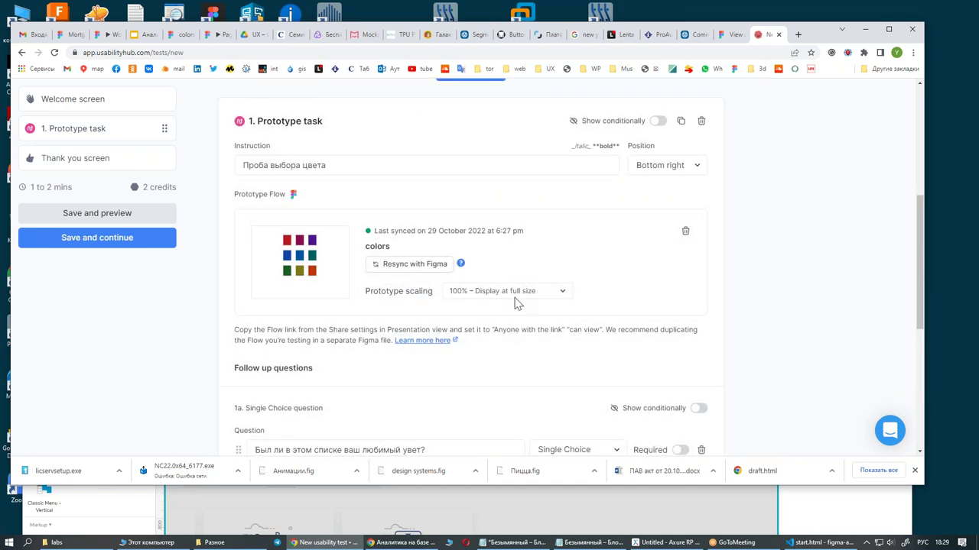
scroll(409, 257, "up", 2)
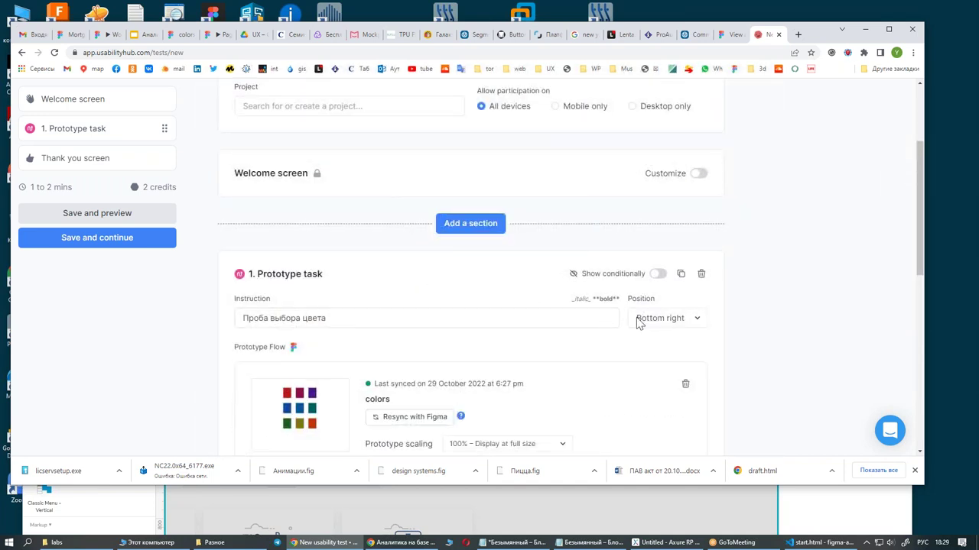
scroll(634, 324, "down", 2)
scroll(617, 321, "down", 2)
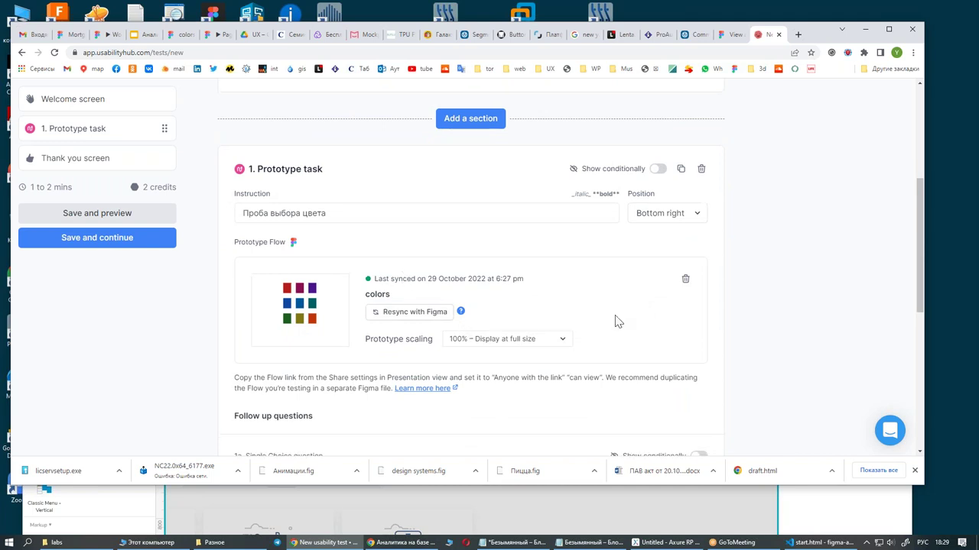
scroll(618, 321, "down", 2)
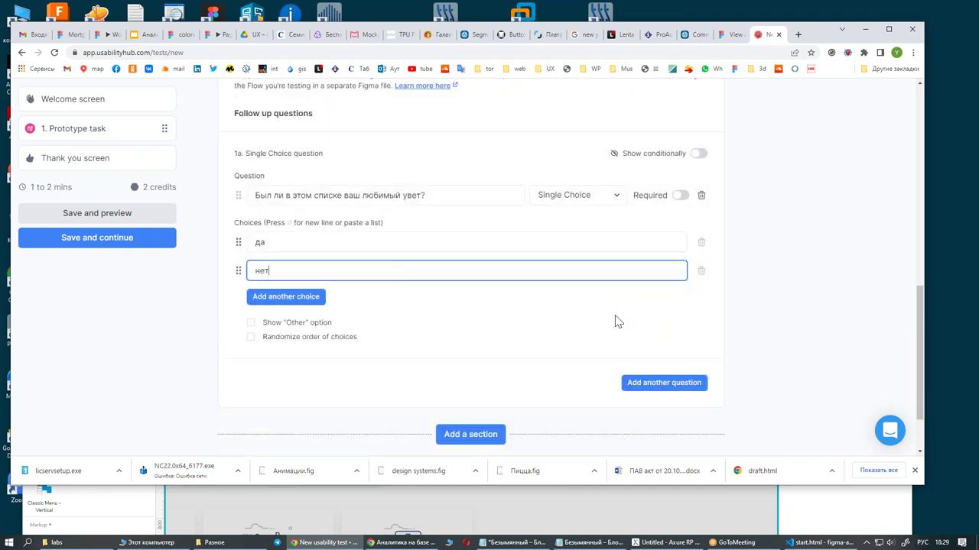
scroll(618, 322, "down", 1)
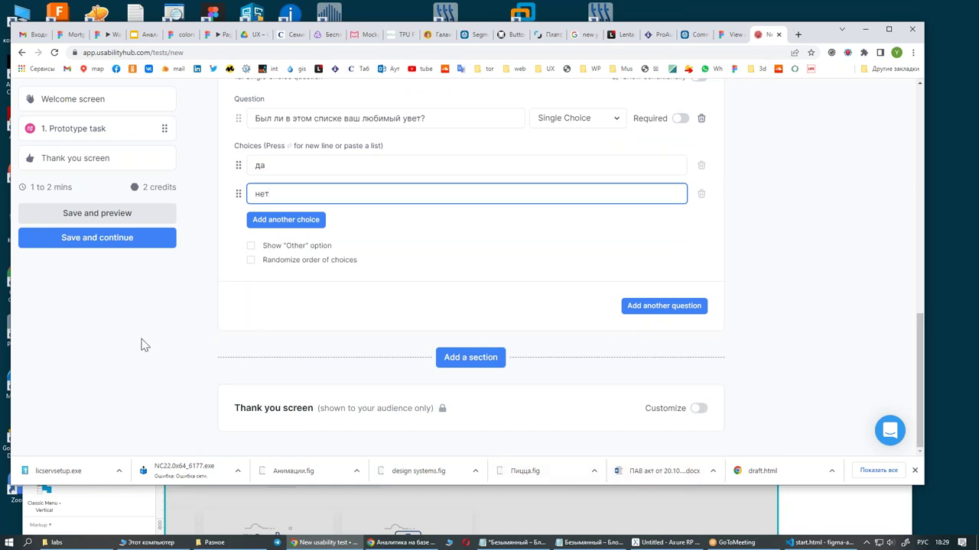
scroll(156, 344, "up", 1)
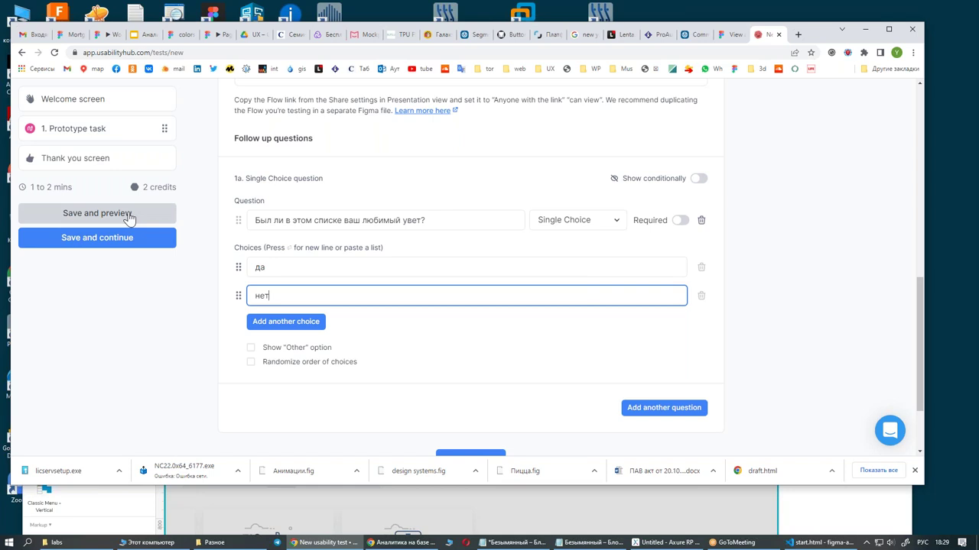
Save the test, start its preview and load the colour prototype
left_click(129, 215)
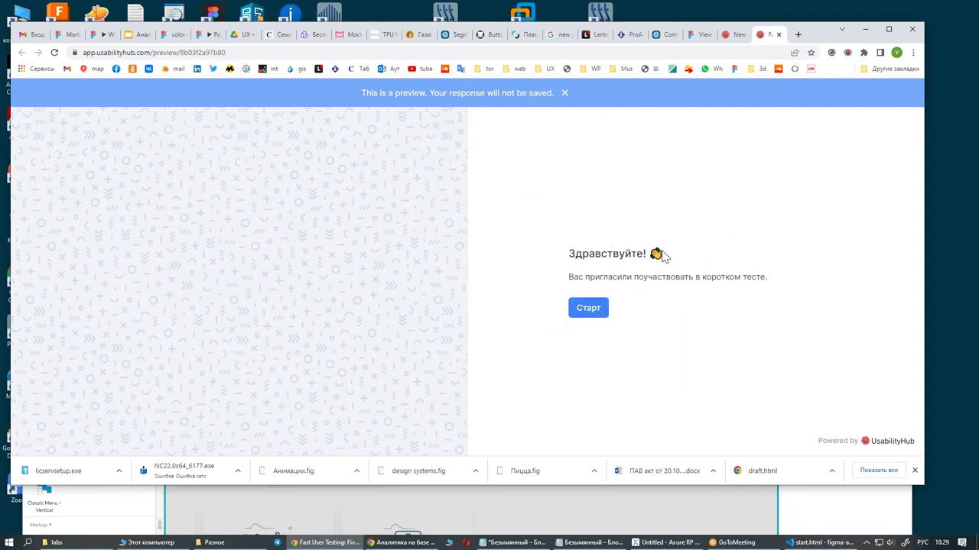
left_click(581, 310)
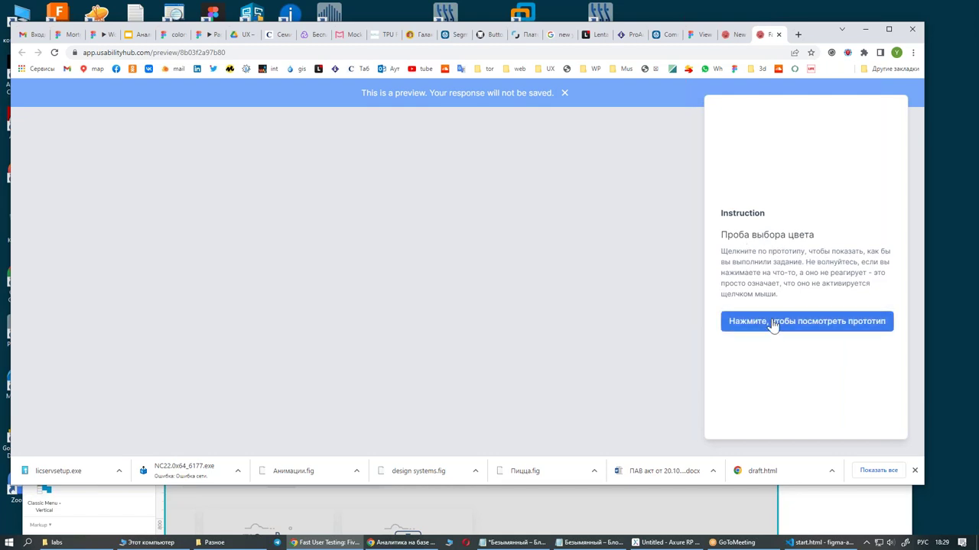
left_click(773, 324)
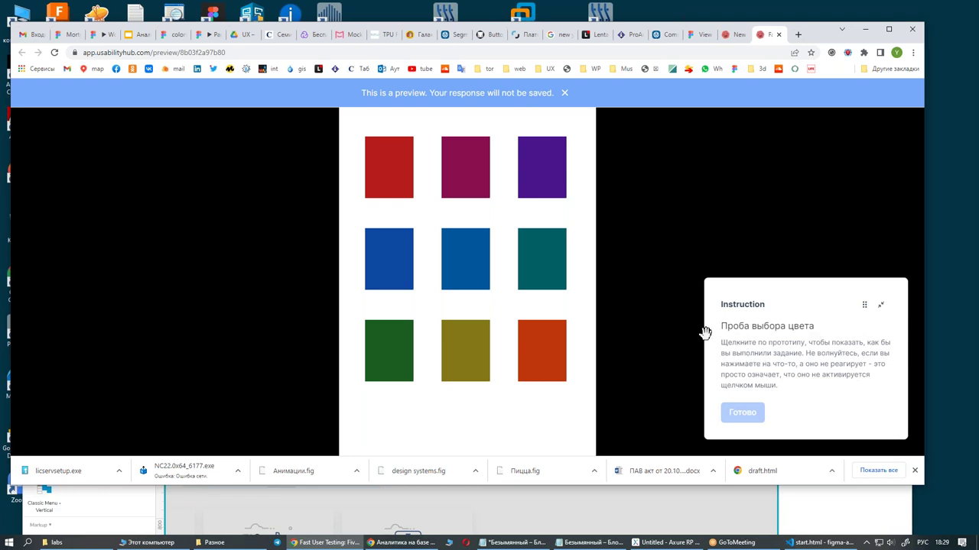
Pick the magenta square, complete the task, and answer нет to the follow-up
left_click(463, 166)
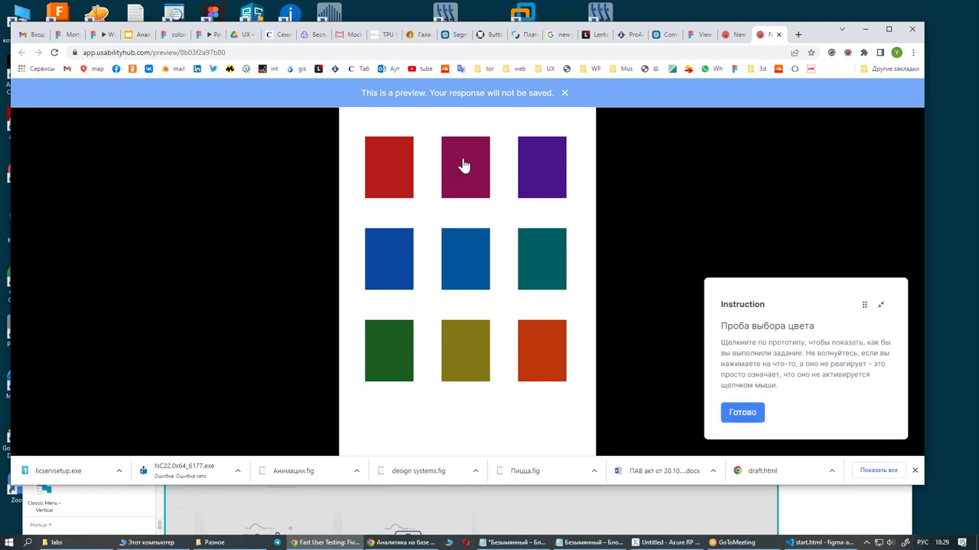
left_click(468, 167)
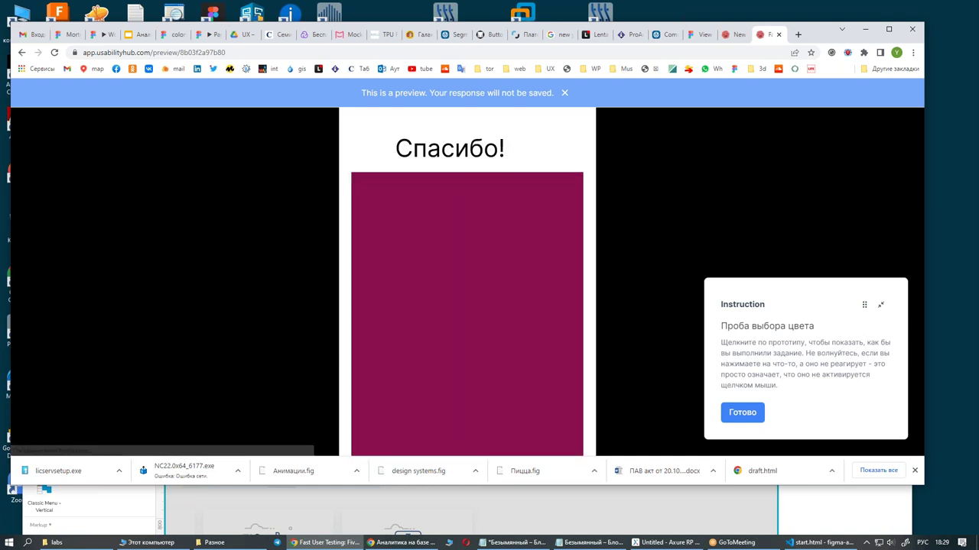
left_click(748, 414)
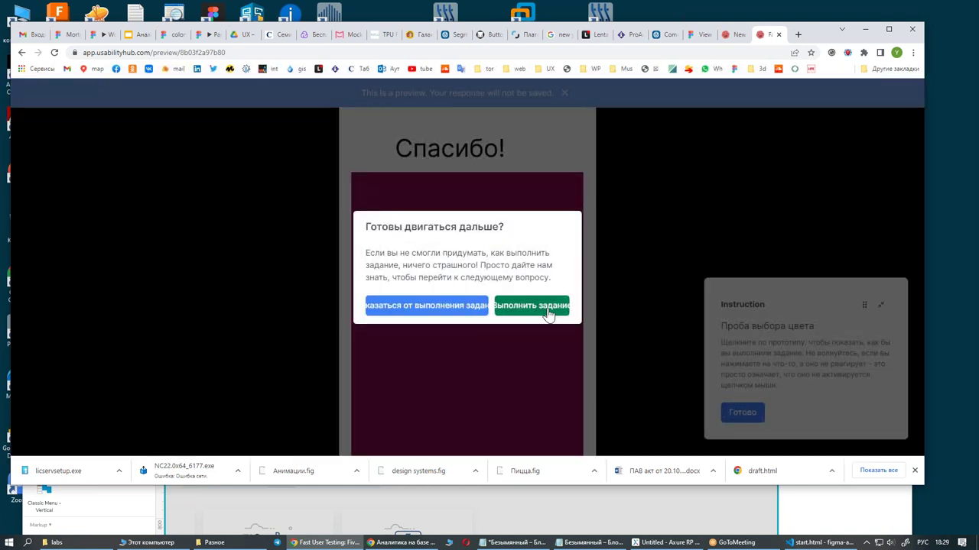
left_click(547, 314)
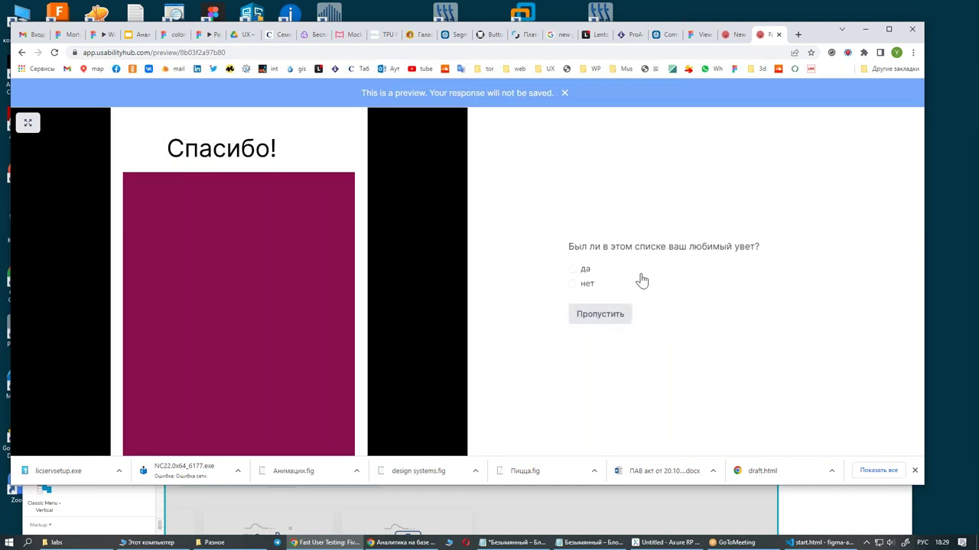
left_click(572, 284)
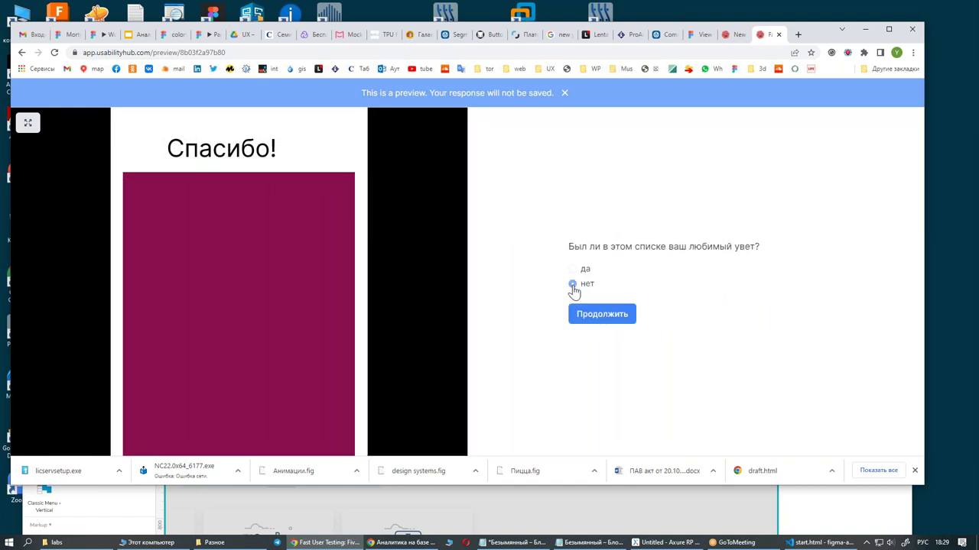
left_click(612, 321)
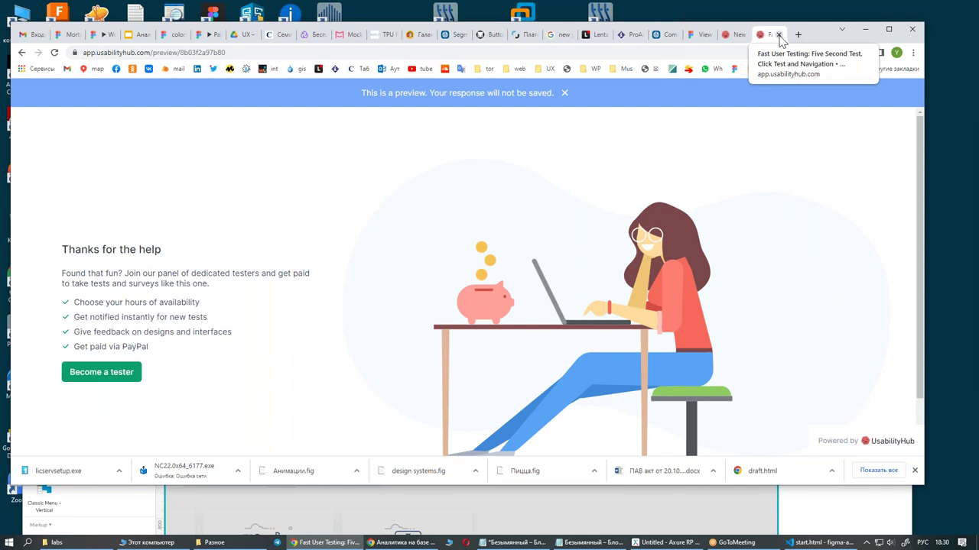
Save the test, enable a recruitment link with kiosk mode on, and copy the test link
left_click(779, 34)
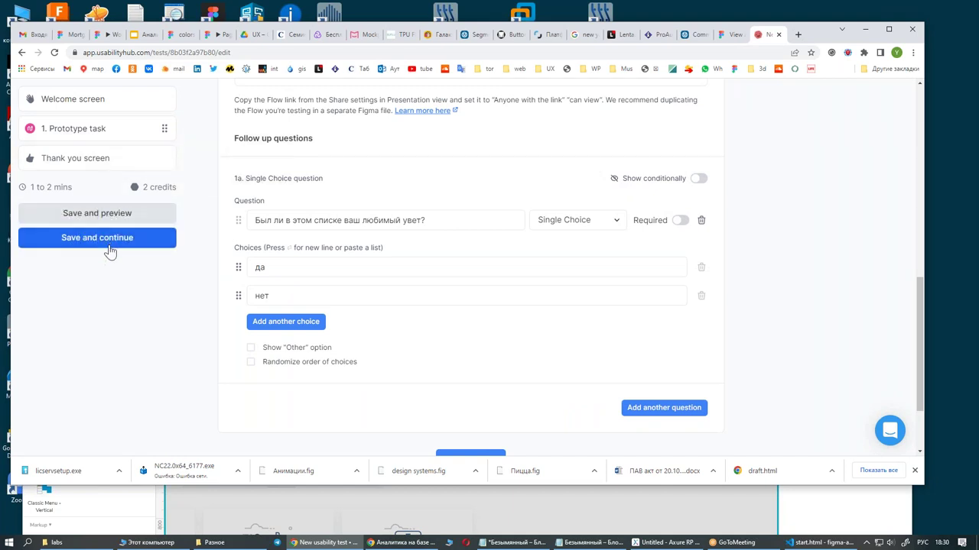
left_click(120, 238)
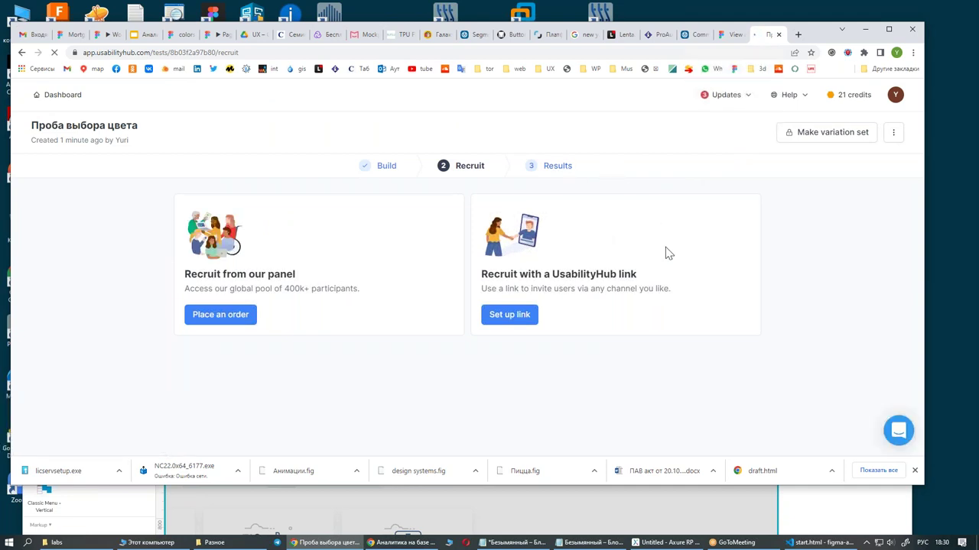
left_click(510, 318)
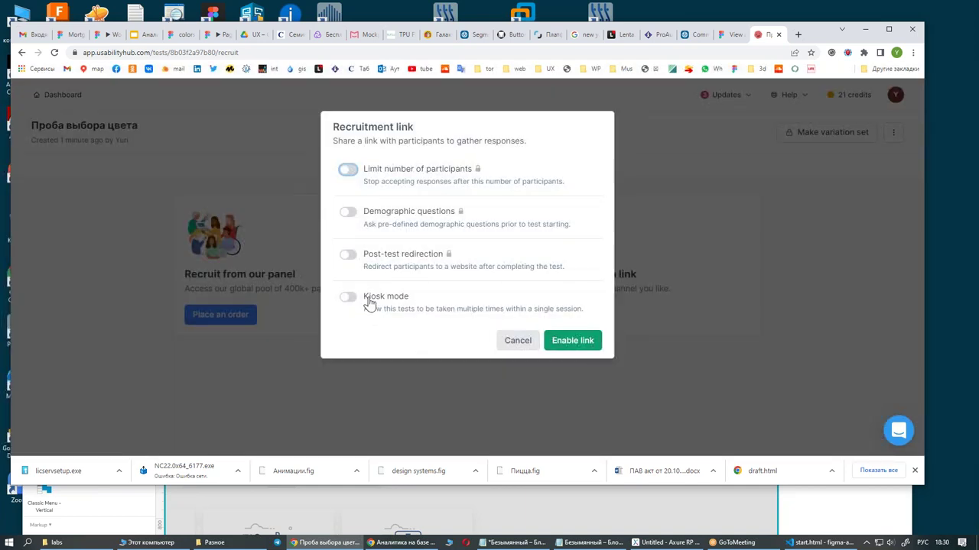
left_click(363, 300)
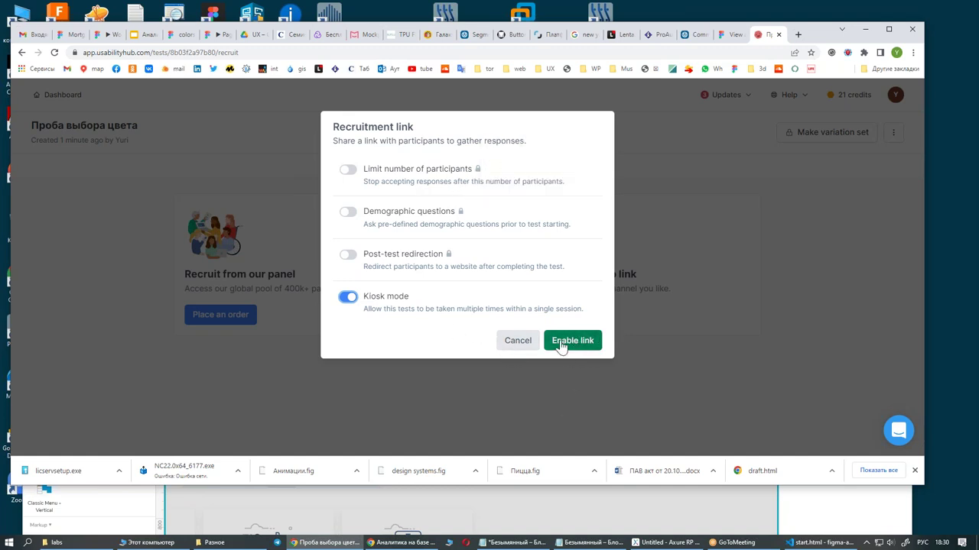
left_click(574, 344)
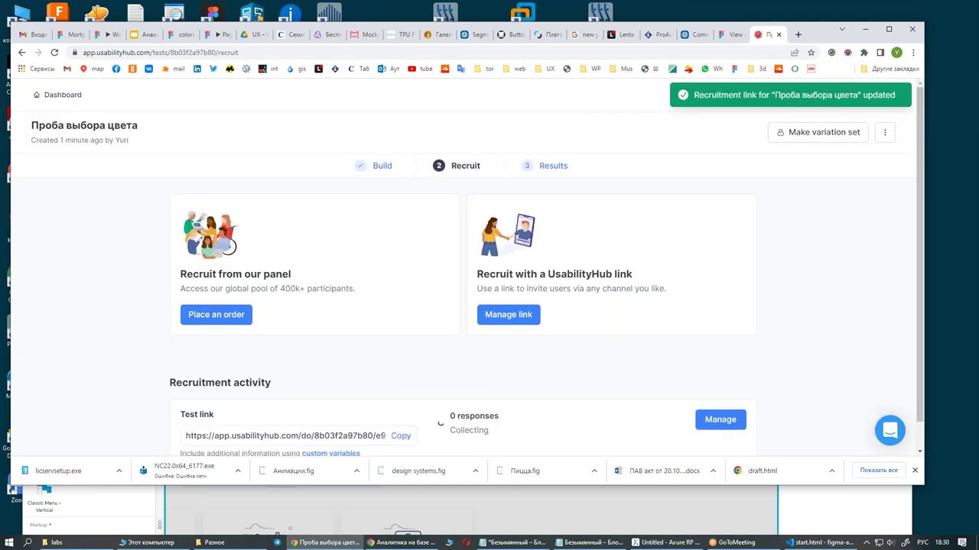
scroll(665, 298, "down", 1)
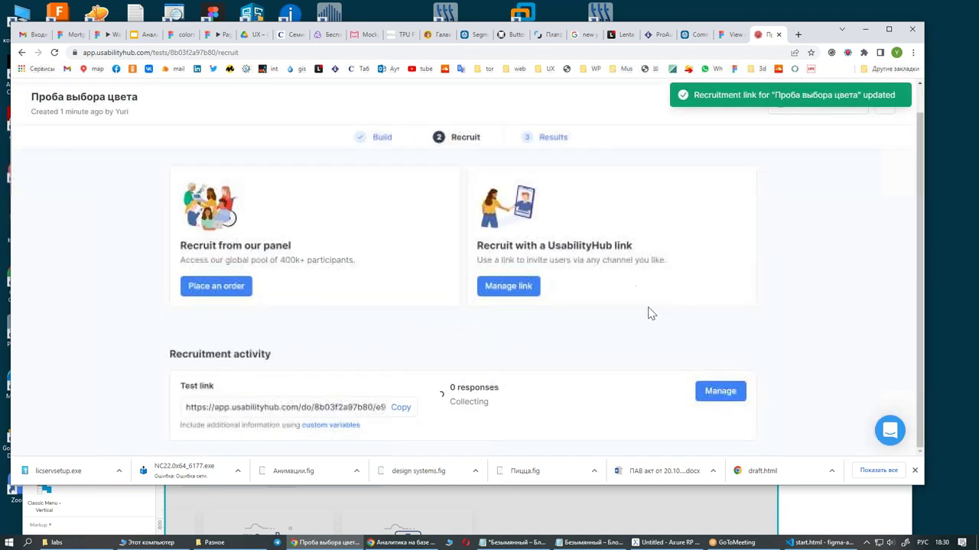
left_click(403, 410)
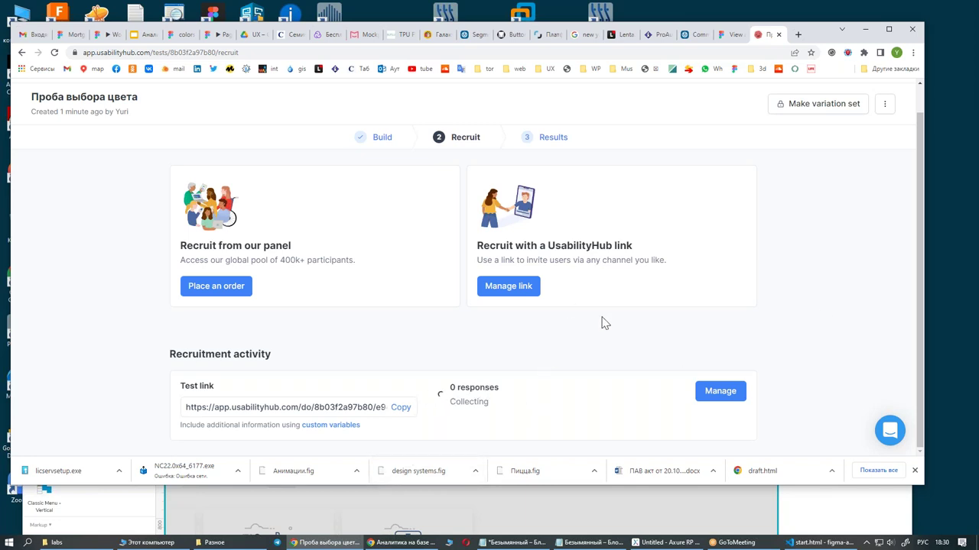
Check the Results step showing 0 participants, then copy the test link again from Recruit
left_click(555, 145)
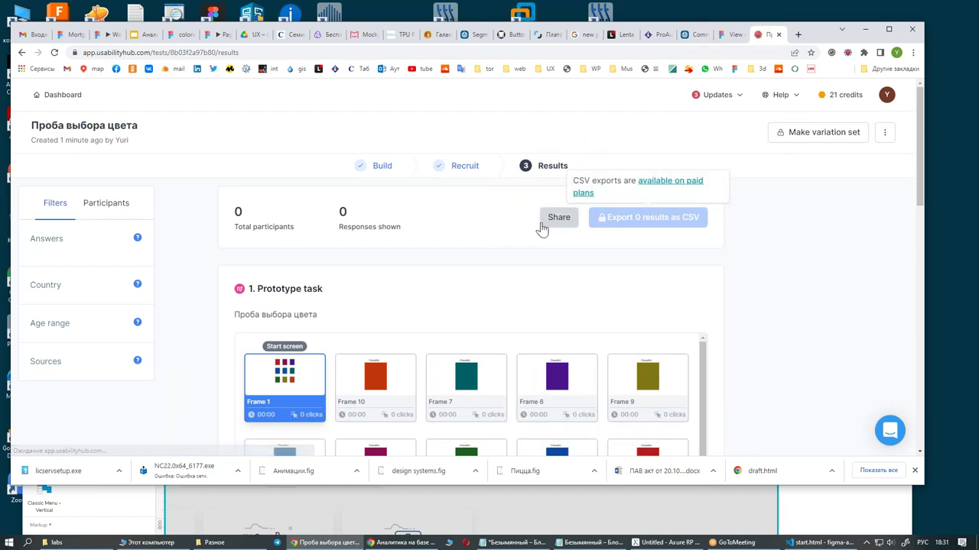
left_click(465, 168)
scroll(586, 358, "down", 1)
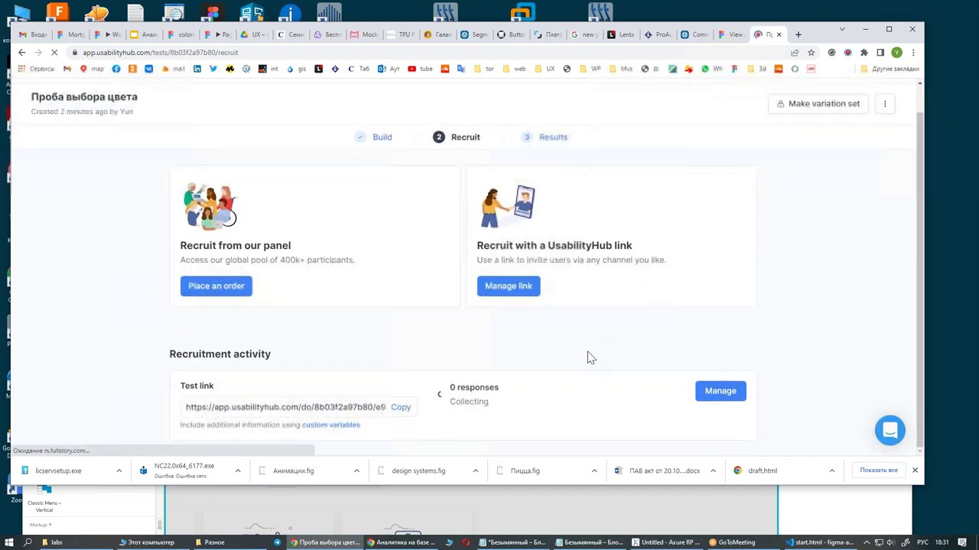
left_click(401, 408)
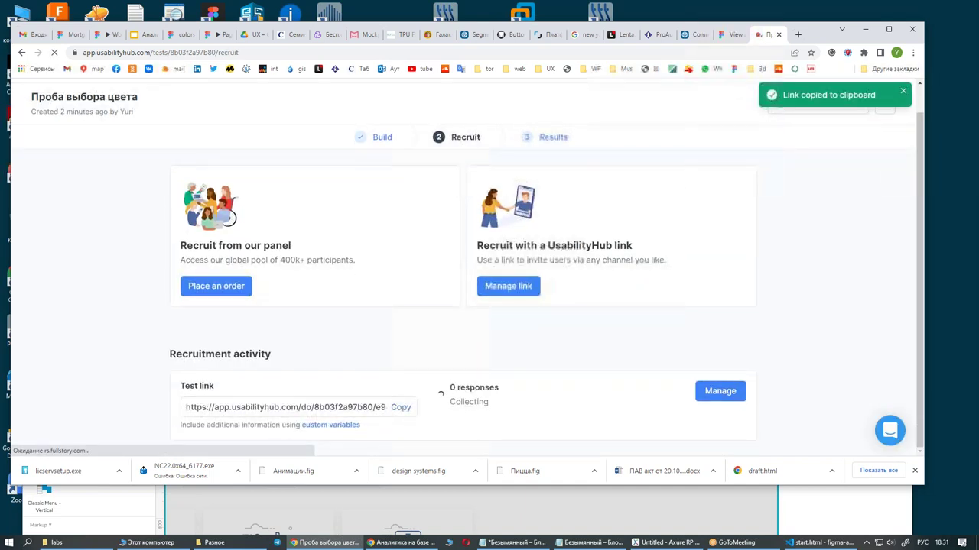
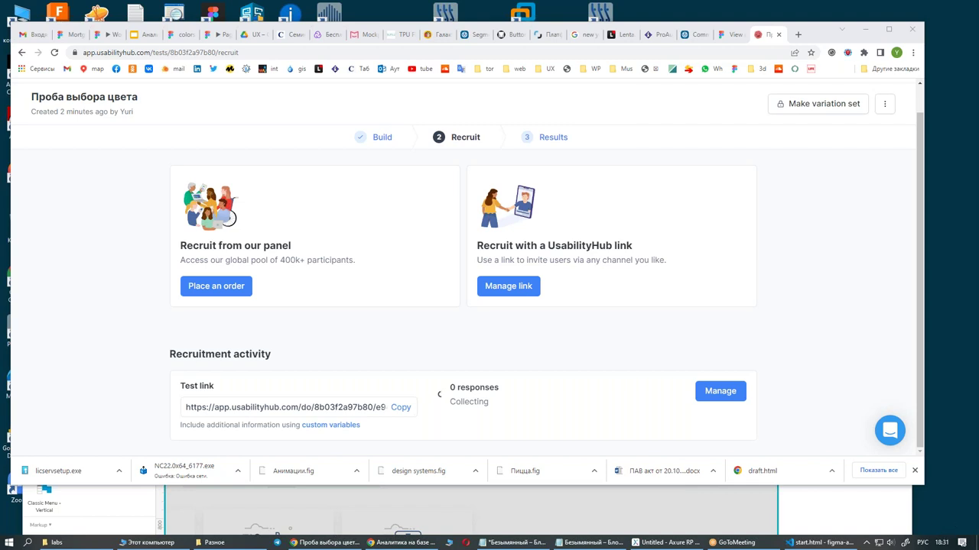
Load the Проба выбора цвета test from the copied link in a new tab and start it as a participant
left_click(797, 35)
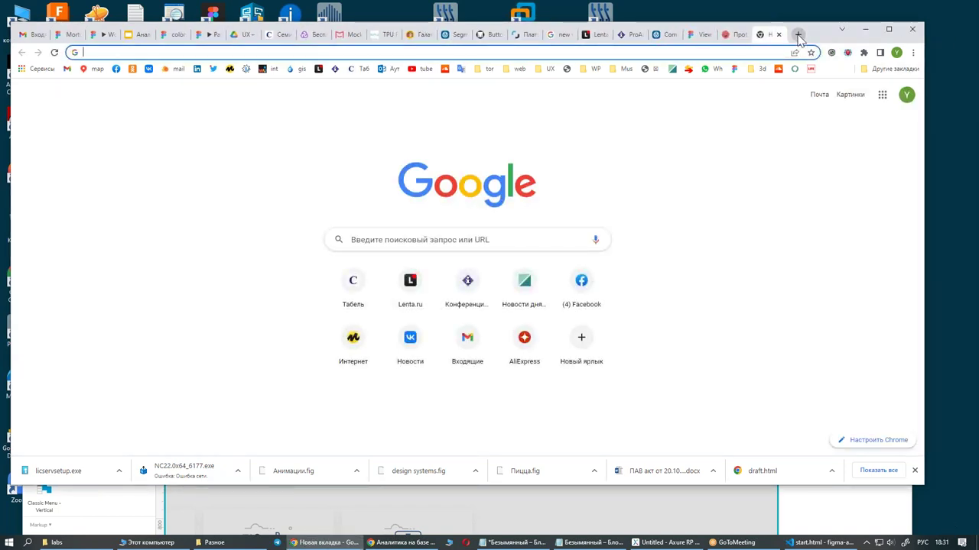
type("https://app.usabilityhub.com/do/8b03f2a97b80/e949")
key("Return")
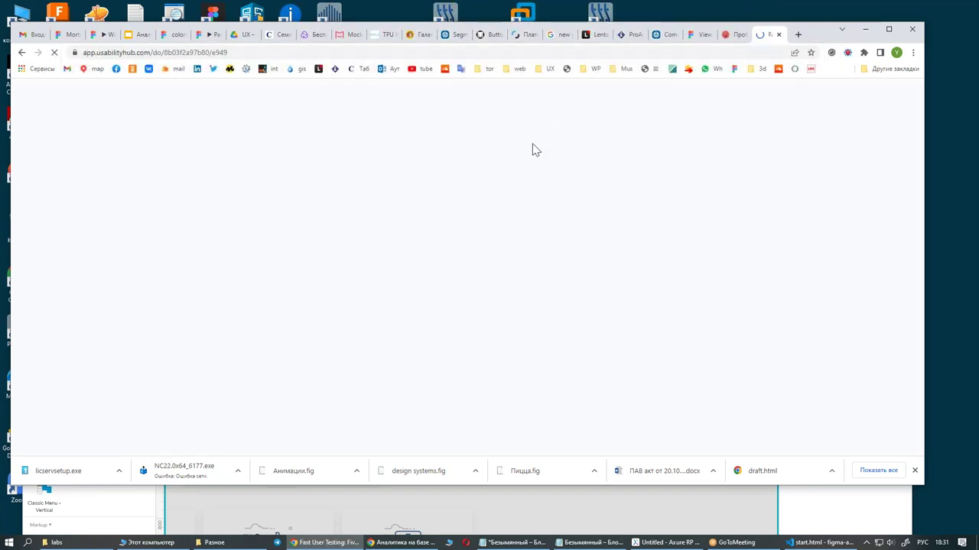
left_click(593, 300)
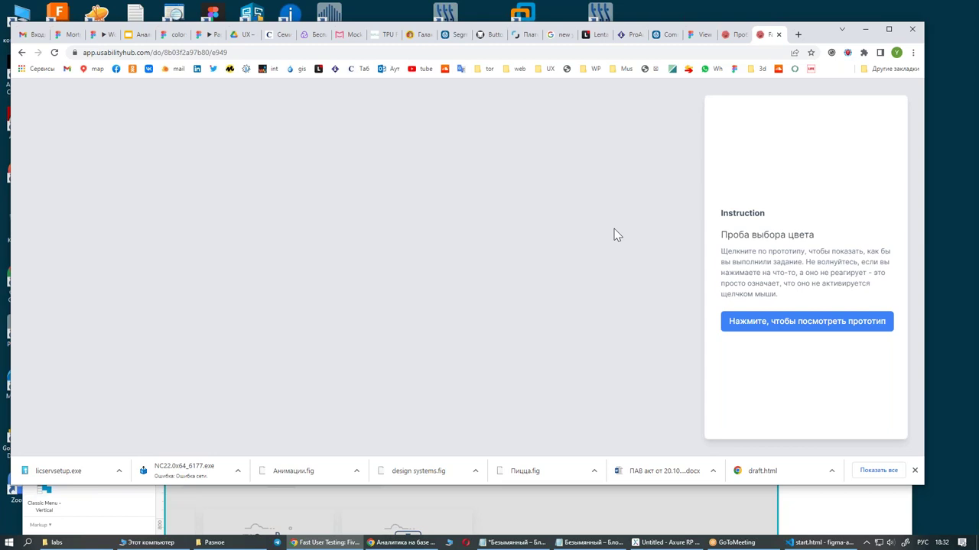
Complete the task by picking the teal swatch and answering да, then return to the recruit page
left_click(815, 321)
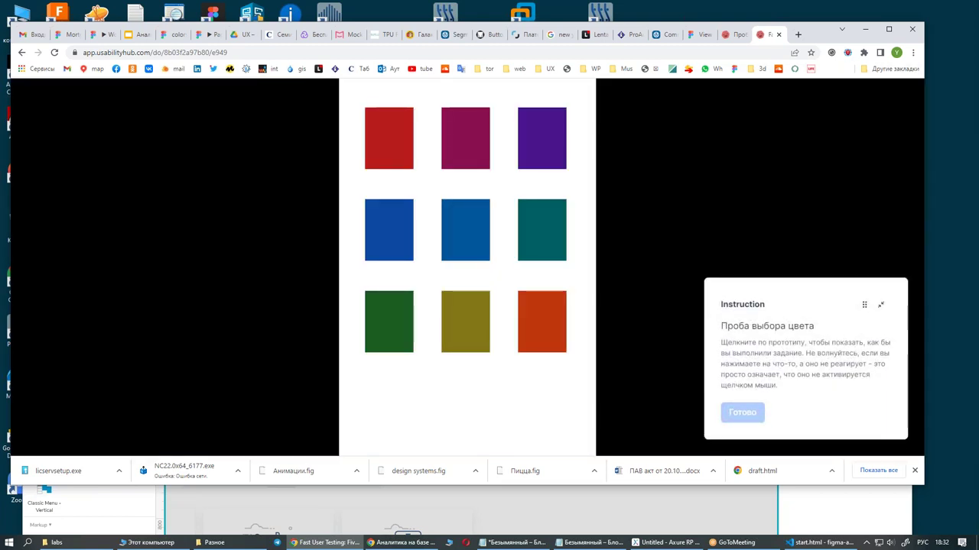
left_click(542, 234)
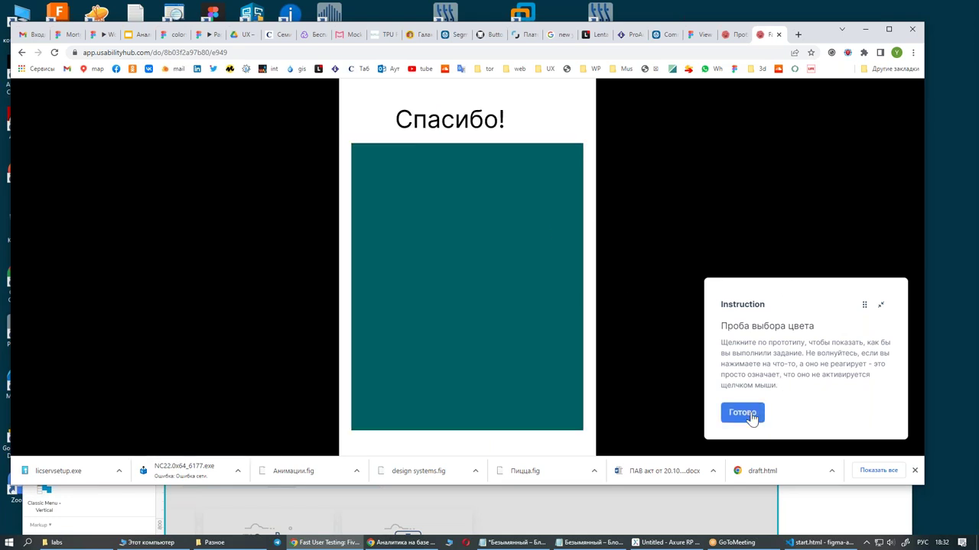
left_click(751, 417)
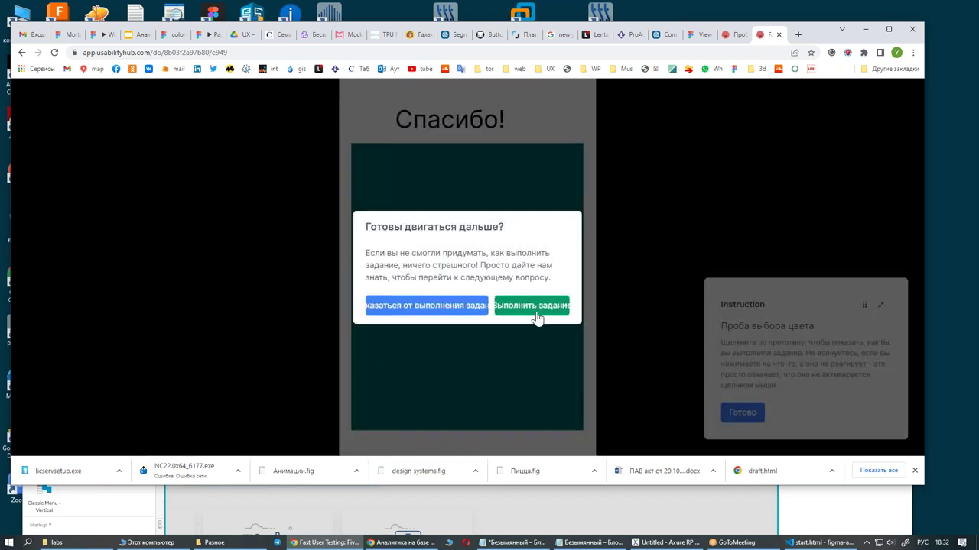
left_click(527, 306)
left_click(578, 259)
left_click(618, 306)
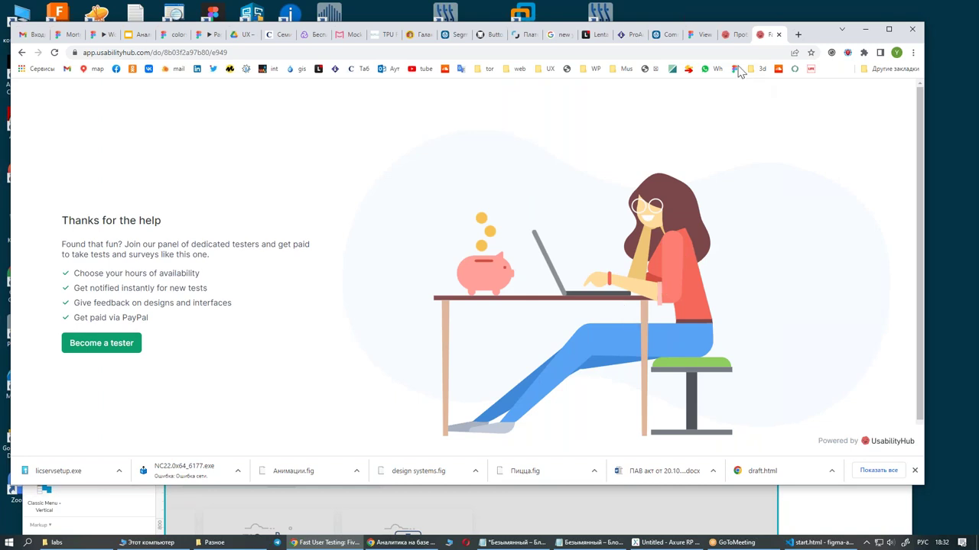
left_click(730, 34)
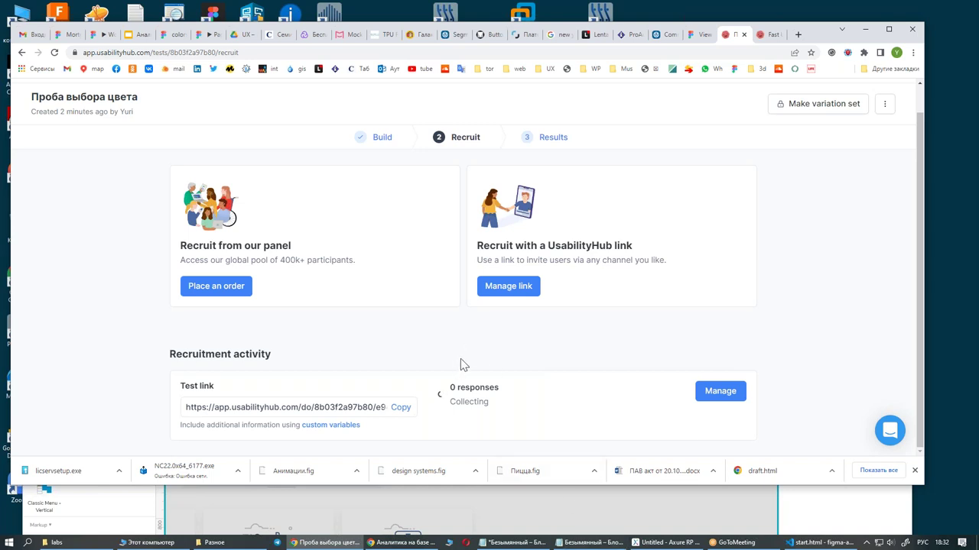
Reload the recruit page until it shows 2 responses, then open the Results step
left_click(54, 52)
mouse_move(105, 34)
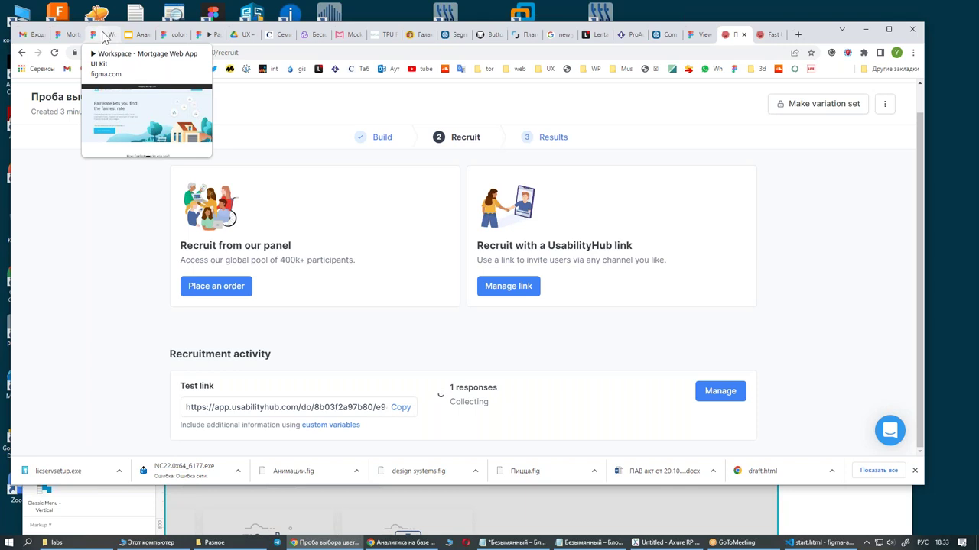
left_click(104, 35)
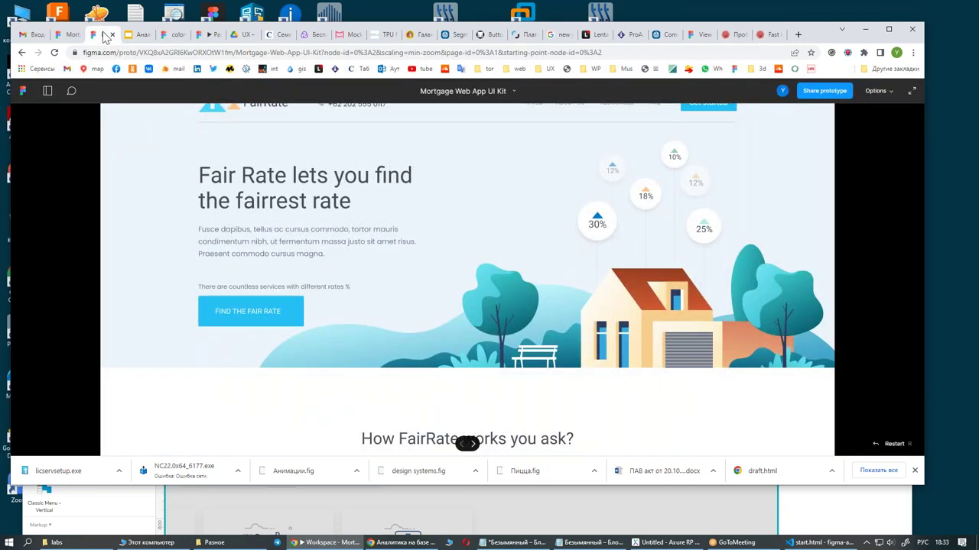
left_click(737, 35)
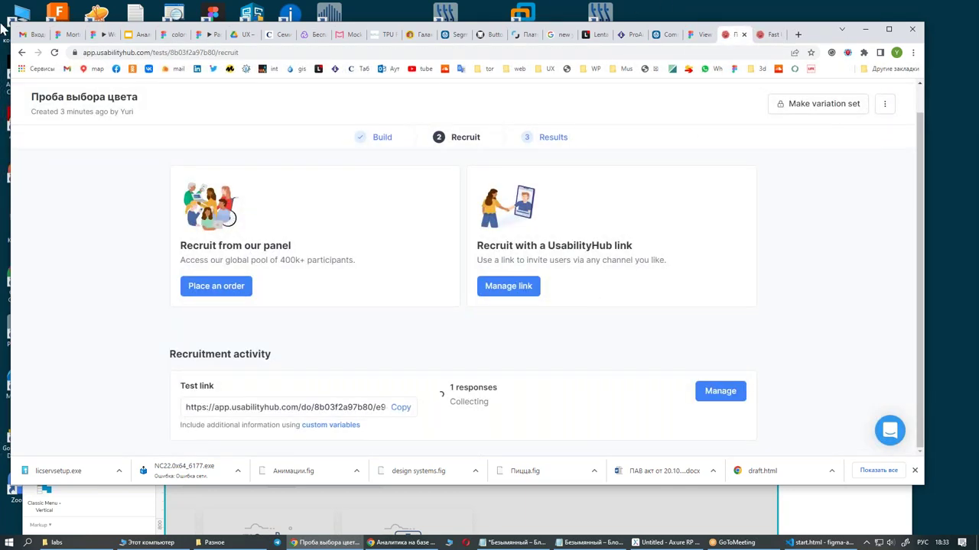
left_click(55, 52)
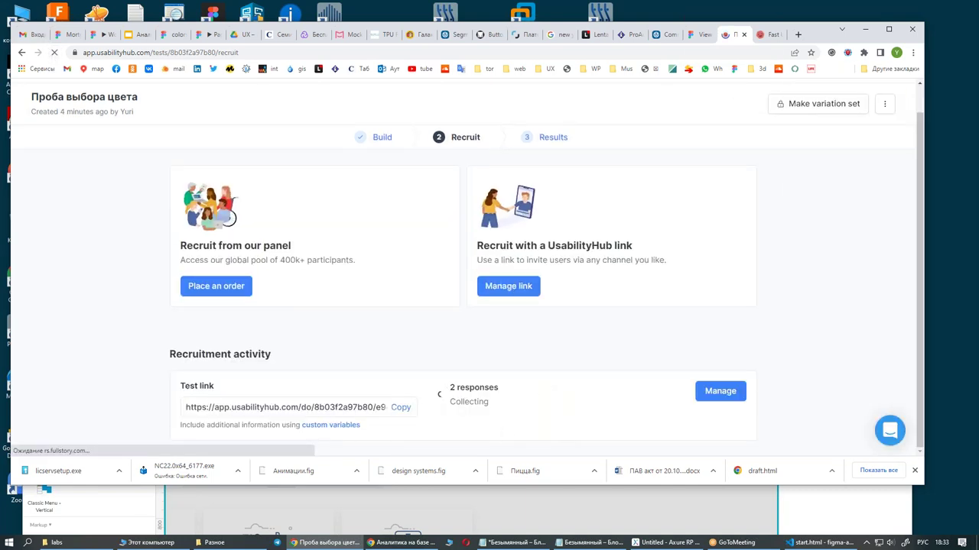
left_click(553, 144)
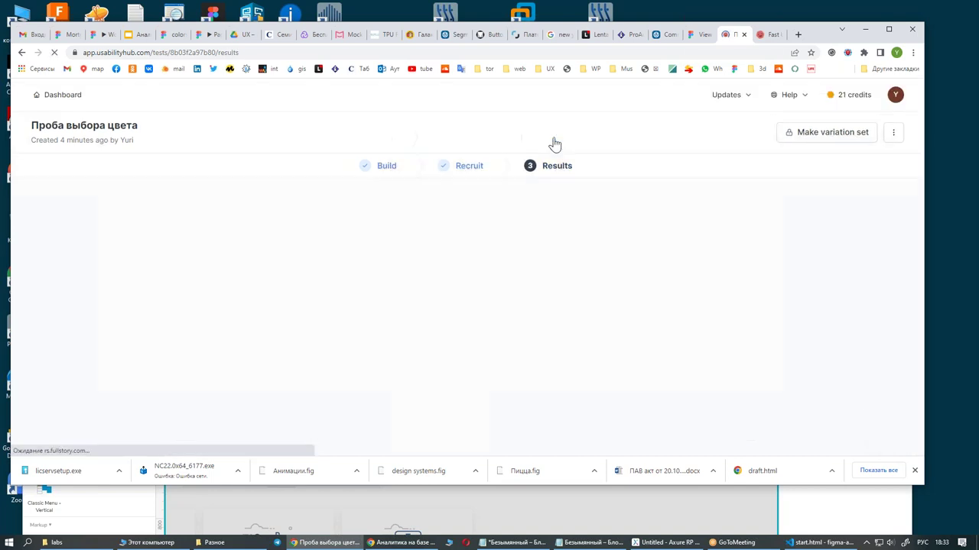
Expand the prototype task image and display participants' clicks on it as a heat map
scroll(820, 298, "down", 2)
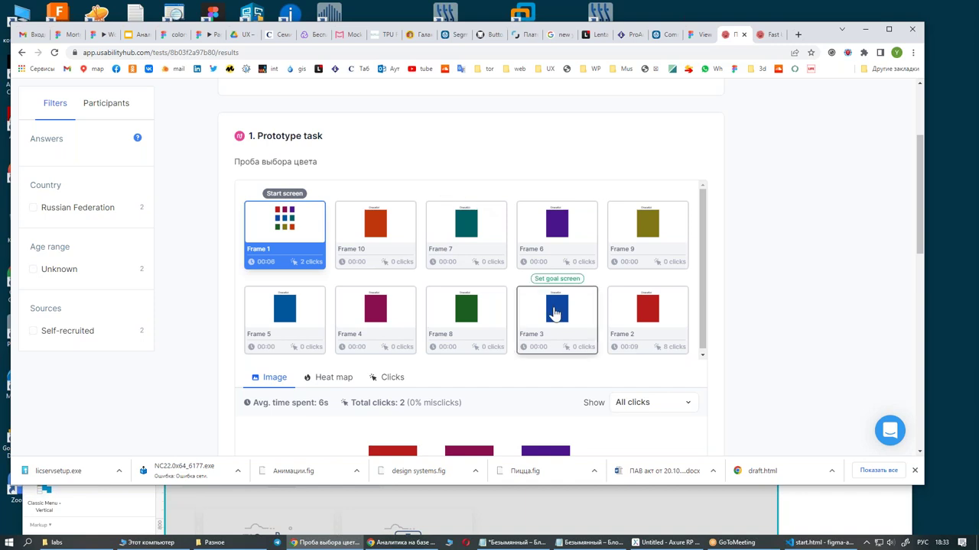
scroll(770, 288, "down", 1)
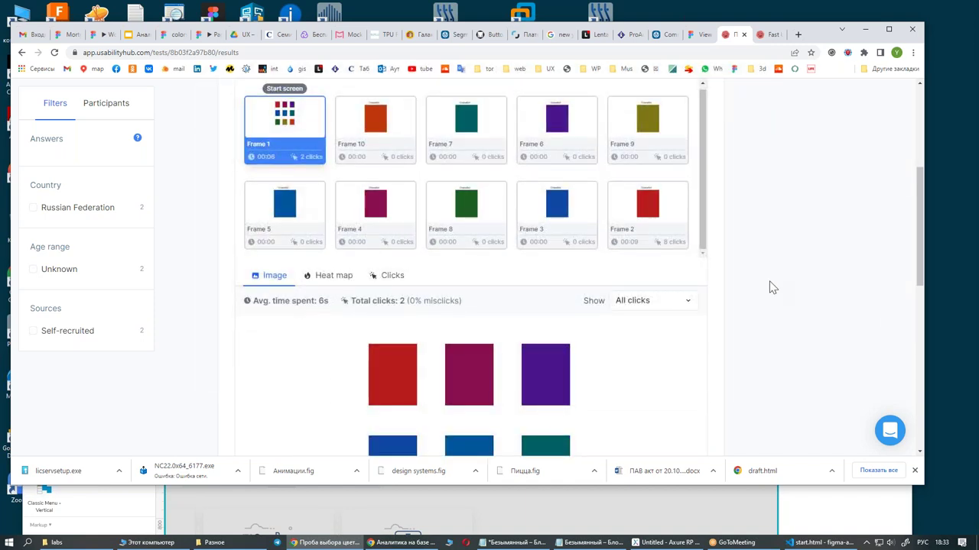
scroll(771, 287, "down", 1)
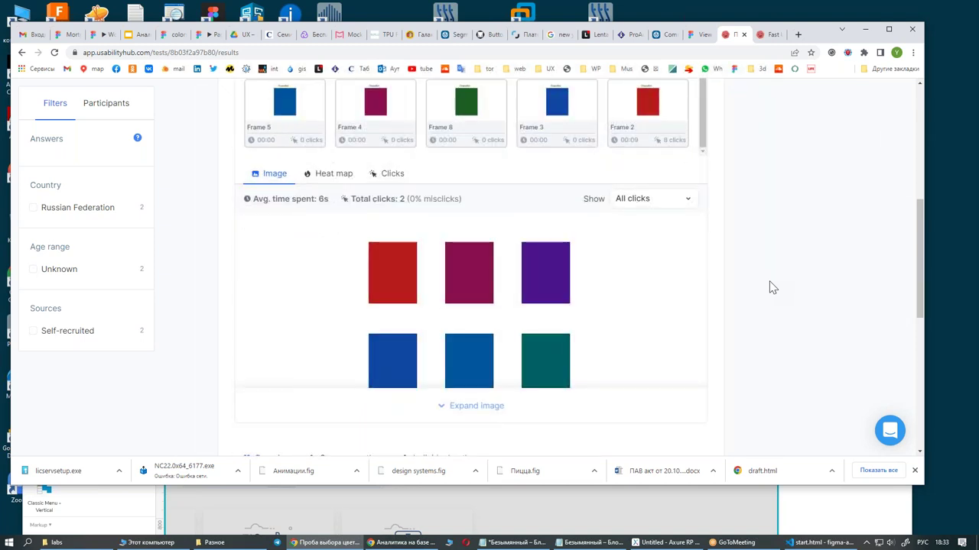
scroll(771, 288, "up", 1)
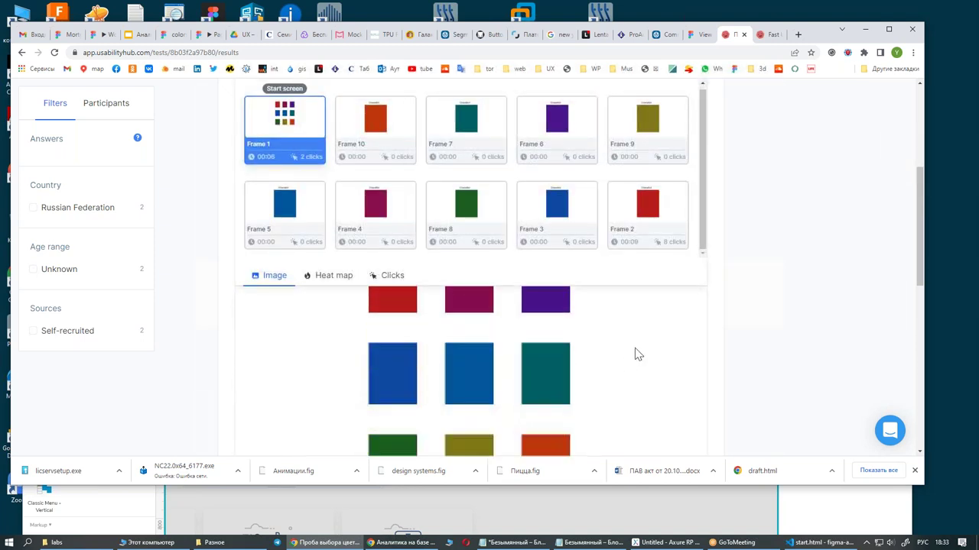
scroll(811, 370, "down", 2)
scroll(689, 290, "down", 1)
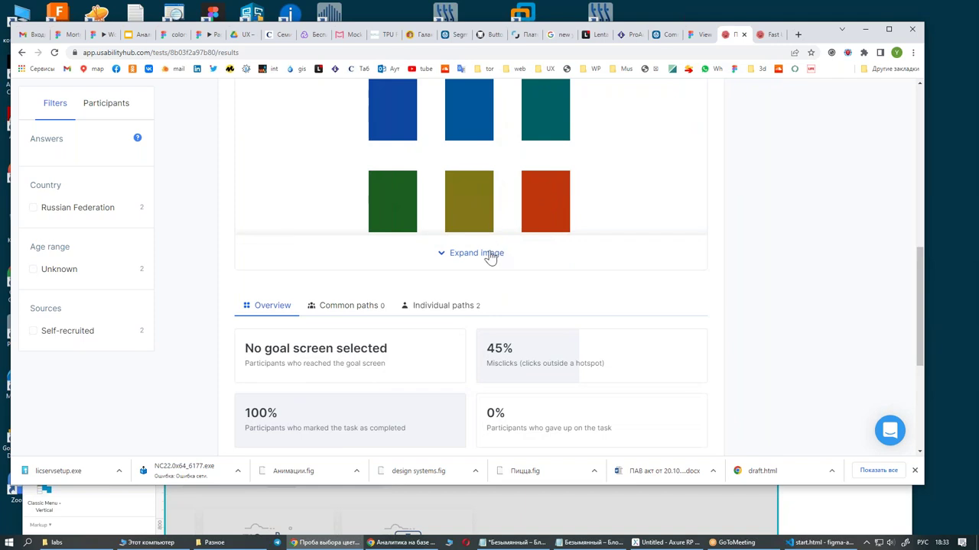
left_click(492, 257)
scroll(604, 244, "up", 1)
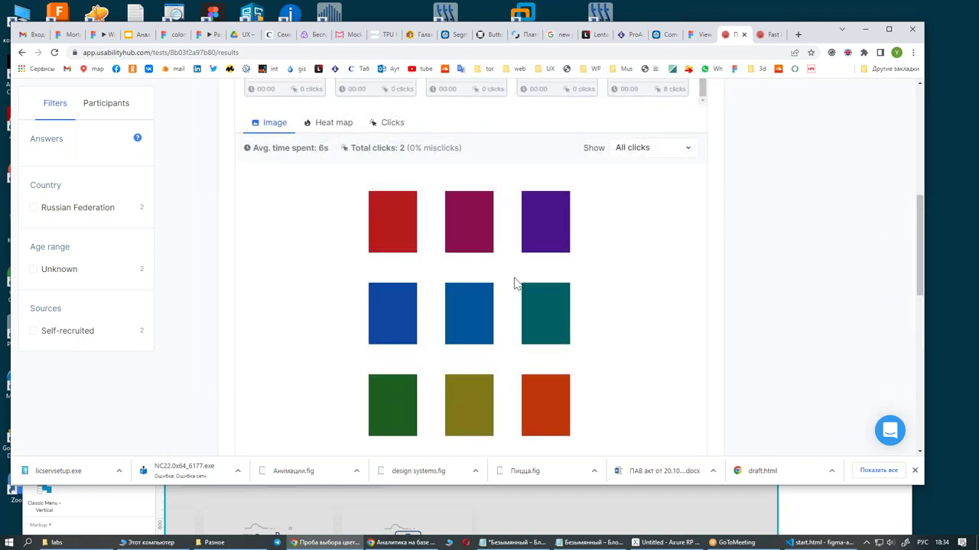
scroll(514, 280, "up", 2)
scroll(704, 276, "down", 2)
left_click(324, 127)
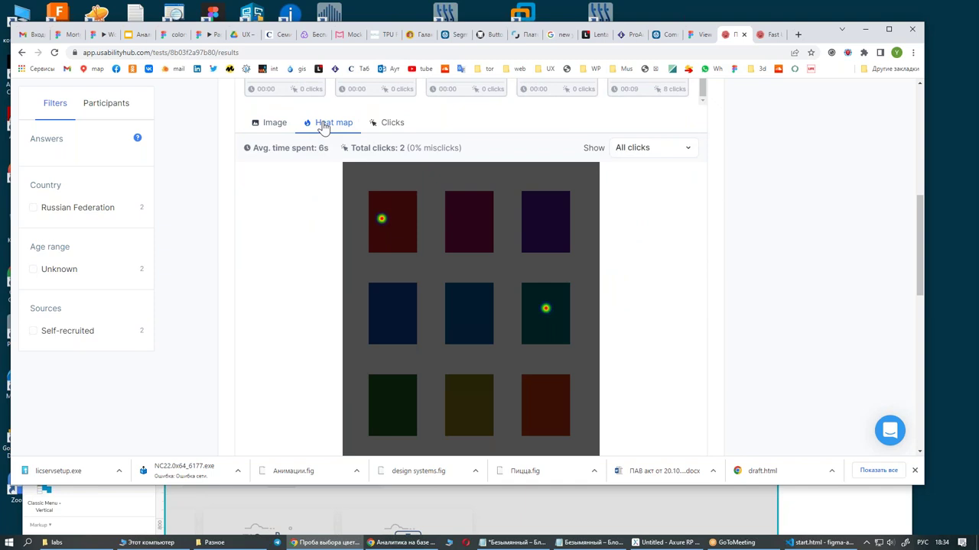
Switch the prototype task view to individual click points on the colour grid
left_click(393, 125)
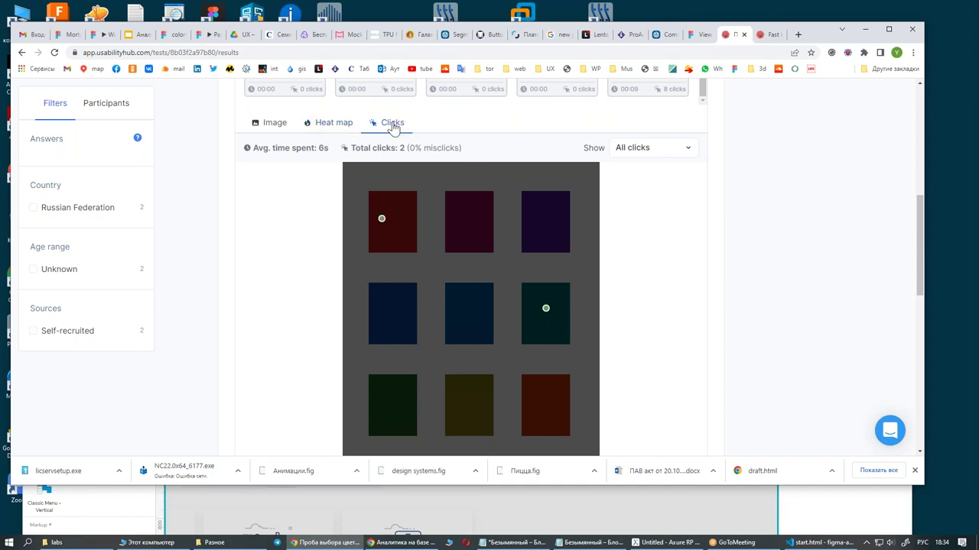
left_click(339, 125)
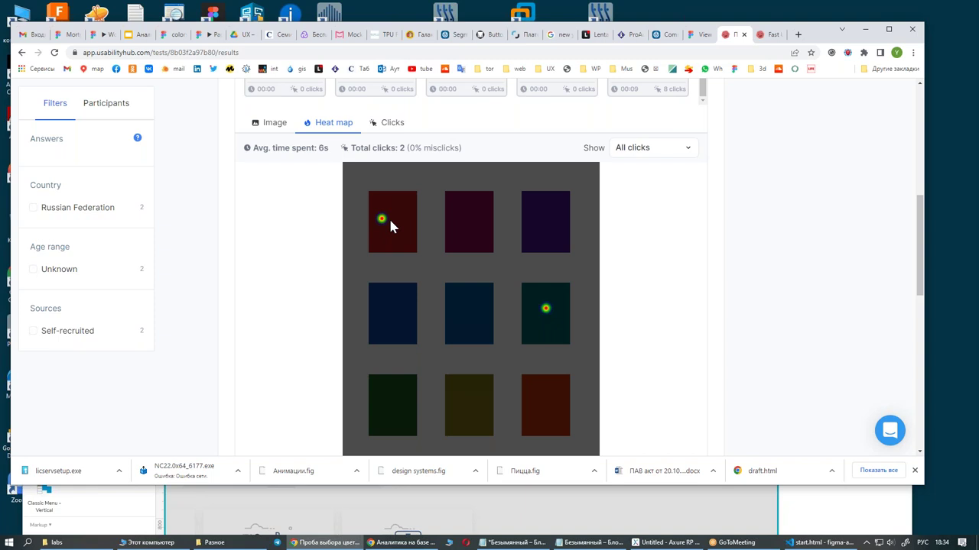
left_click(392, 124)
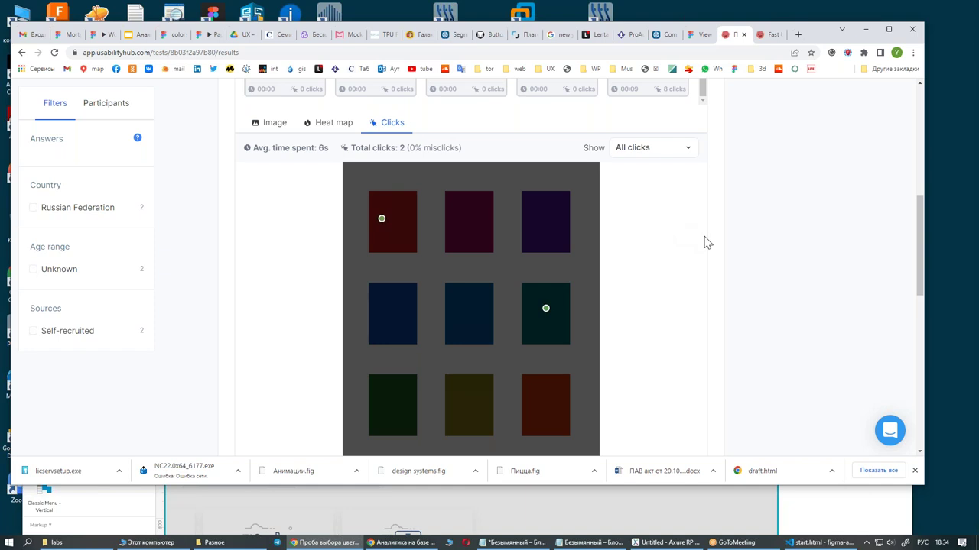
Review the Overview stats (45% misclicks, 100% completion) and the да answers to the favourite-colour question
scroll(706, 242, "down", 2)
scroll(581, 251, "up", 1)
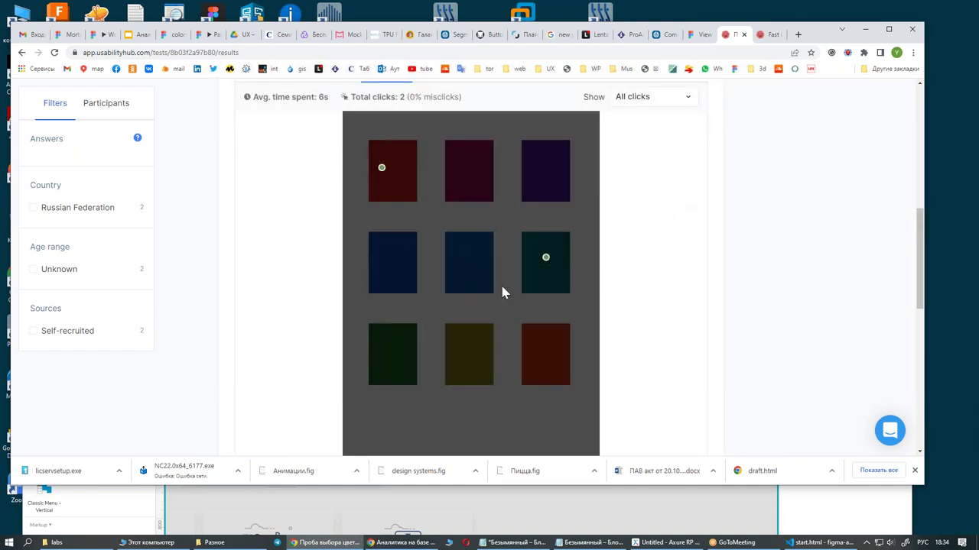
scroll(749, 344, "down", 2)
scroll(666, 282, "down", 1)
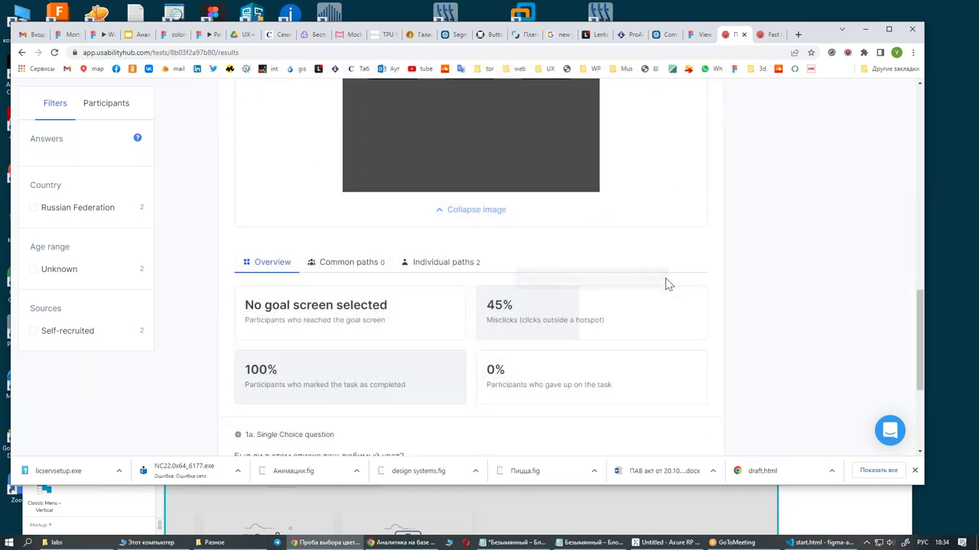
scroll(665, 285, "down", 2)
scroll(665, 284, "down", 1)
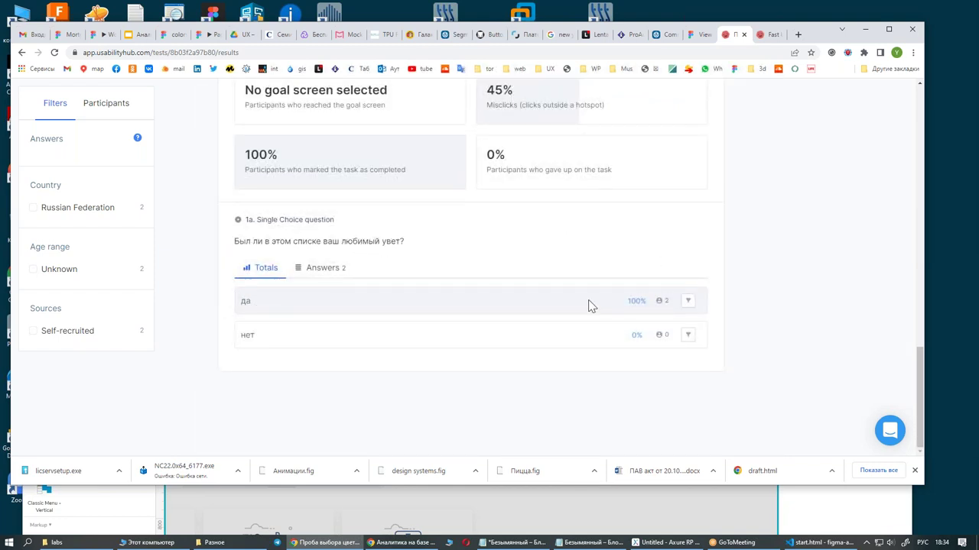
scroll(526, 325, "up", 1)
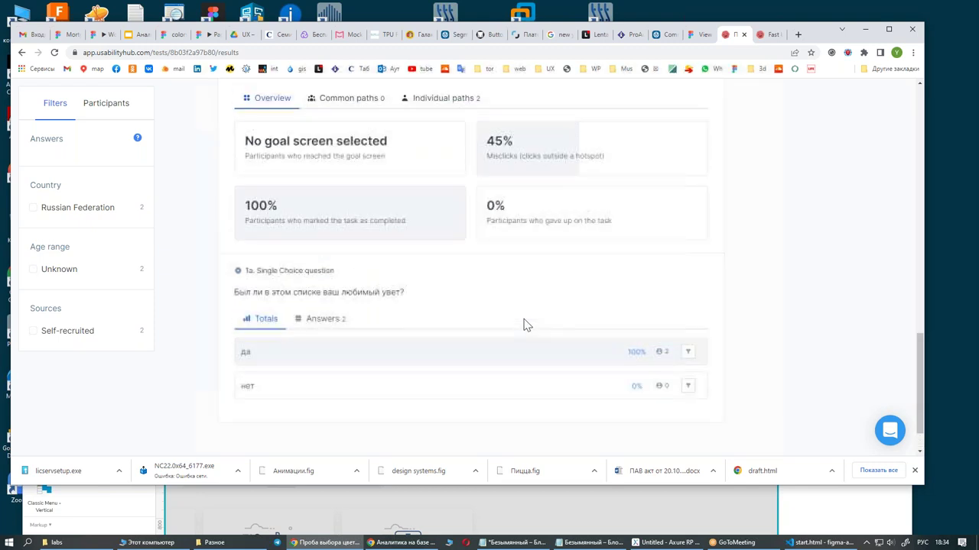
scroll(526, 324, "up", 1)
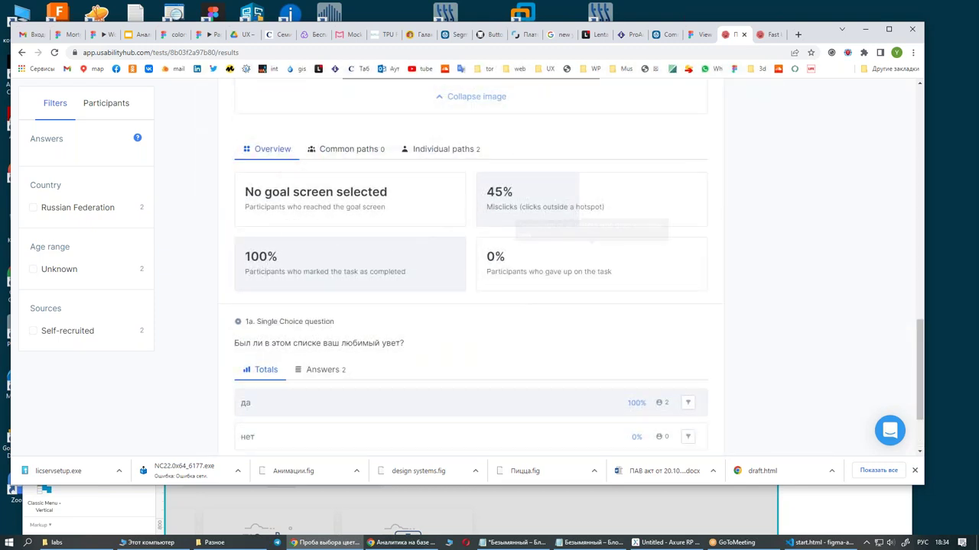
left_click(361, 148)
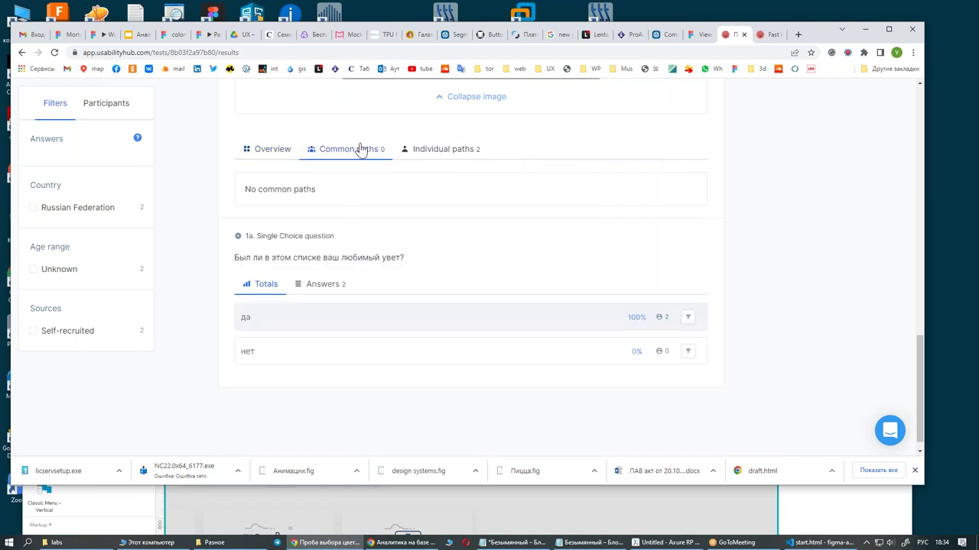
left_click(430, 153)
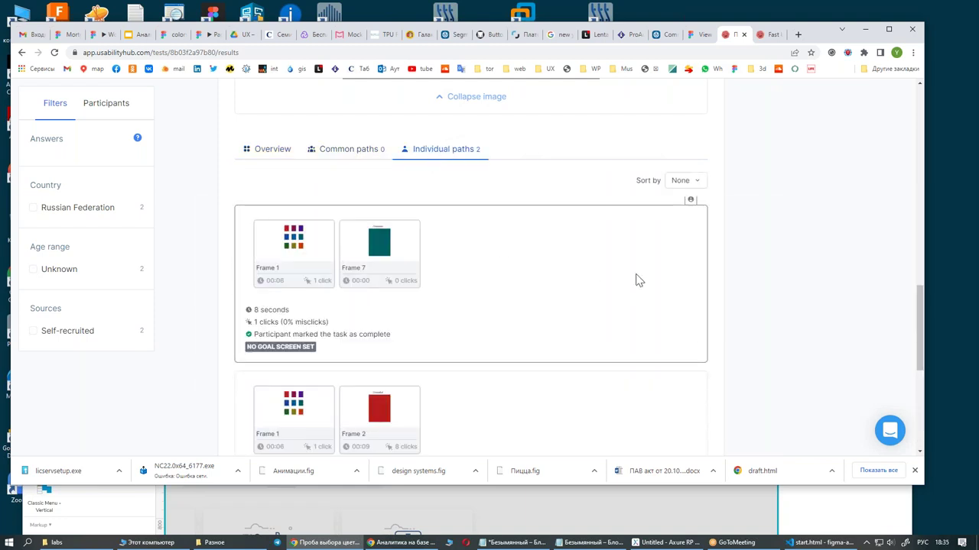
scroll(637, 279, "down", 1)
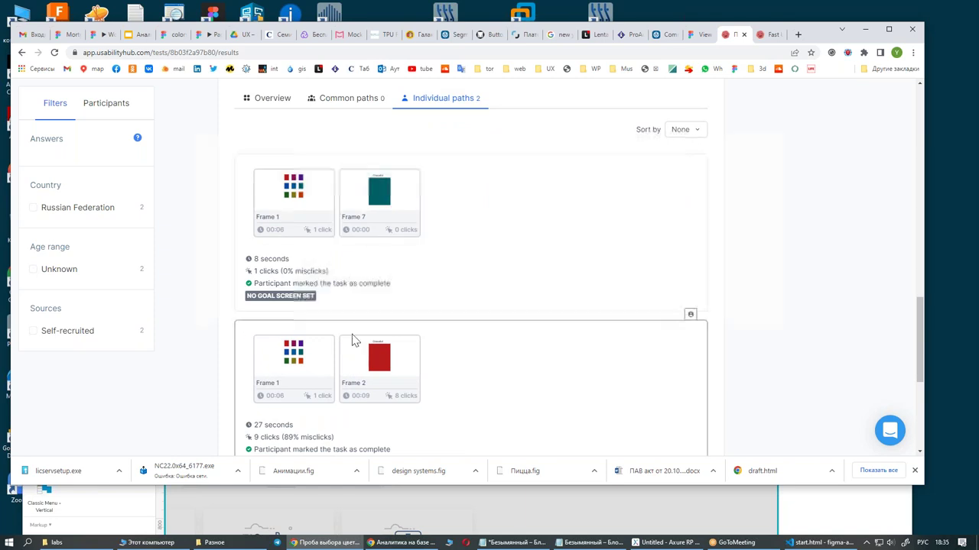
scroll(313, 369, "down", 4)
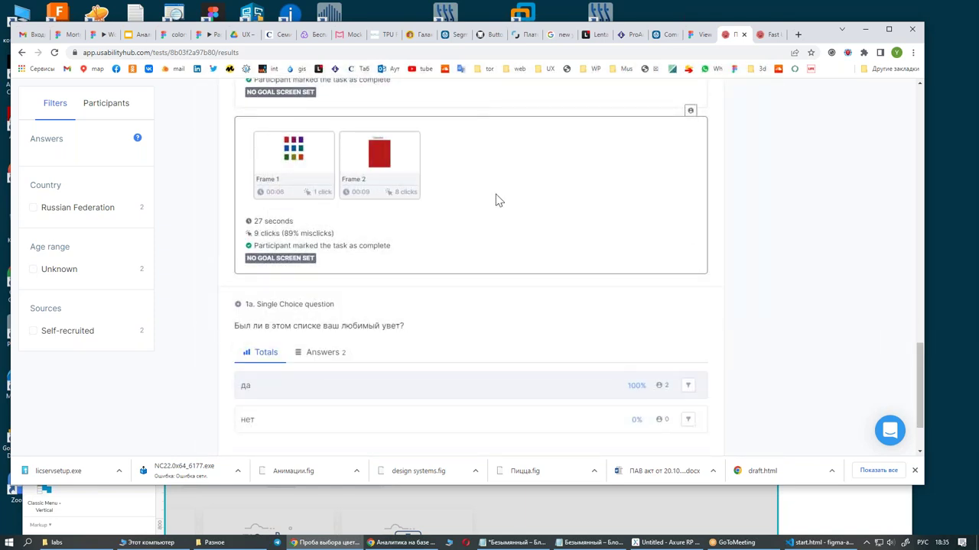
scroll(481, 229, "up", 2)
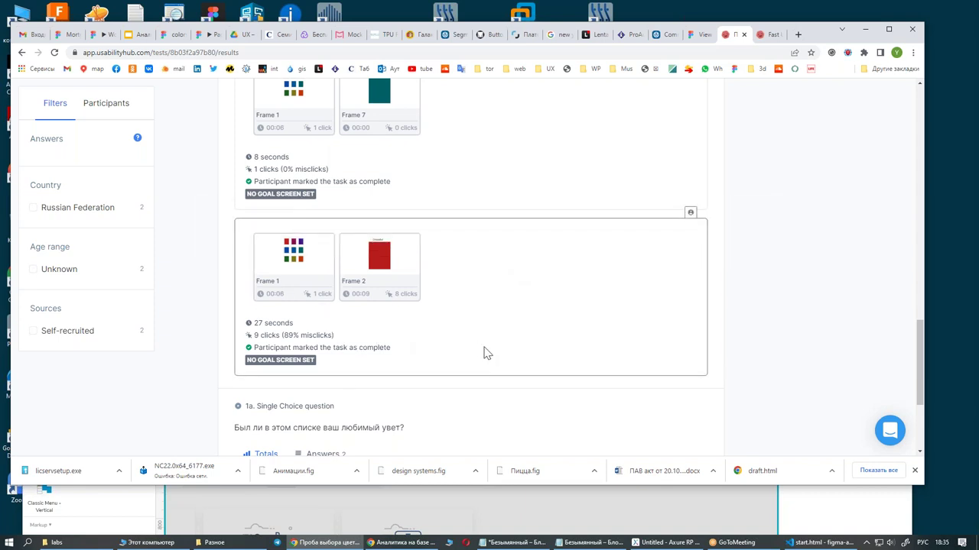
scroll(487, 353, "up", 2)
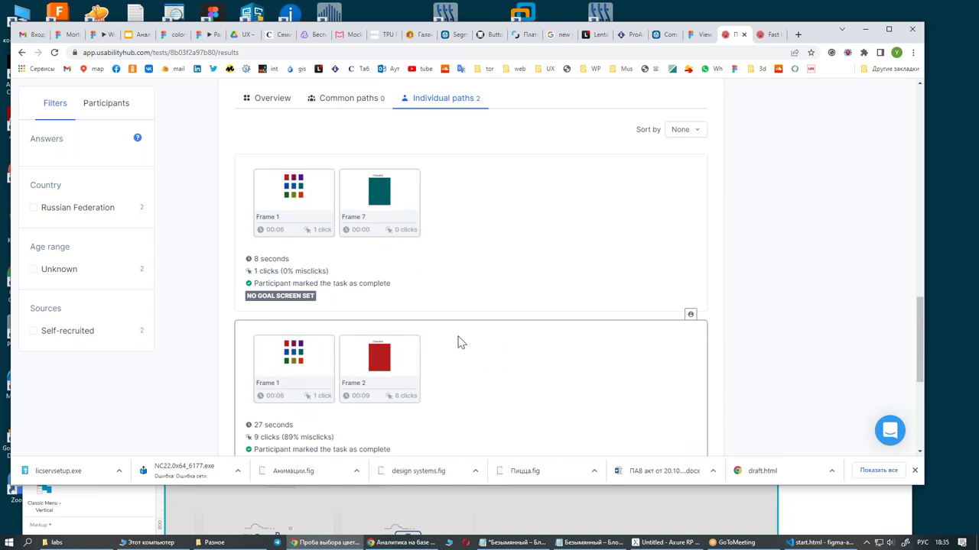
scroll(459, 344, "down", 2)
scroll(452, 338, "down", 2)
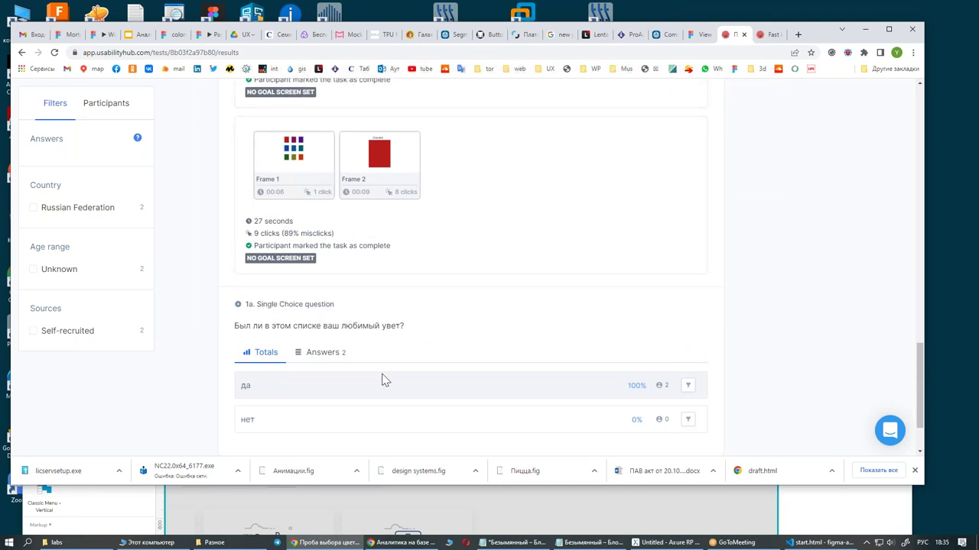
scroll(384, 380, "up", 2)
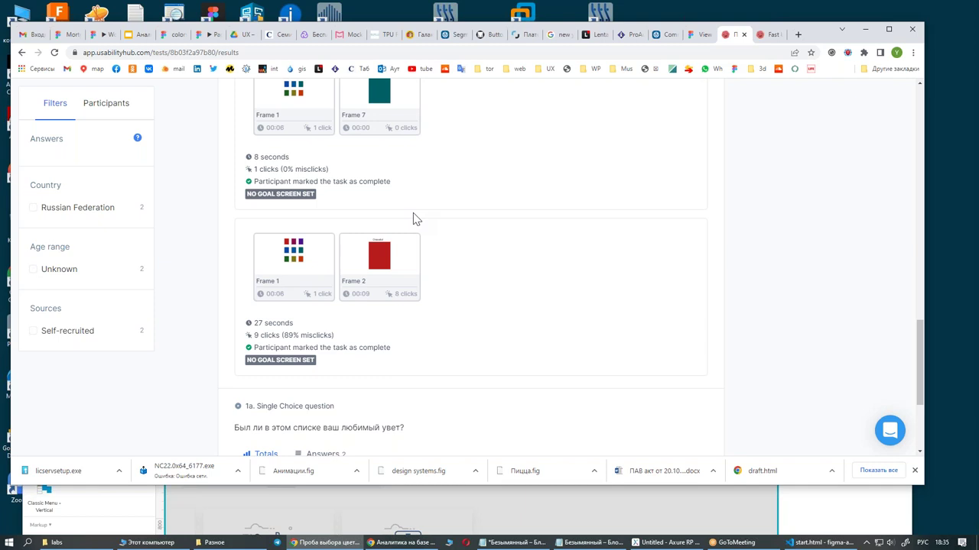
mouse_move(471, 195)
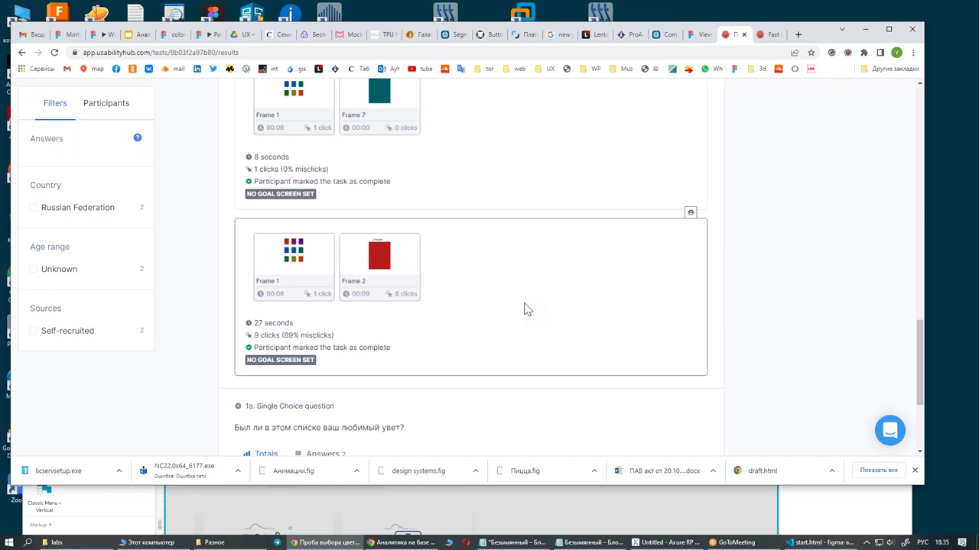
Return to the clicks map (2 clicks, 0% misclicks, 6s average), then switch to the other window
scroll(526, 309, "up", 2)
scroll(526, 309, "up", 2)
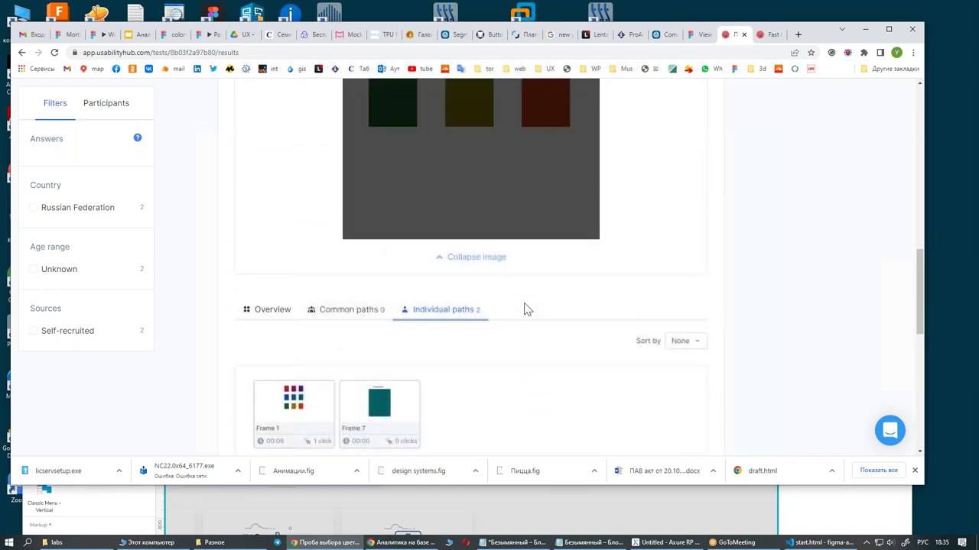
scroll(586, 313, "up", 1)
scroll(587, 313, "up", 2)
scroll(605, 313, "up", 2)
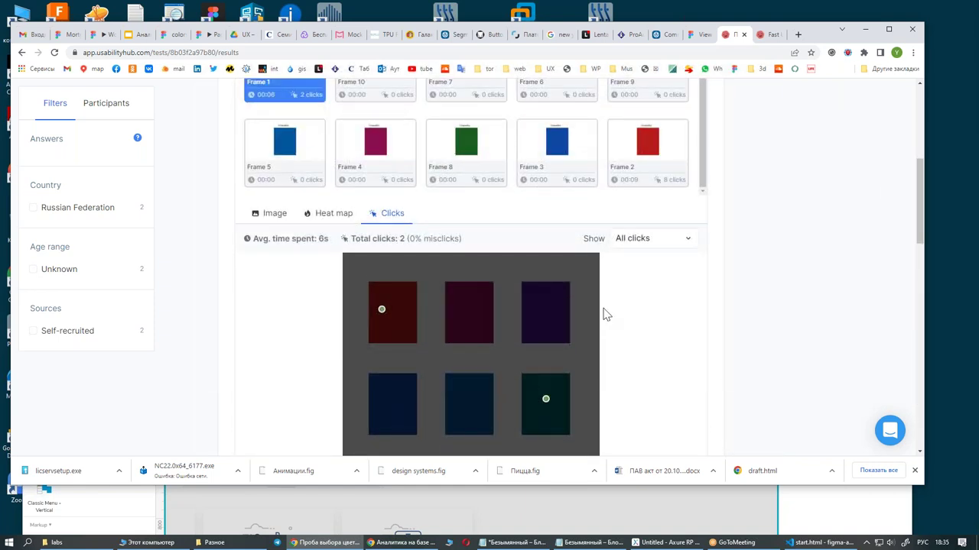
scroll(604, 313, "up", 1)
scroll(604, 313, "up", 1)
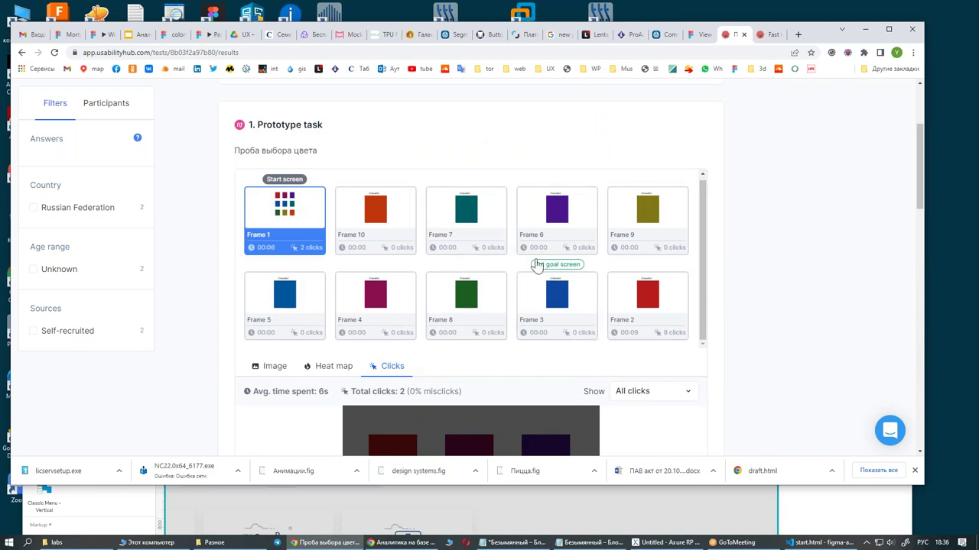
scroll(610, 272, "down", 1)
scroll(609, 271, "down", 3)
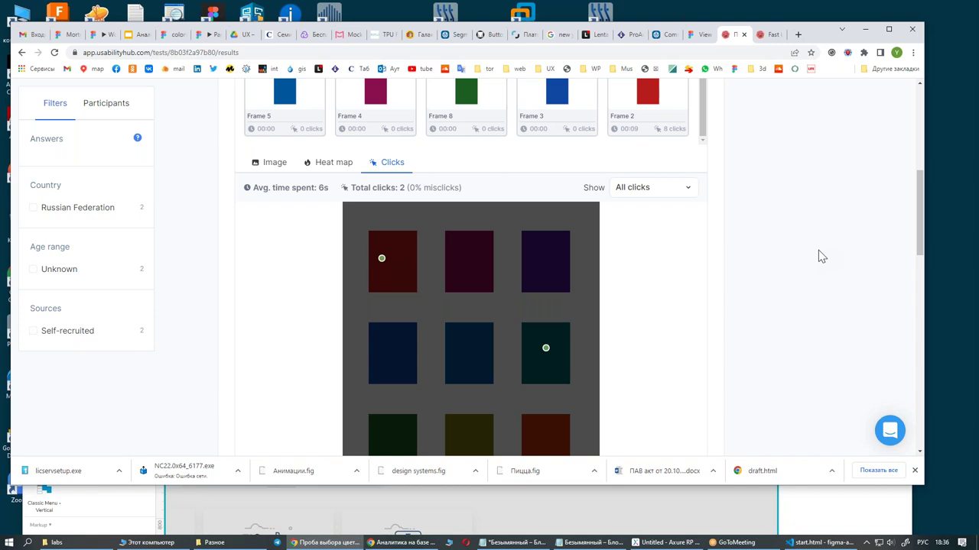
key("alt+Tab")
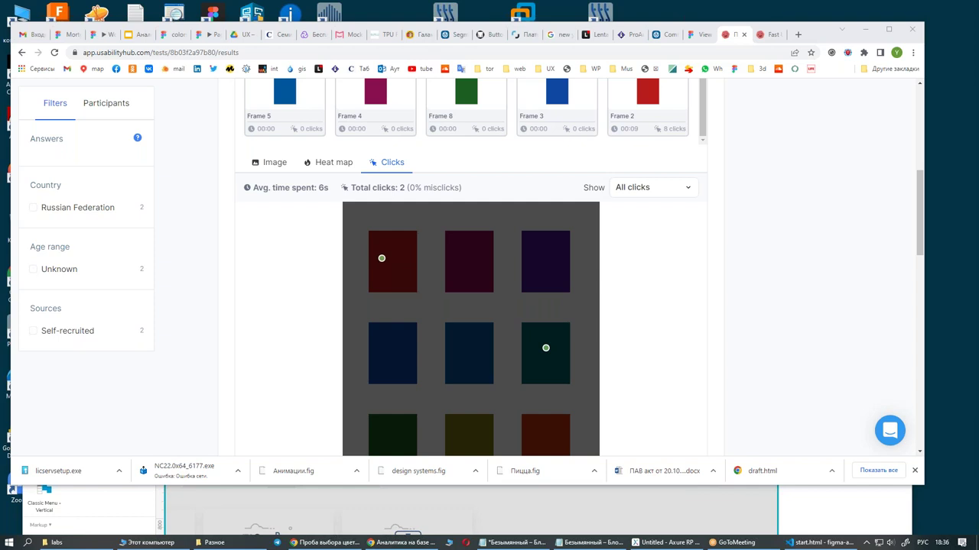
Load the TISBI café test's participant link in the thank-you tab and start the test
left_click(767, 35)
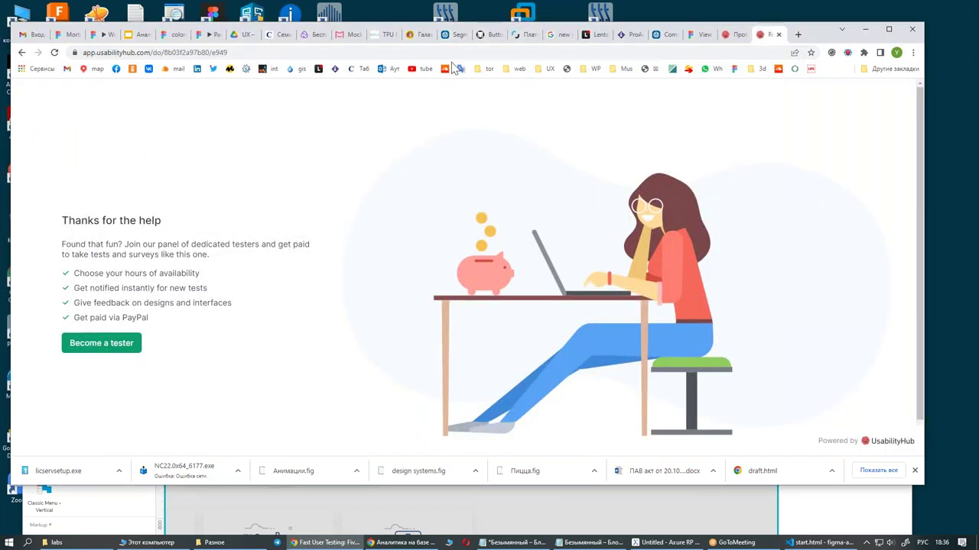
left_click(439, 52)
type("https://app.usabilityhub.com/do/bcfbff4fa77c/41d7")
key("Return")
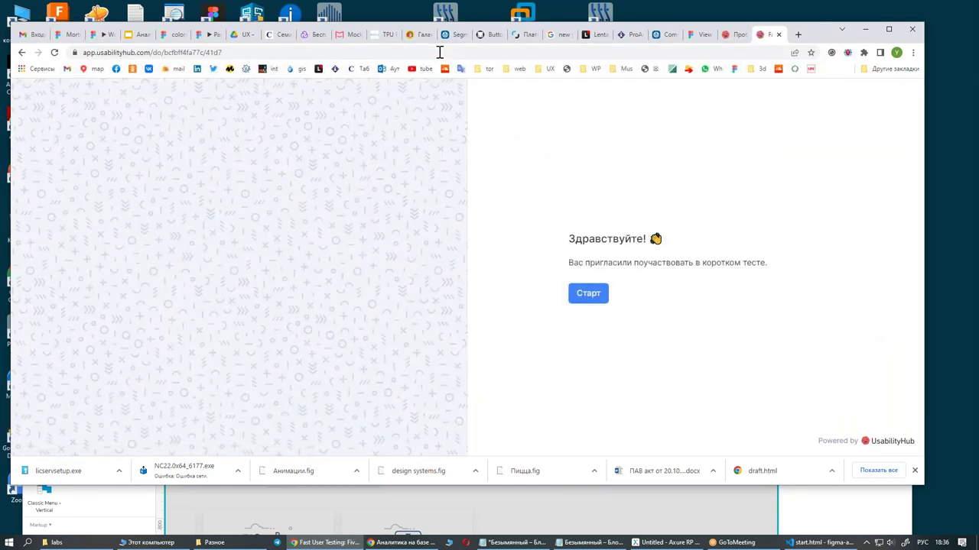
left_click(589, 294)
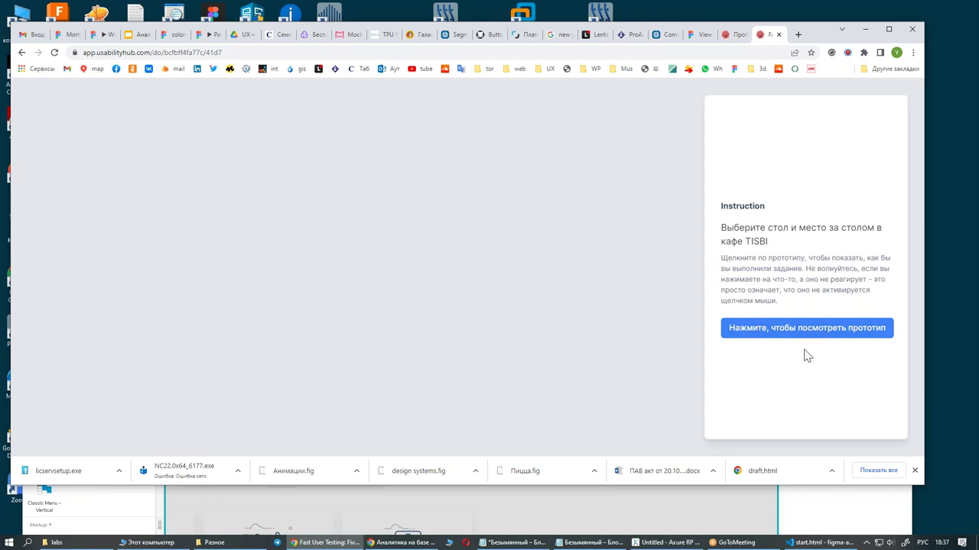
Book a free seat at a four-seat table, answer Да, and return to the colour test results
left_click(754, 333)
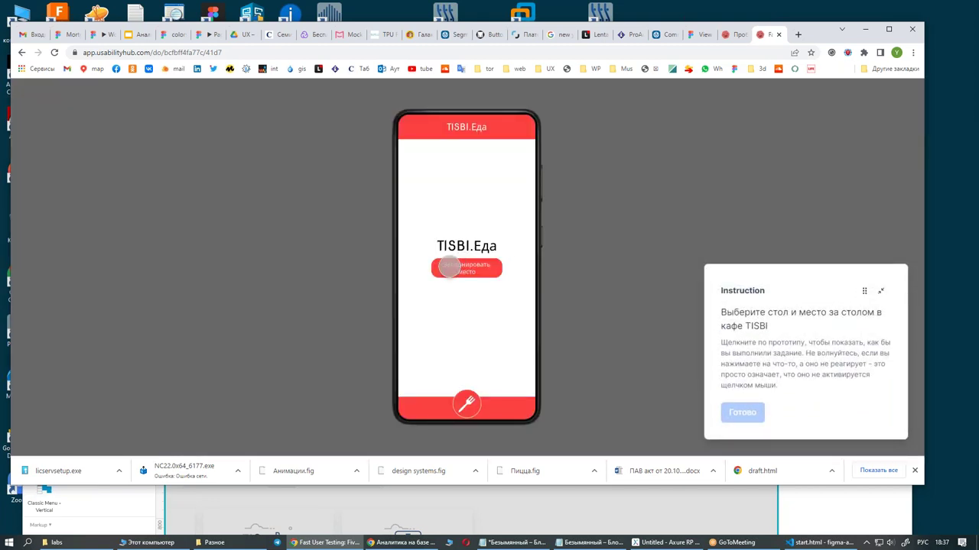
left_click(451, 267)
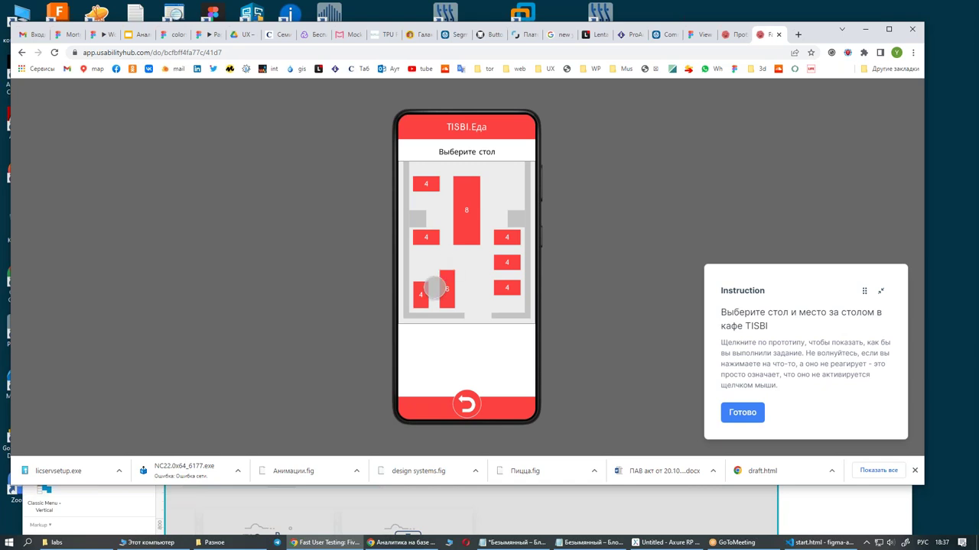
left_click(512, 287)
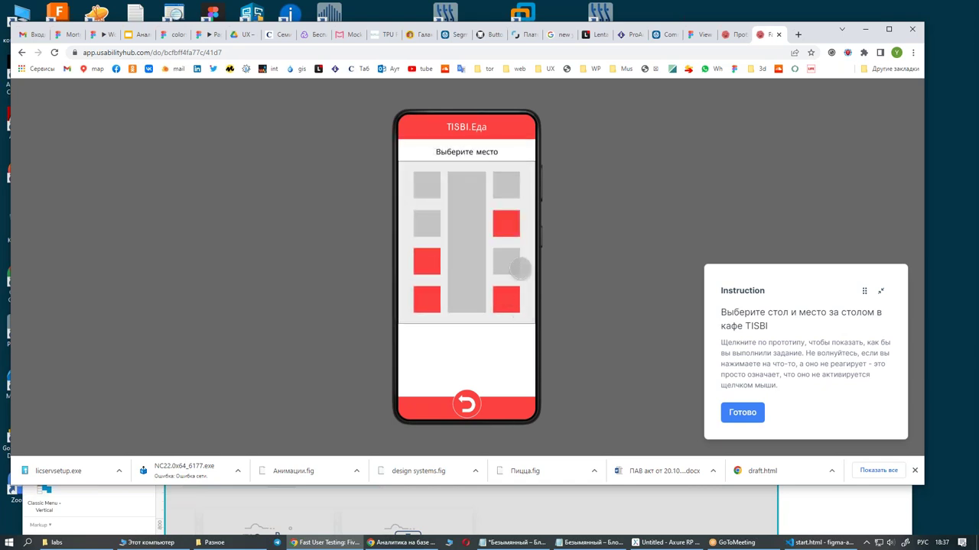
left_click(507, 261)
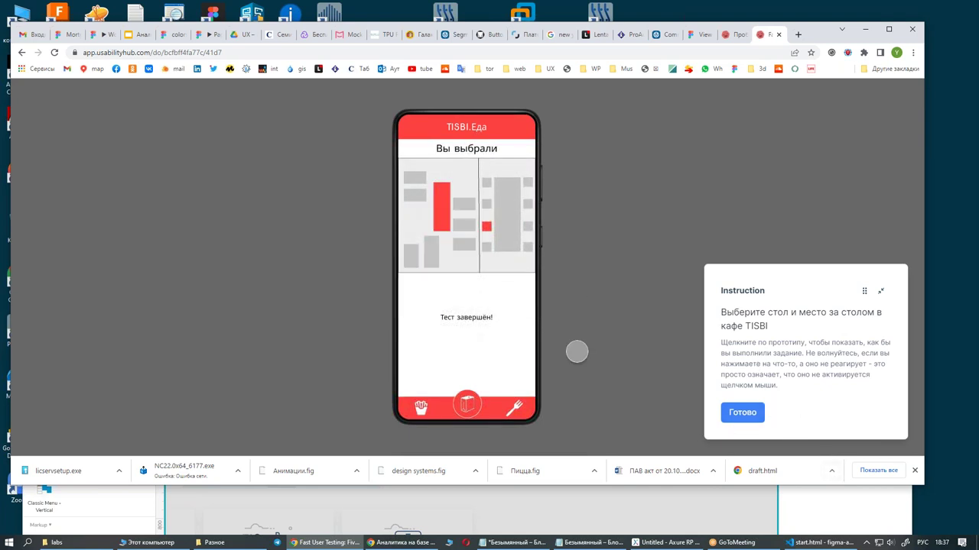
left_click(742, 414)
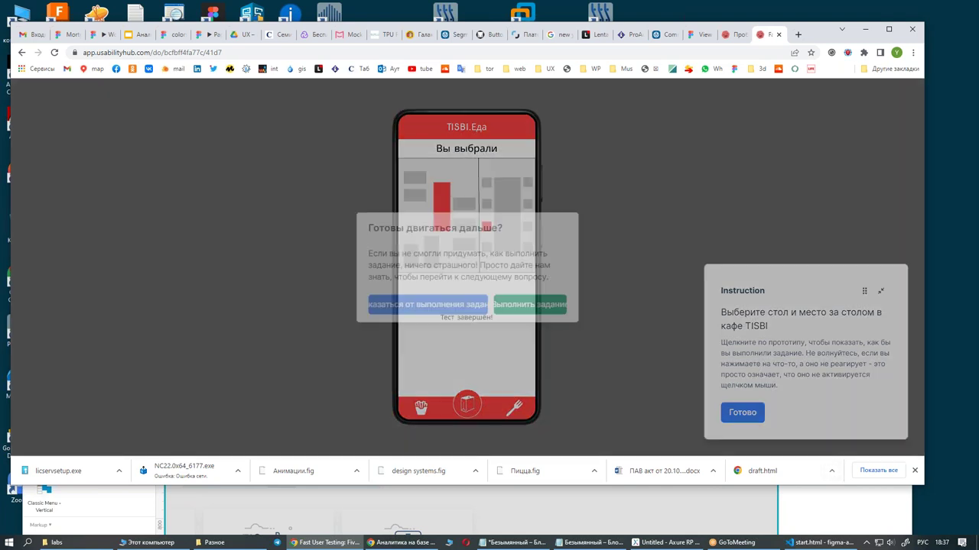
left_click(542, 307)
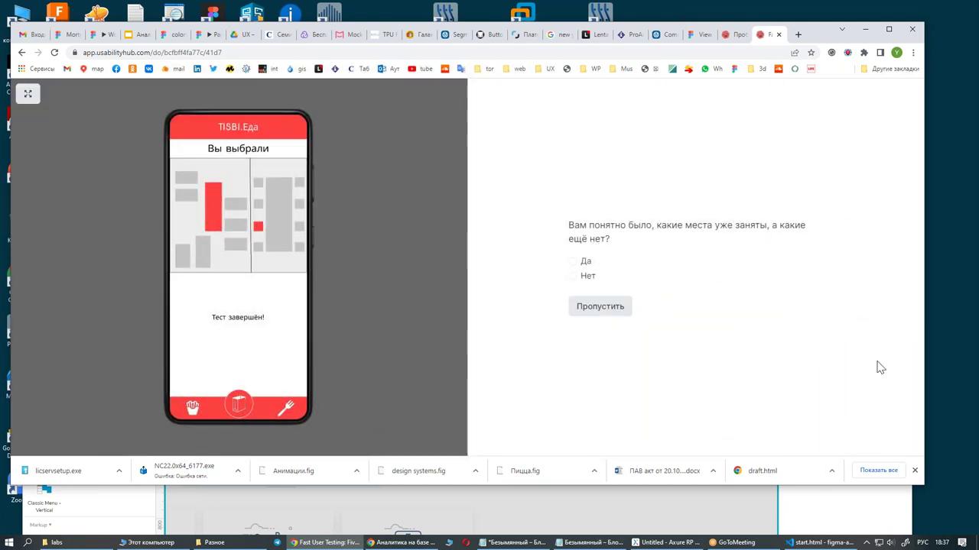
left_click(579, 263)
left_click(593, 309)
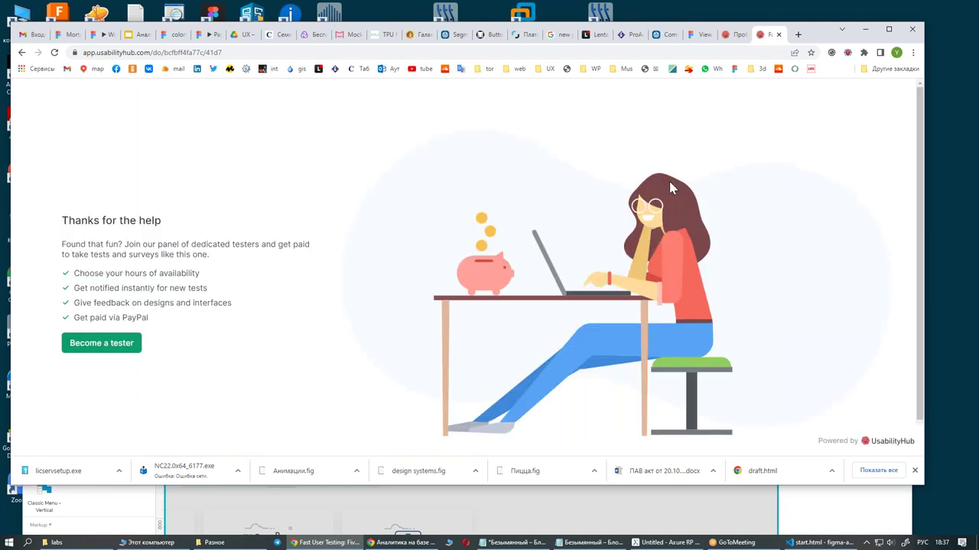
left_click(733, 36)
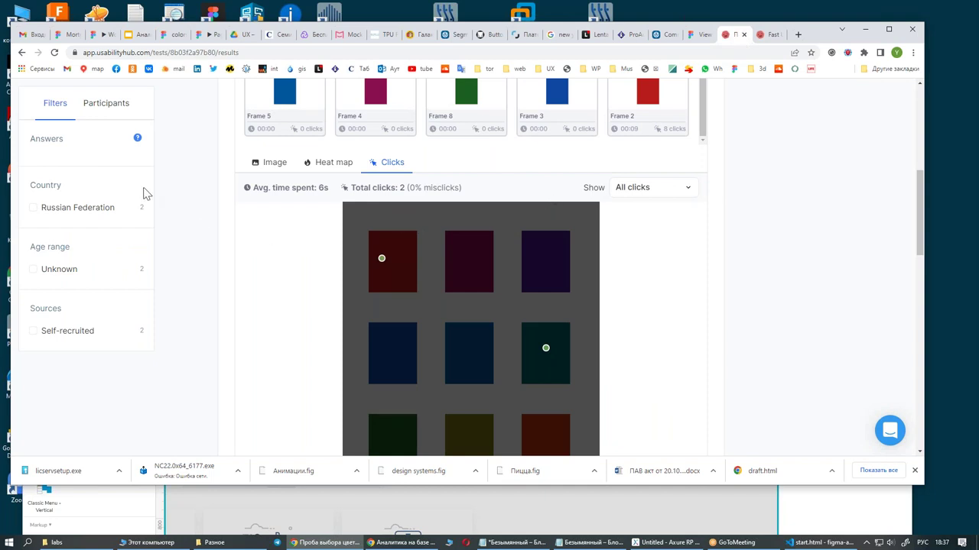
Scroll to the top of the results and return to the Dashboard, where Тест для TIBSI shows 2 responses
scroll(803, 222, "up", 1)
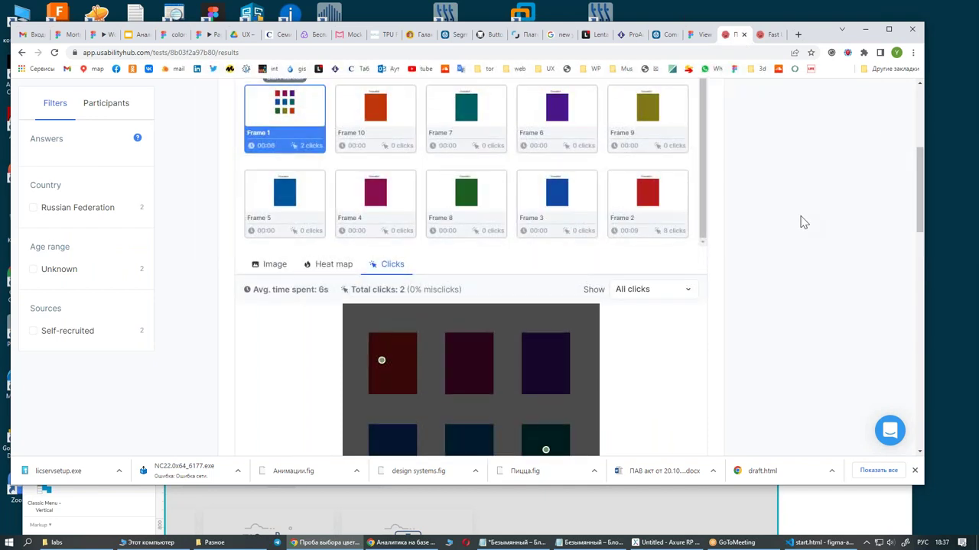
scroll(803, 222, "up", 2)
scroll(327, 181, "up", 3)
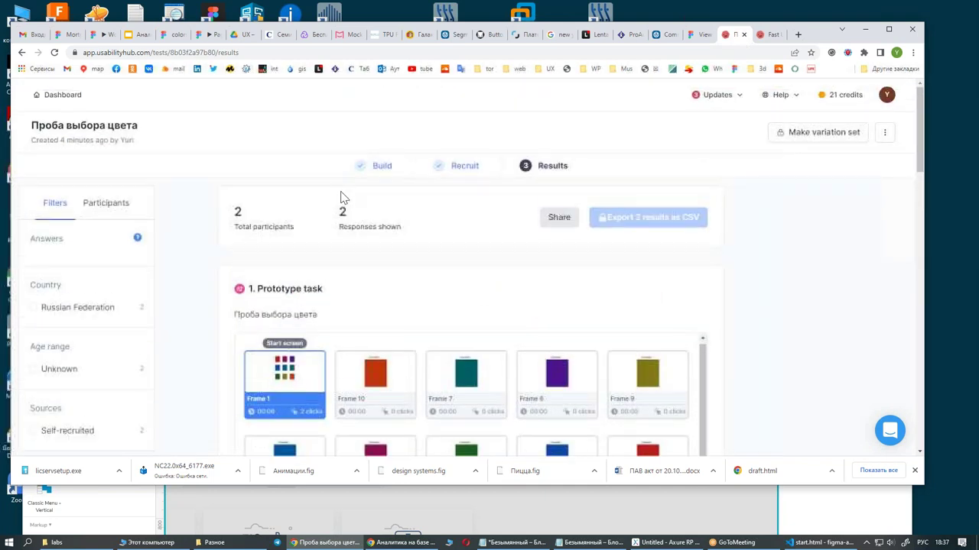
left_click(61, 97)
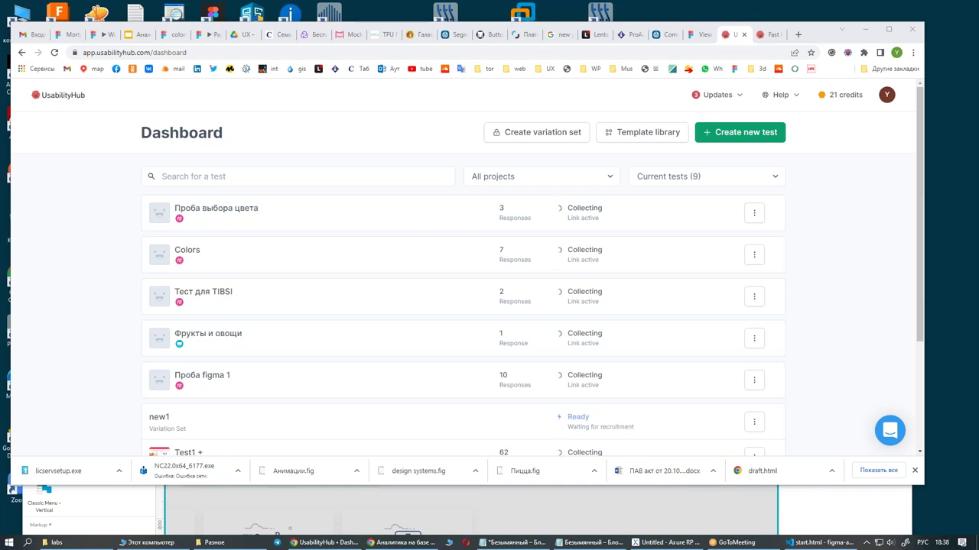
mouse_move(389, 297)
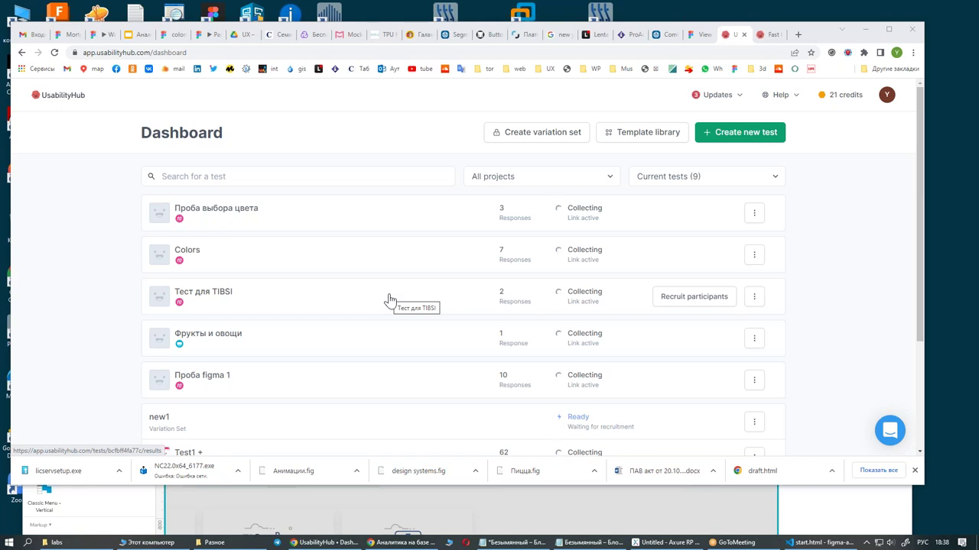
Open the Проба выбора цвета results and show its 3 participants' clicks as a heat map
mouse_move(329, 213)
left_click(467, 220)
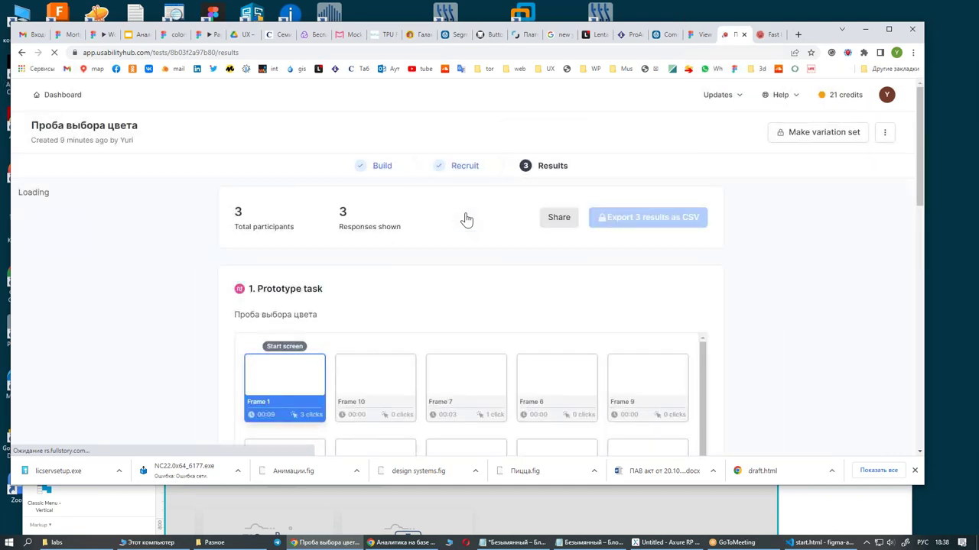
scroll(887, 367, "down", 2)
scroll(813, 334, "down", 2)
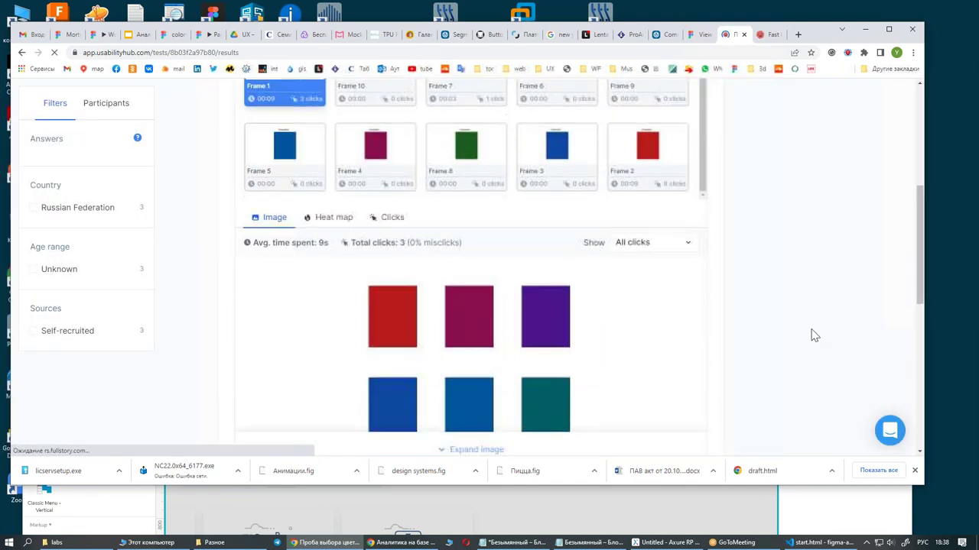
scroll(814, 335, "down", 2)
scroll(747, 334, "down", 2)
scroll(747, 335, "down", 2)
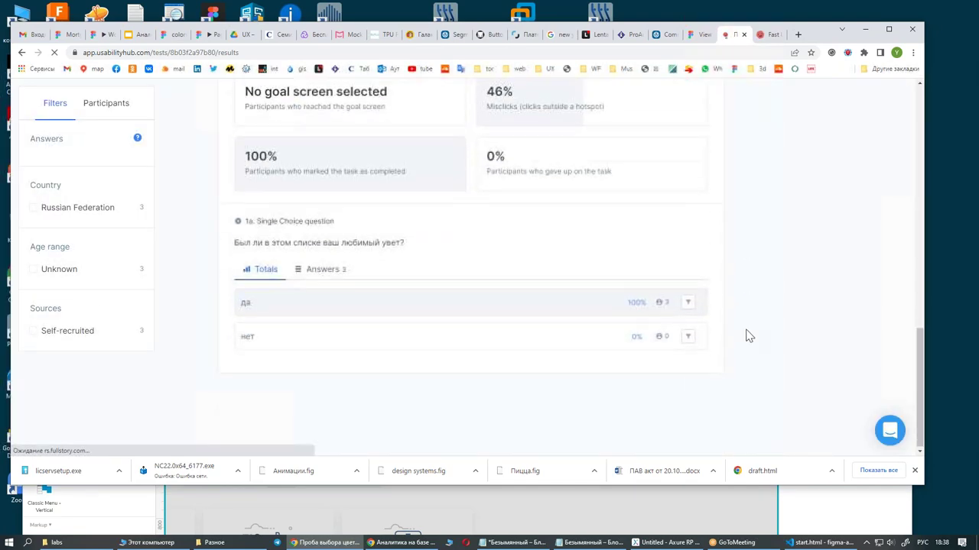
scroll(344, 335, "up", 2)
scroll(313, 252, "up", 2)
scroll(283, 183, "up", 3)
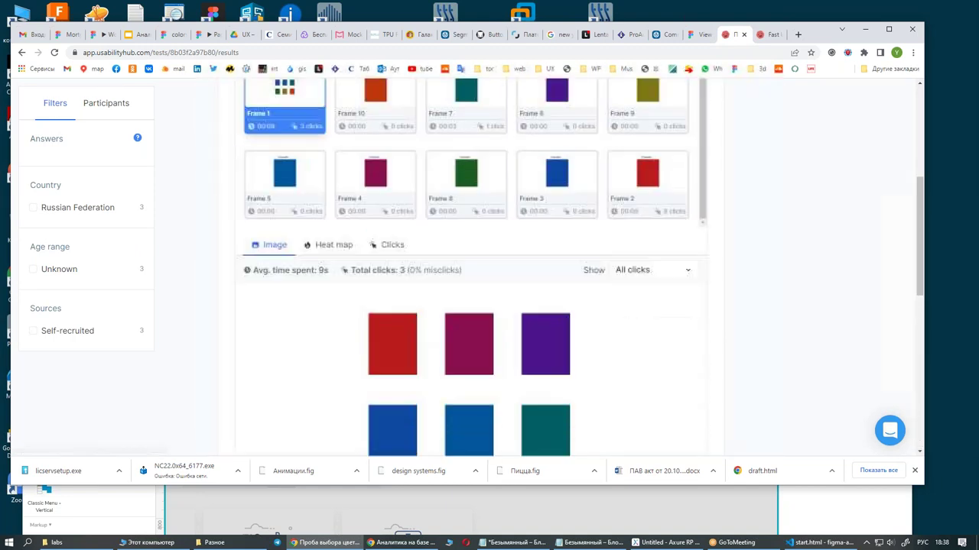
left_click(328, 271)
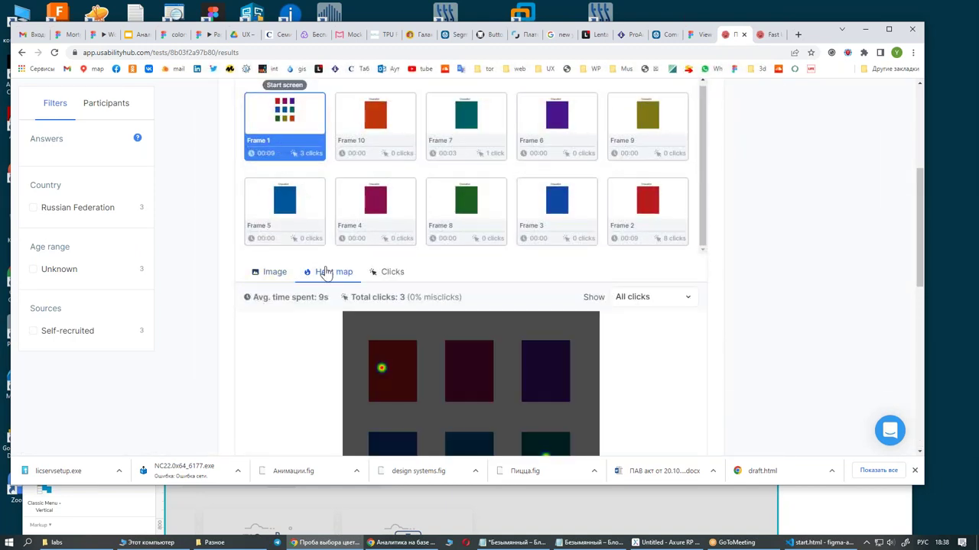
scroll(563, 279, "down", 2)
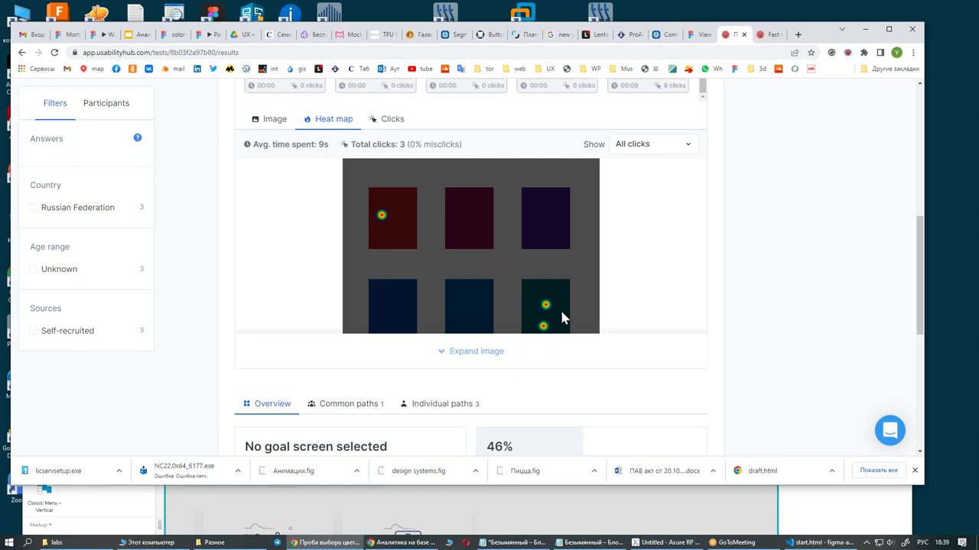
Glance at the thank-you tab, then go from the heat-map results back to the Dashboard
left_click(763, 34)
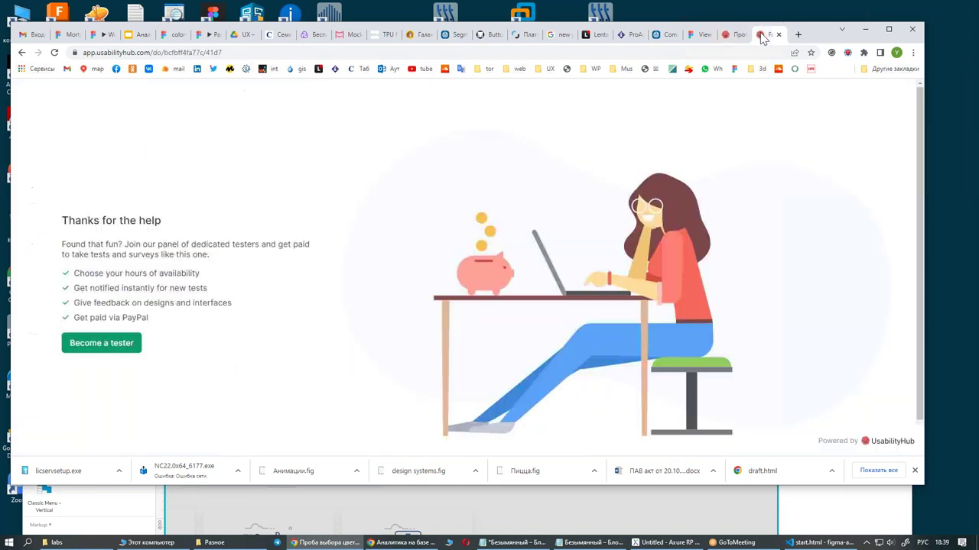
left_click(730, 34)
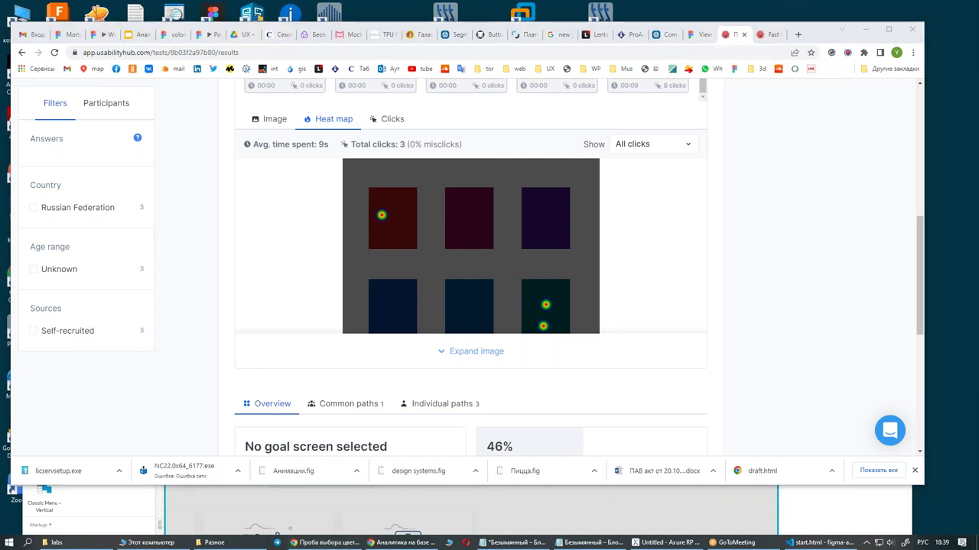
key("alt+shift")
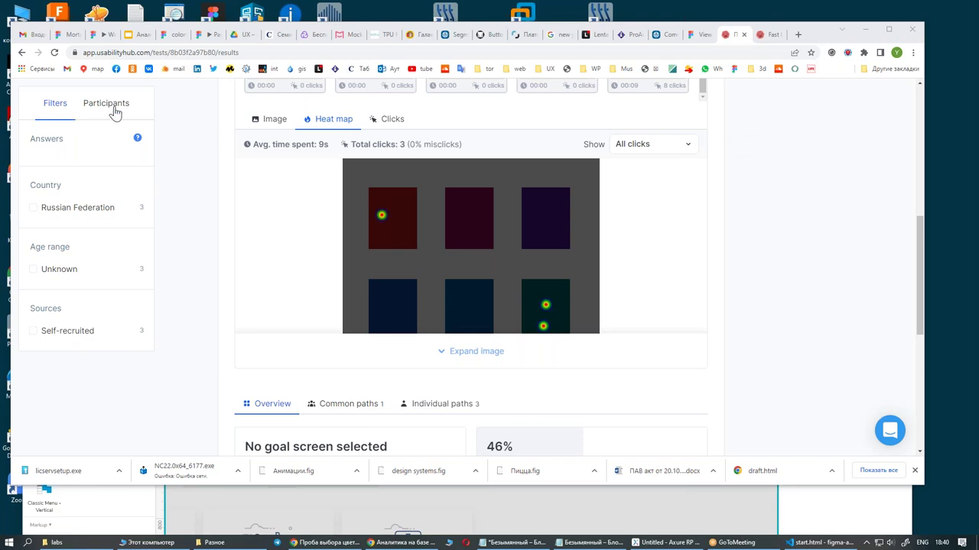
scroll(382, 143, "up", 2)
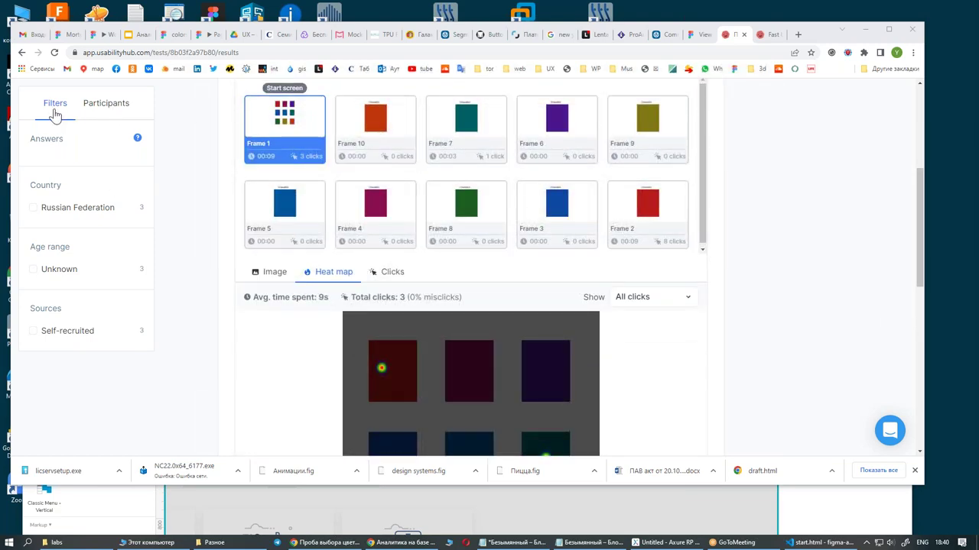
scroll(172, 137, "up", 2)
scroll(172, 137, "up", 2)
left_click(61, 95)
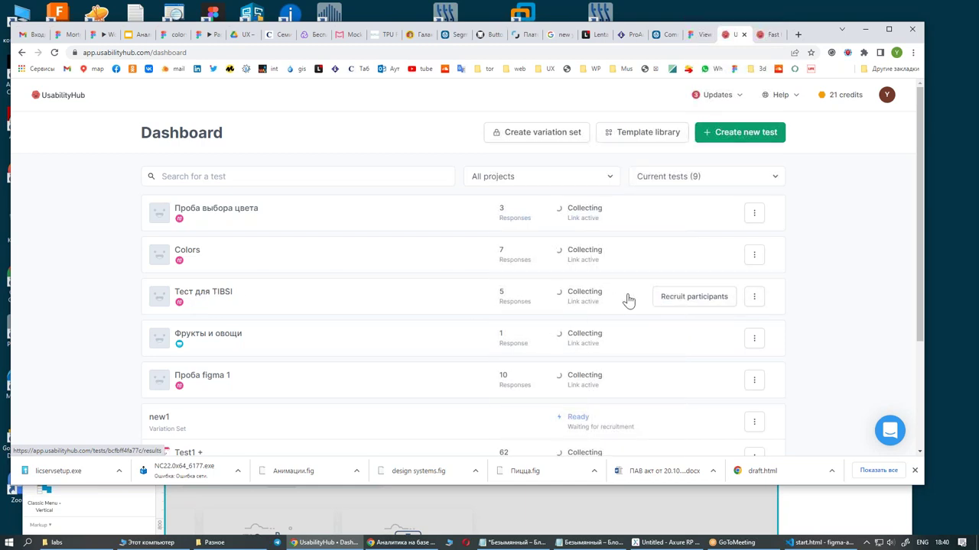
Open the Тест для TIBSI results and show the Бронь мест screen's 5 clicks as a heat map
left_click(208, 299)
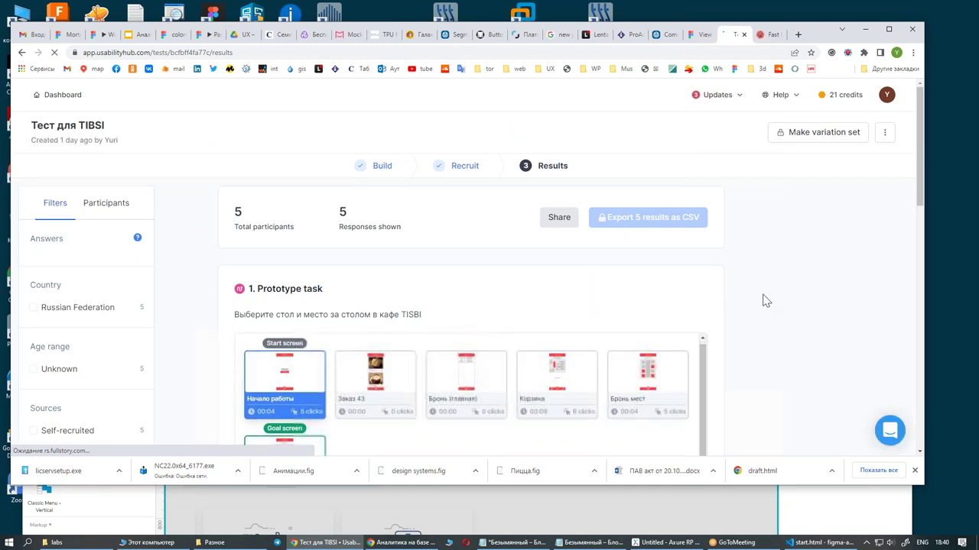
scroll(779, 291, "down", 4)
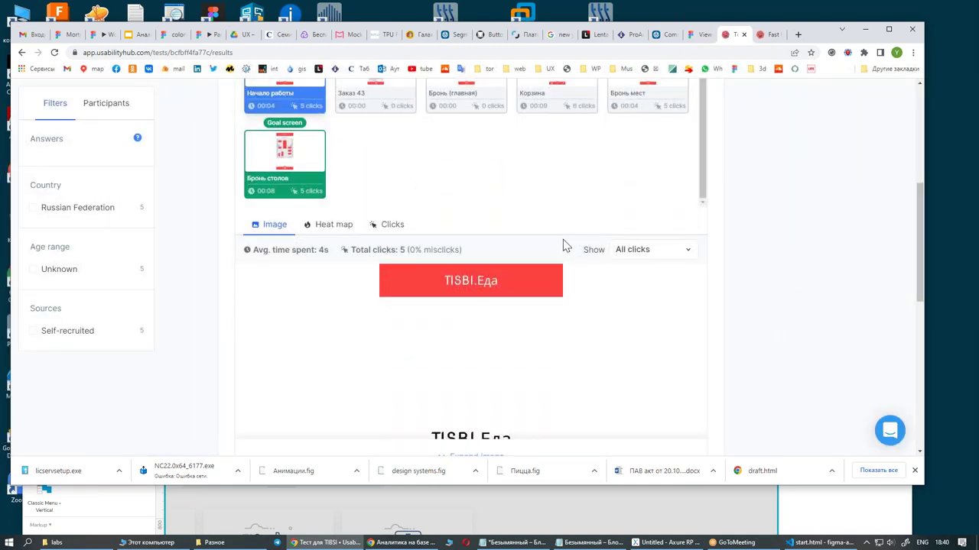
left_click(332, 226)
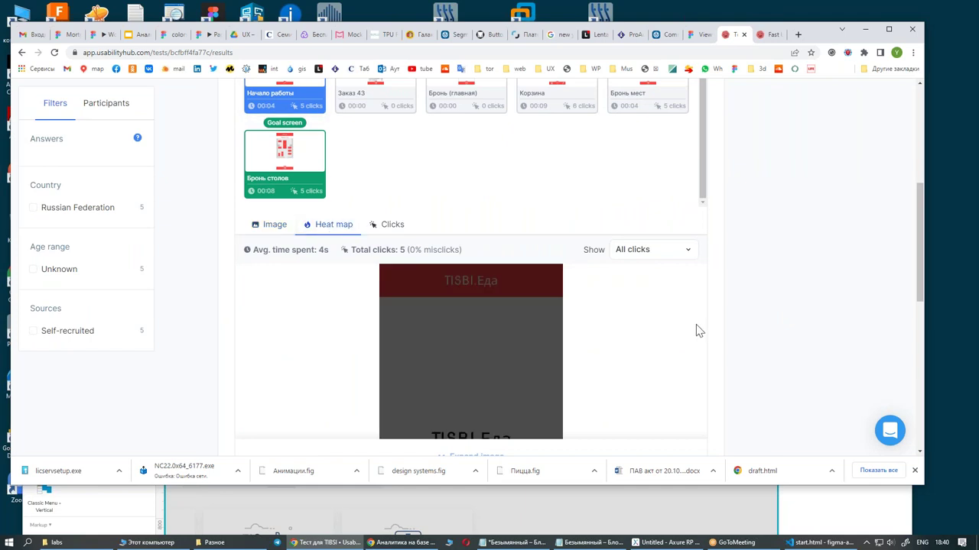
scroll(778, 313, "down", 1)
scroll(778, 313, "down", 1)
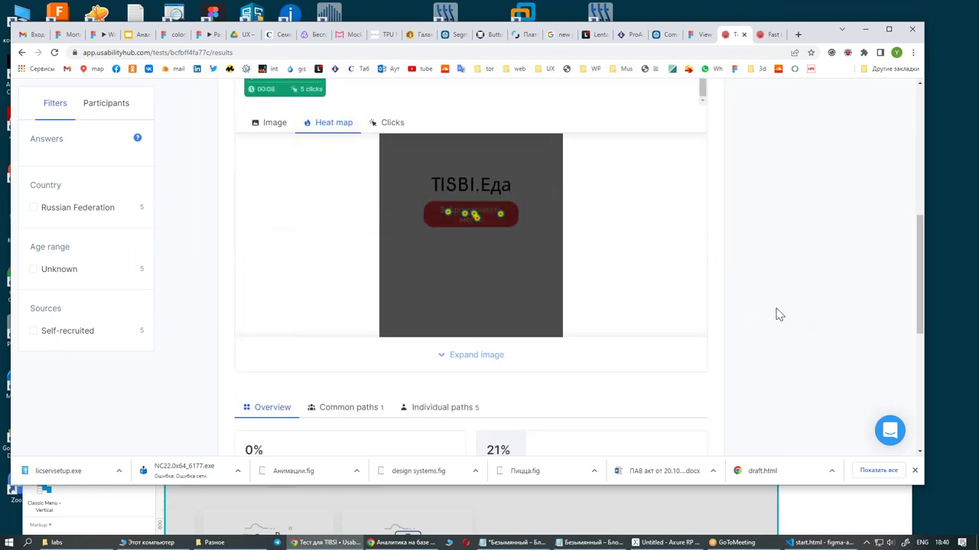
scroll(778, 309, "up", 1)
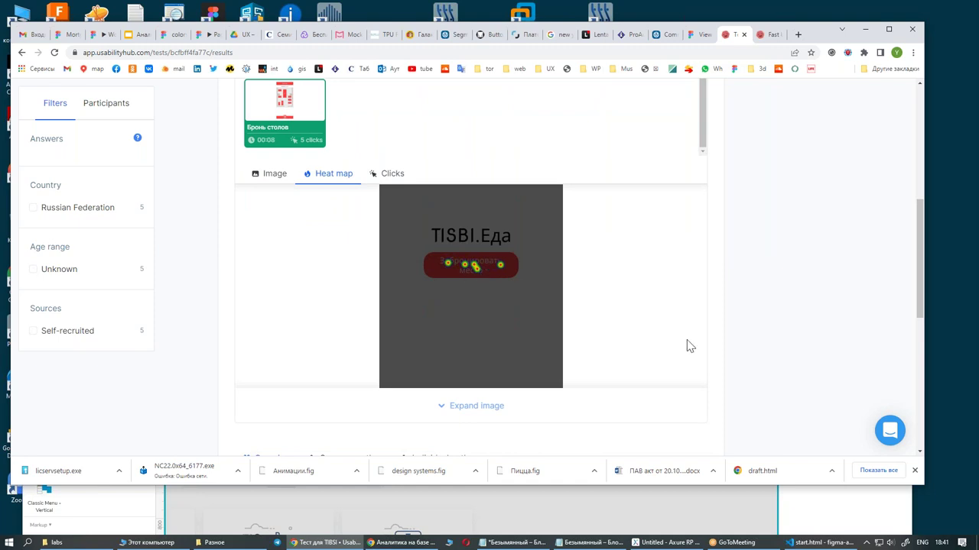
scroll(777, 315, "up", 2)
scroll(780, 314, "up", 1)
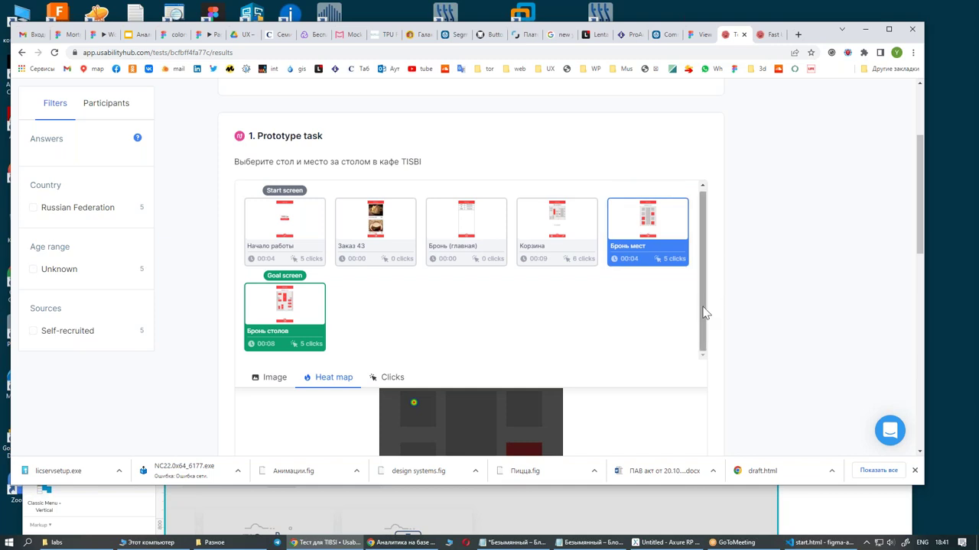
Scroll through the Бронь мест heat map results in UsabilityHub
scroll(671, 355, "down", 2)
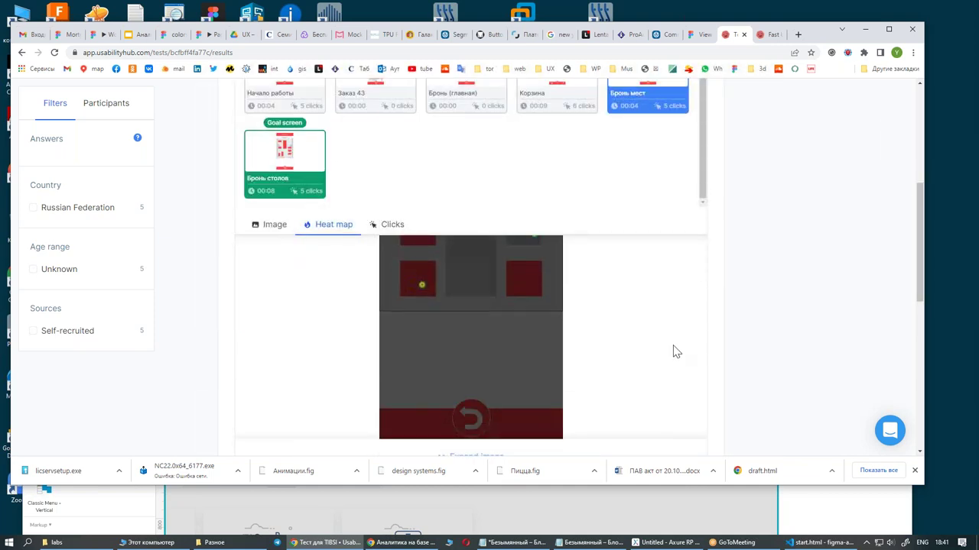
scroll(709, 365, "up", 2)
scroll(870, 367, "down", 2)
scroll(893, 345, "down", 1)
scroll(745, 341, "up", 1)
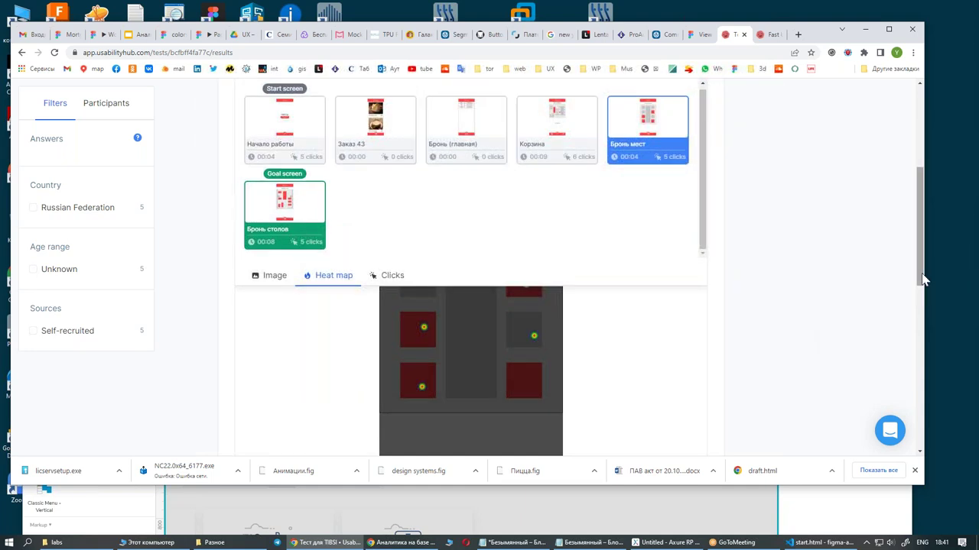
left_click_drag(923, 269, 921, 327)
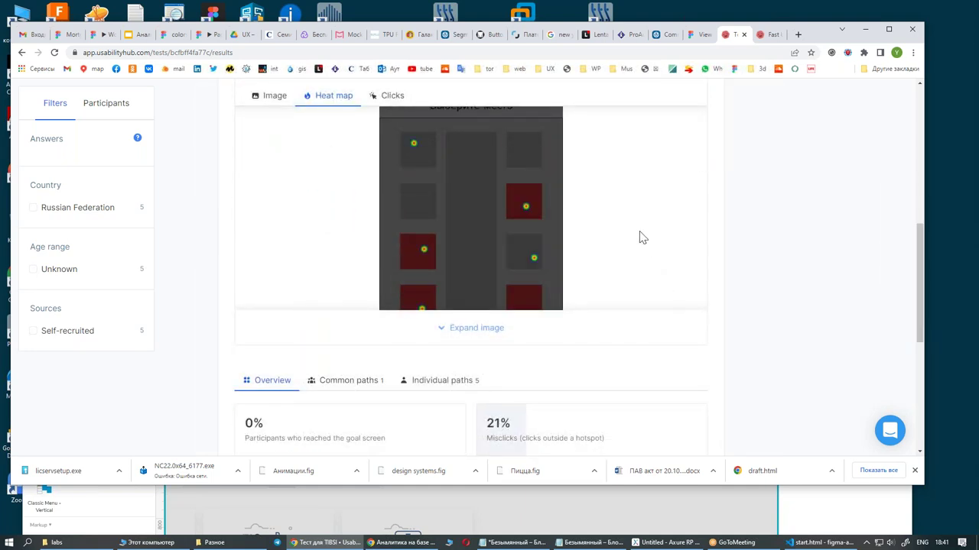
scroll(640, 237, "down", 1)
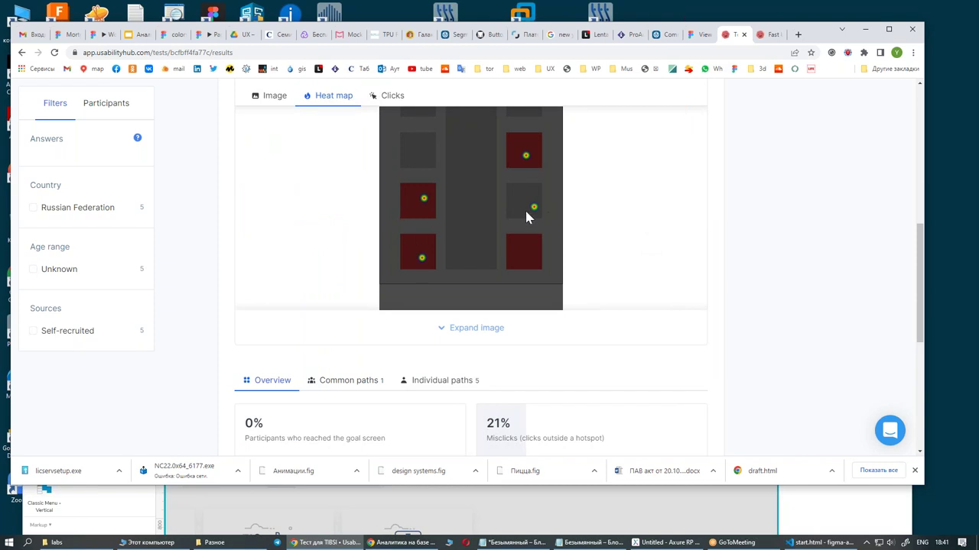
scroll(493, 256, "up", 1)
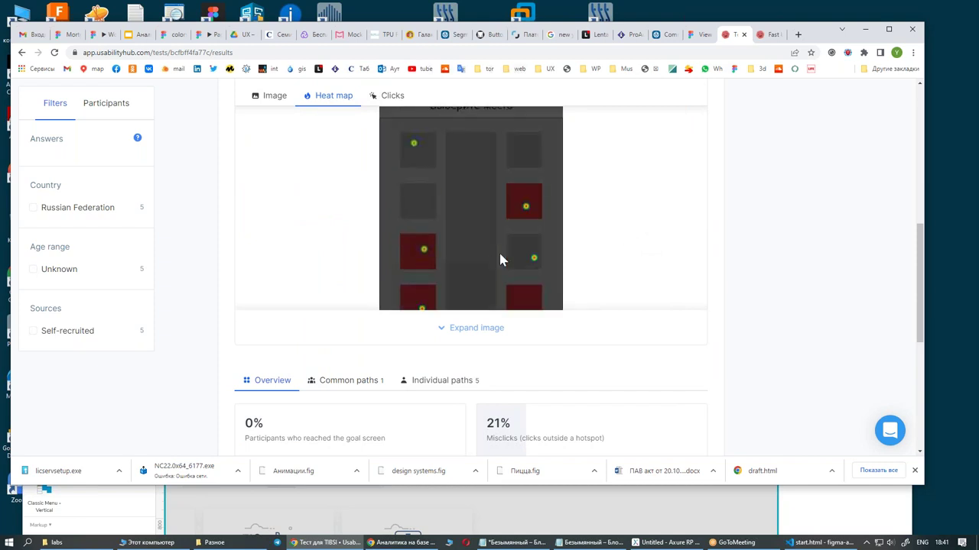
scroll(601, 247, "down", 1)
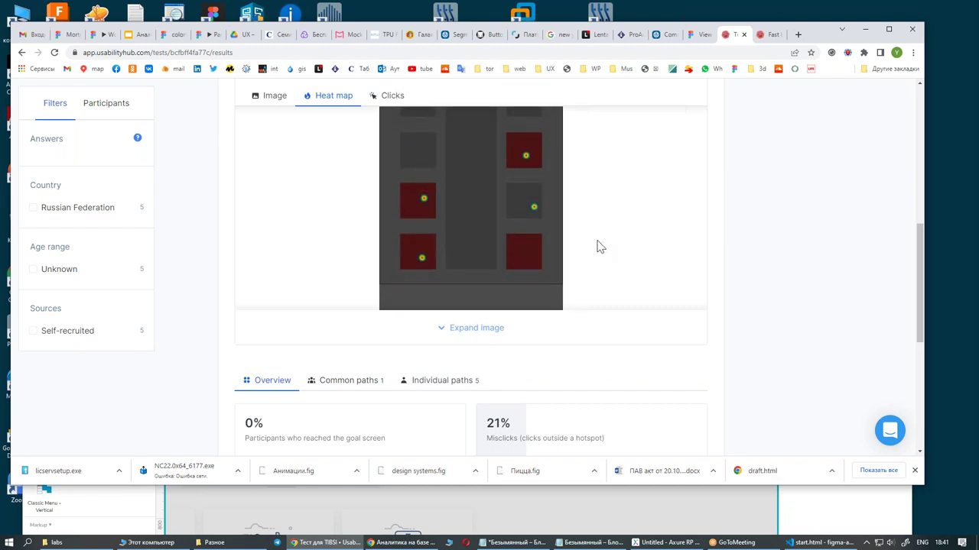
scroll(600, 246, "up", 1)
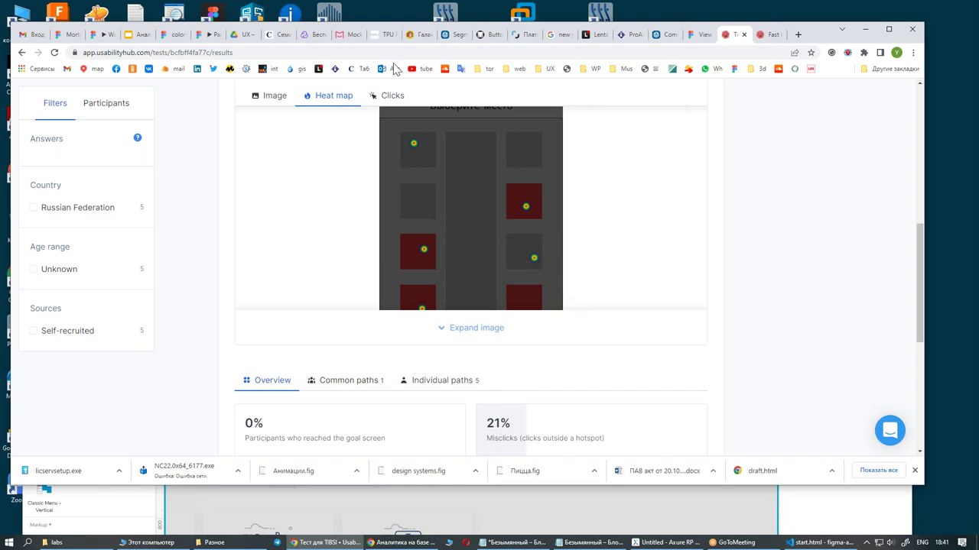
Show Бронь мест as individual click points: 5 clicks, 4s average, 0% misclicks
left_click(389, 96)
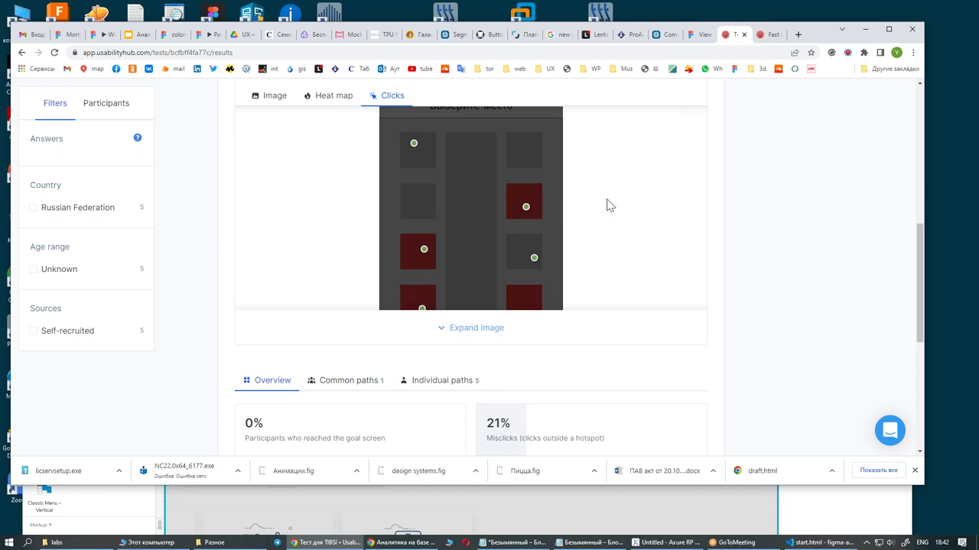
scroll(607, 203, "up", 2)
scroll(758, 214, "up", 3)
scroll(758, 214, "up", 2)
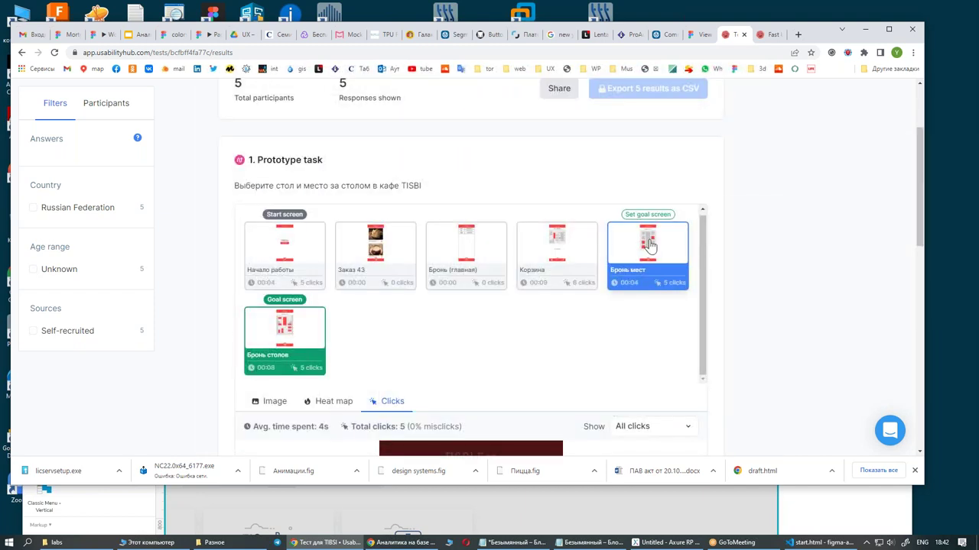
left_click(69, 34)
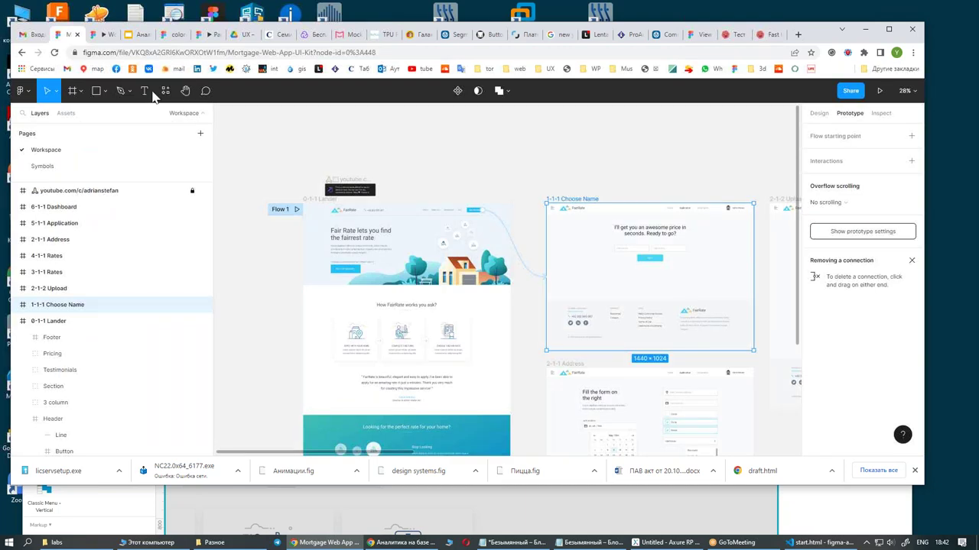
Return to Drafts and open the 'TISBI.ЕДА для теста' Figma file
left_click(23, 90)
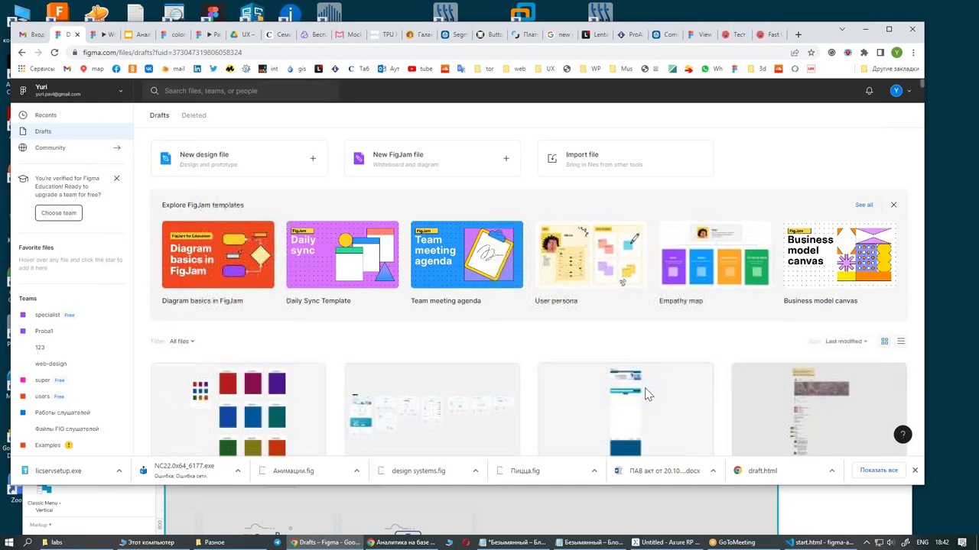
scroll(646, 383, "down", 4)
scroll(688, 375, "down", 1)
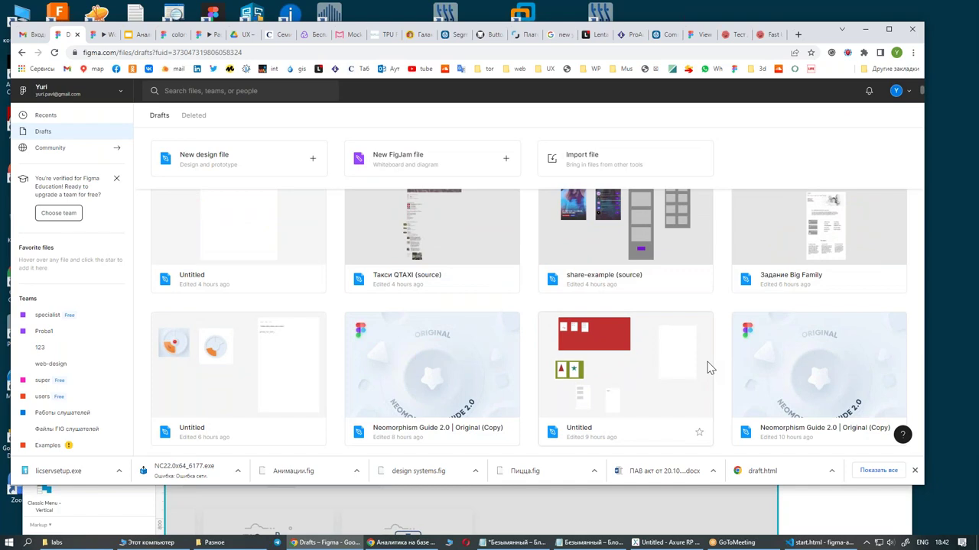
scroll(709, 368, "down", 2)
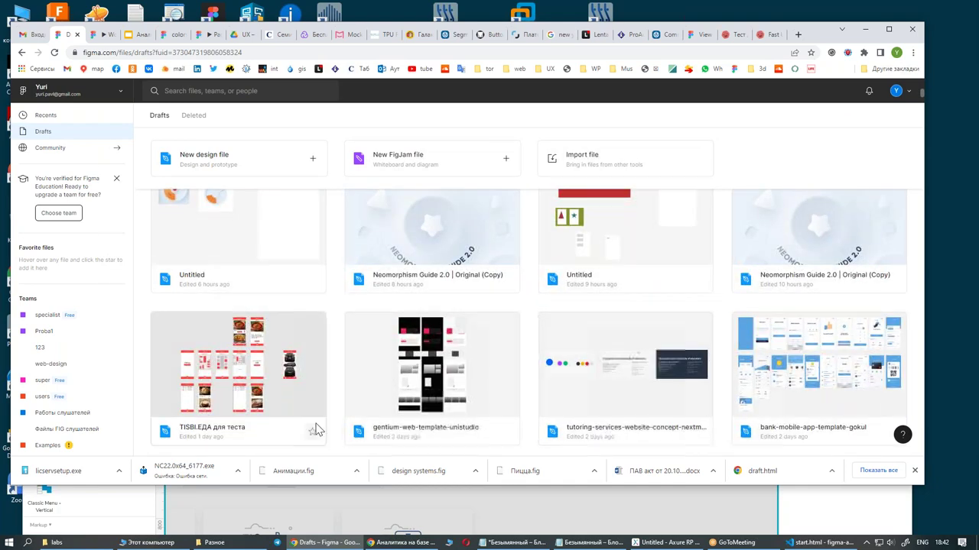
left_click(250, 363)
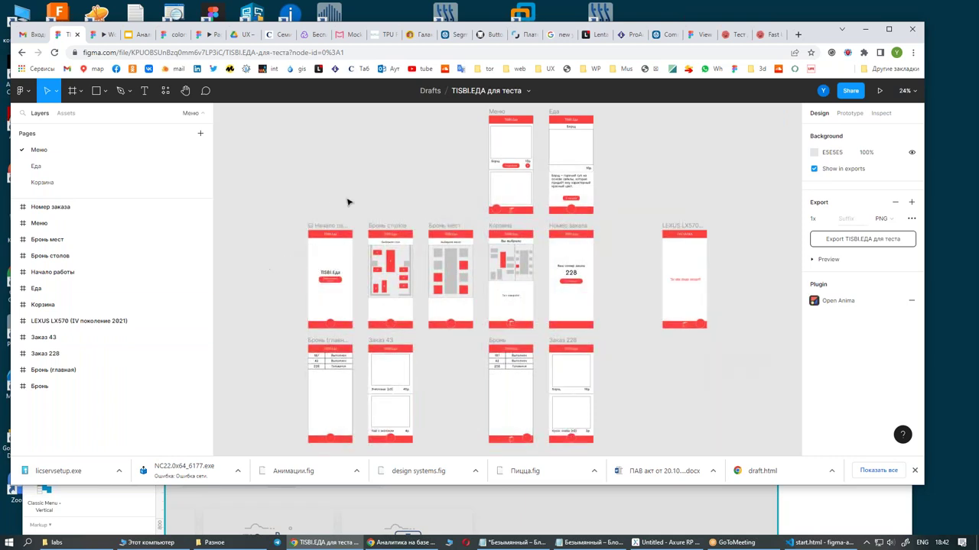
Zoom to 74% and select the Бронь мест seat-booking frame
scroll(386, 259, "up", 2, "ctrl")
scroll(389, 262, "up", 2, "ctrl")
scroll(387, 257, "up", 2, "ctrl")
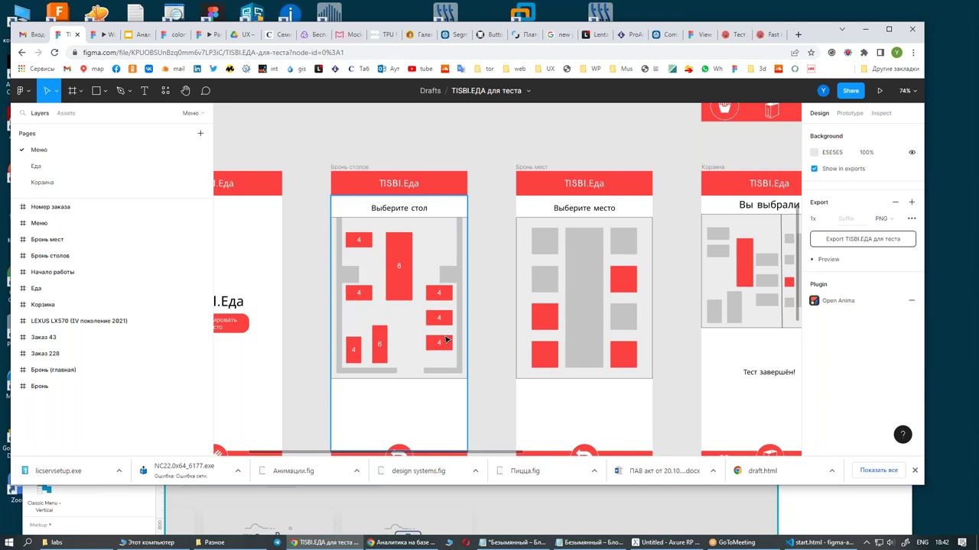
left_click(535, 167)
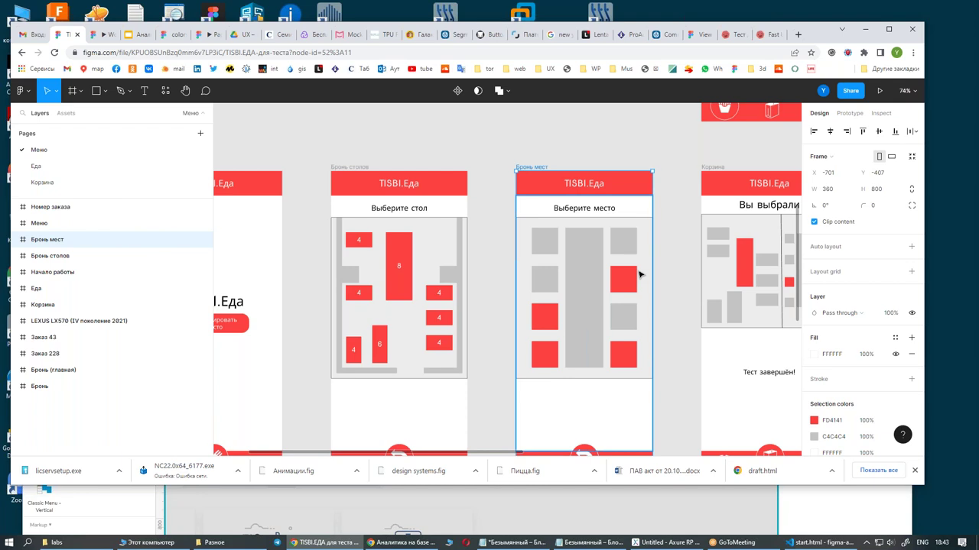
Back in UsabilityHub, scroll through the Тест для TIBSI seat-booking results
left_click(731, 35)
scroll(550, 382, "down", 3)
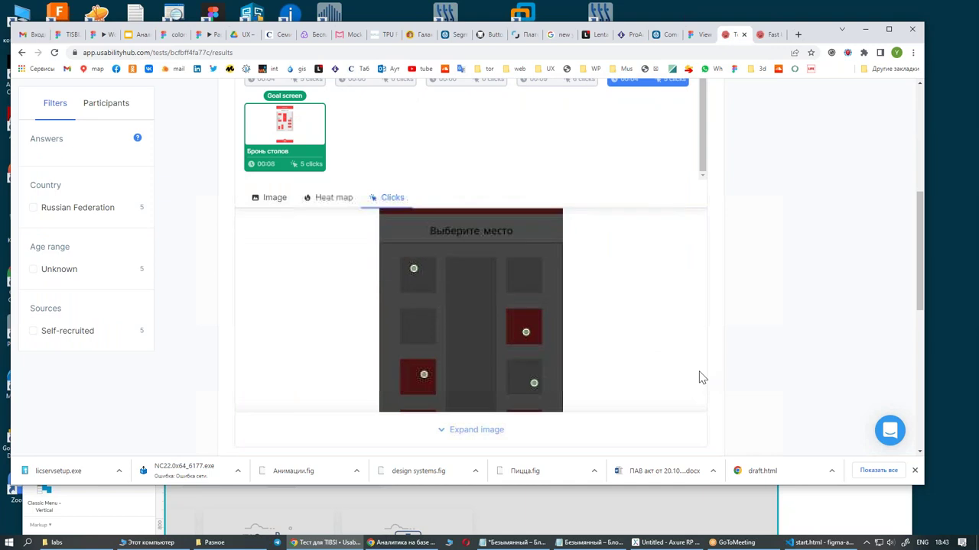
scroll(711, 374, "up", 2)
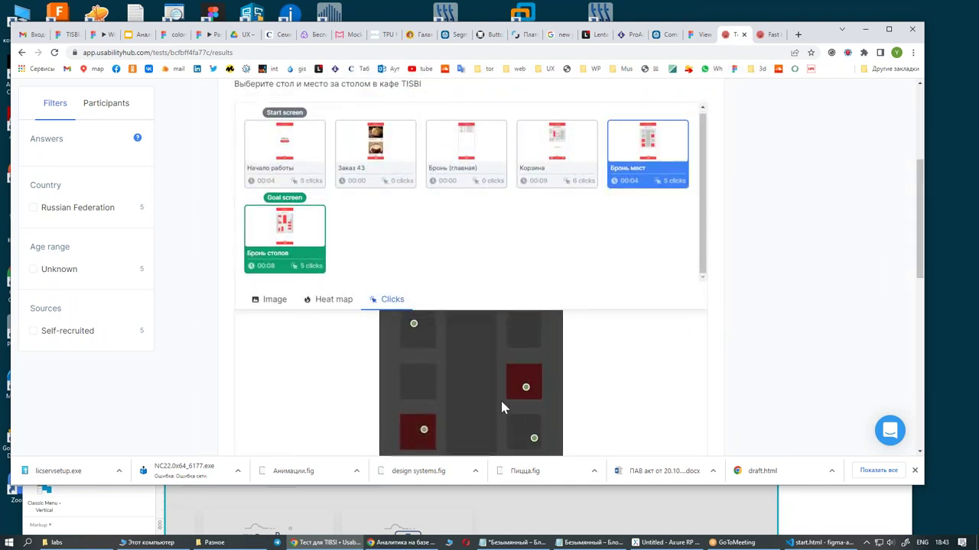
scroll(490, 391, "down", 2)
scroll(526, 393, "down", 1)
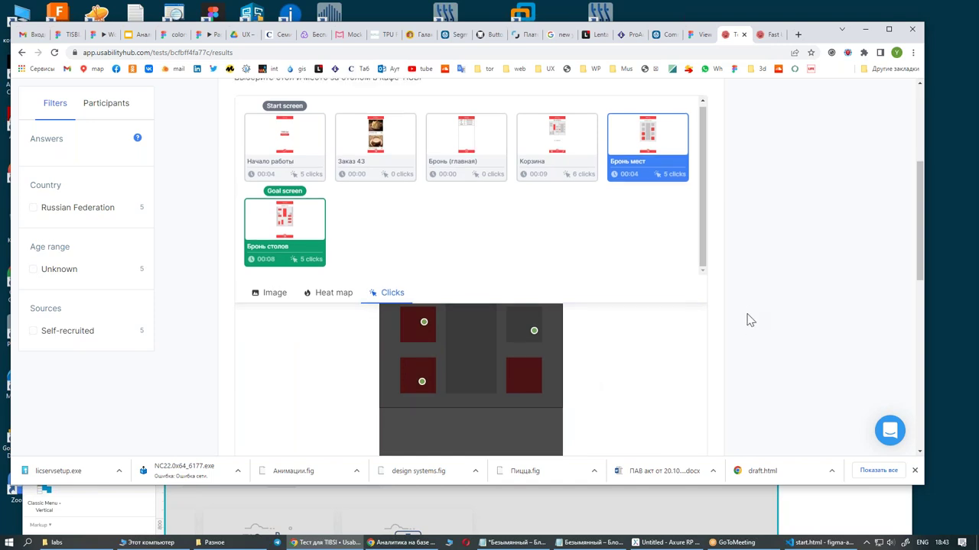
scroll(747, 325, "down", 3)
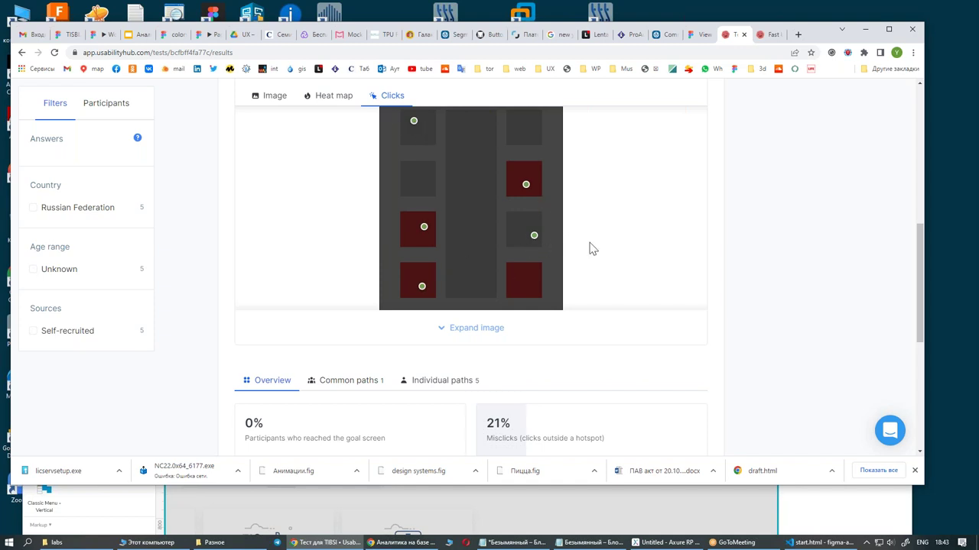
scroll(799, 379, "down", 2)
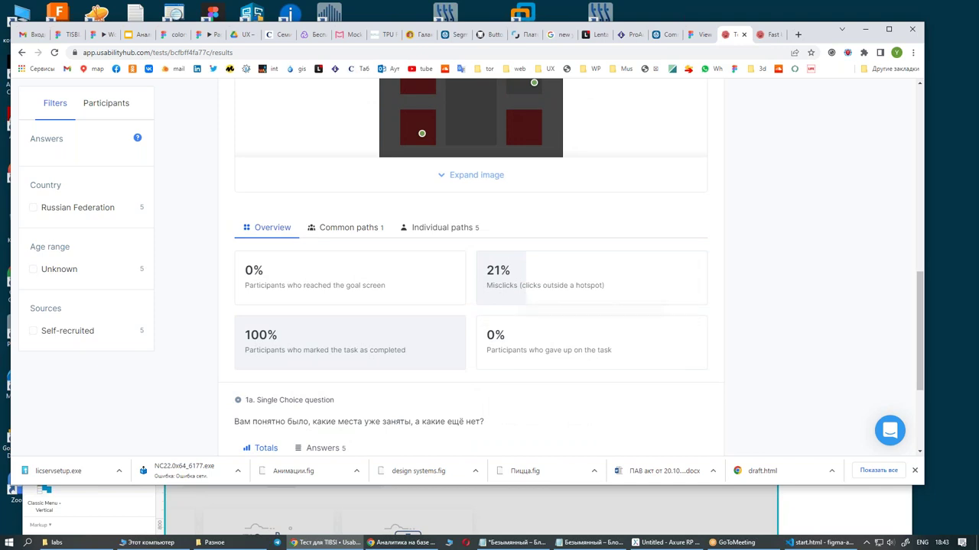
scroll(586, 357, "down", 3)
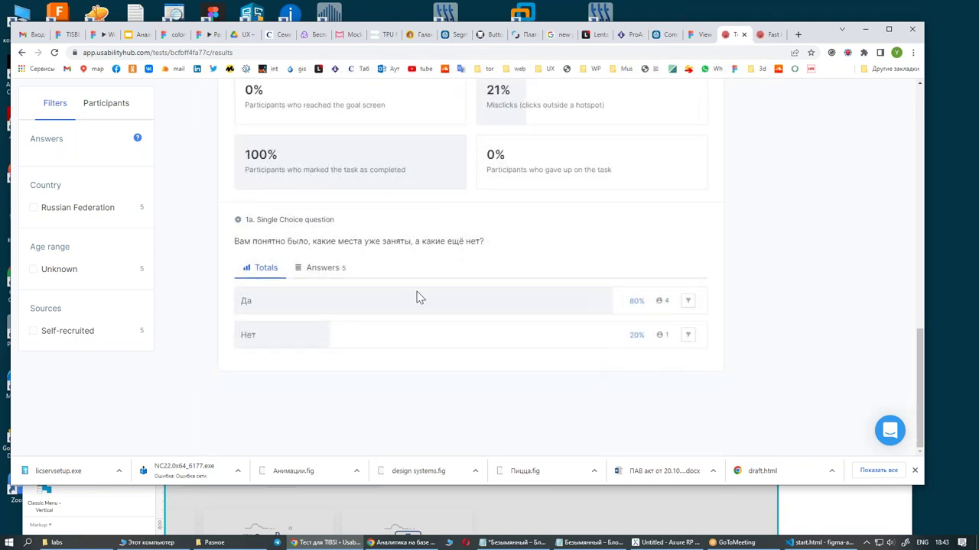
Toggle between individual participant answers and answer totals, then scroll back to the click map
left_click(326, 272)
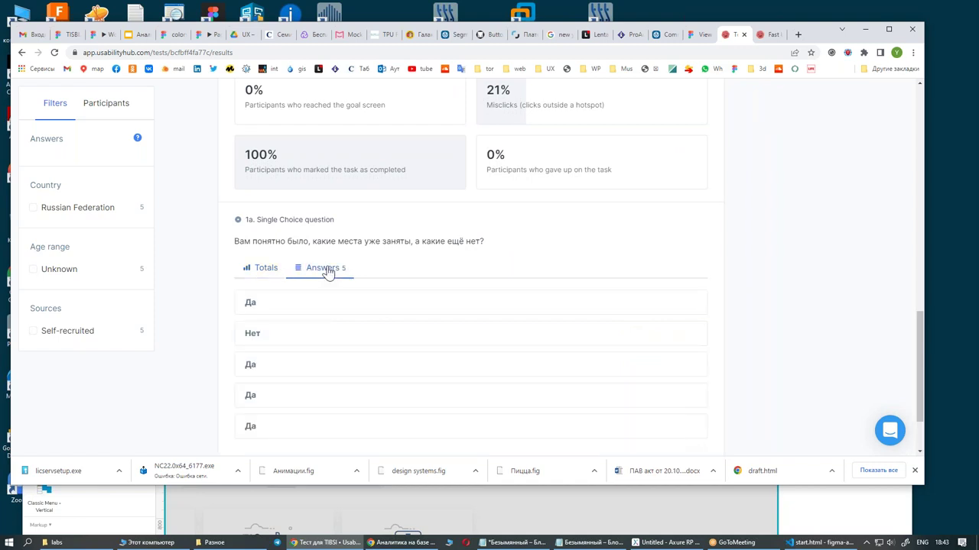
left_click(262, 267)
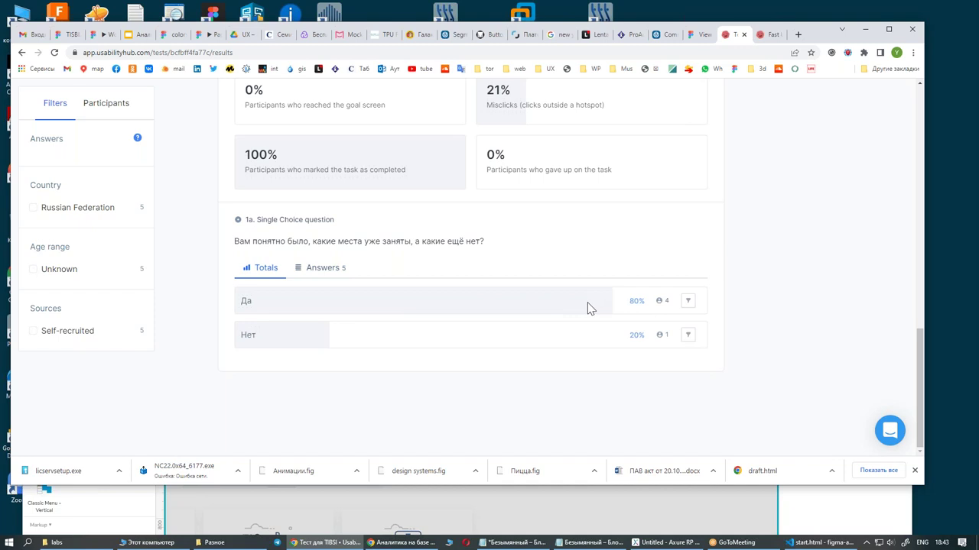
scroll(788, 320, "up", 5)
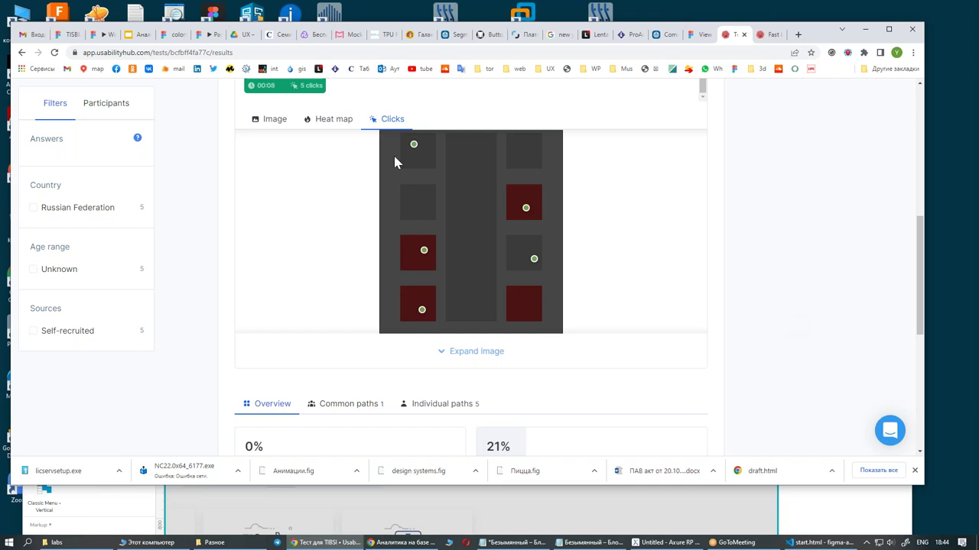
Show the 'TISBI.ЕДА для теста' frames Бронь мест, Бронь столов and Корзина in Figma
left_click(67, 34)
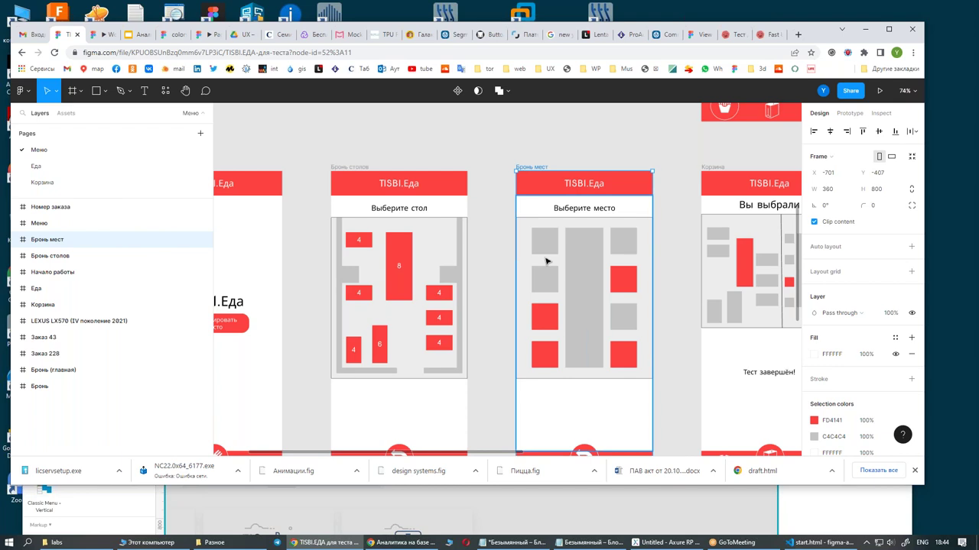
Create a new FigJam board using the Looking ahead template from the files list
left_click(21, 90)
left_click(44, 117)
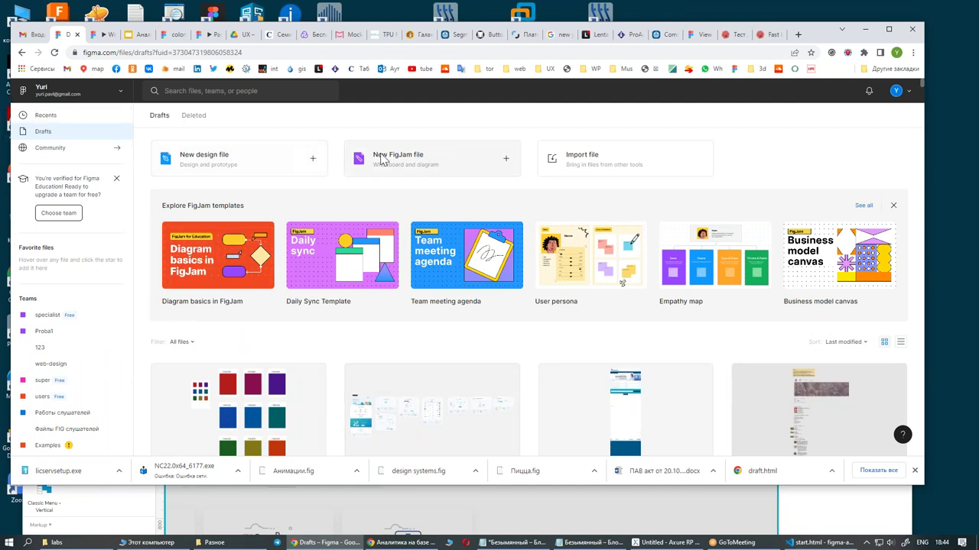
left_click(403, 159)
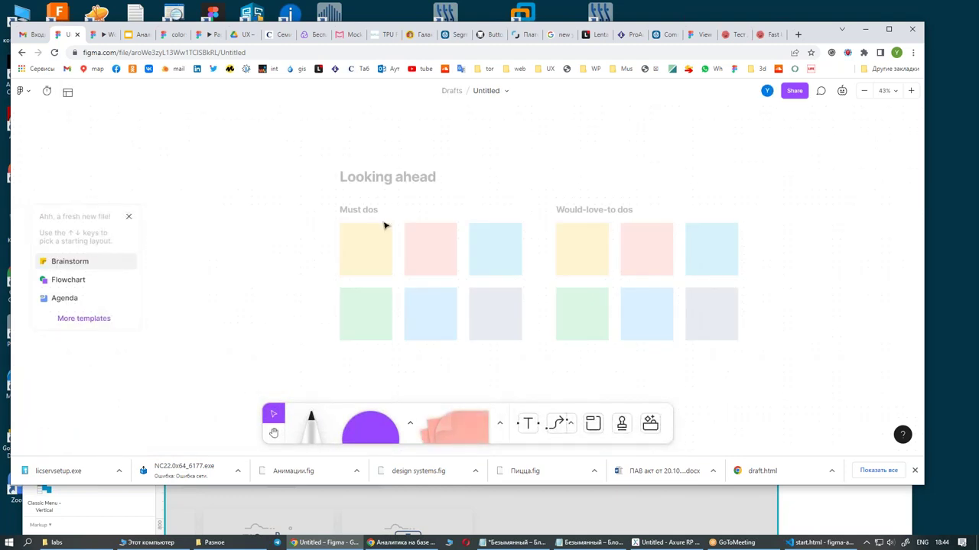
left_click(375, 247)
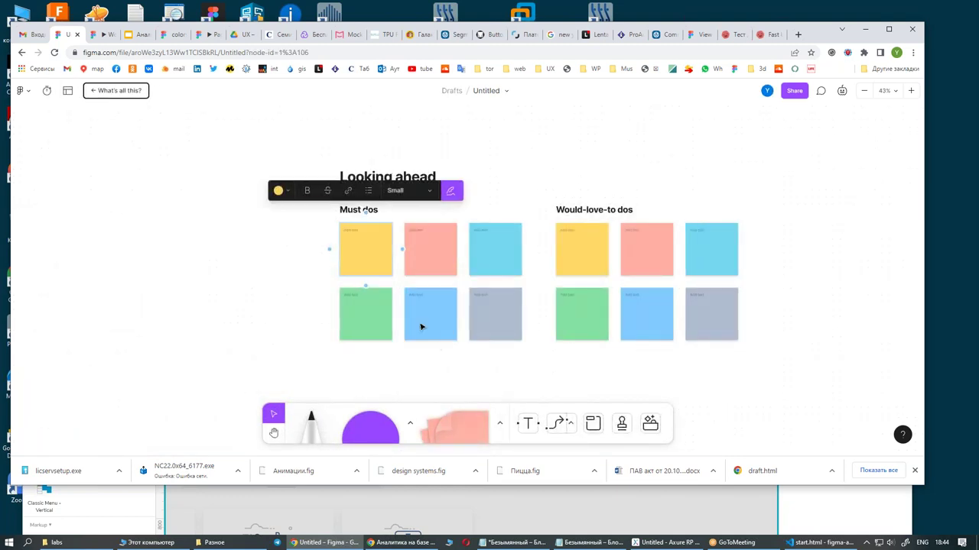
Browse the new board's main menu and try the seasonal trick-or-treat surprise
left_click(74, 143)
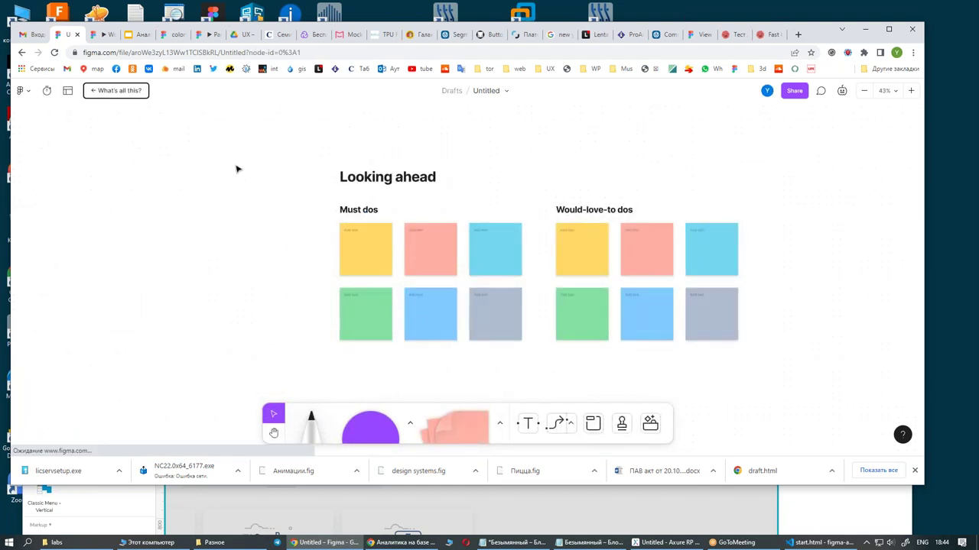
left_click(27, 91)
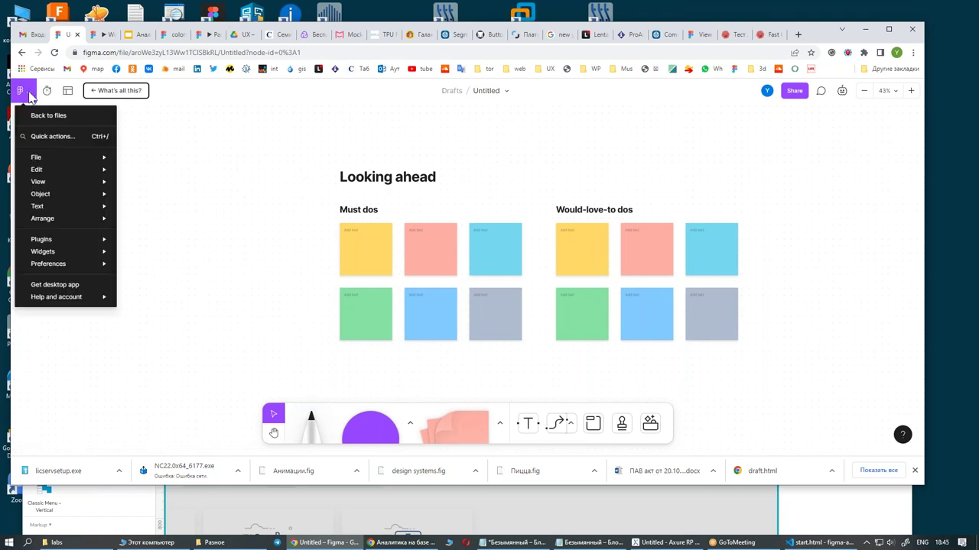
left_click(29, 95)
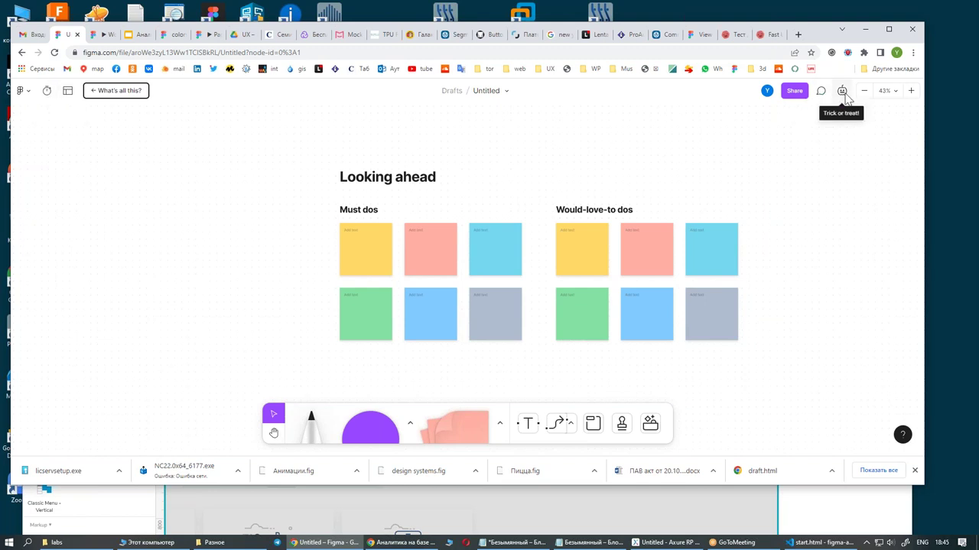
left_click(845, 95)
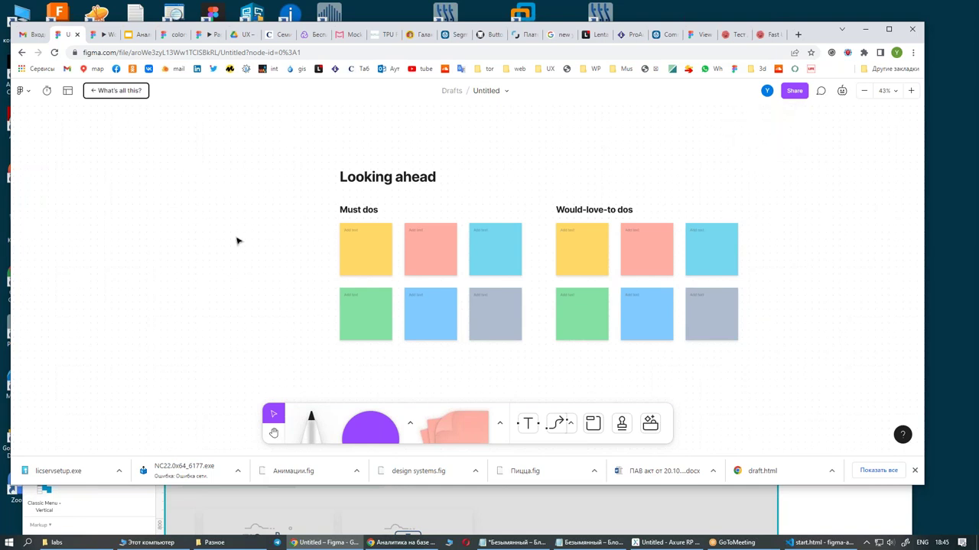
scroll(246, 250, "down", 1)
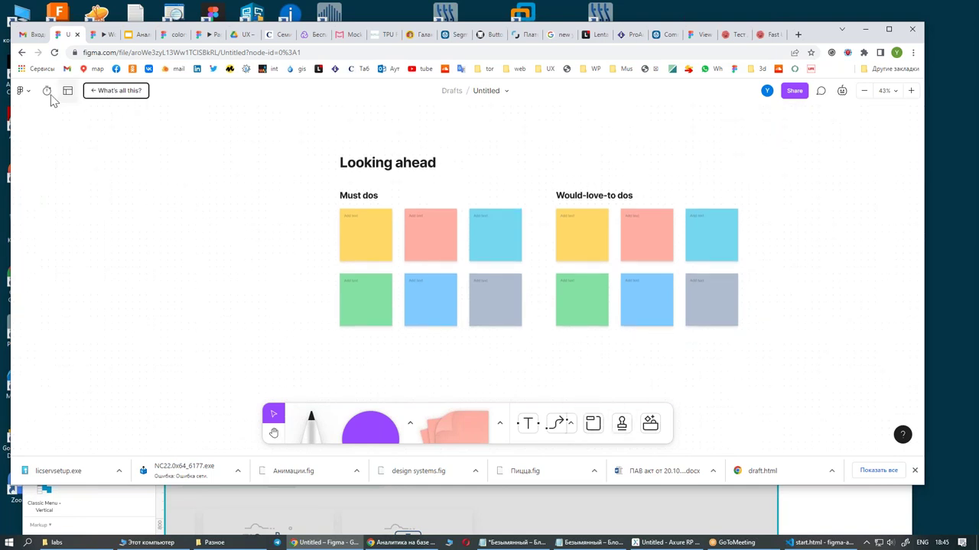
left_click(23, 92)
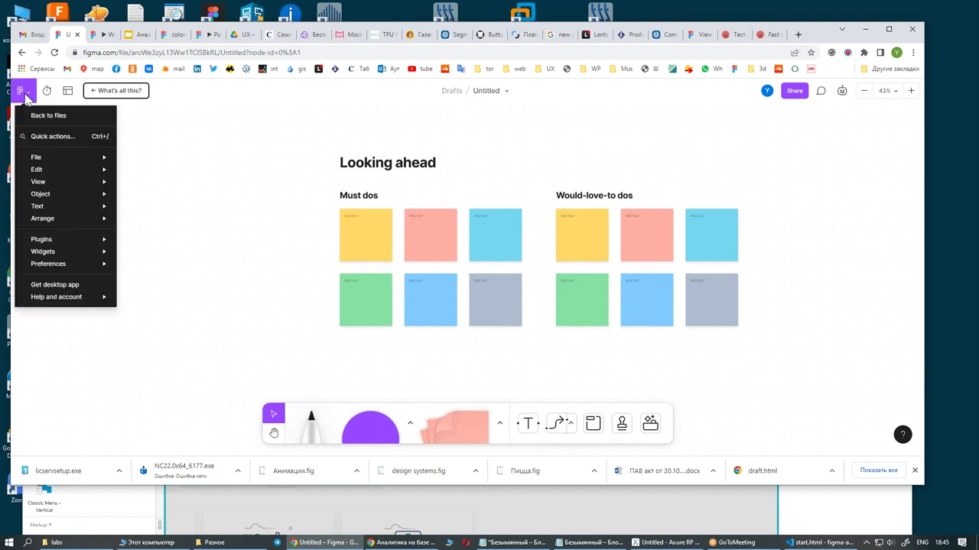
left_click(24, 93)
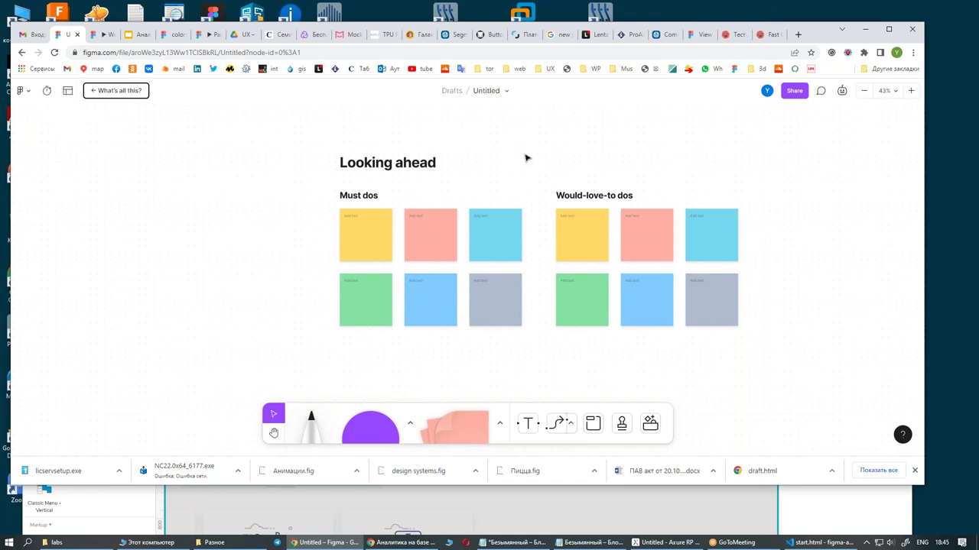
Glance at the TISBI click-test results, then bring up the 'Аналитика на базе макетов Figma' slides
left_click(768, 35)
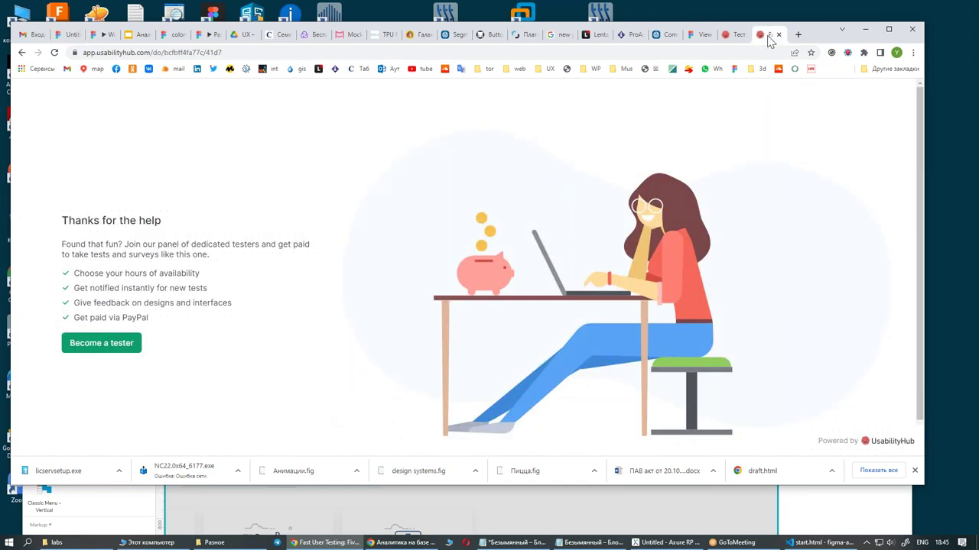
left_click(731, 36)
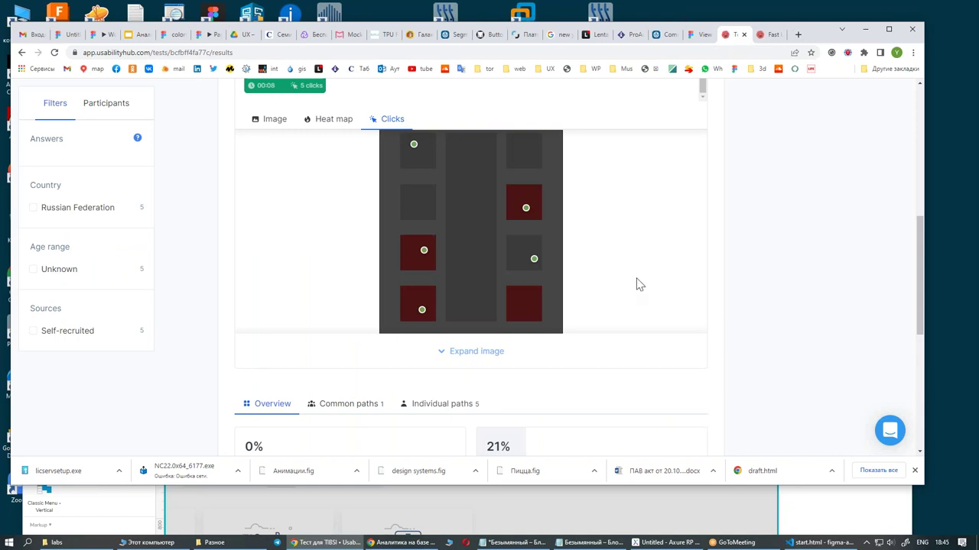
scroll(757, 316, "up", 1)
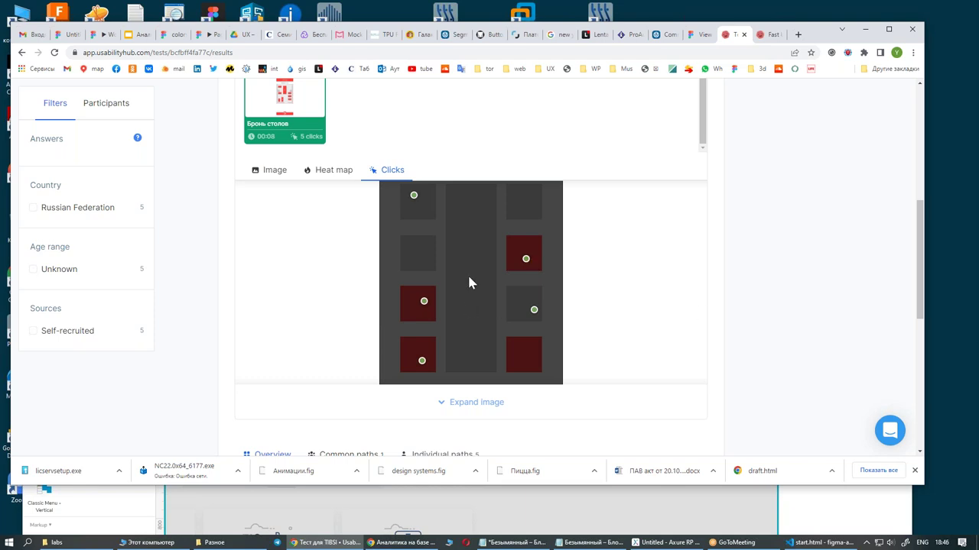
left_click(67, 35)
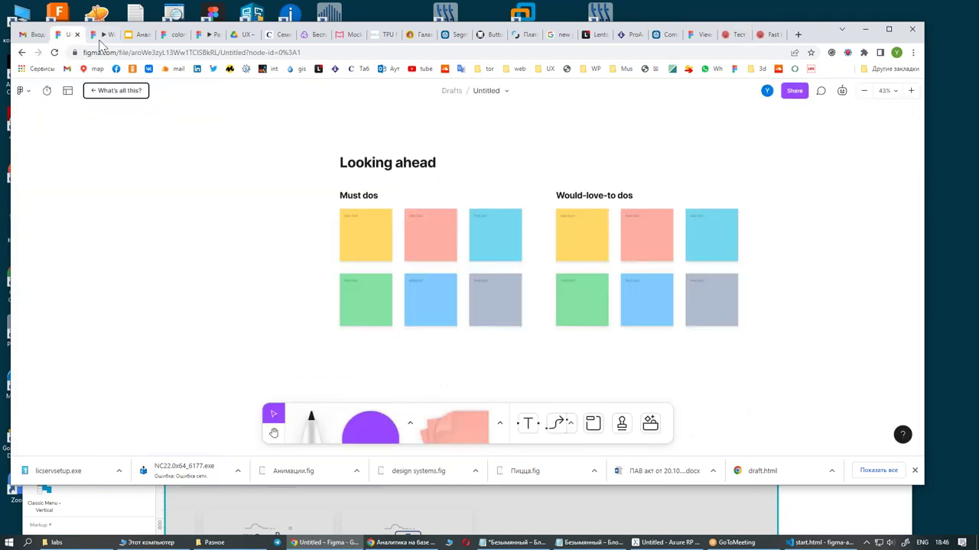
left_click(135, 34)
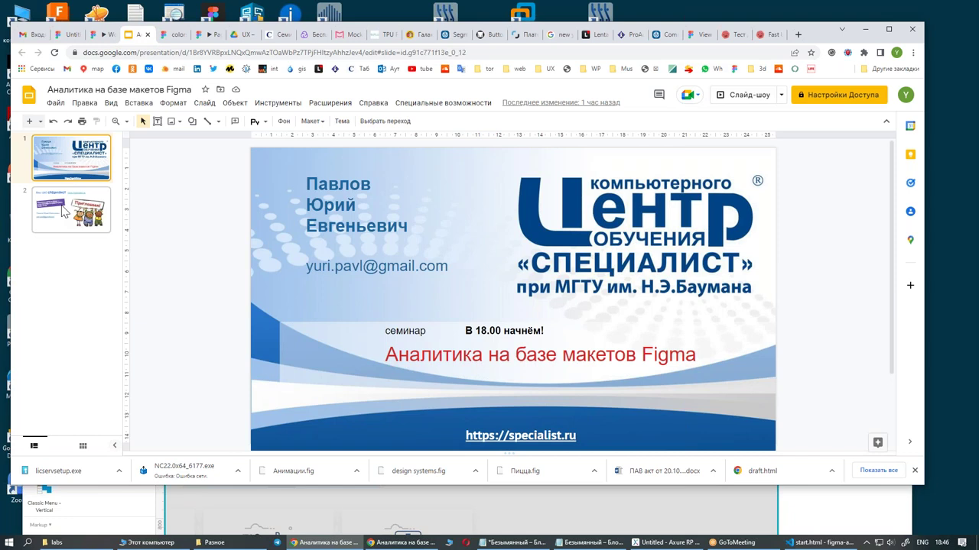
Show the closing slide with 5–19 November Figma course dates, then UsabilityHub's thank-you page
left_click(64, 212)
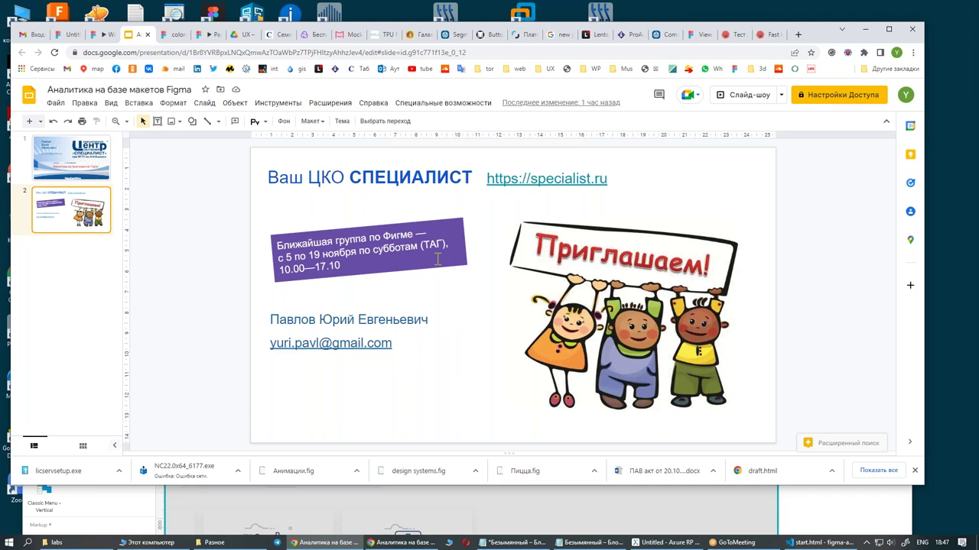
key("alt+Tab")
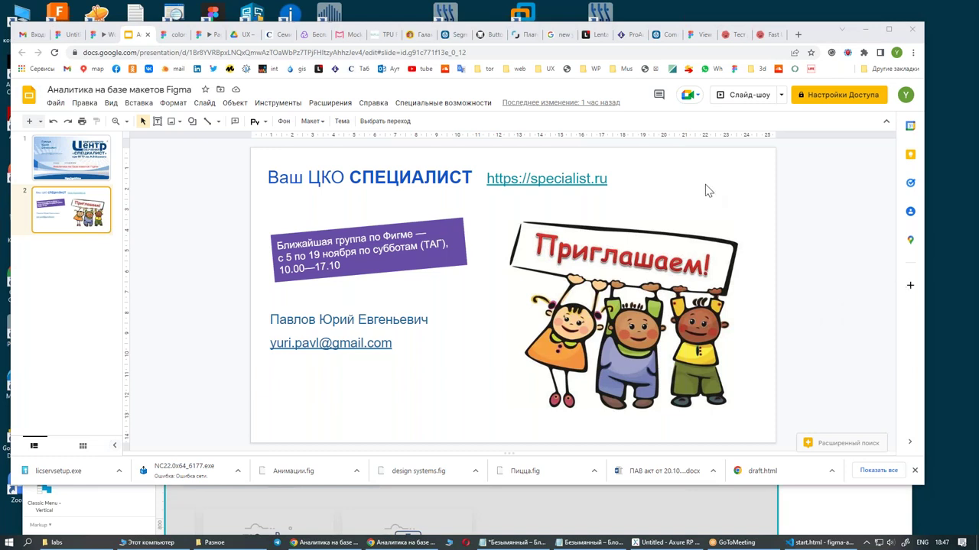
left_click(774, 35)
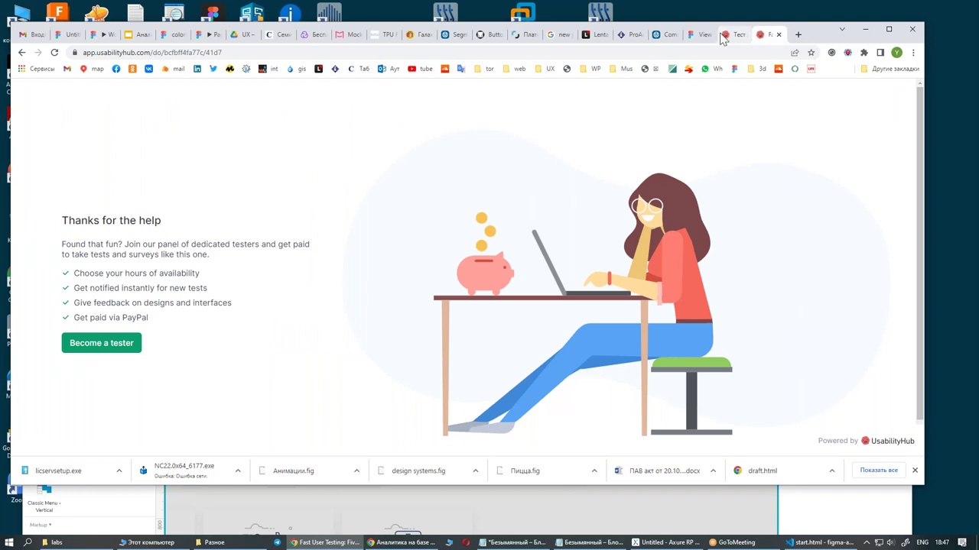
Switch to the 'Тест' browser tab with the UsabilityHub click-test results
left_click(731, 35)
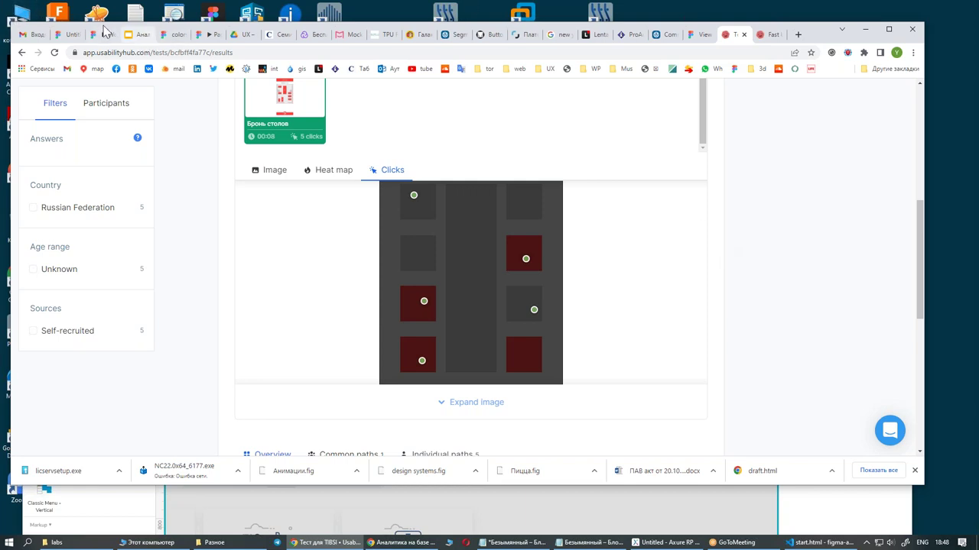
Highlight the instructor's name and e-mail on the closing Google Slides slide
left_click(142, 35)
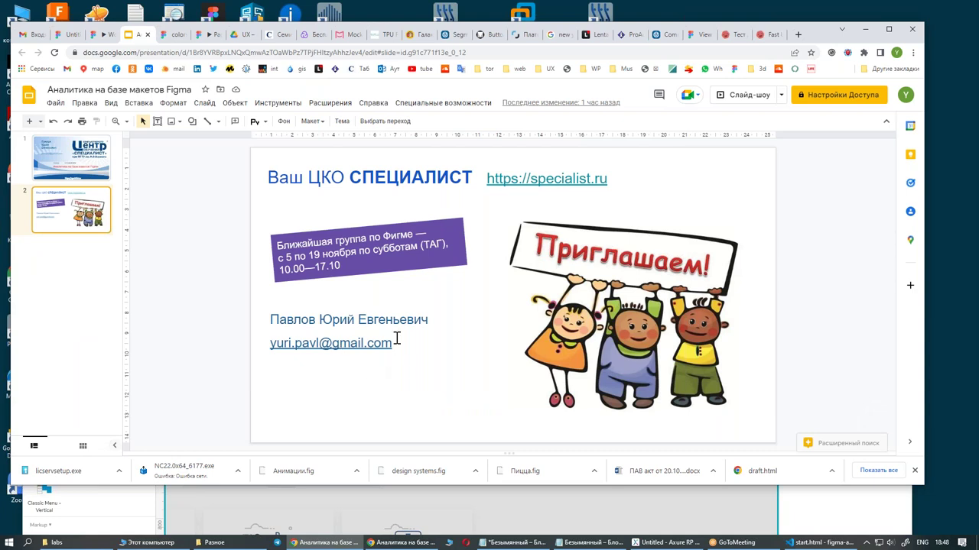
left_click_drag(402, 343, 249, 320)
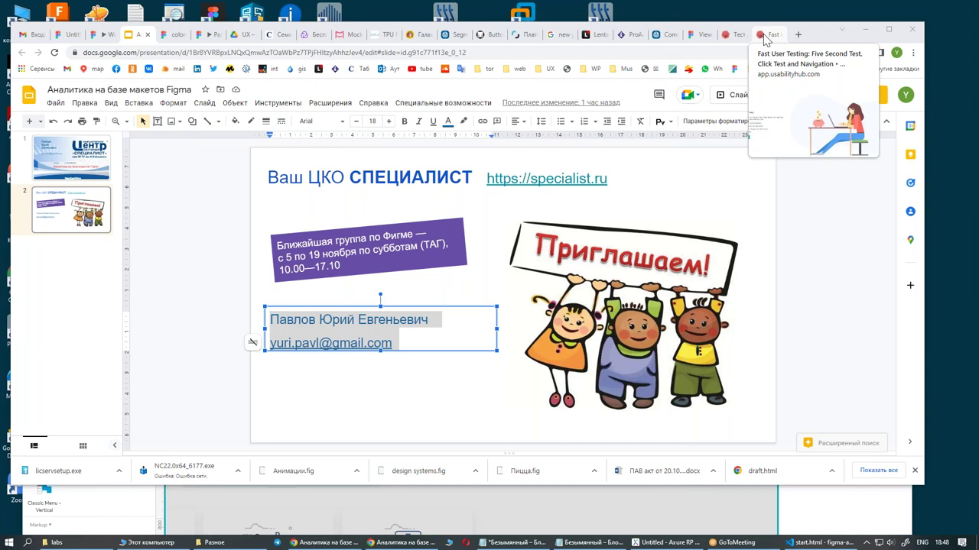
Briefly recheck the UsabilityHub results, then show the Figma colors prototype file
left_click(764, 35)
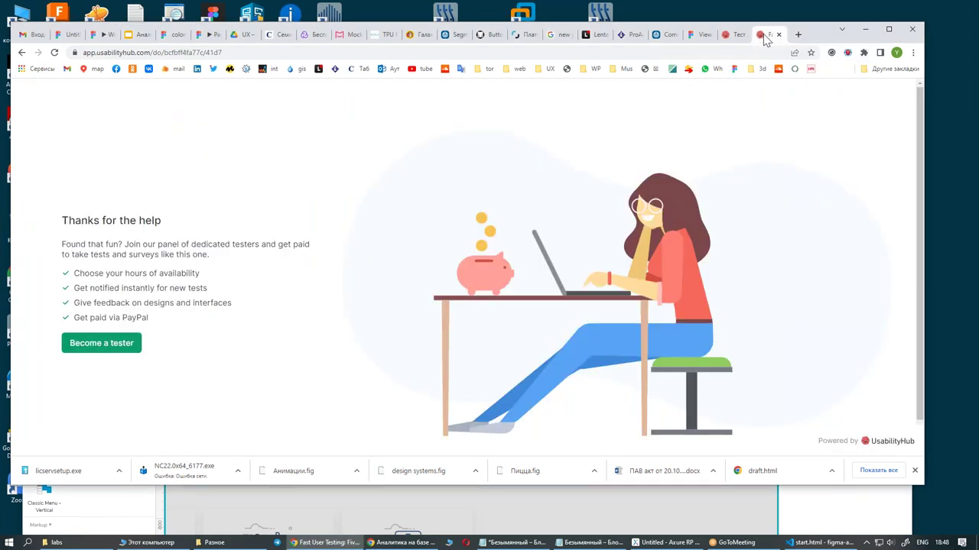
left_click(728, 35)
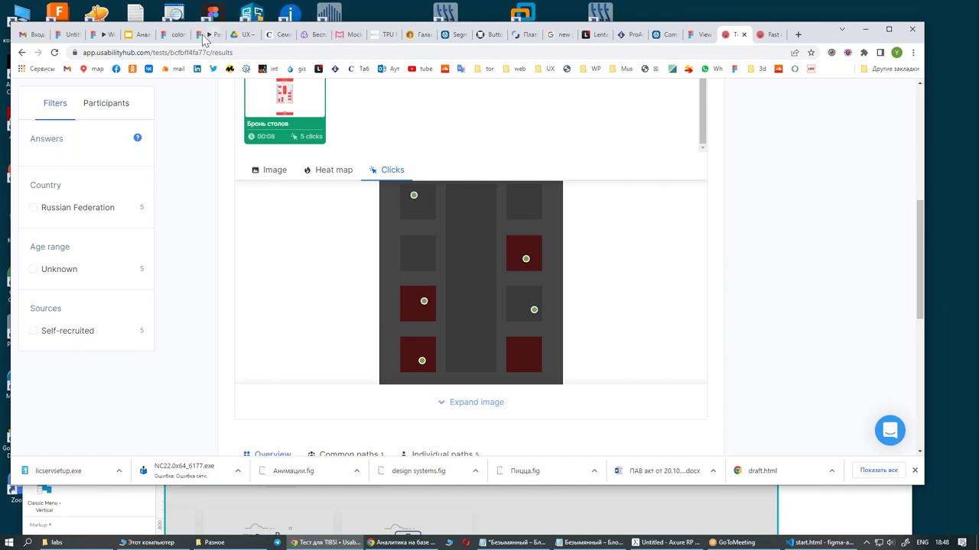
left_click(175, 34)
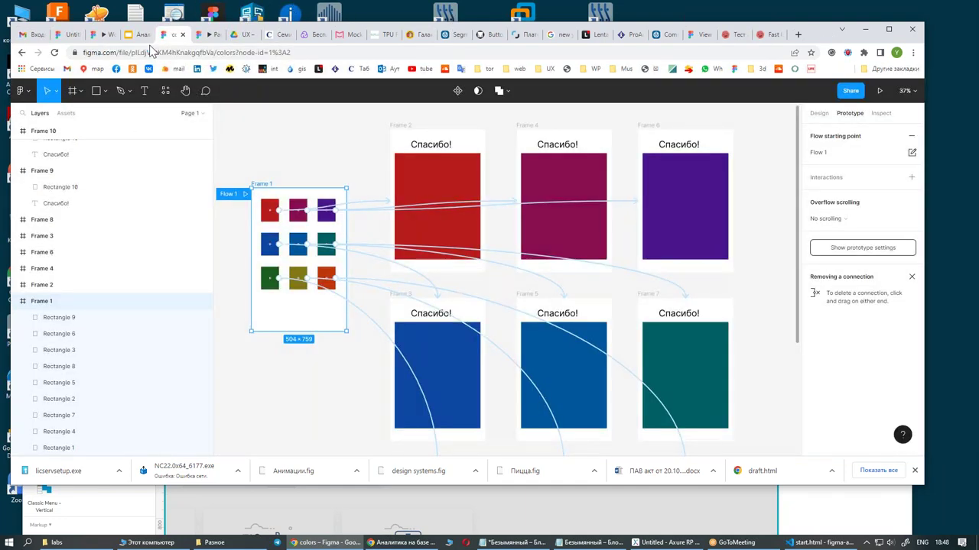
left_click(115, 53)
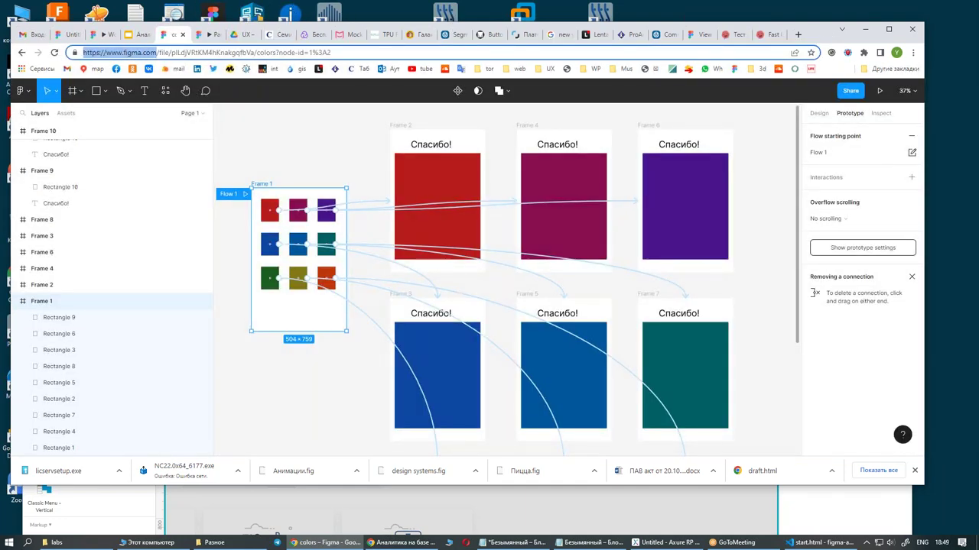
key("alt+Tab")
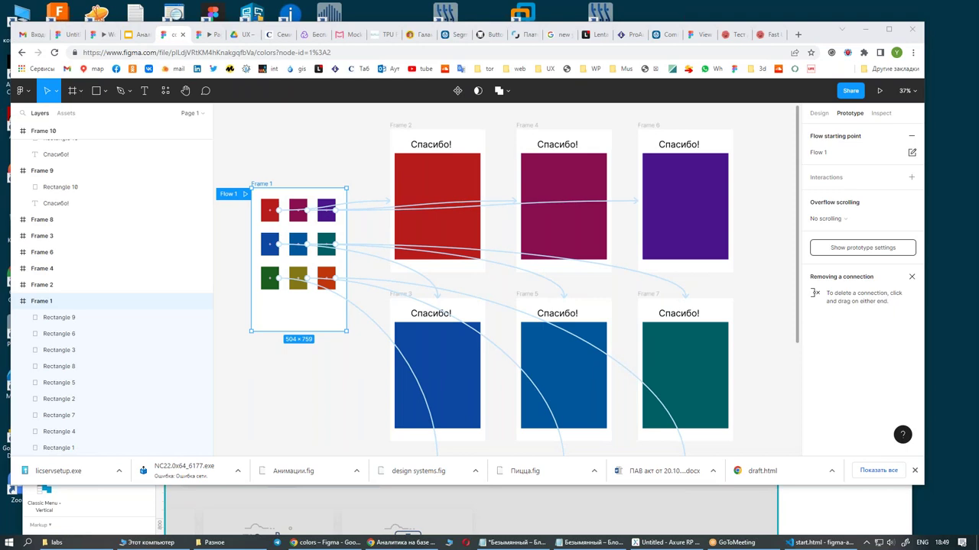